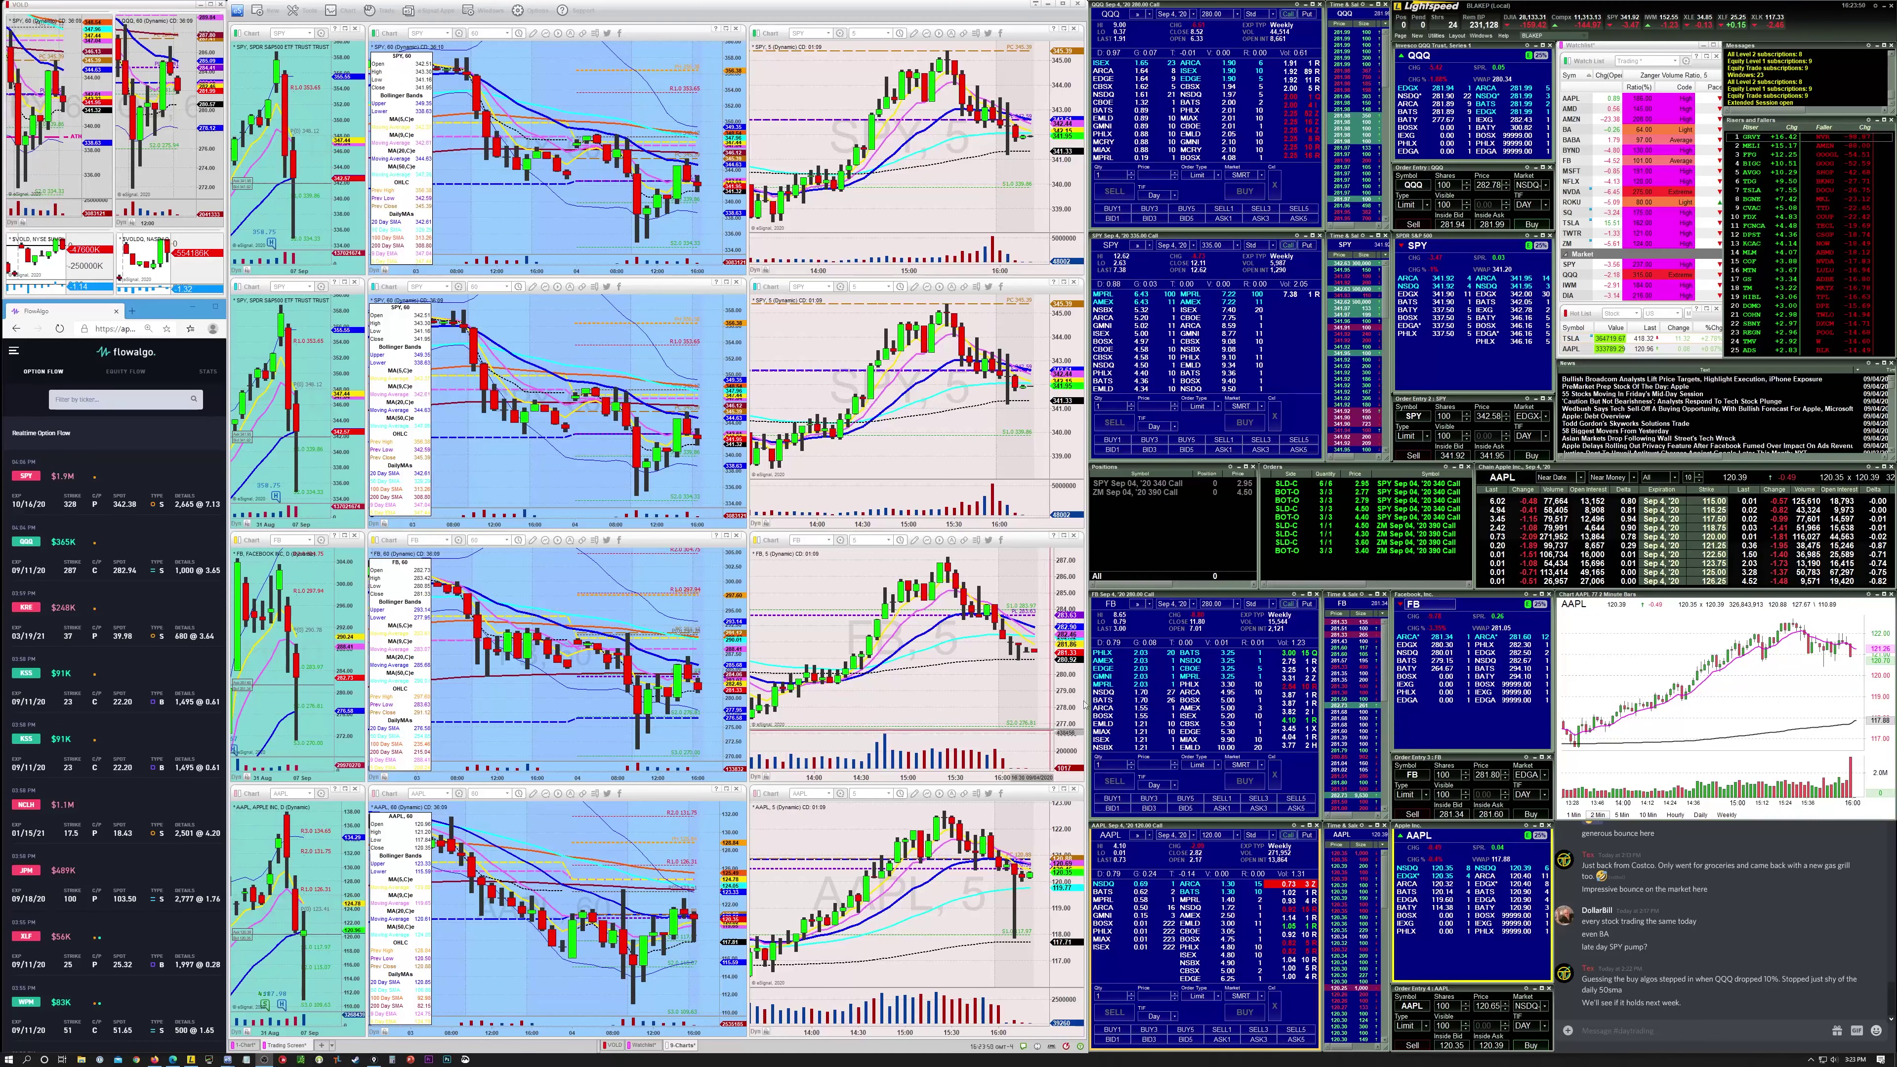
# Mark up the SPY and FB five-minute charts and box price rows in the option Level 2 windows, clearing the markings
pyautogui.moveTo(937, 387); pyautogui.dragTo(1110, 514)
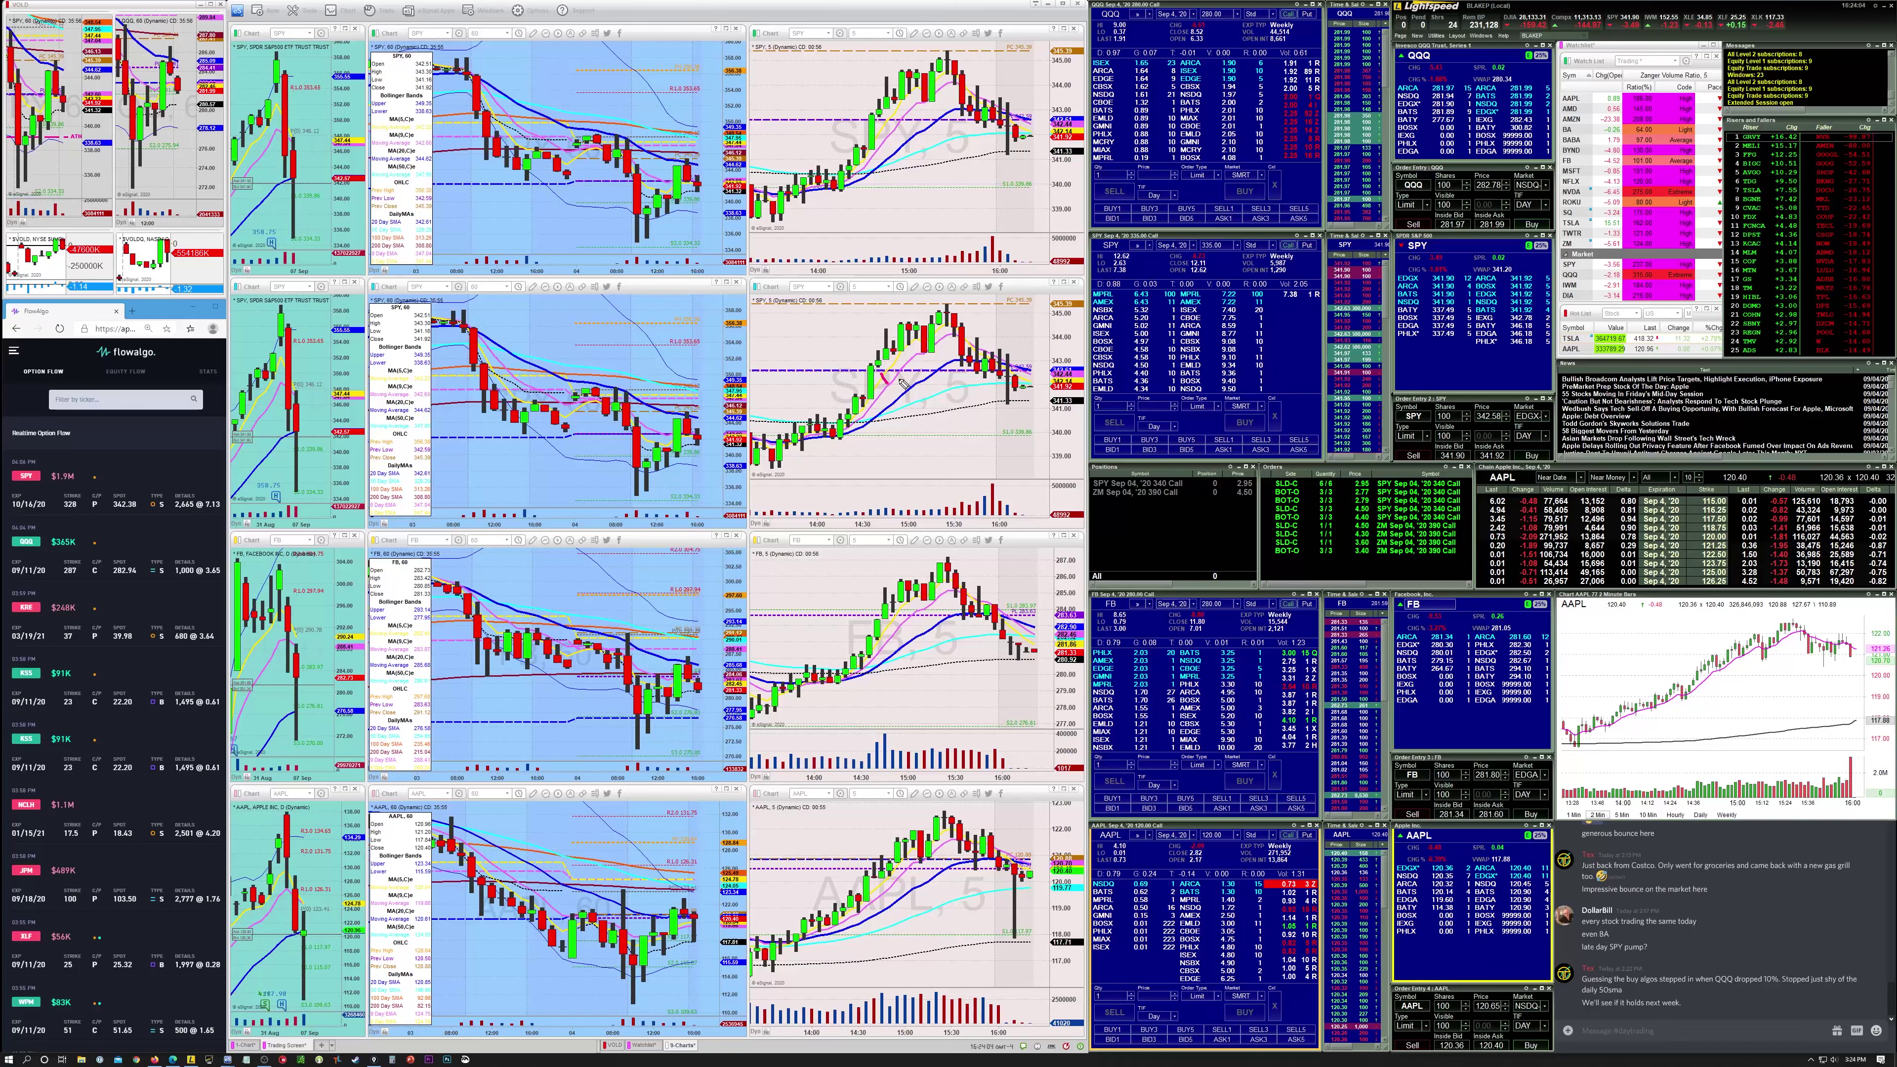
pyautogui.moveTo(889, 387); pyautogui.dragTo(983, 334)
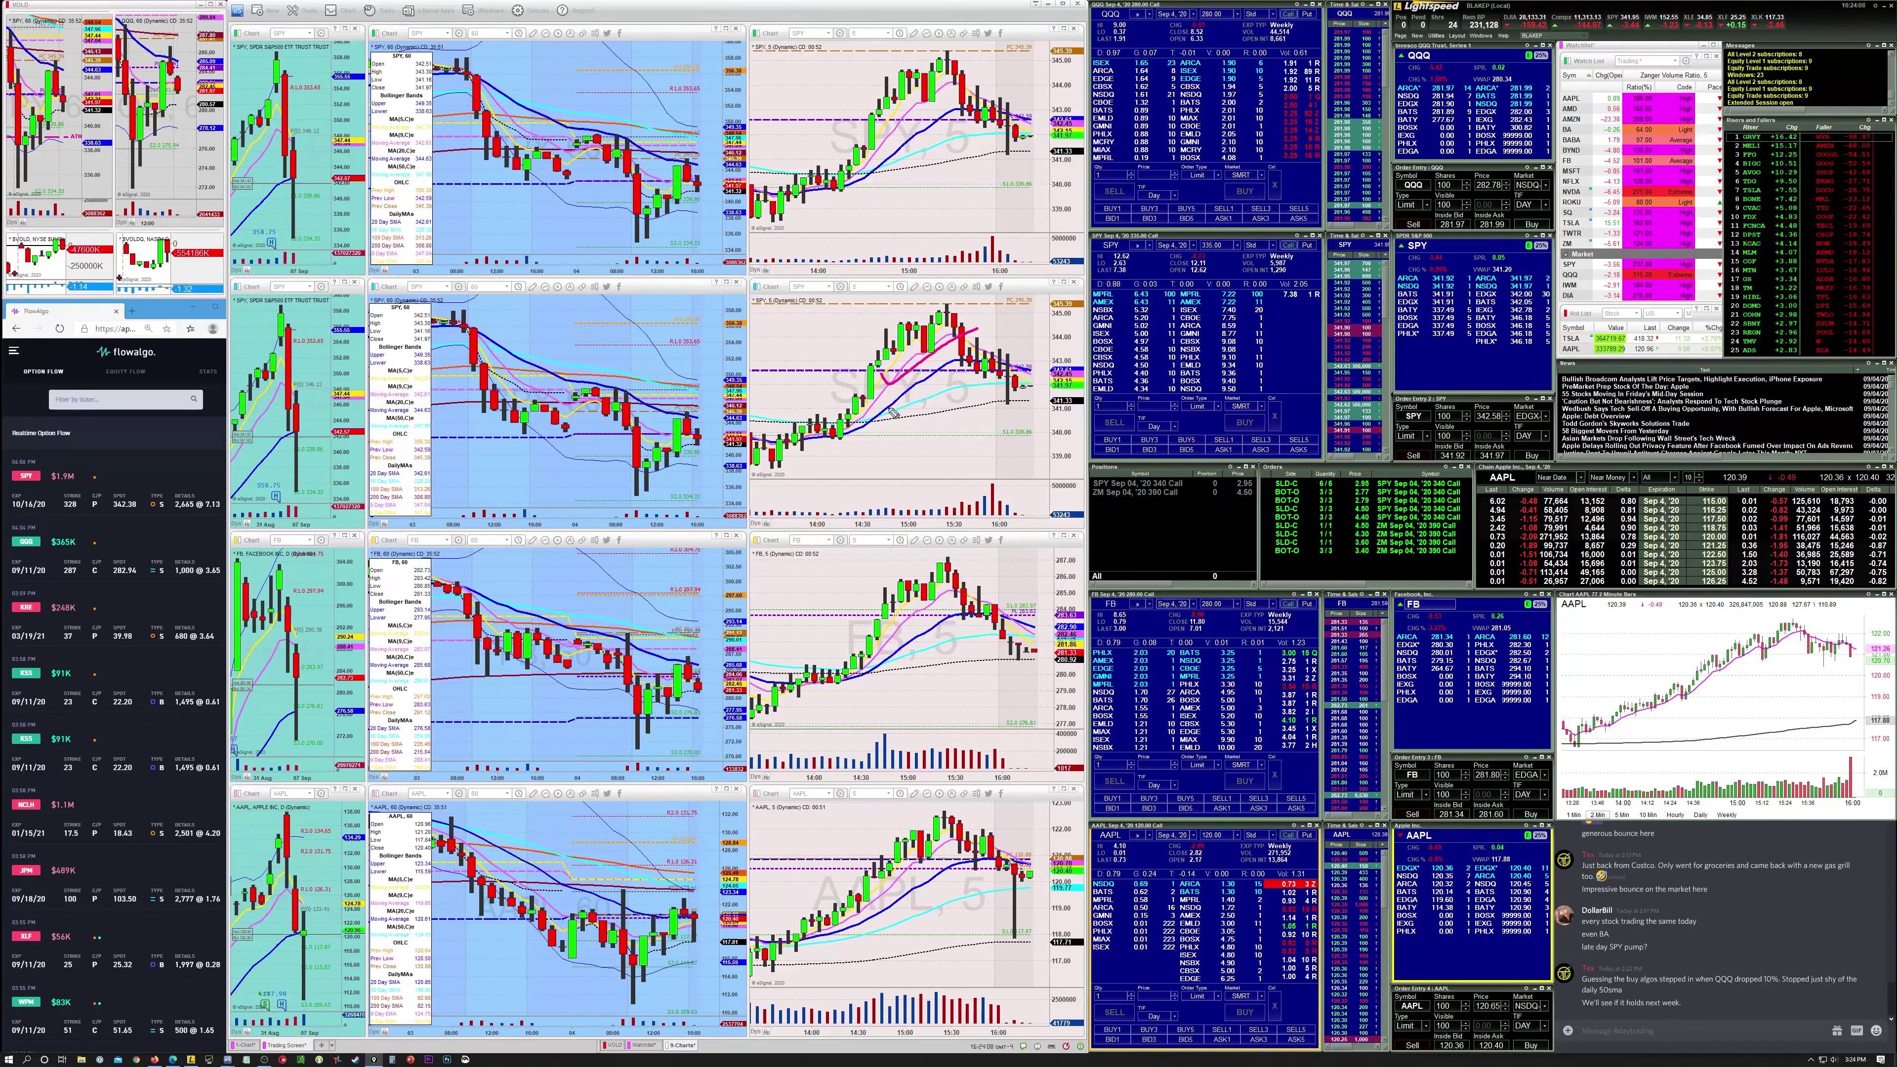
pyautogui.moveTo(860, 619); pyautogui.dragTo(945, 590)
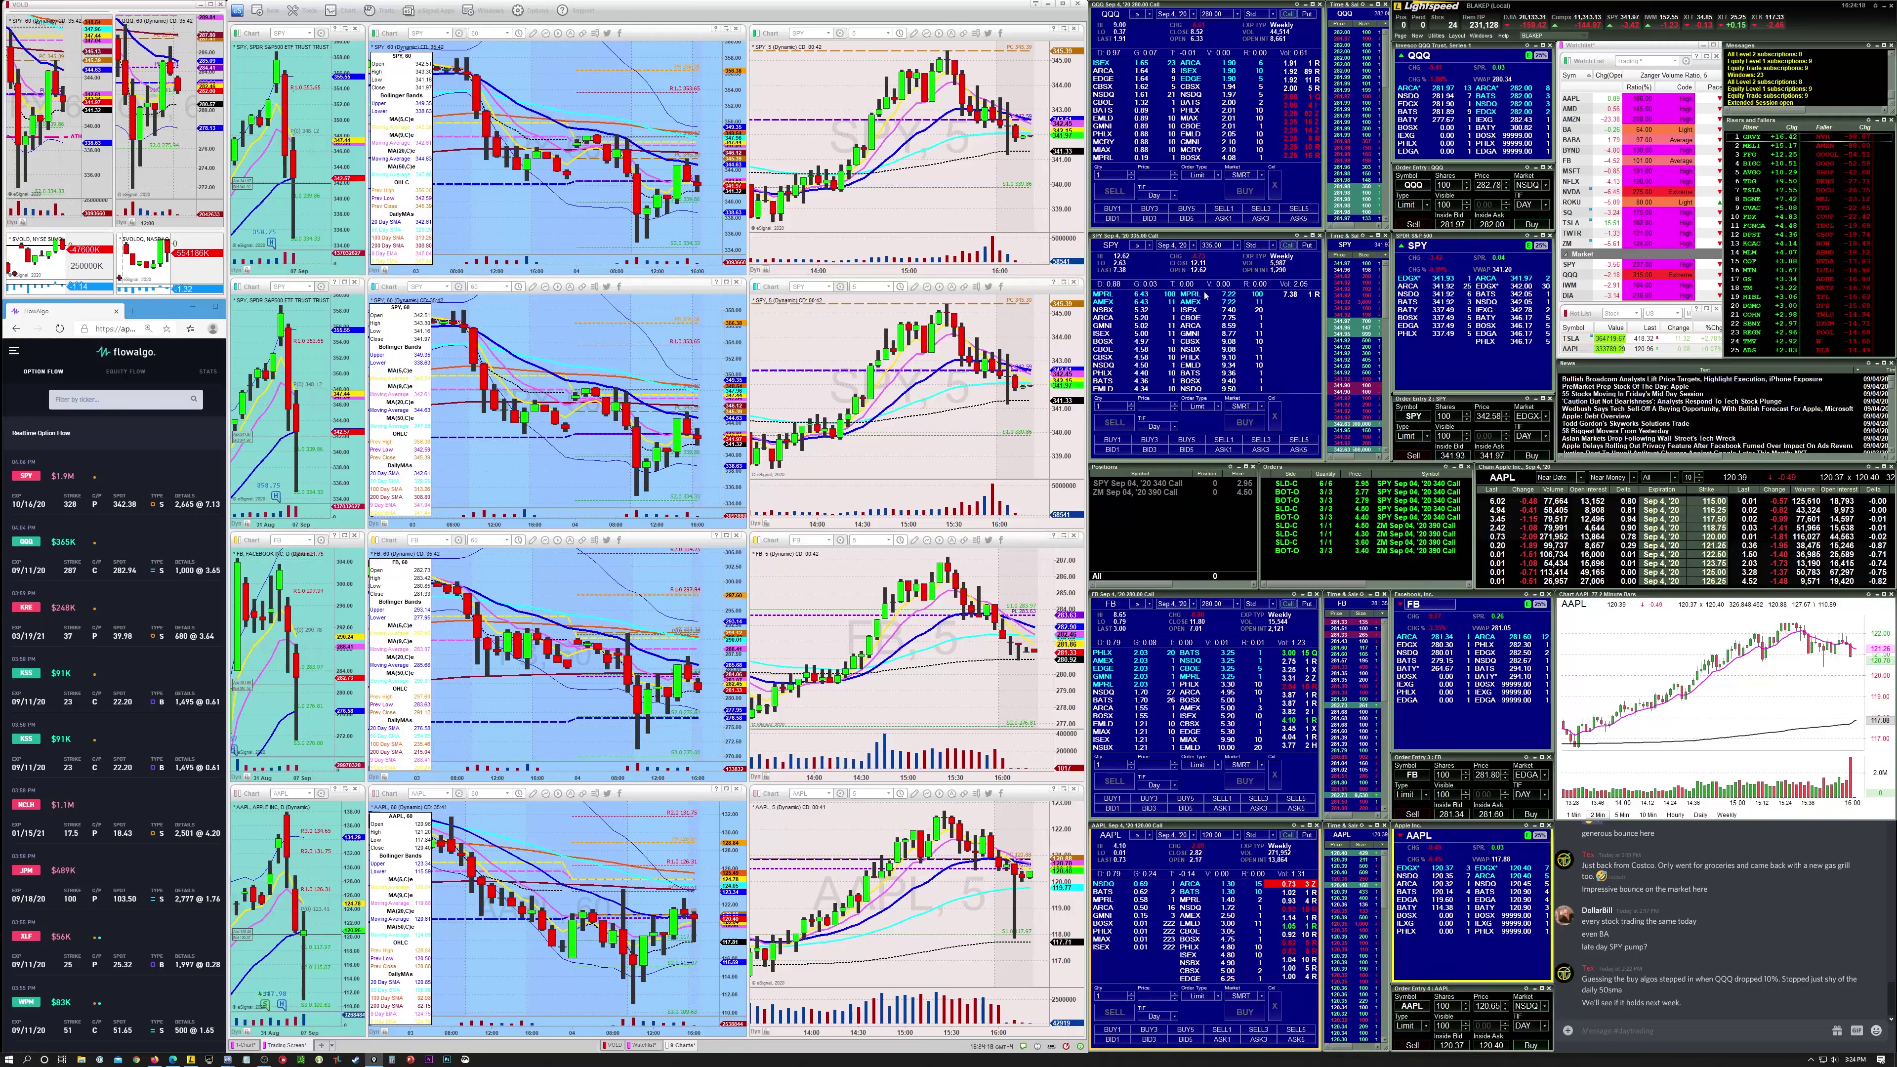
pyautogui.moveTo(1165, 297); pyautogui.dragTo(1261, 348)
pyautogui.moveTo(1229, 701); pyautogui.dragTo(1318, 714)
pyautogui.moveTo(1305, 129); pyautogui.dragTo(1304, 139)
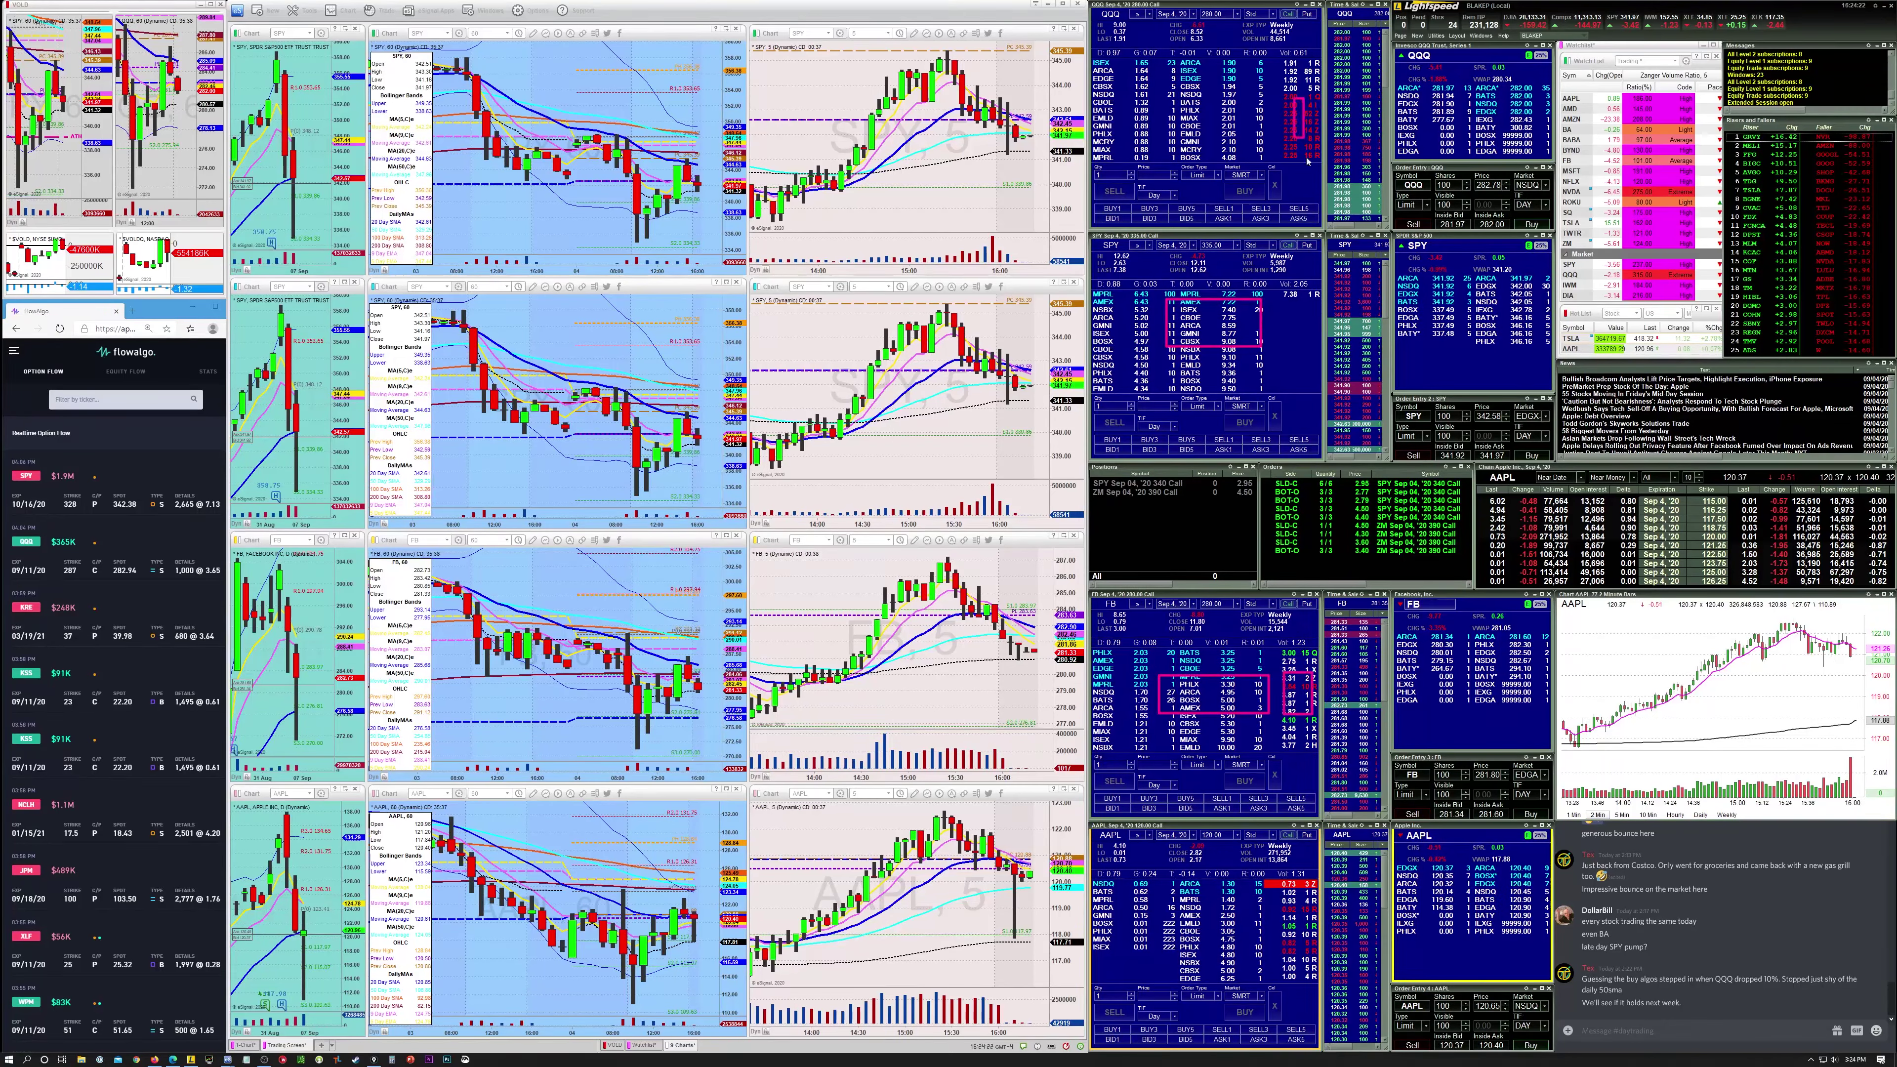
pyautogui.press('Escape')
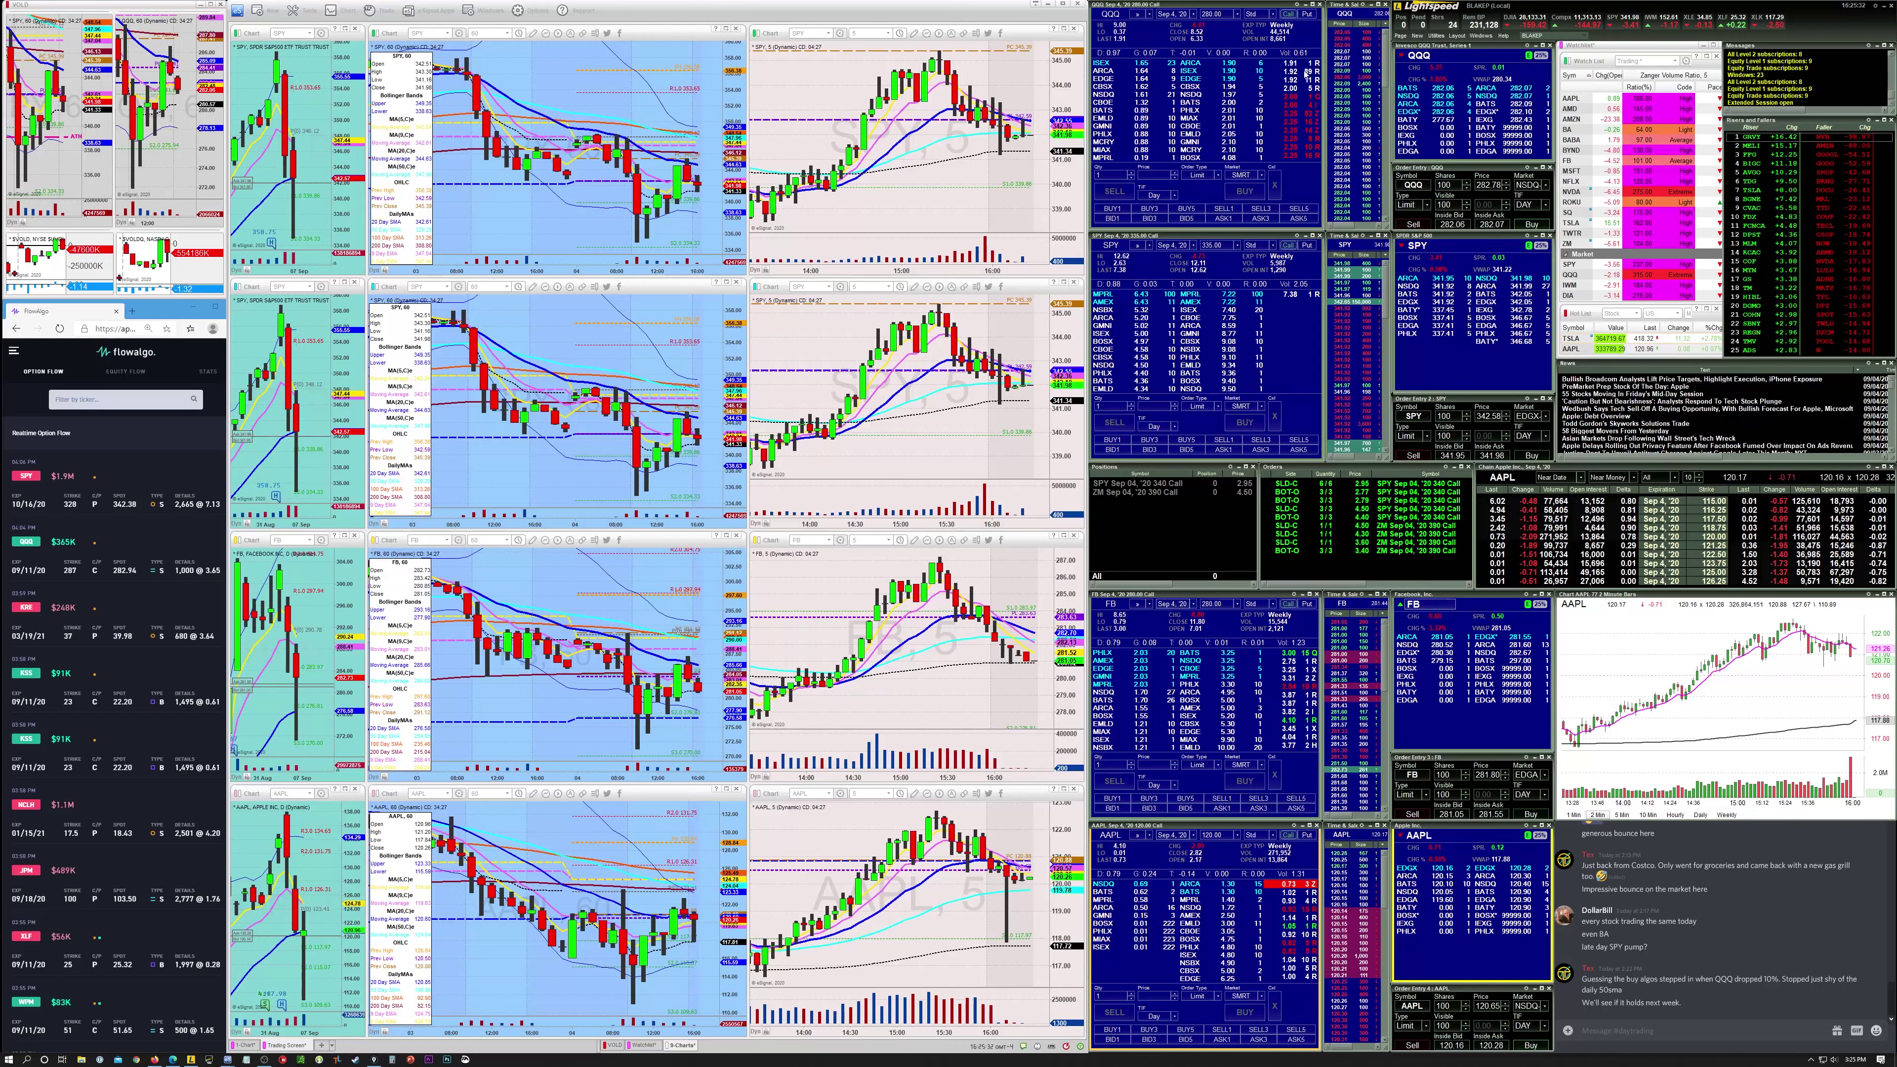
# Draw check marks over the four option Level 2 windows and the four five-minute charts, and erase them
pyautogui.moveTo(1195, 101); pyautogui.dragTo(1274, 56)
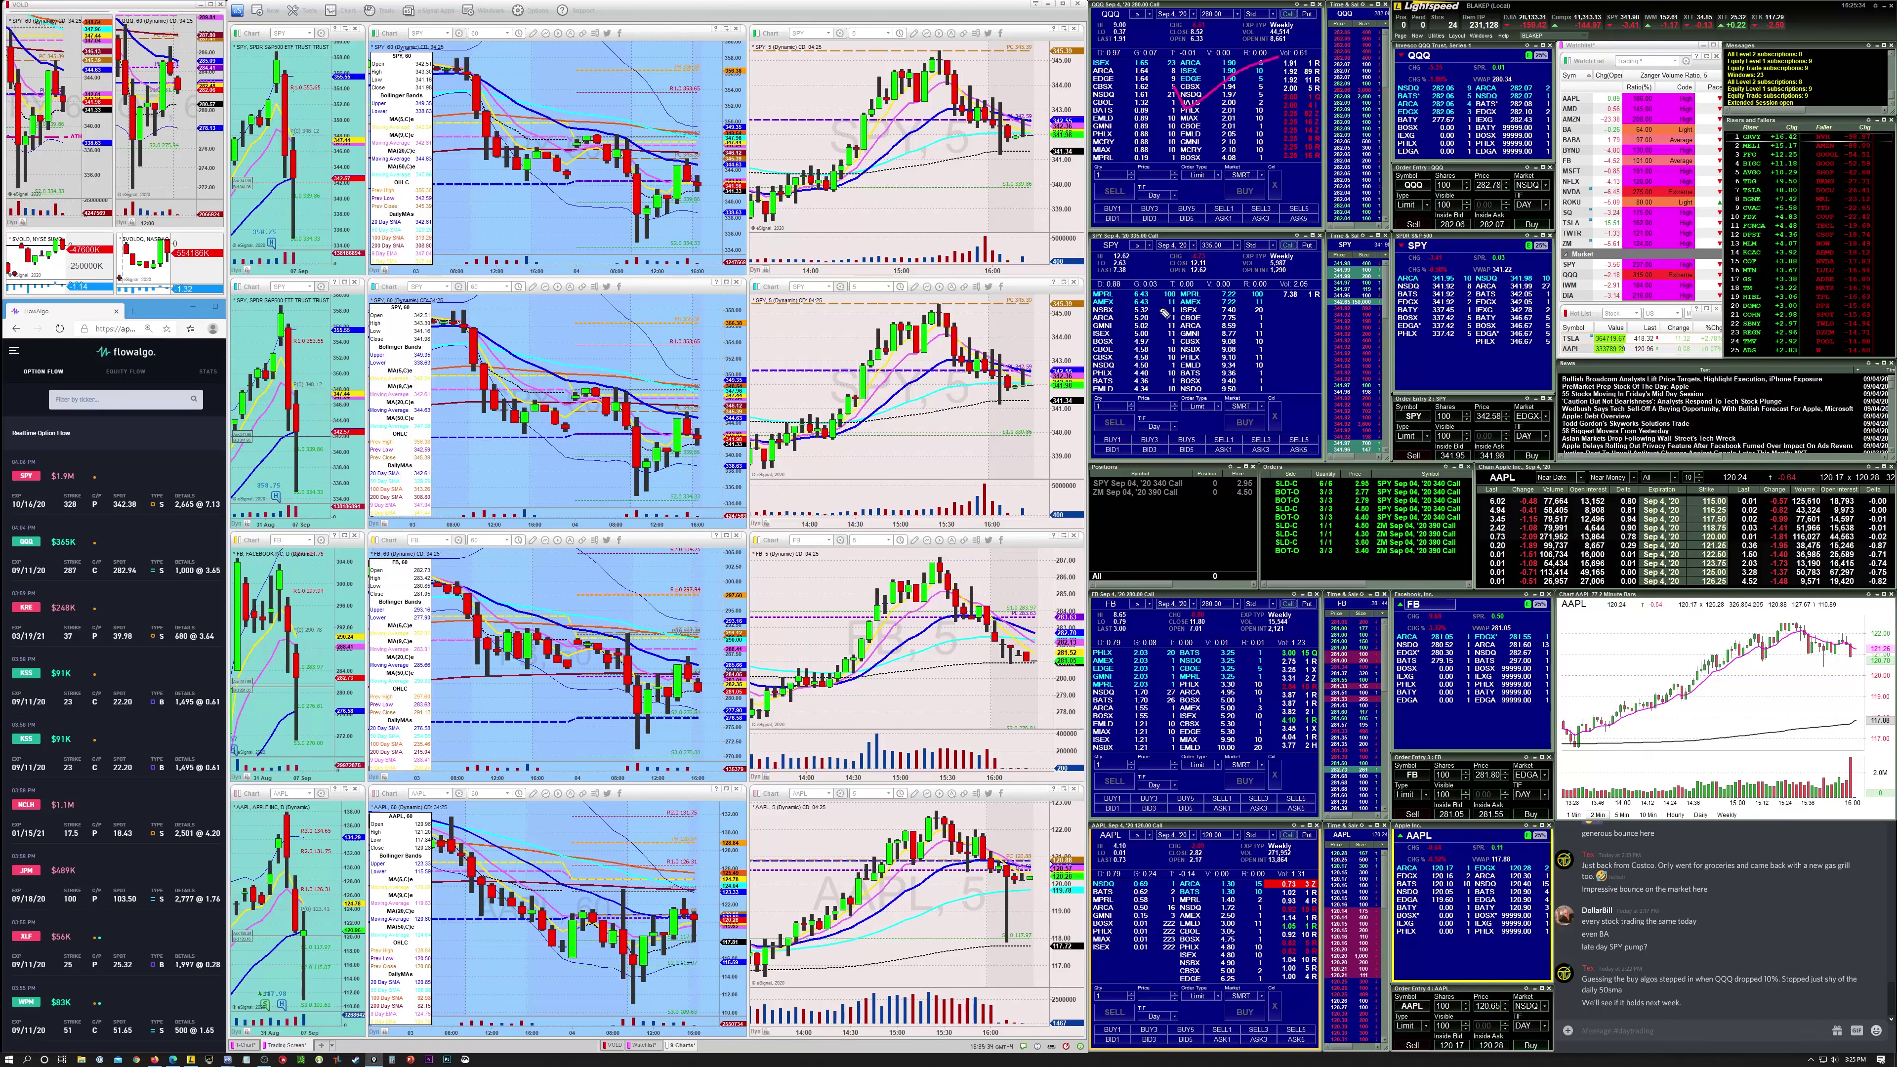
pyautogui.moveTo(1180, 370); pyautogui.dragTo(1315, 302)
pyautogui.moveTo(1166, 672); pyautogui.dragTo(1279, 665)
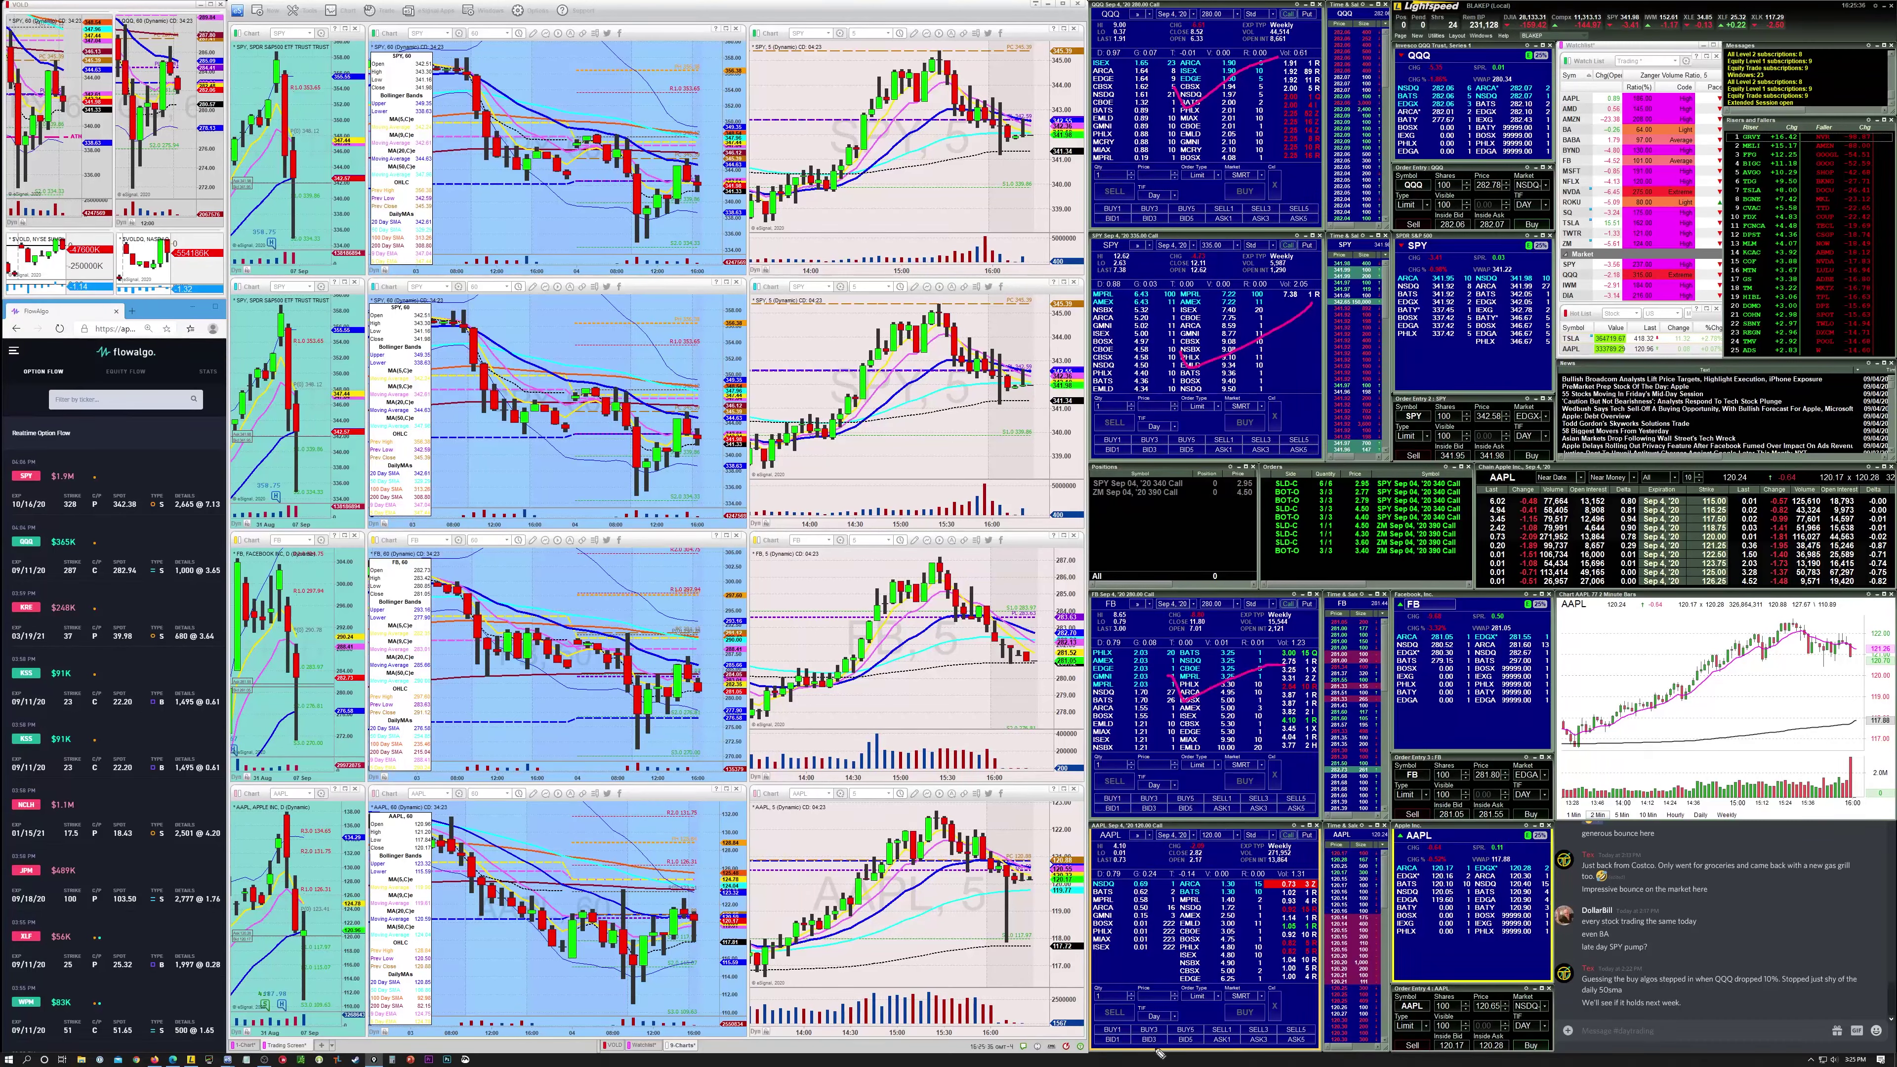
pyautogui.moveTo(1163, 945); pyautogui.dragTo(1335, 879)
pyautogui.moveTo(892, 906); pyautogui.dragTo(962, 888)
pyautogui.moveTo(893, 658); pyautogui.dragTo(956, 620)
pyautogui.moveTo(904, 416)
pyautogui.mouseDown()
pyautogui.moveTo(928, 436)
pyautogui.moveTo(987, 381)
pyautogui.mouseUp()
pyautogui.moveTo(919, 198); pyautogui.dragTo(999, 149)
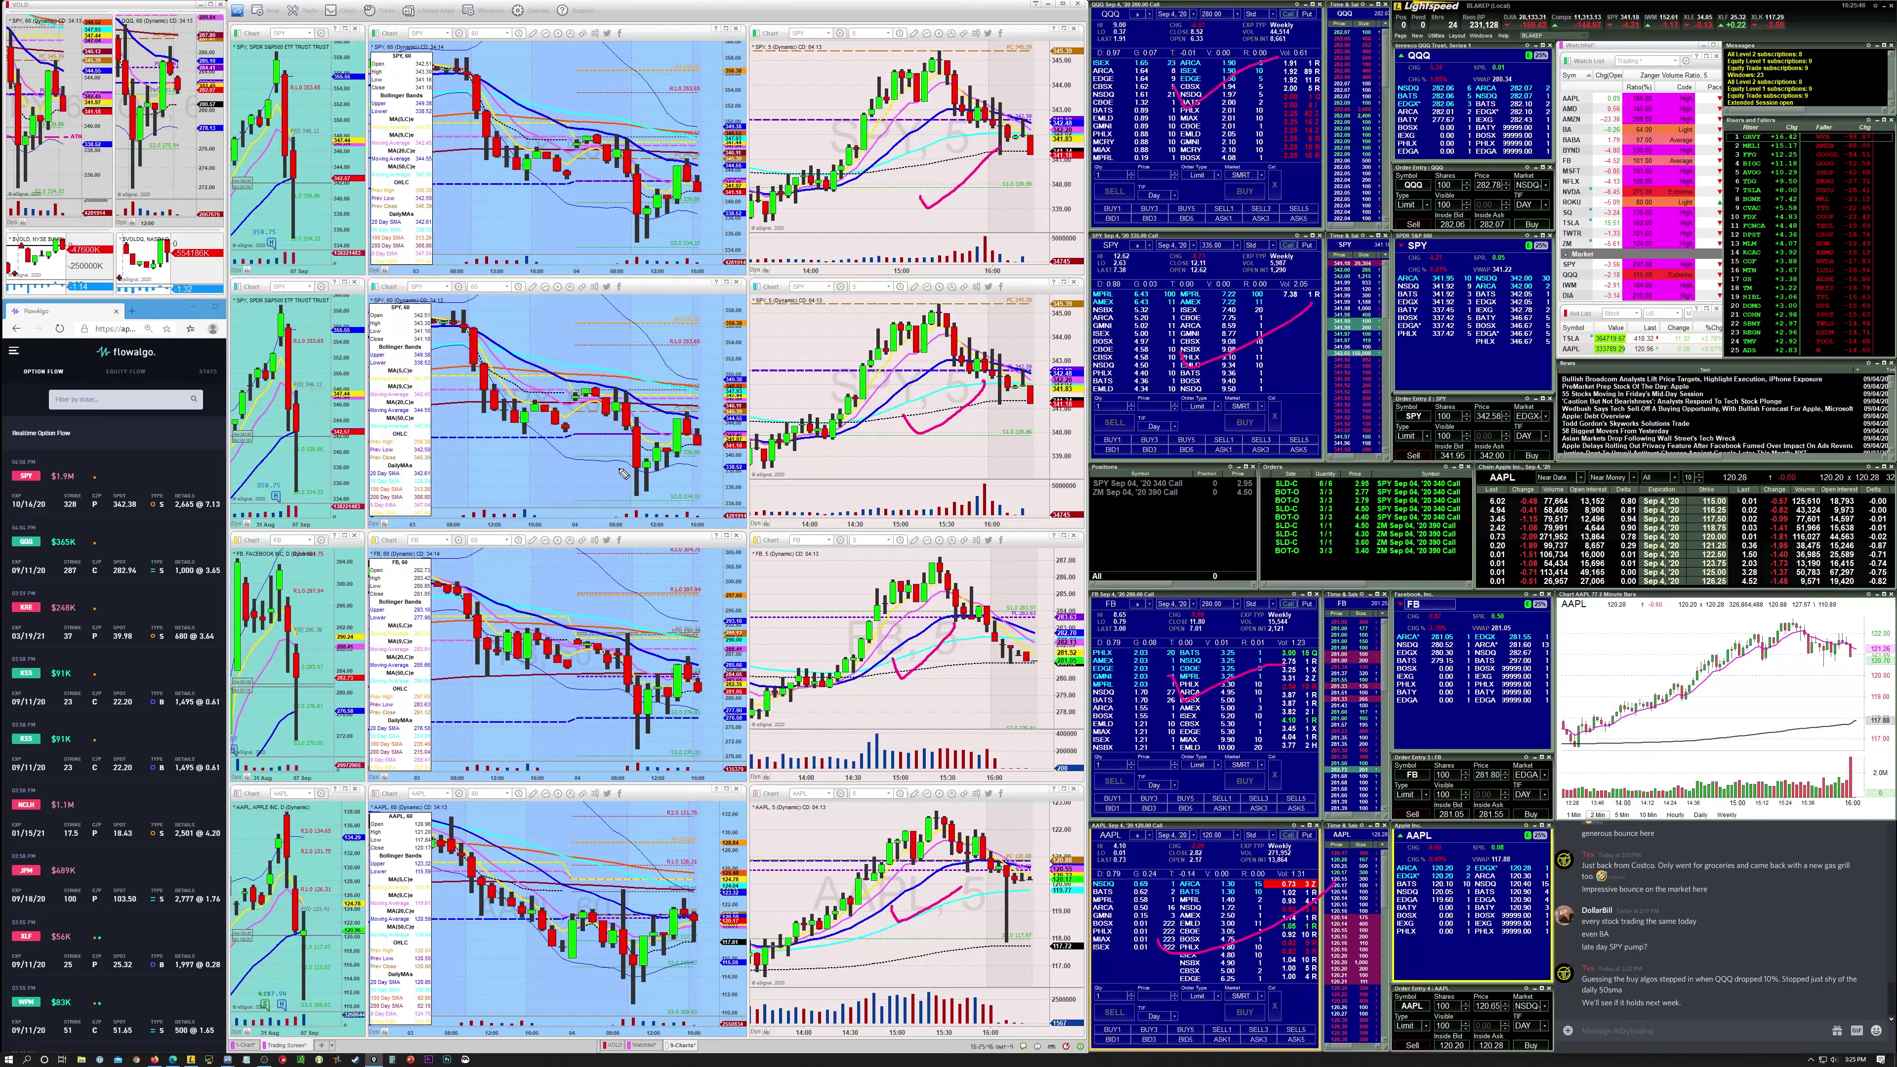
pyautogui.press('e')
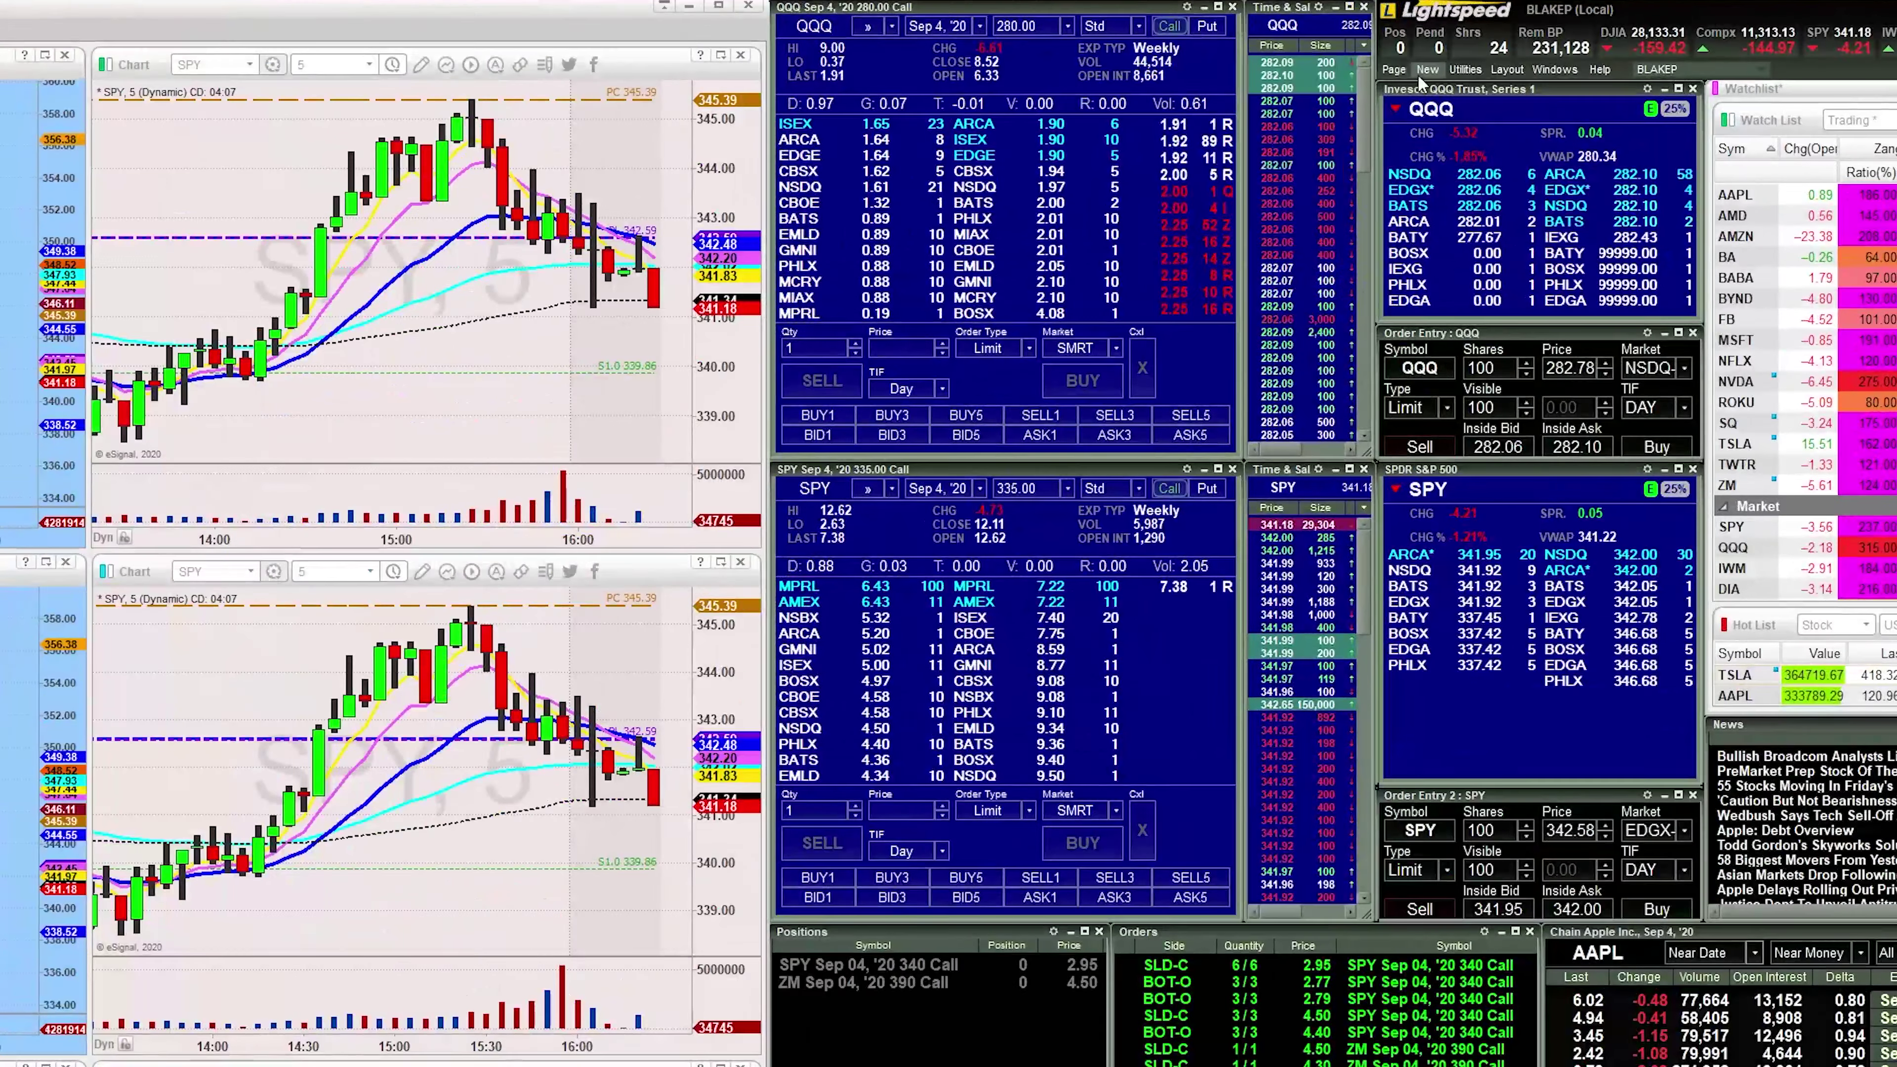
pyautogui.click(1417, 36)
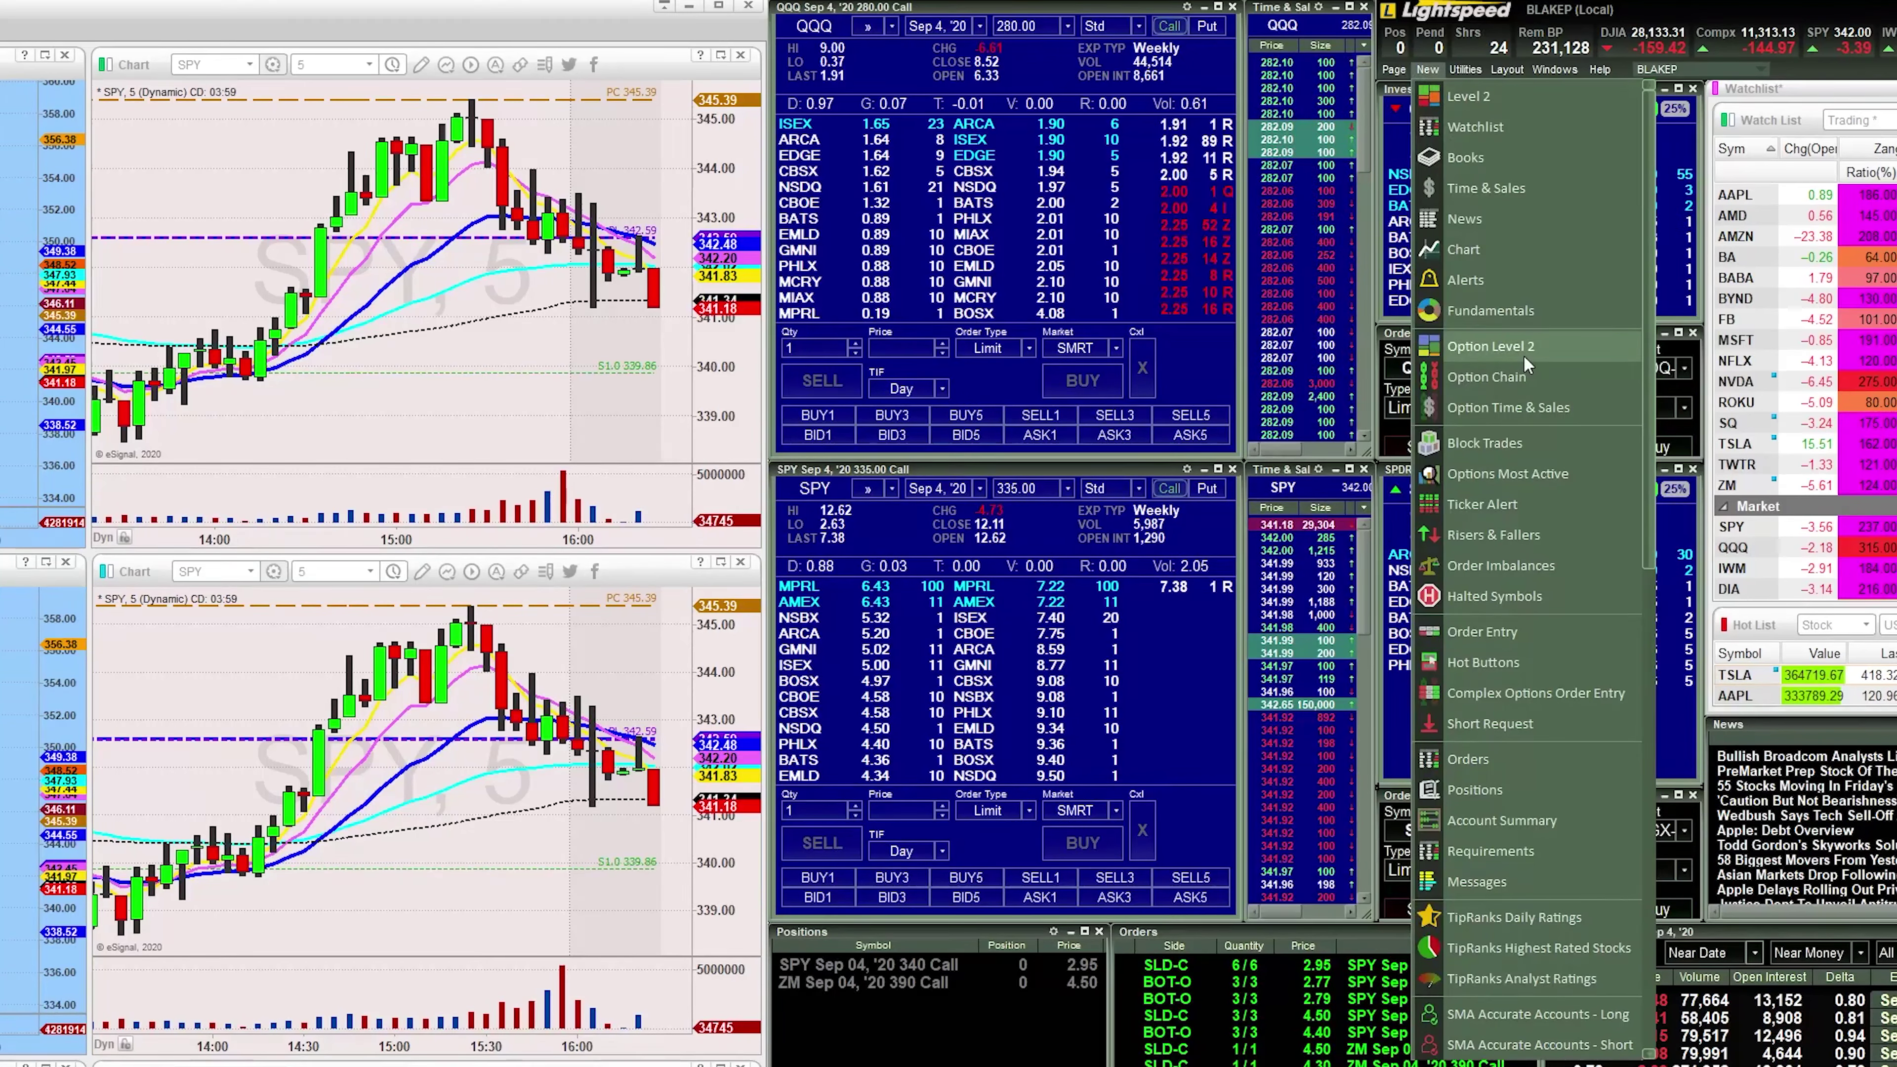
pyautogui.click(982, 98)
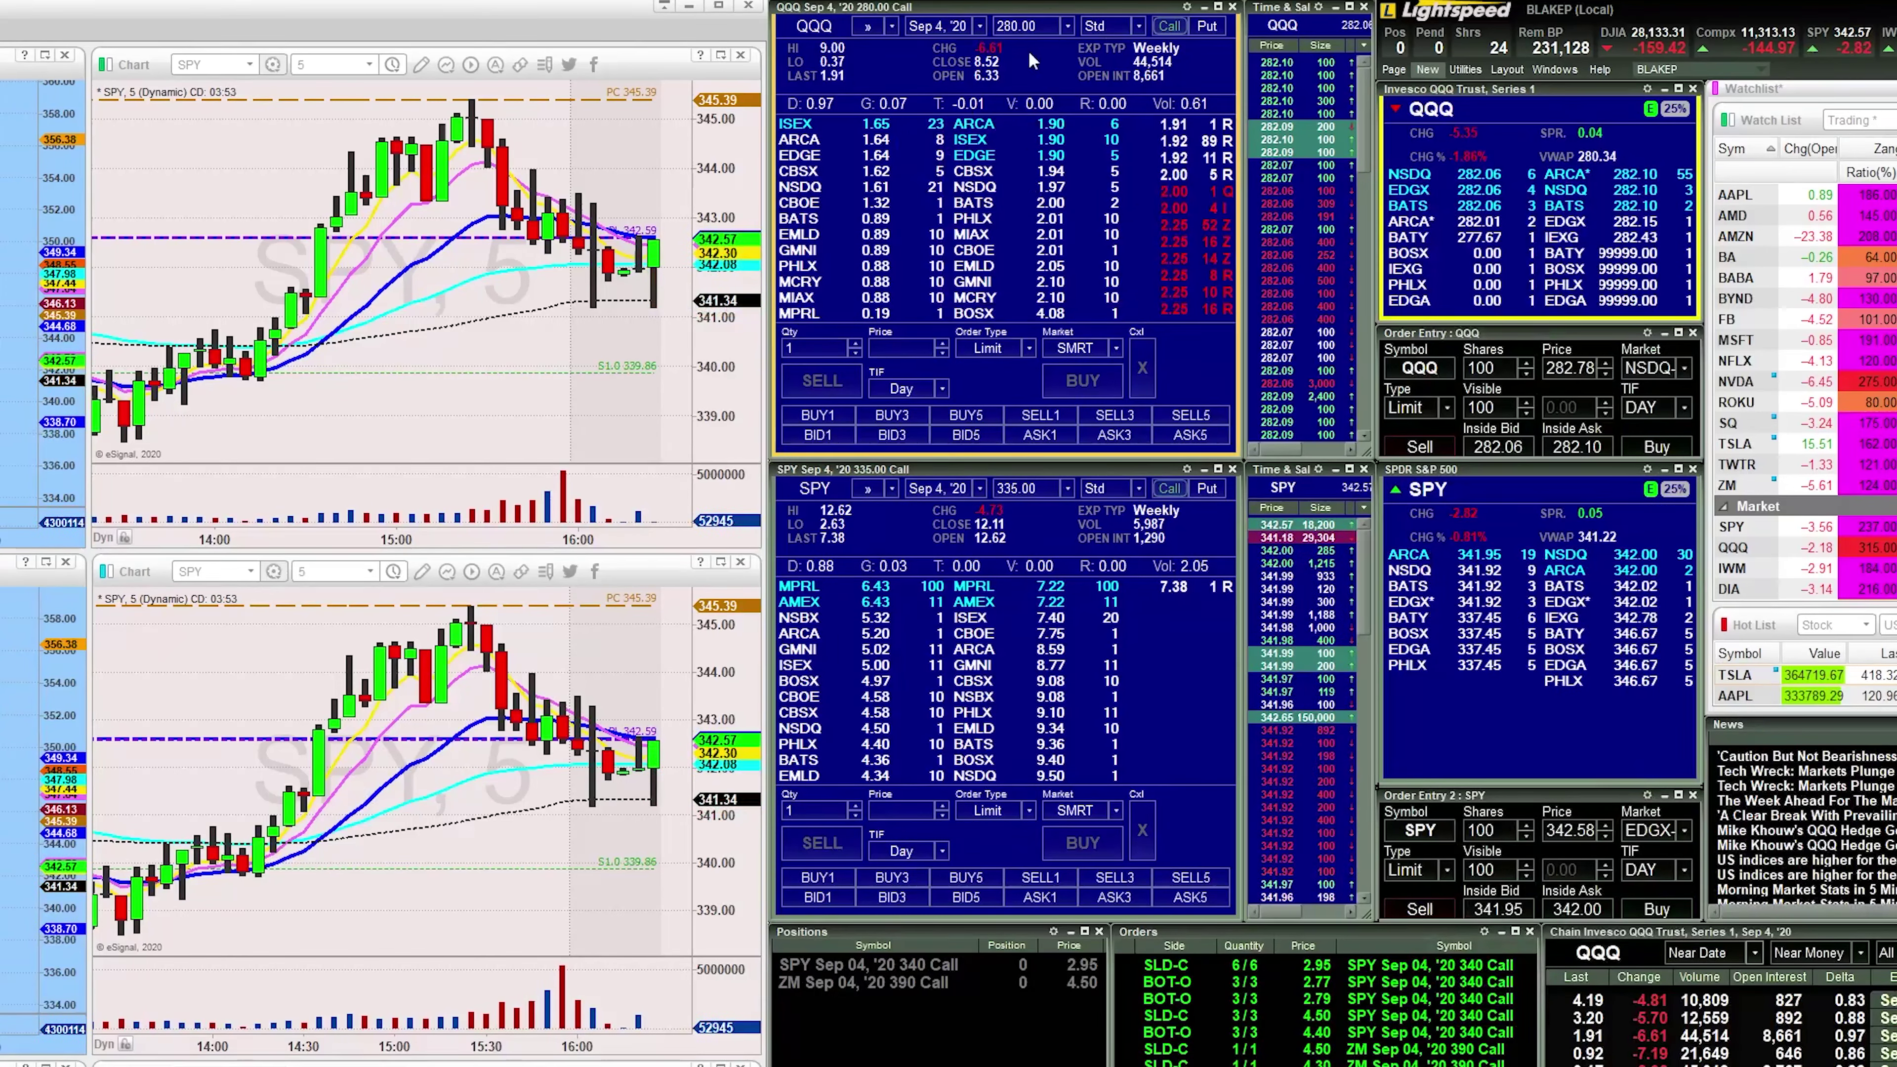
pyautogui.rightClick(1046, 10)
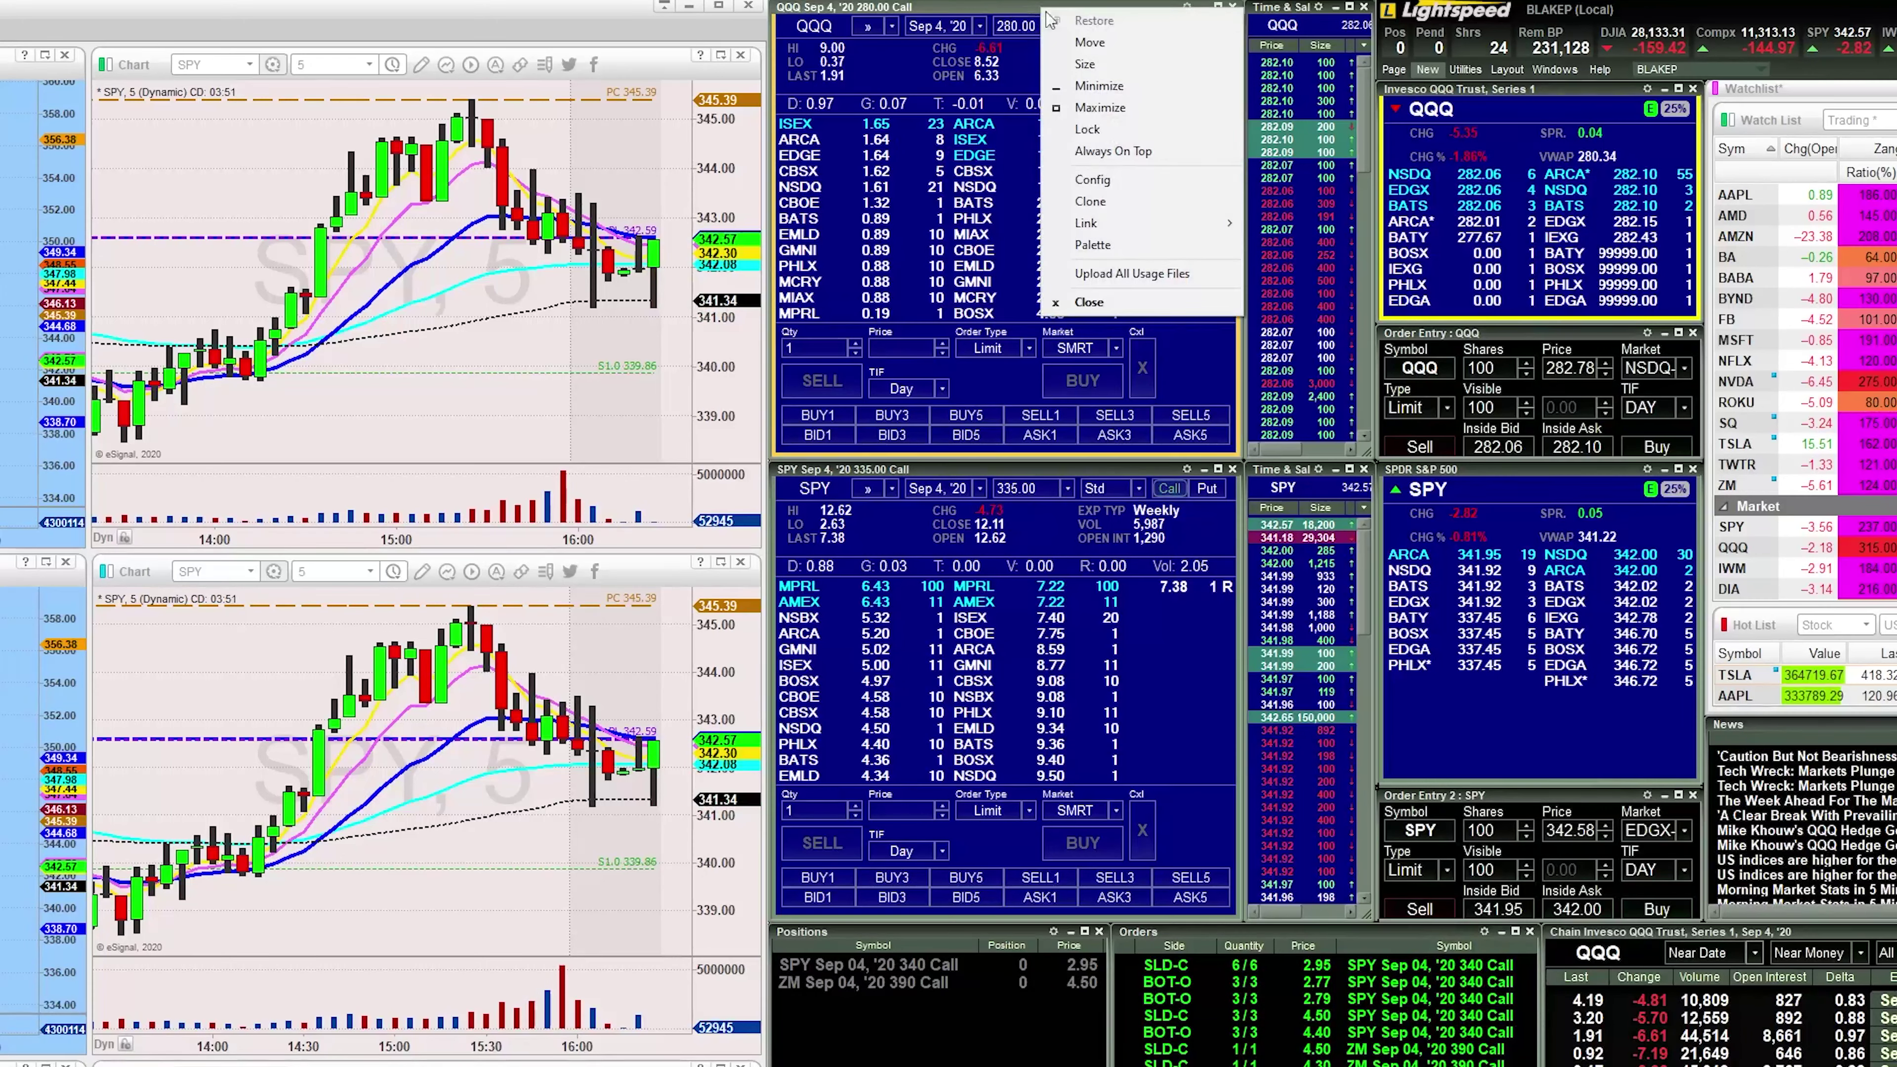
pyautogui.click(1019, 17)
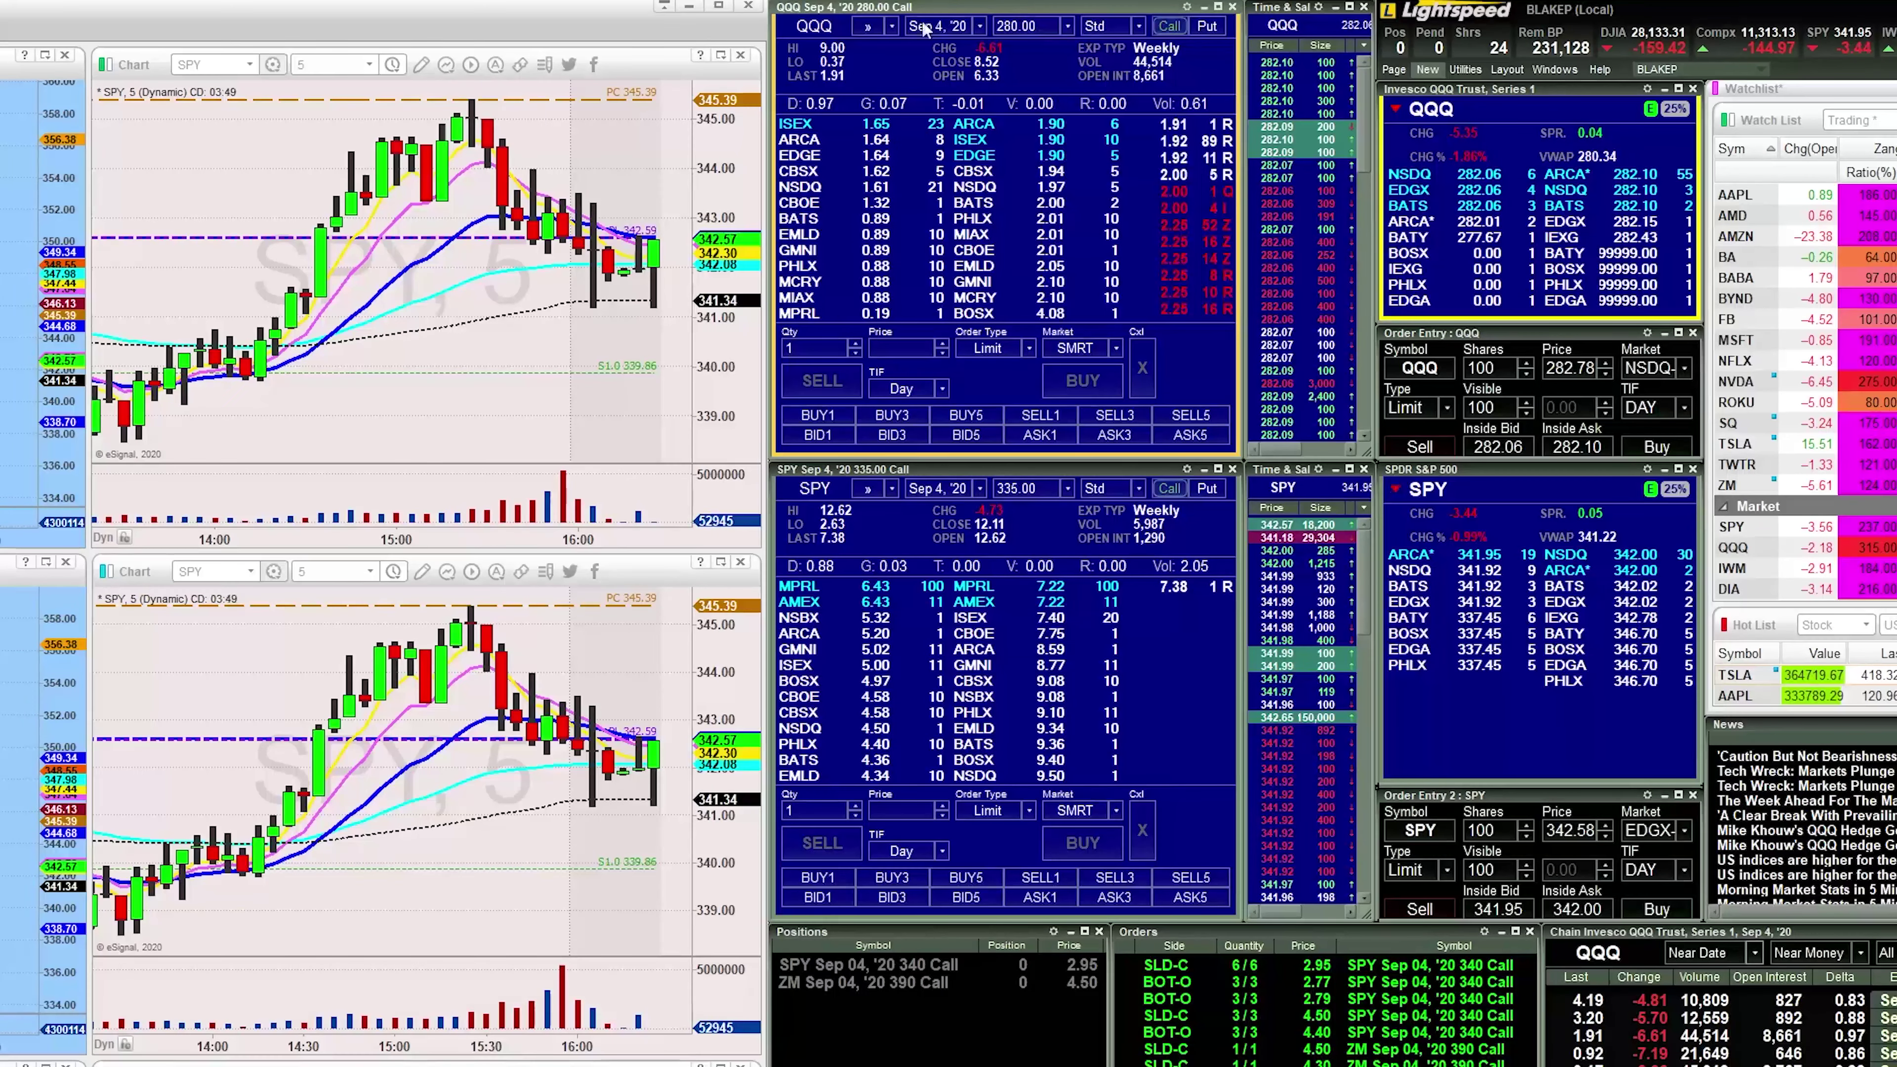
pyautogui.rightClick(881, 72)
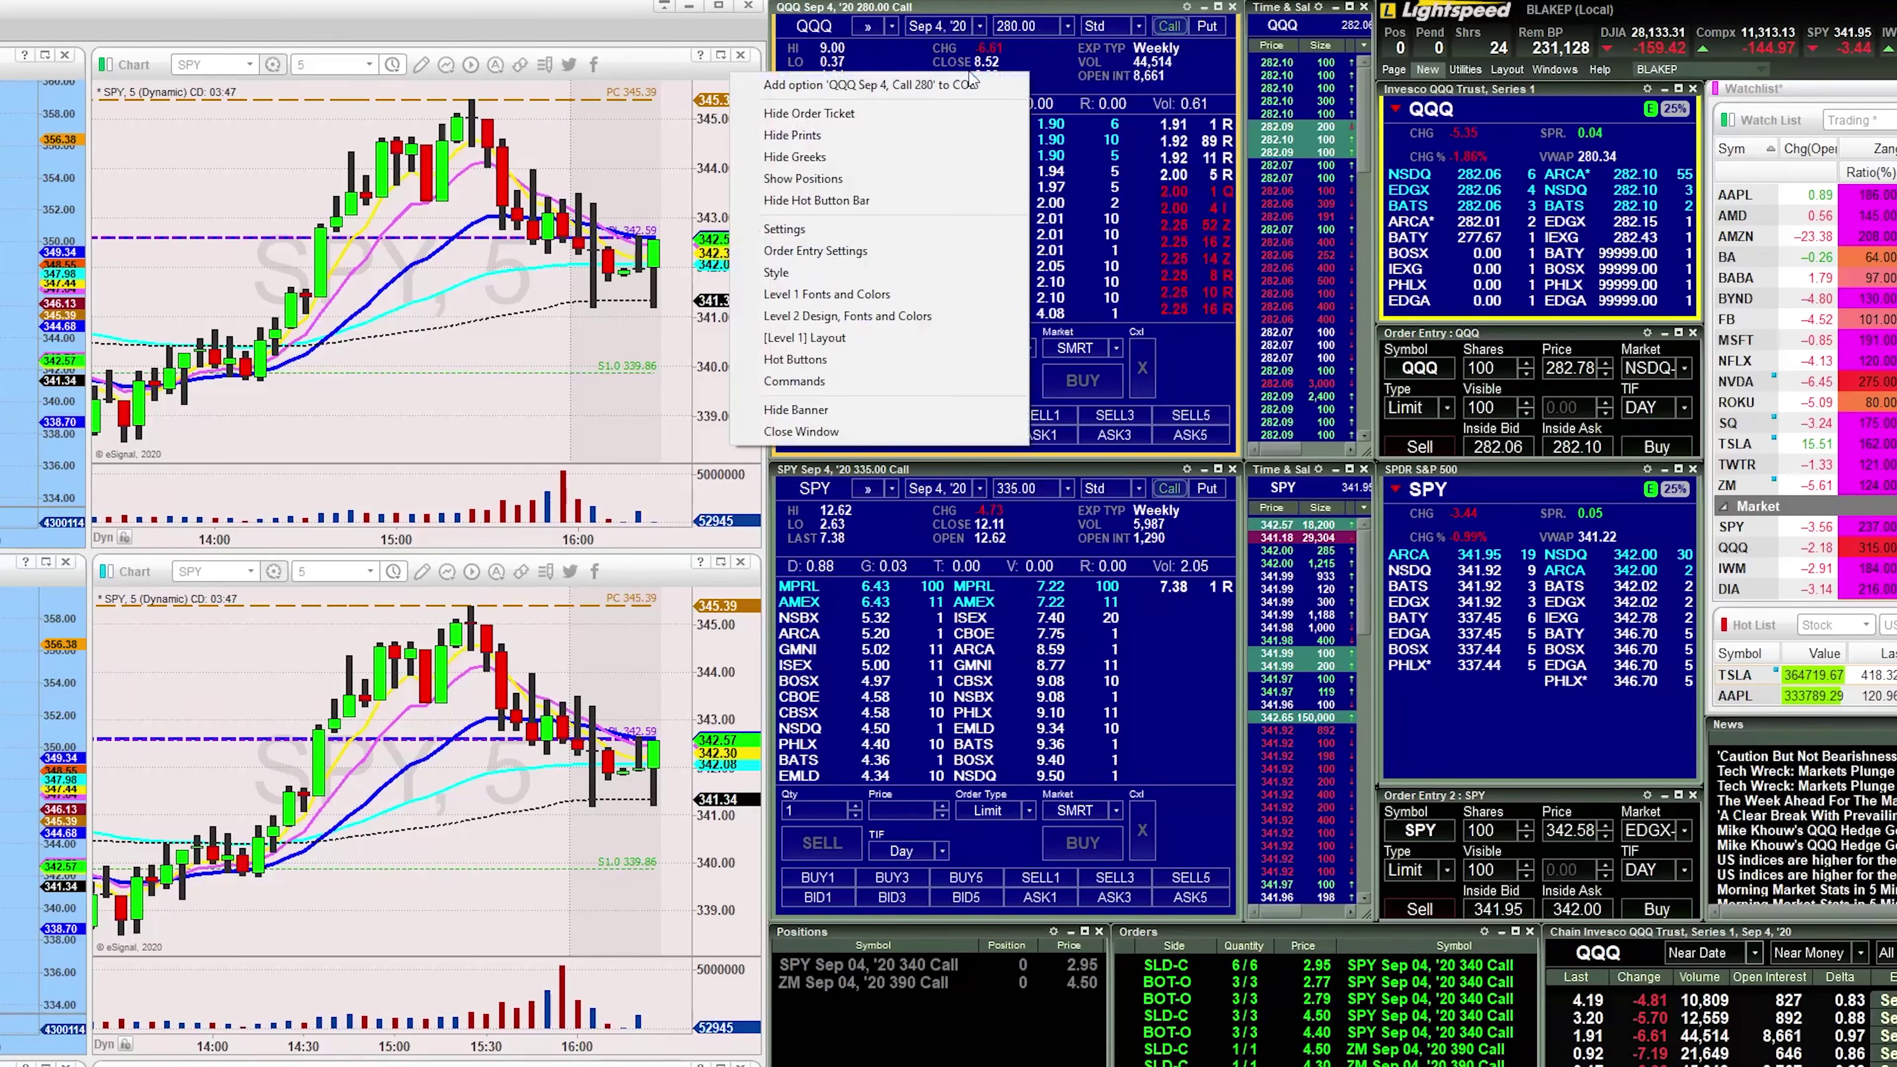
pyautogui.click(1077, 75)
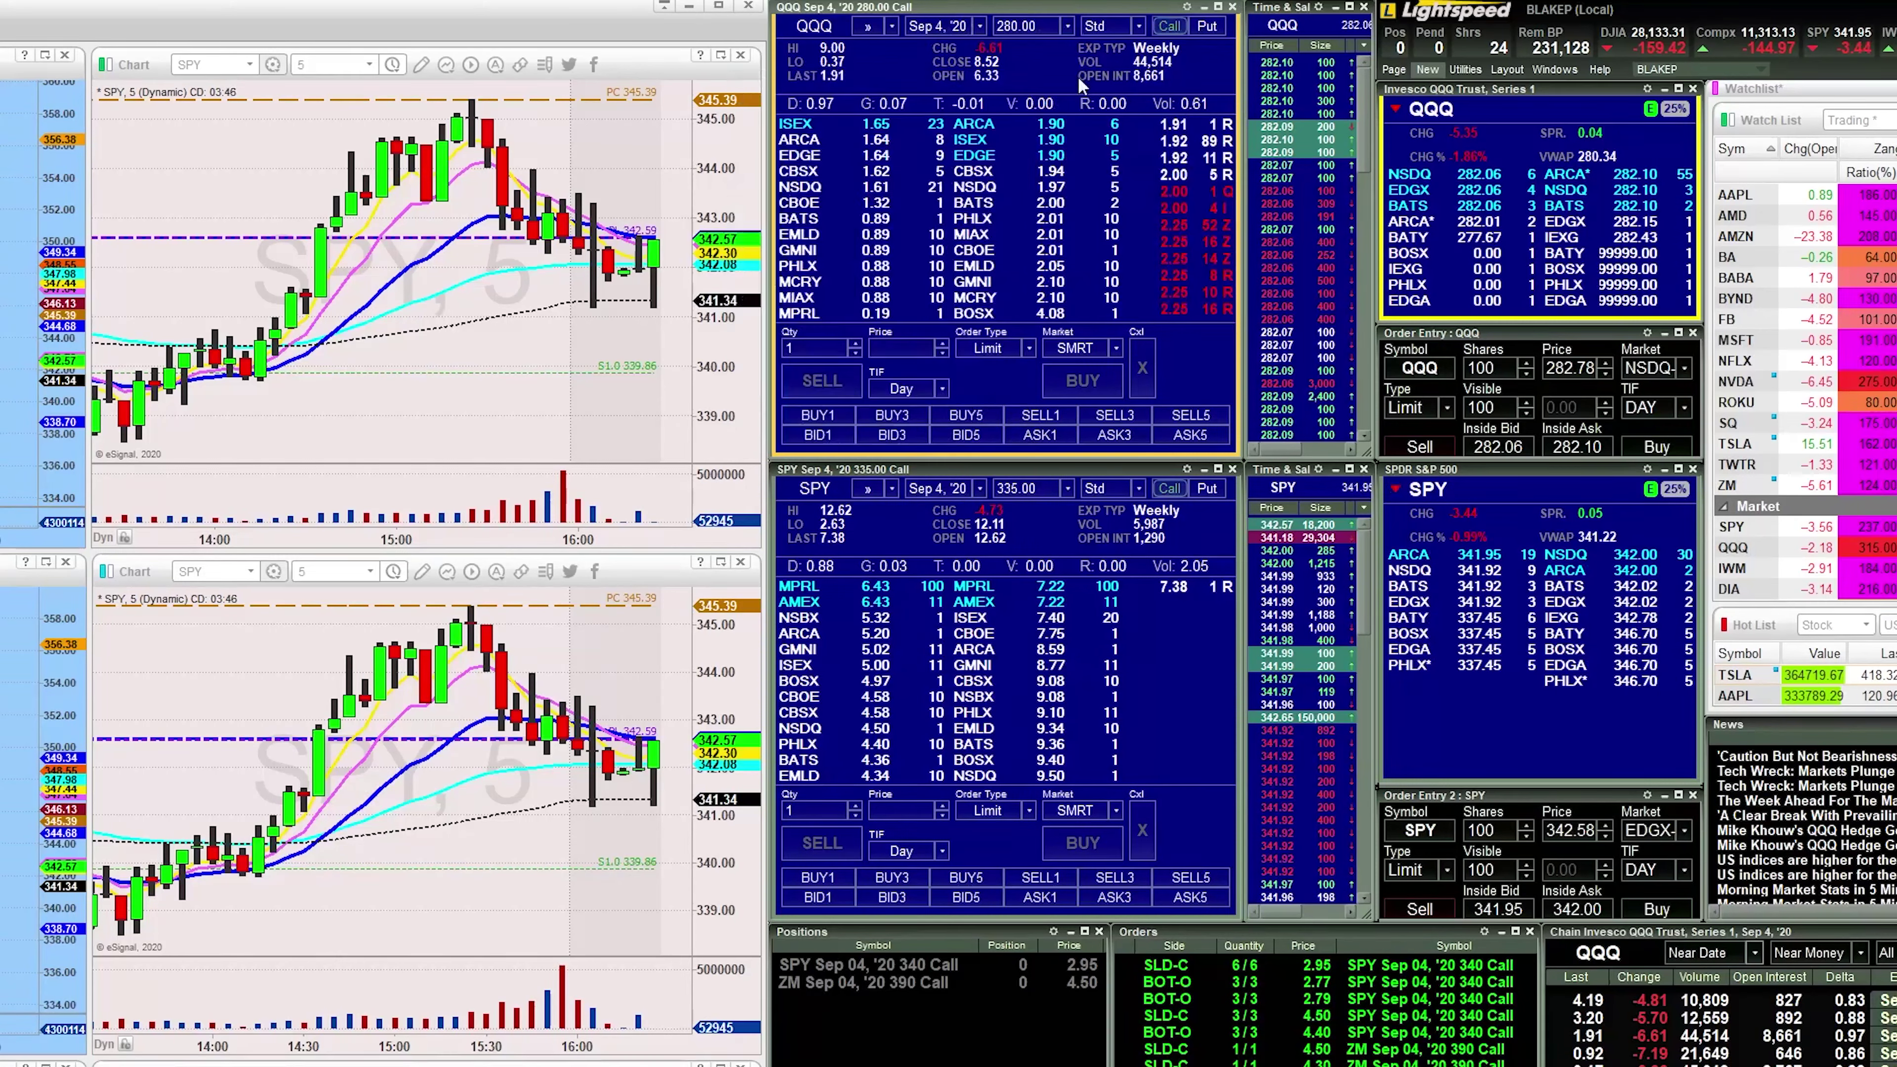
# Clone the QQQ Sep 4 280 call option Level 2 window and move the copy below the original's header
pyautogui.rightClick(1032, 9)
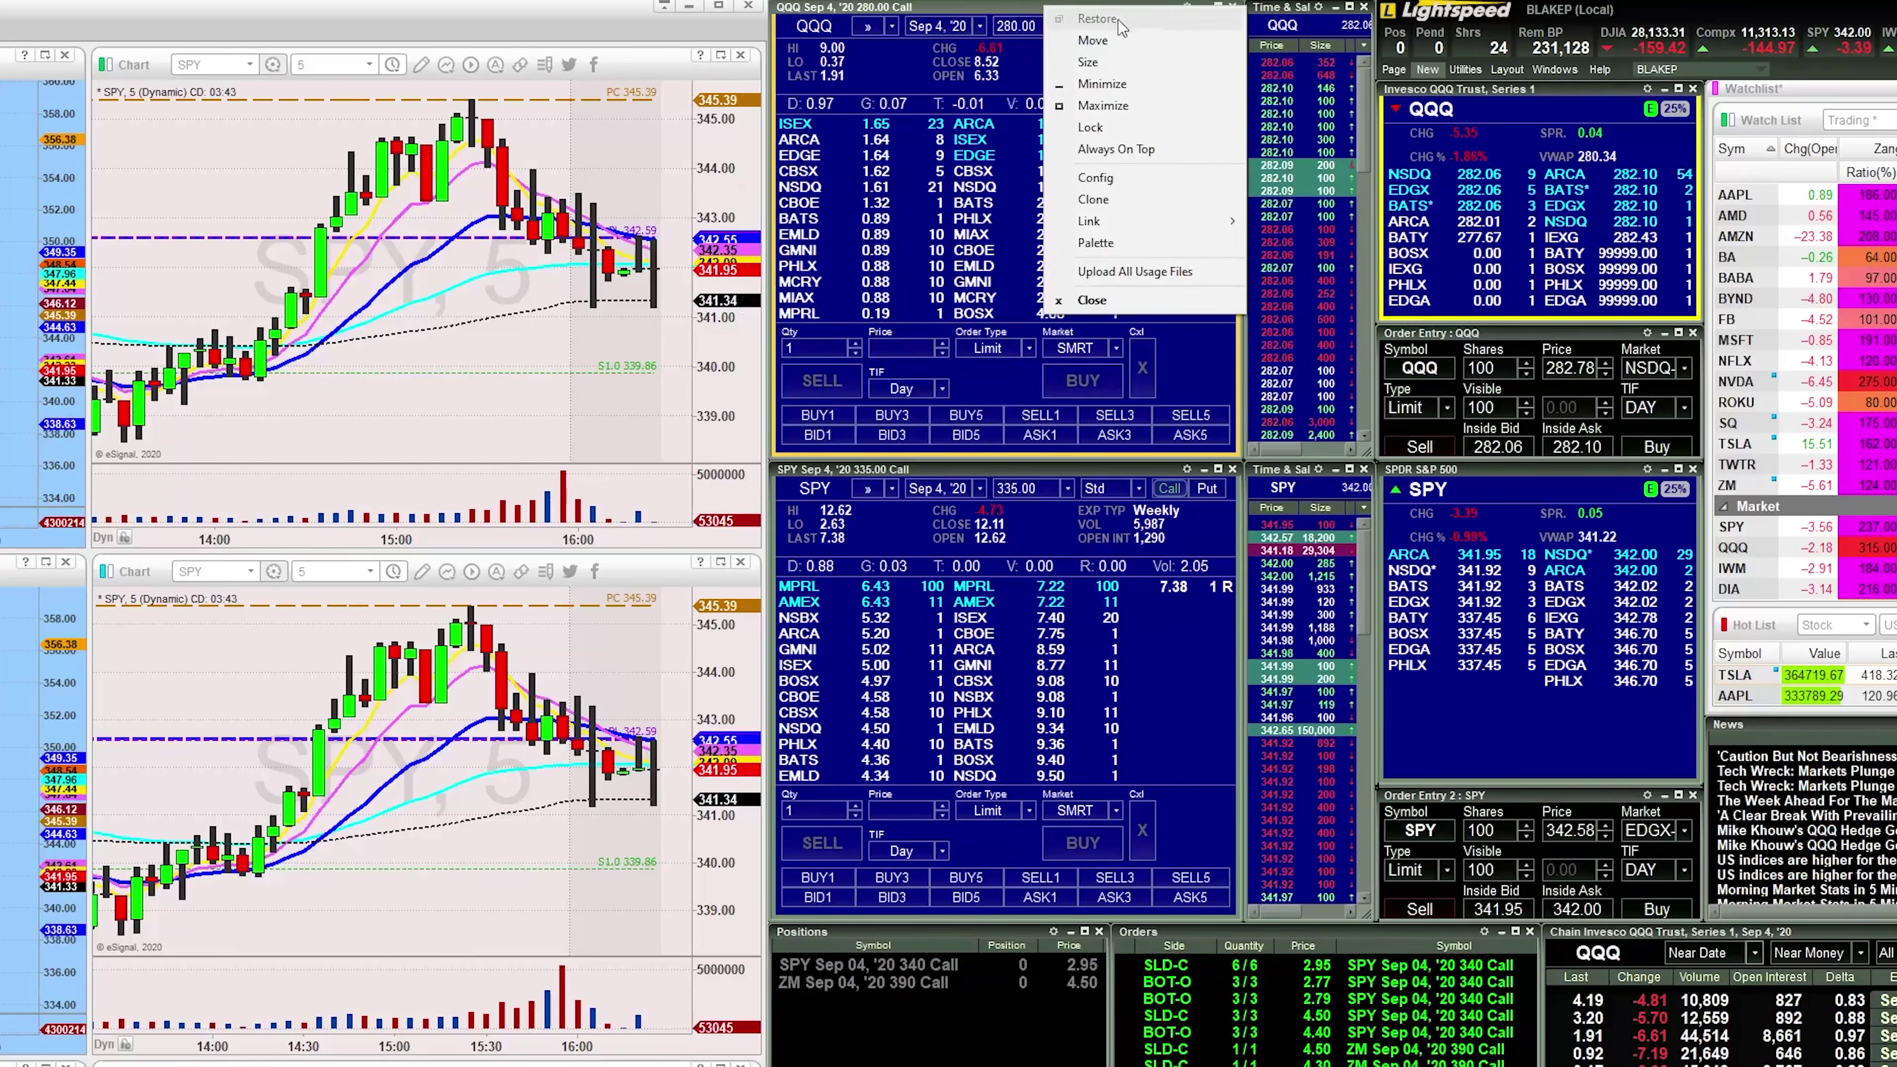
pyautogui.click(1135, 205)
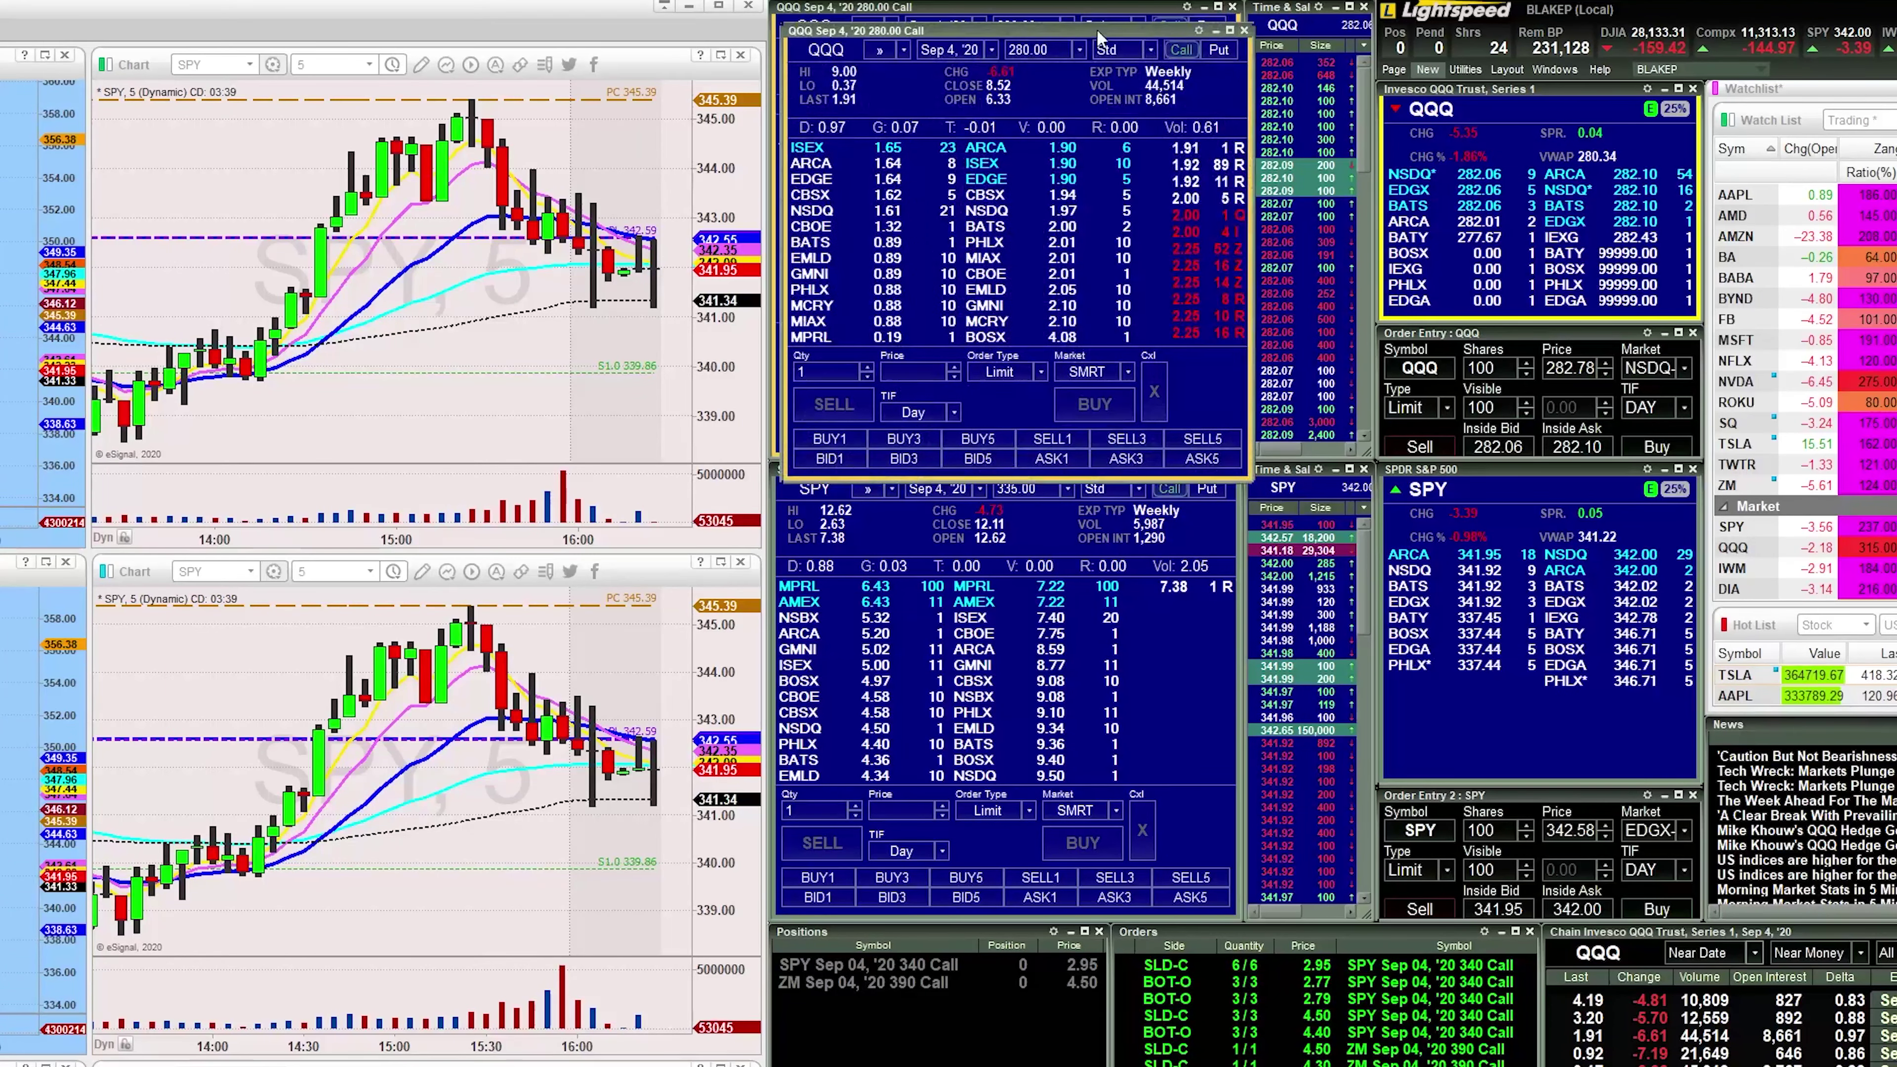
pyautogui.moveTo(1093, 34)
pyautogui.mouseDown()
pyautogui.moveTo(1081, 262)
pyautogui.moveTo(1215, 211)
pyautogui.moveTo(1192, 295)
pyautogui.moveTo(1126, 283)
pyautogui.mouseUp()
# Unlink the cloned option Level 2 window and reposition it over the QQQ and SPY option windows
pyautogui.rightClick(1058, 281)
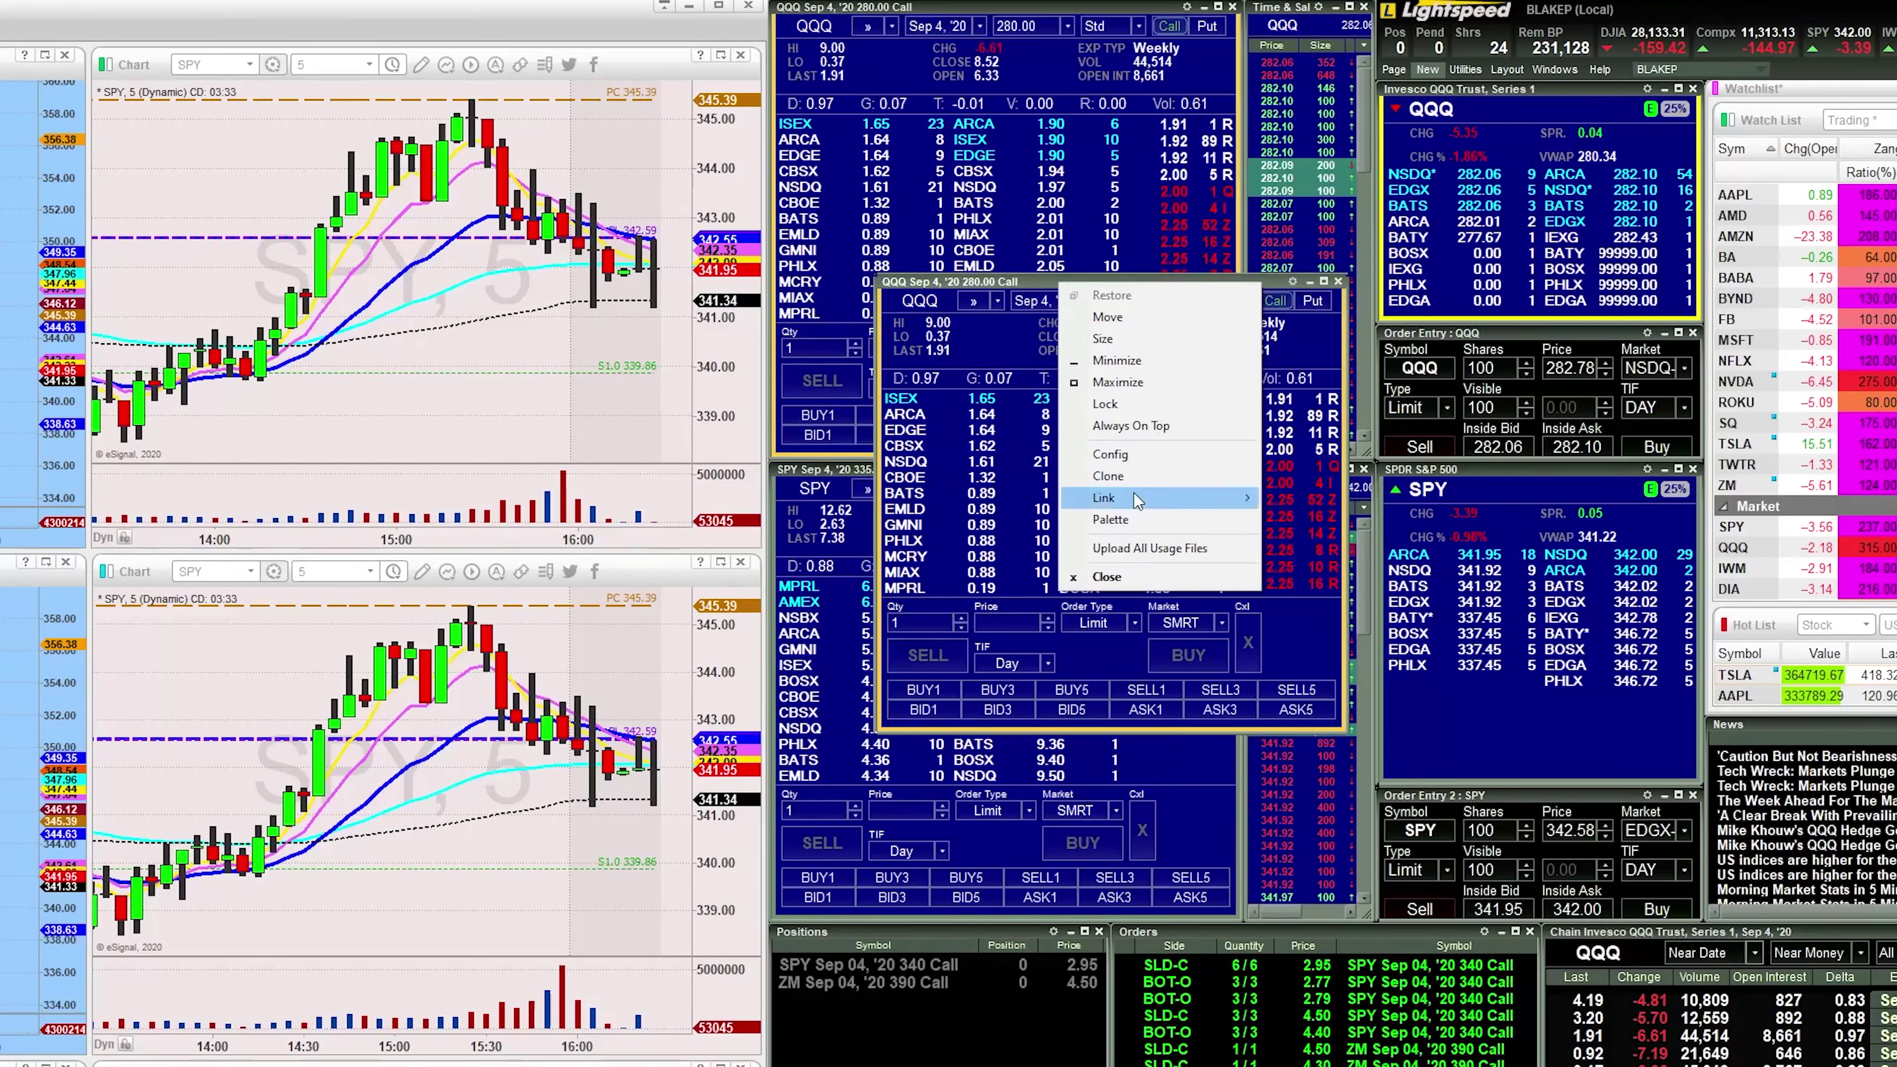
pyautogui.moveTo(1133, 493)
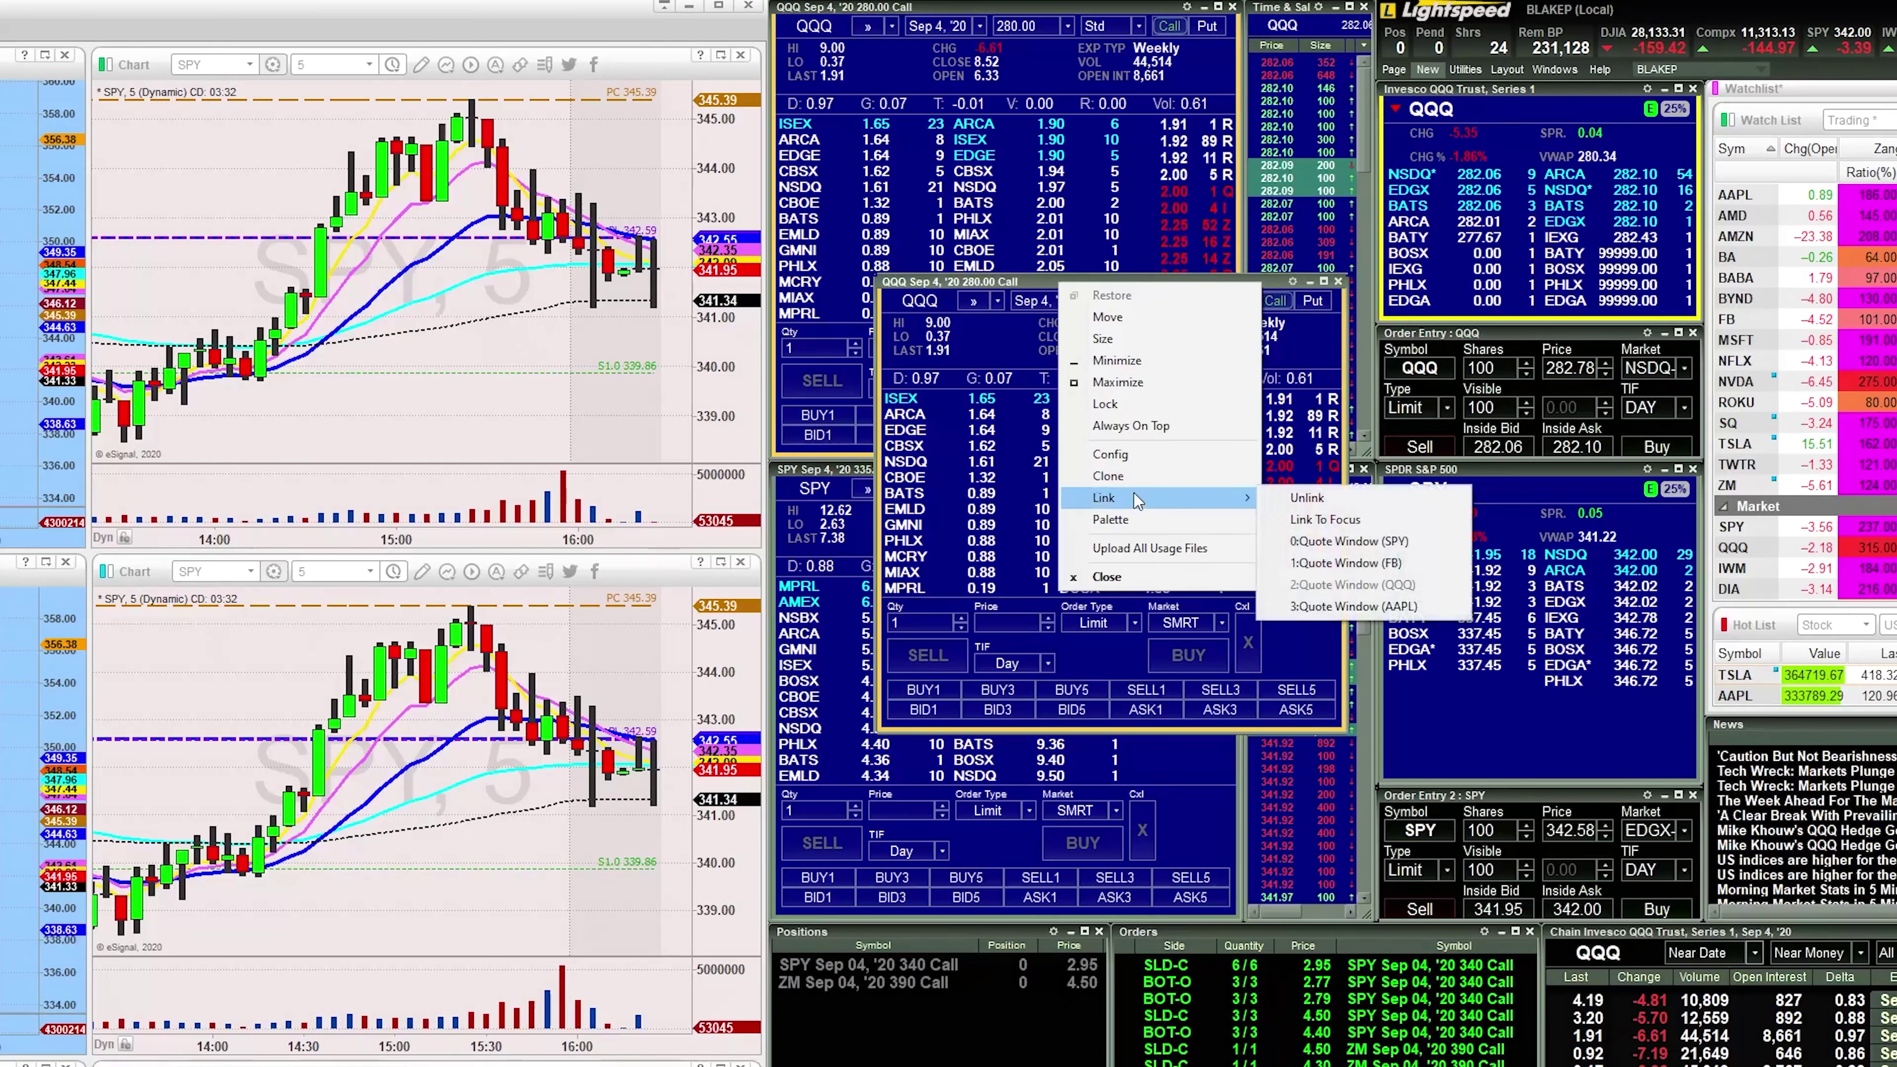
pyautogui.click(1293, 505)
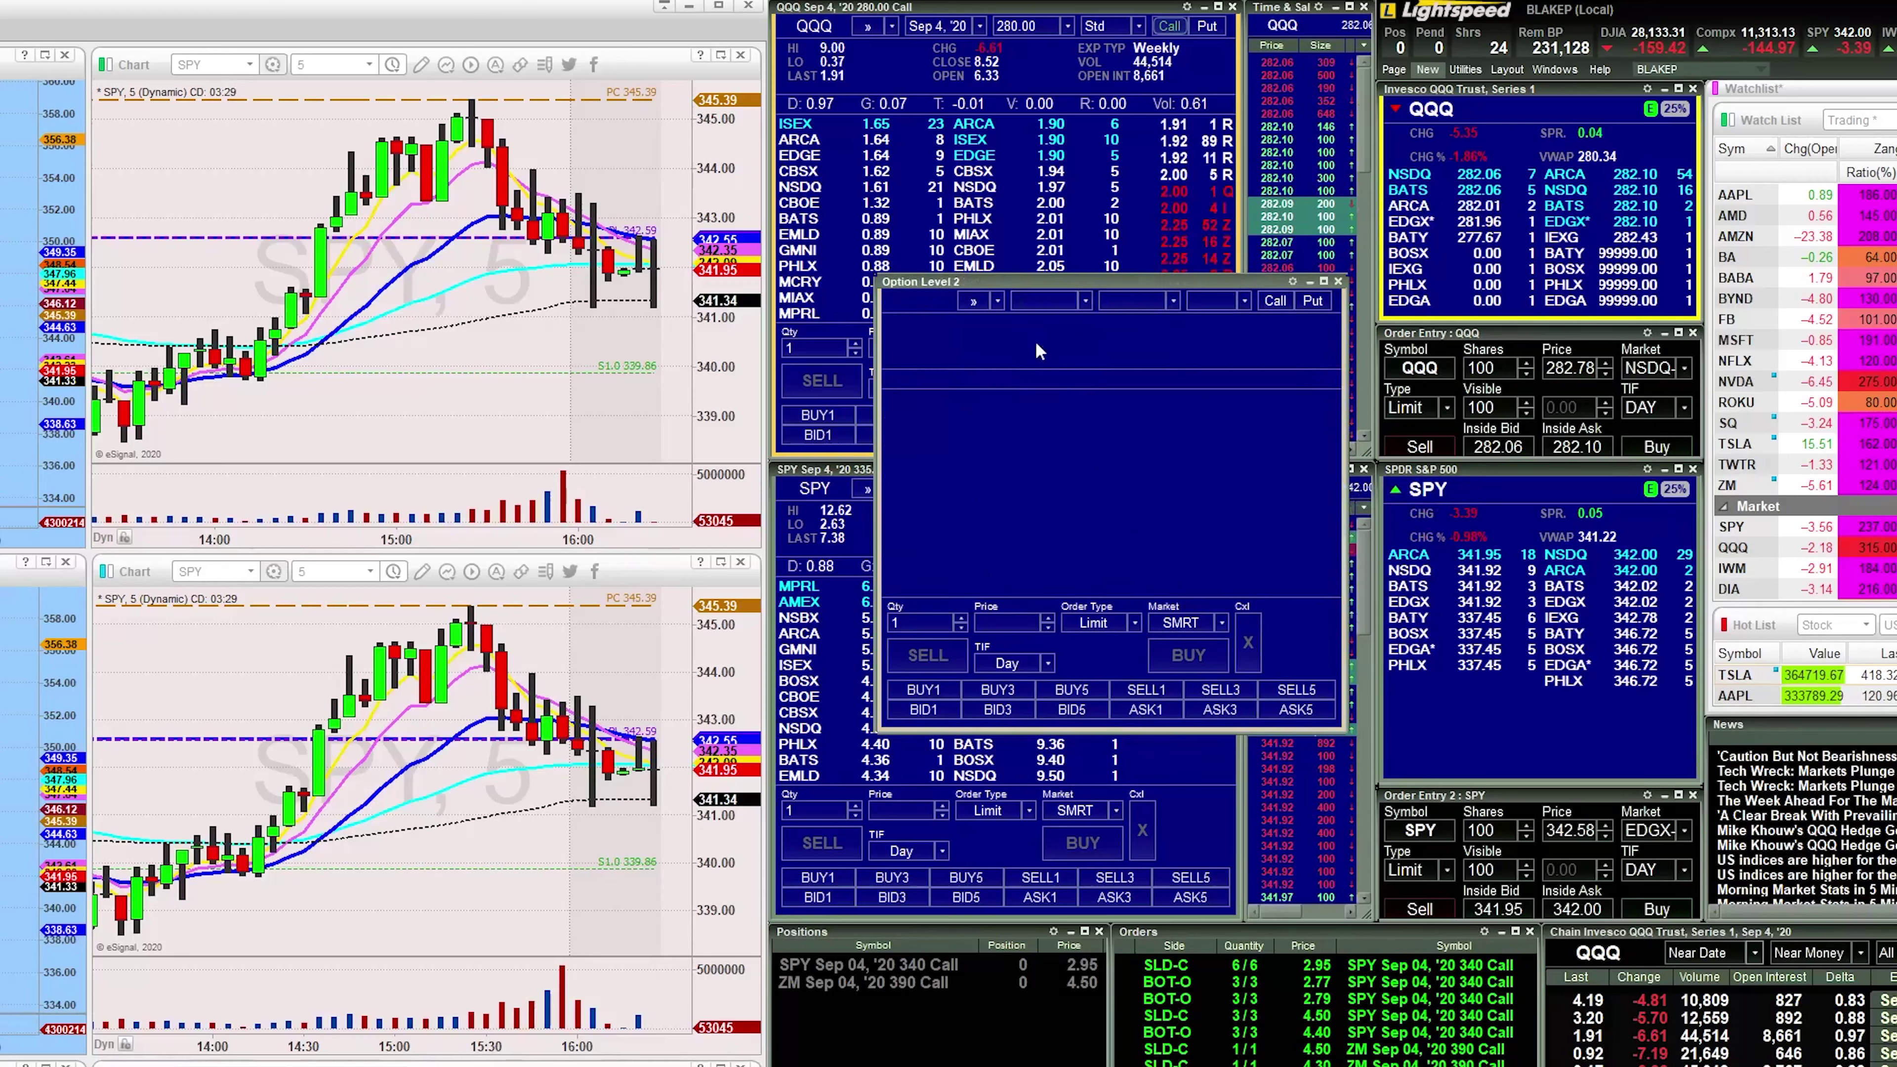
pyautogui.moveTo(1140, 285)
pyautogui.mouseDown()
pyautogui.moveTo(1060, 350)
pyautogui.moveTo(1128, 316)
pyautogui.mouseUp()
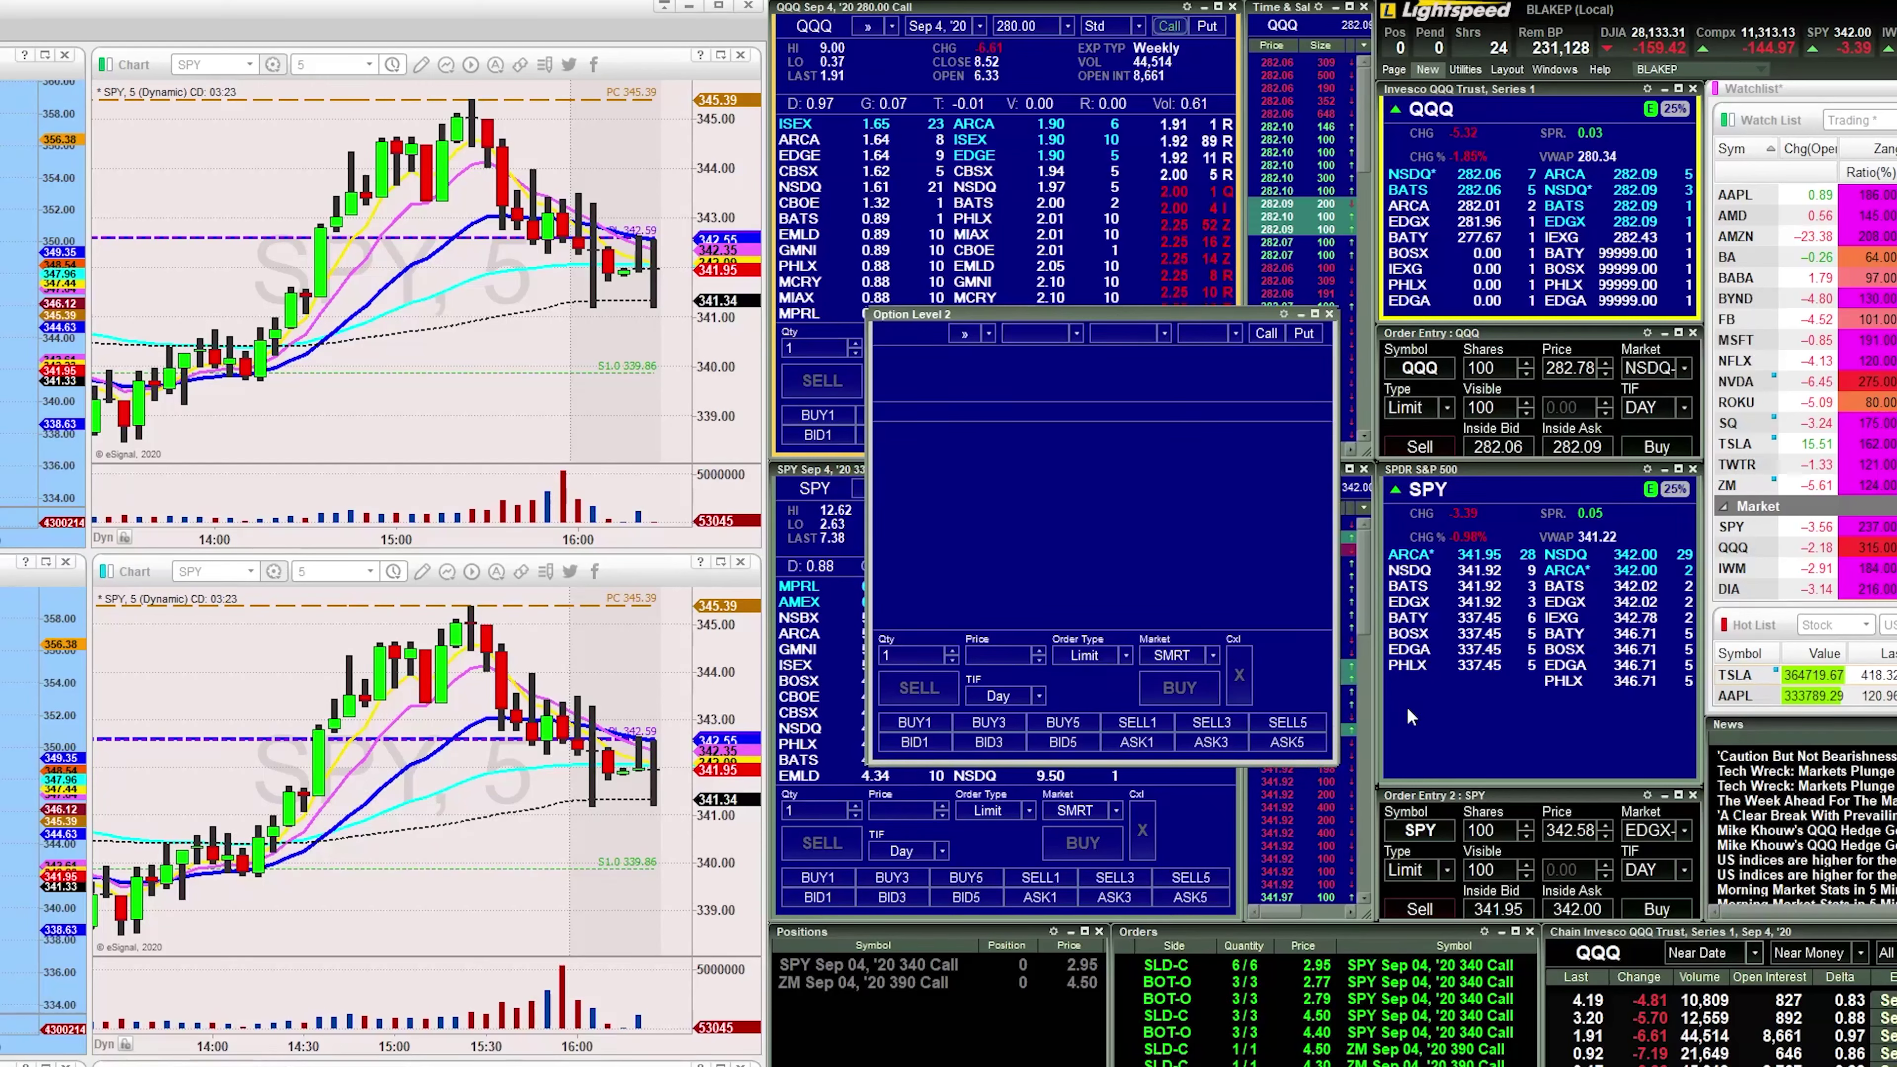
pyautogui.moveTo(1082, 310)
pyautogui.mouseDown()
pyautogui.moveTo(1055, 338)
pyautogui.moveTo(1081, 344)
pyautogui.mouseUp()
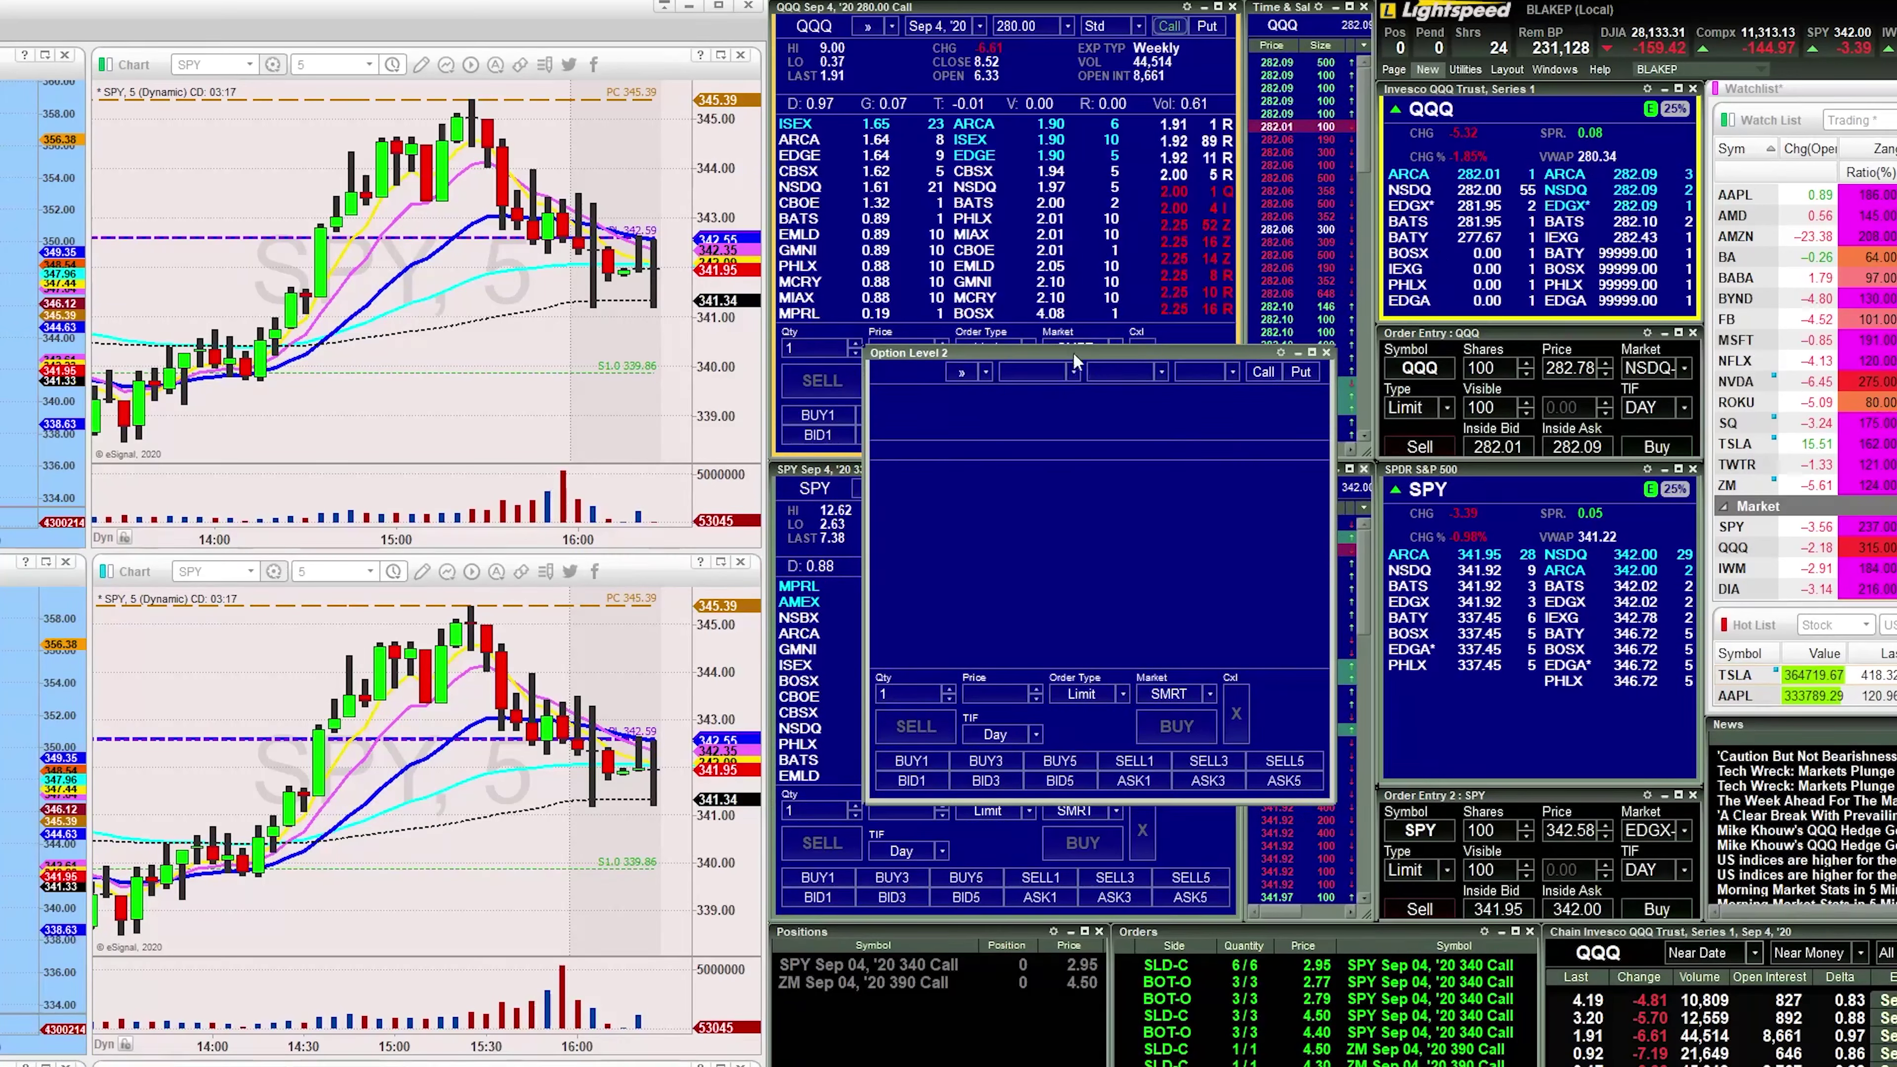
pyautogui.moveTo(1073, 352); pyautogui.dragTo(1120, 126)
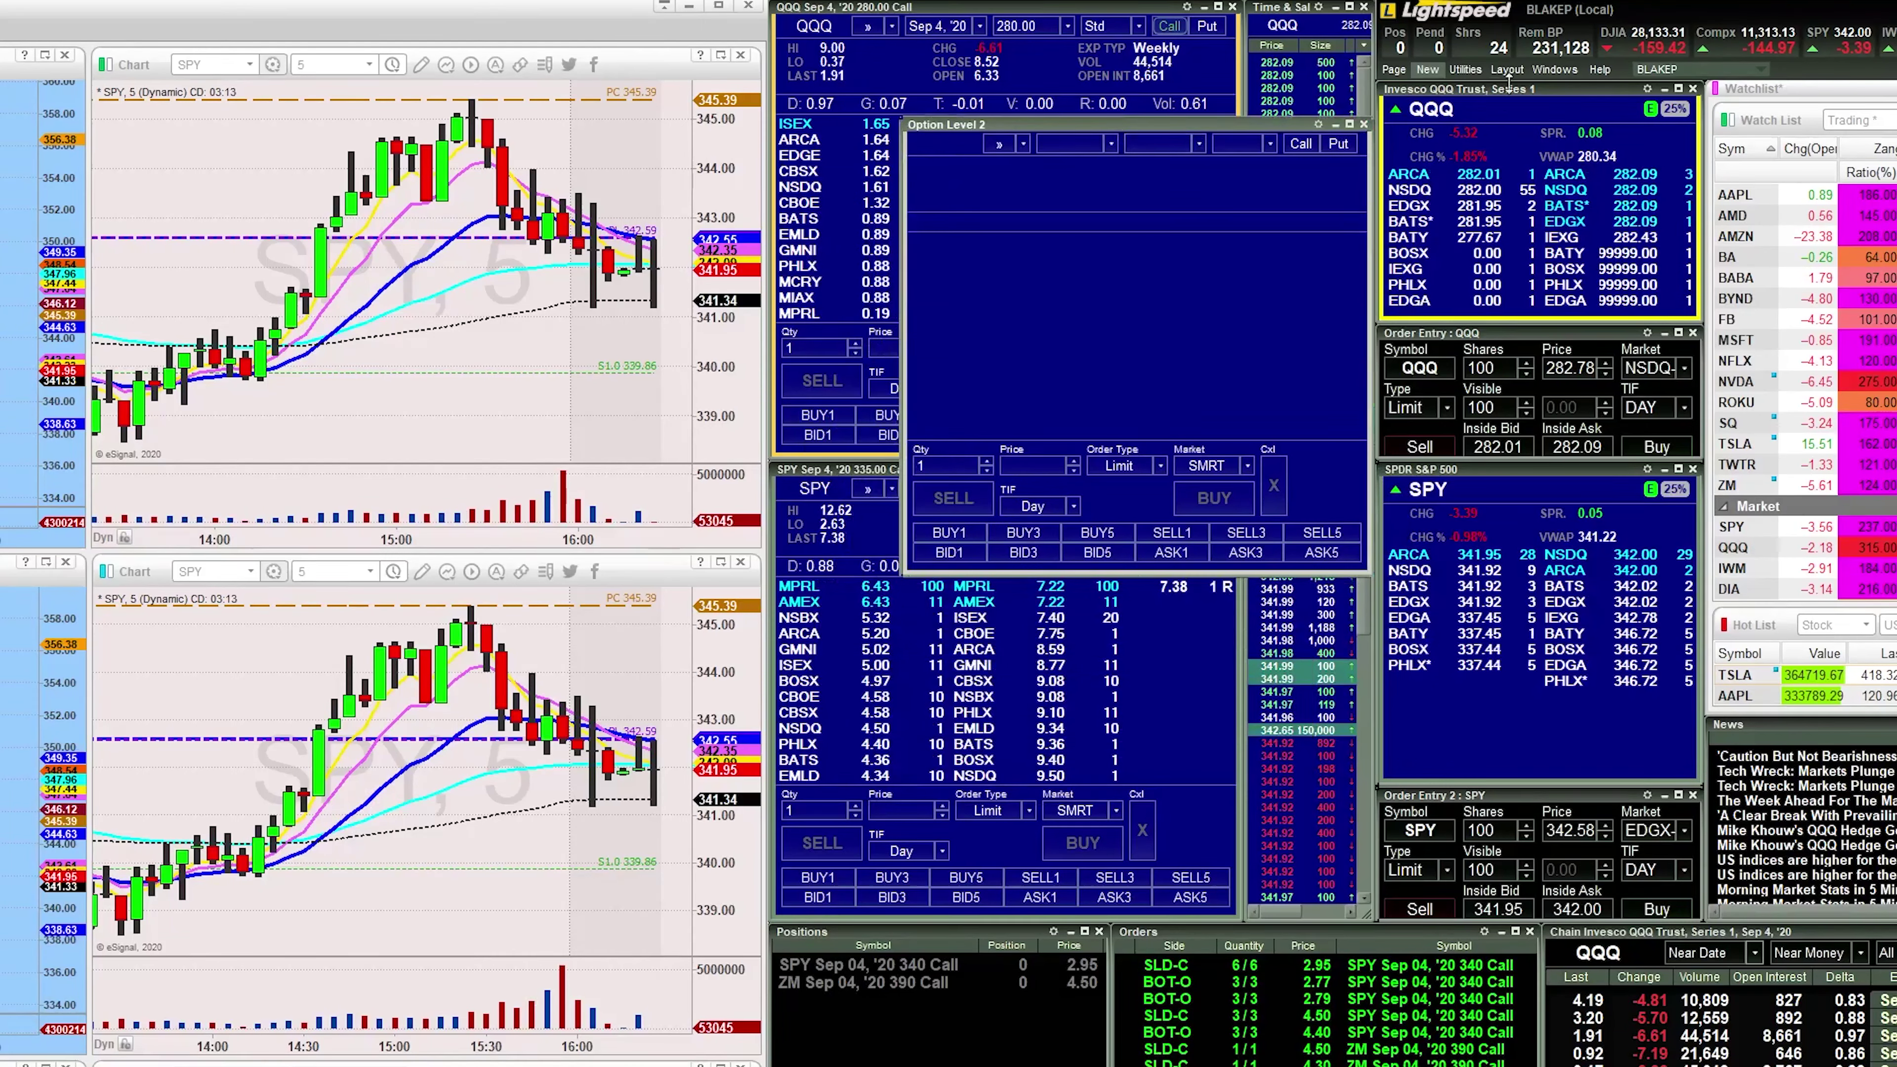
# Open a new stock Level 2 window, place it over the QQQ quote window and unlink all its links
pyautogui.click(1427, 70)
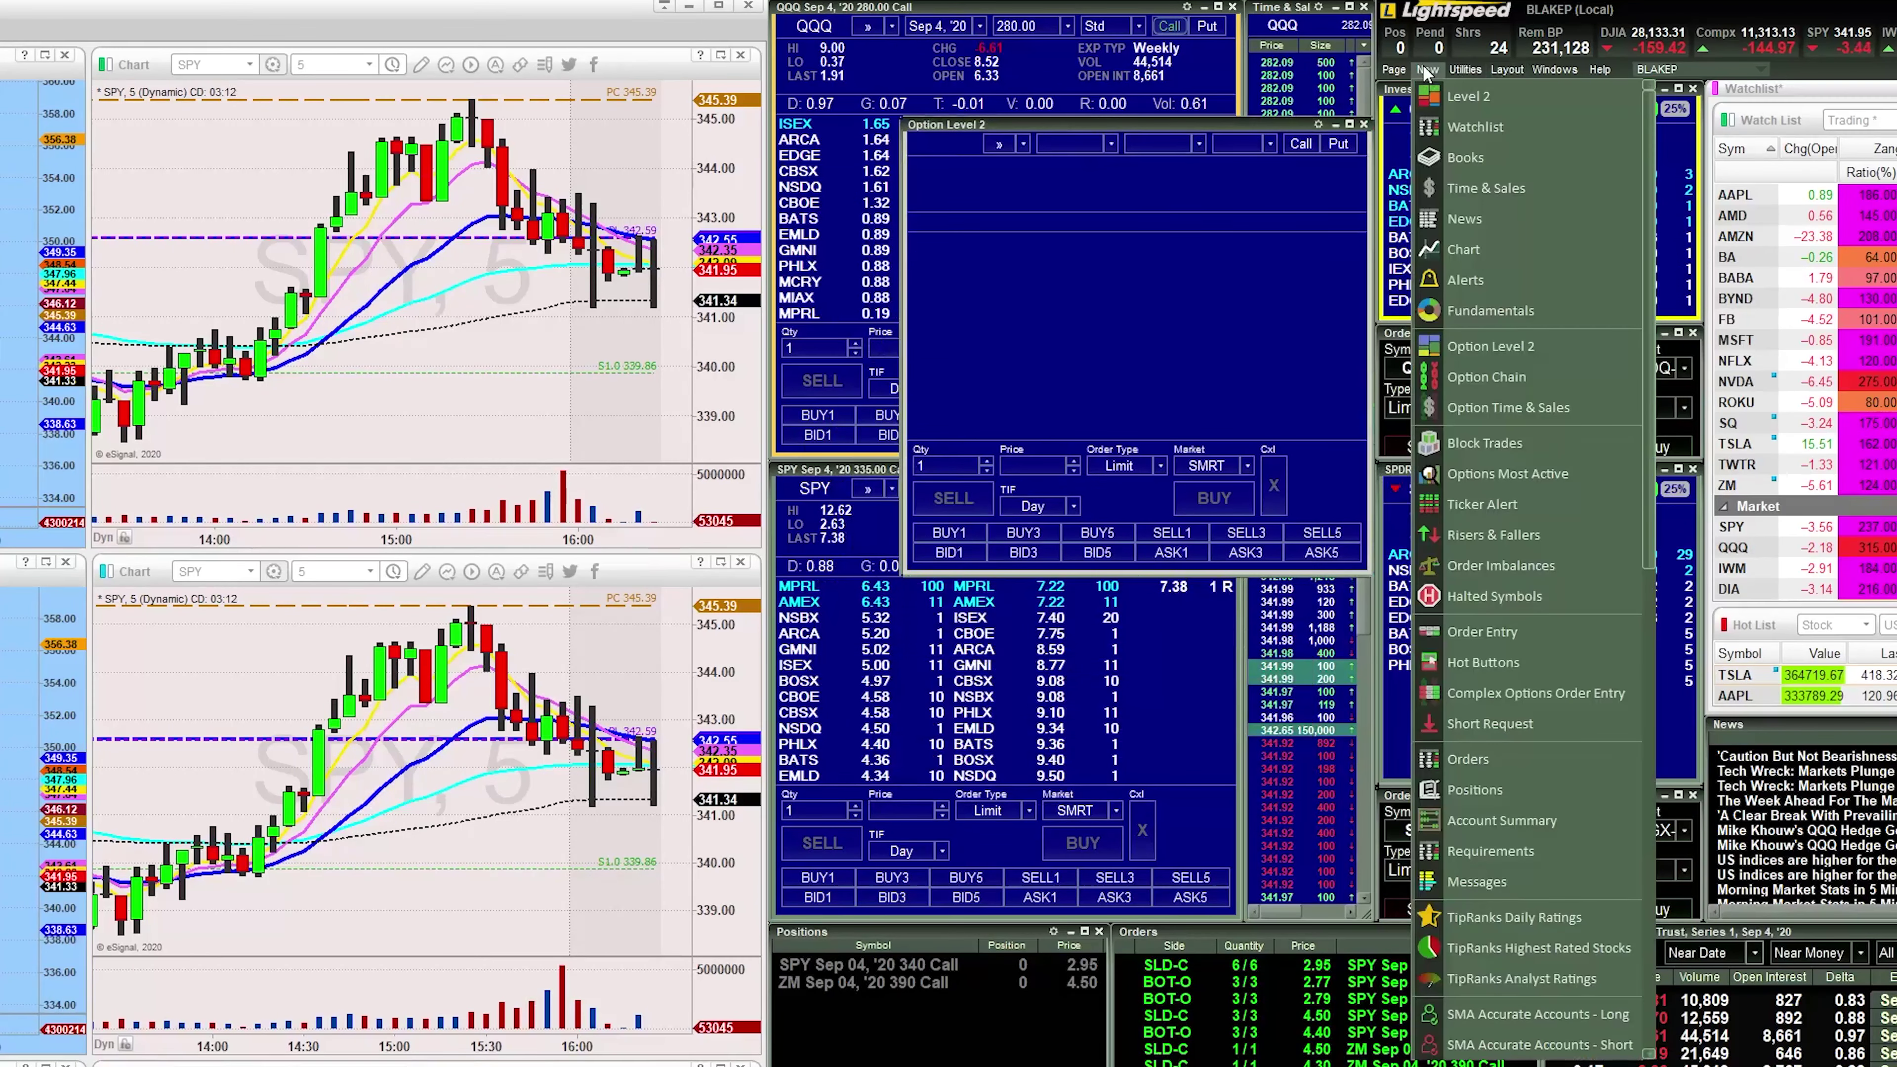
pyautogui.click(1462, 98)
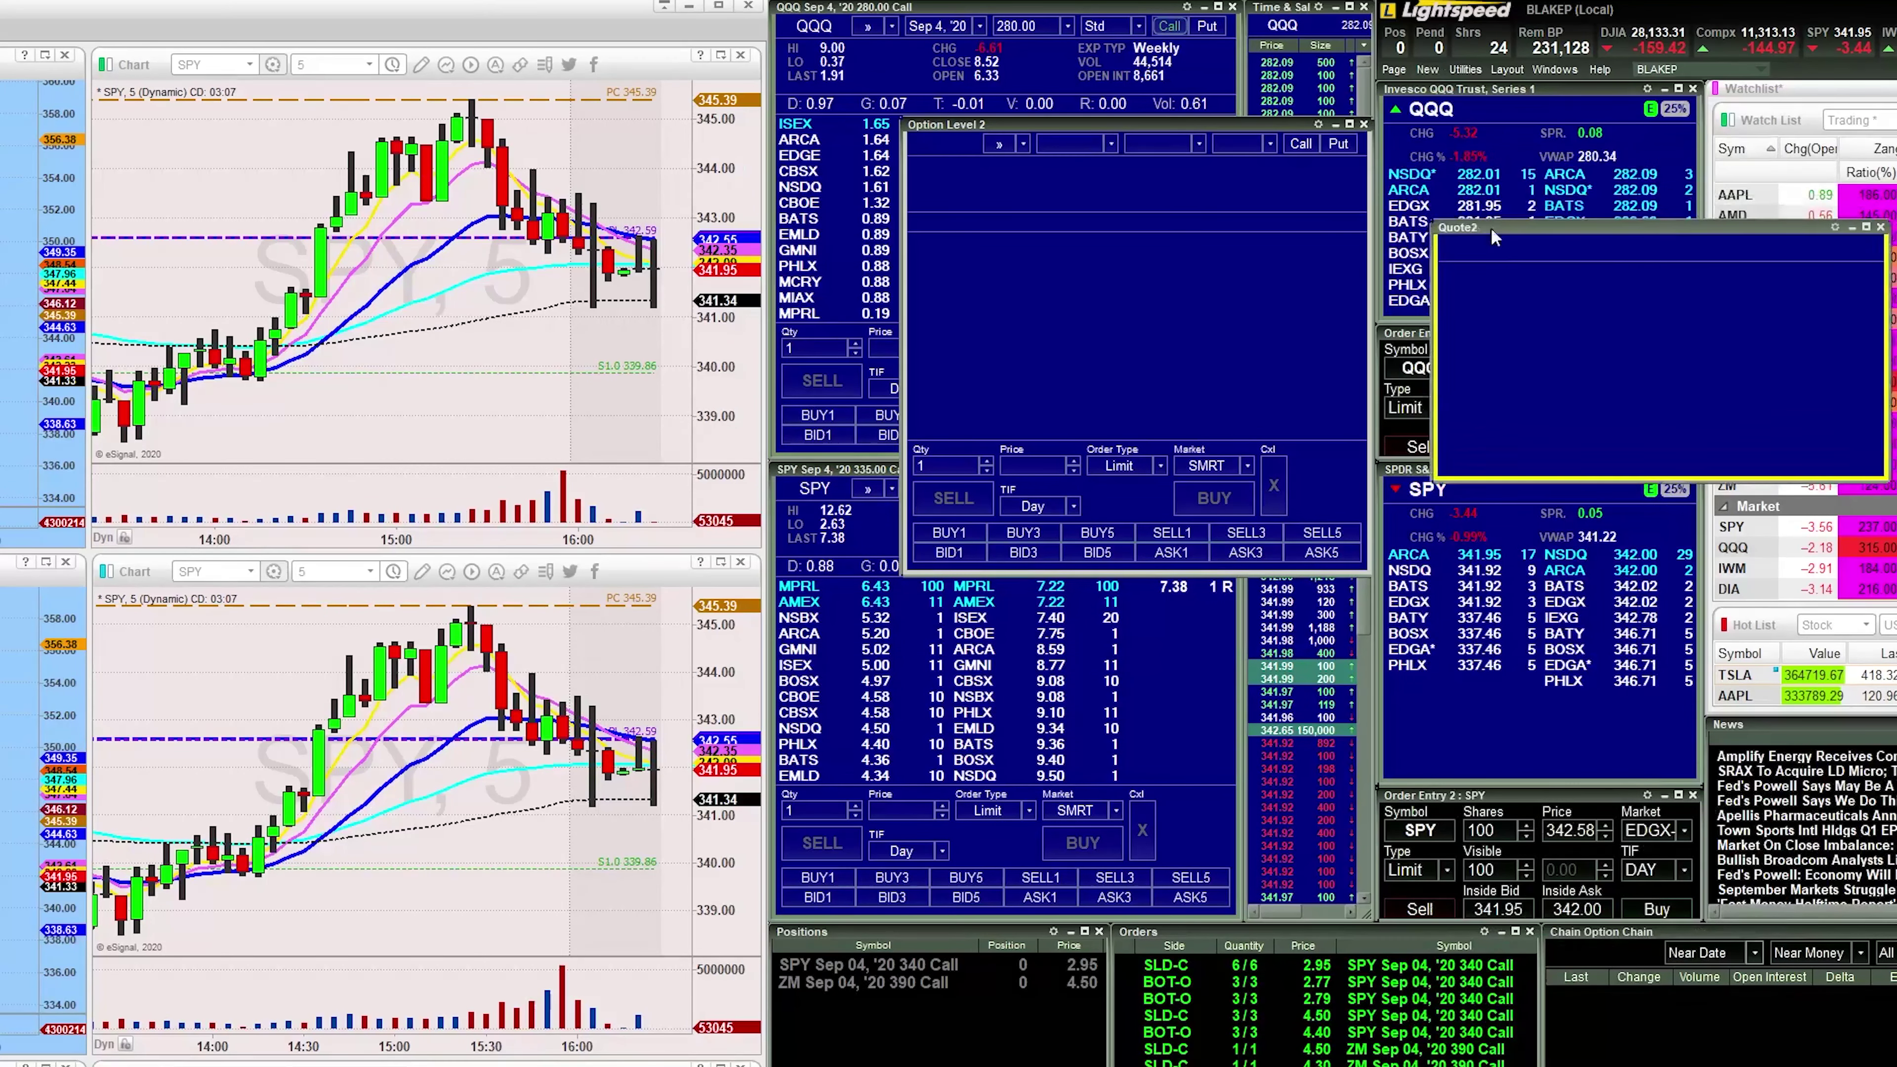
pyautogui.rightClick(1428, 206)
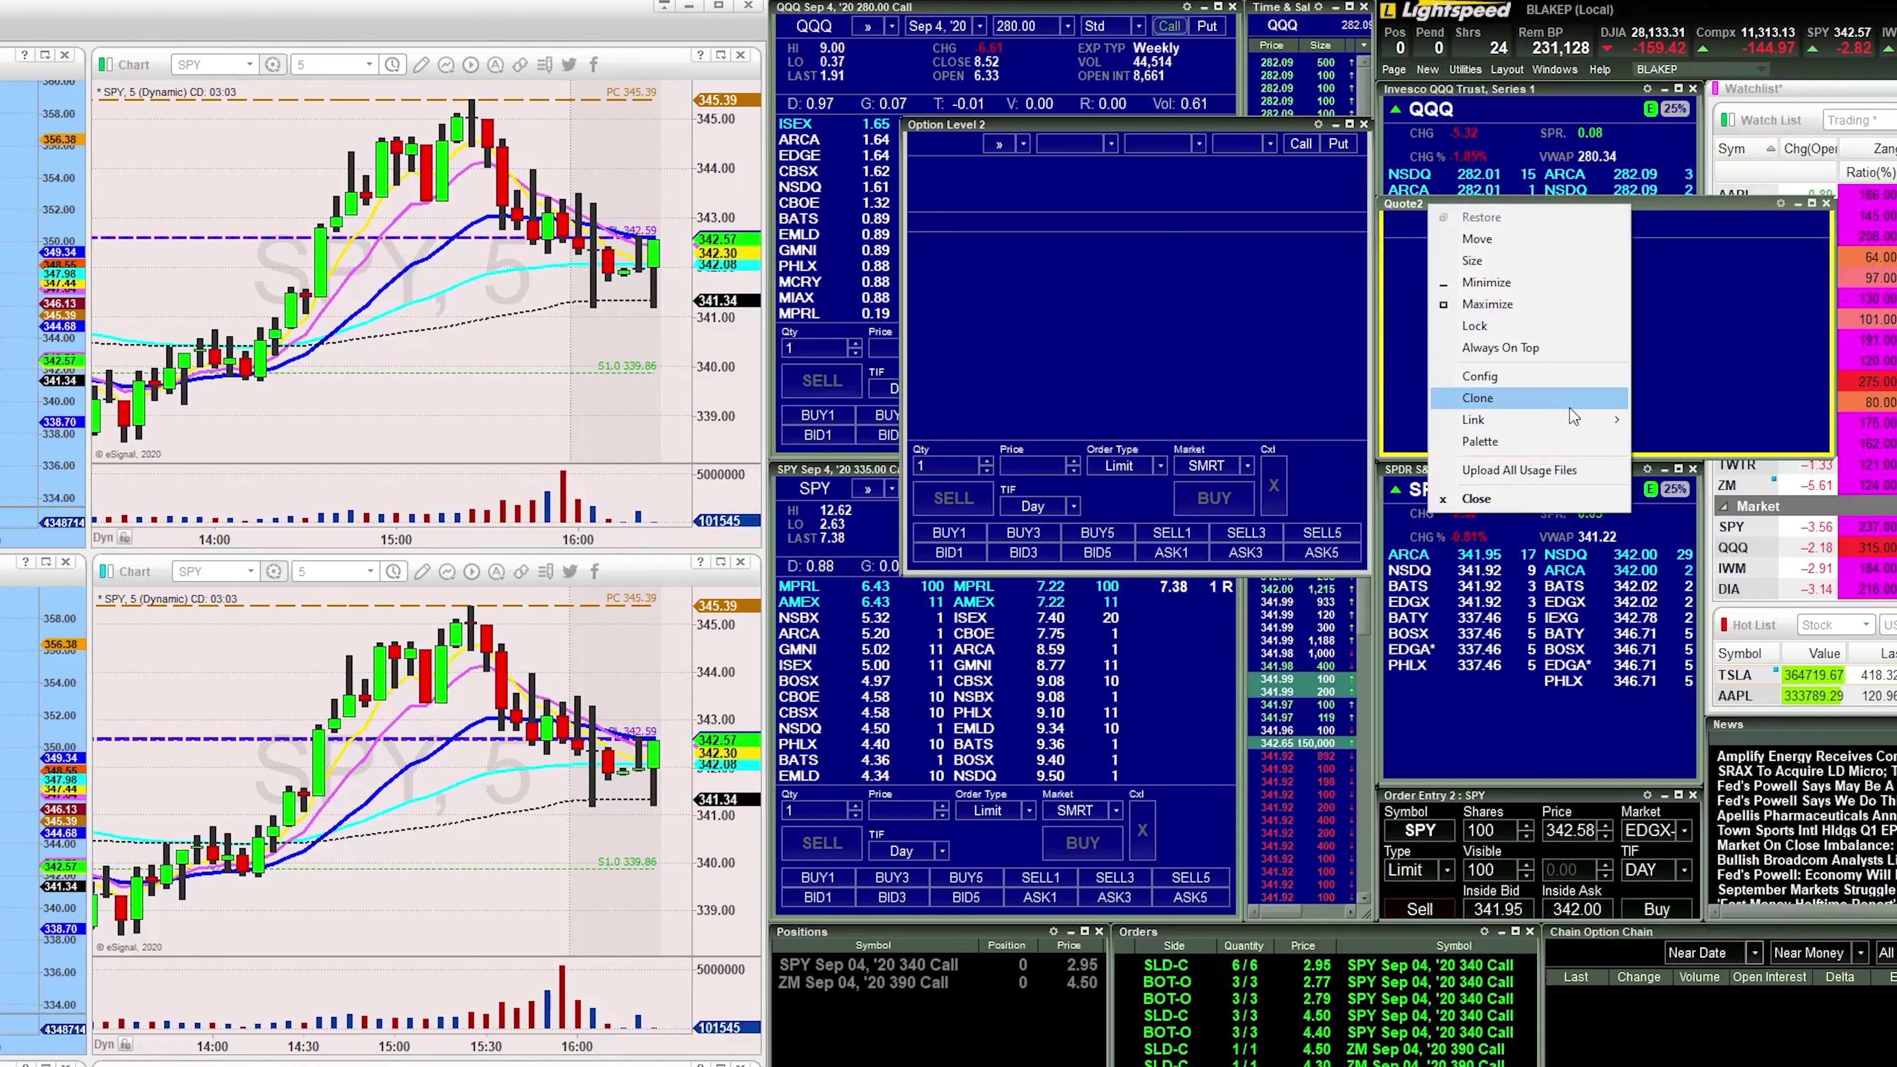
pyautogui.moveTo(1568, 420)
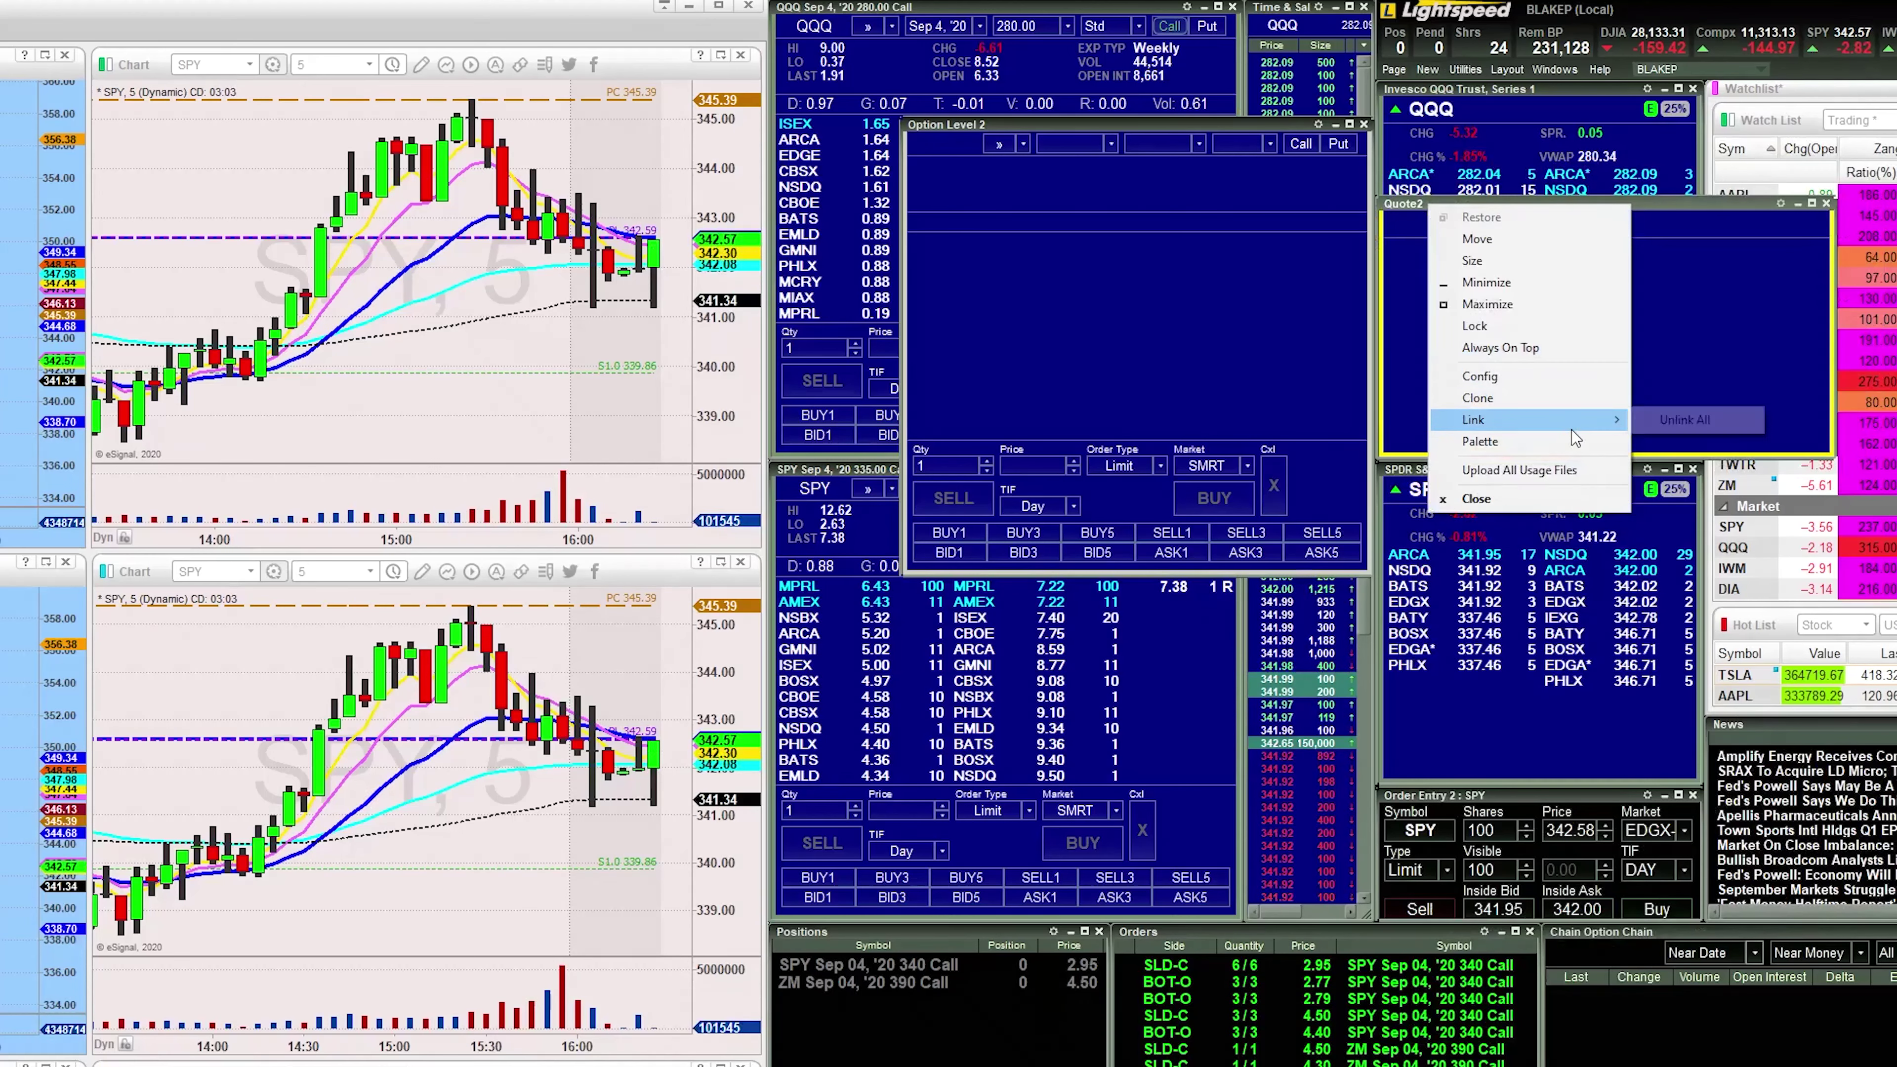
pyautogui.click(1673, 432)
# Load the symbol TSLA in the new Level 2 window
pyautogui.click(1458, 223)
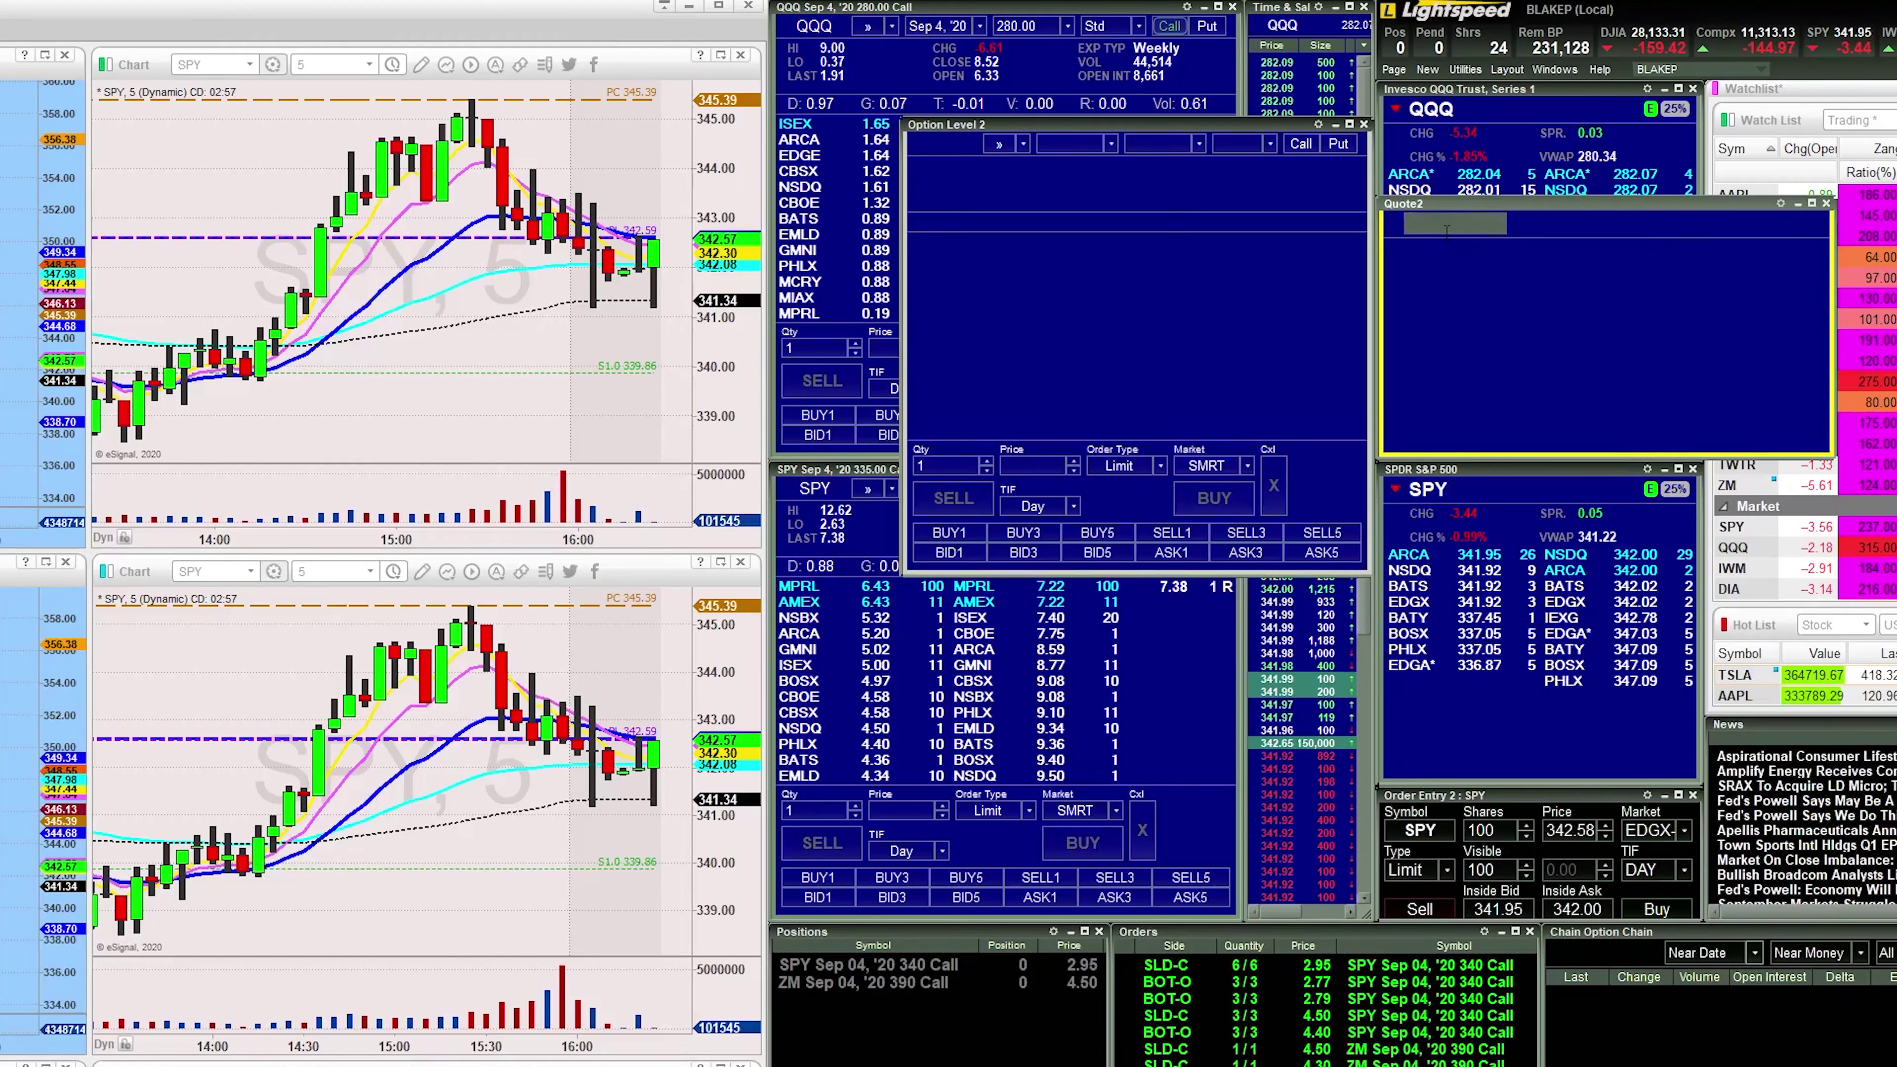
pyautogui.write('TSLA4')
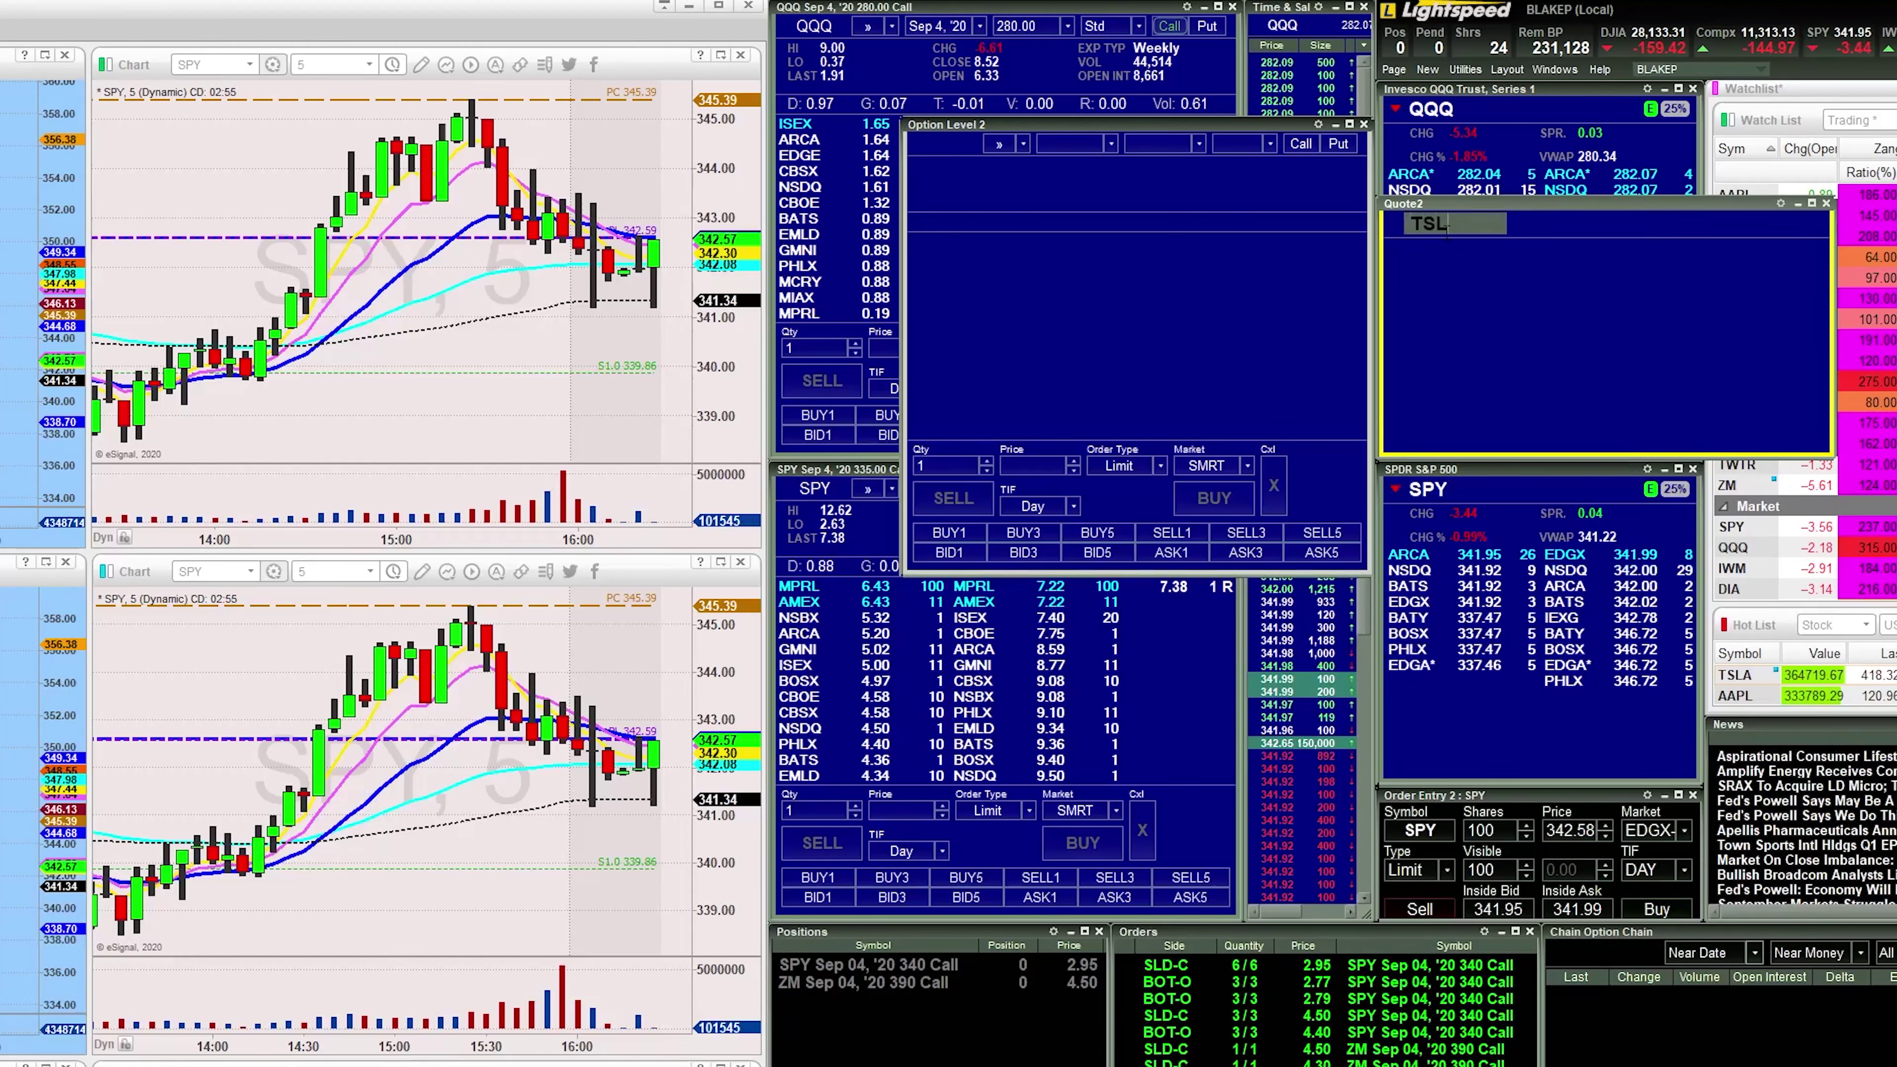
pyautogui.press('Return')
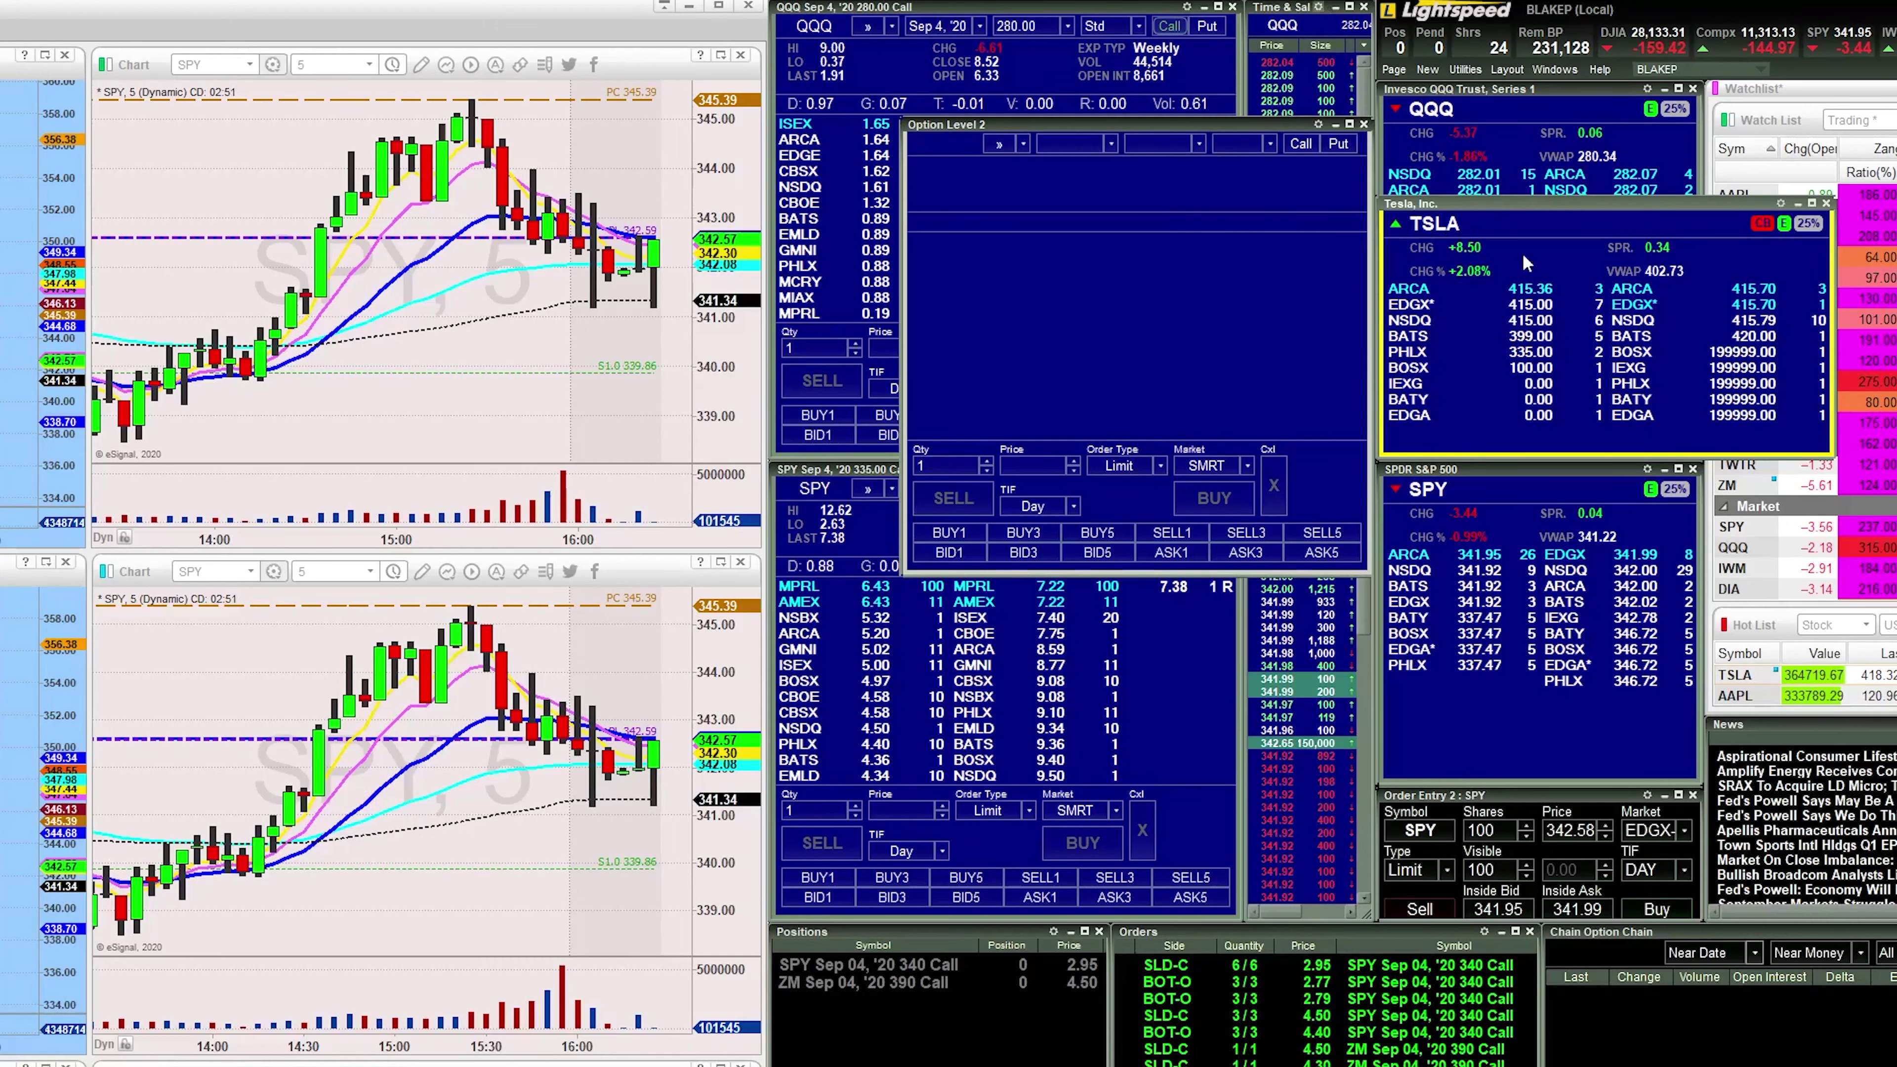
# Arrange the blank option Level 2 window and the TSLA Level 2 window side by side over the SPY charts
pyautogui.moveTo(1557, 205); pyautogui.dragTo(328, 643)
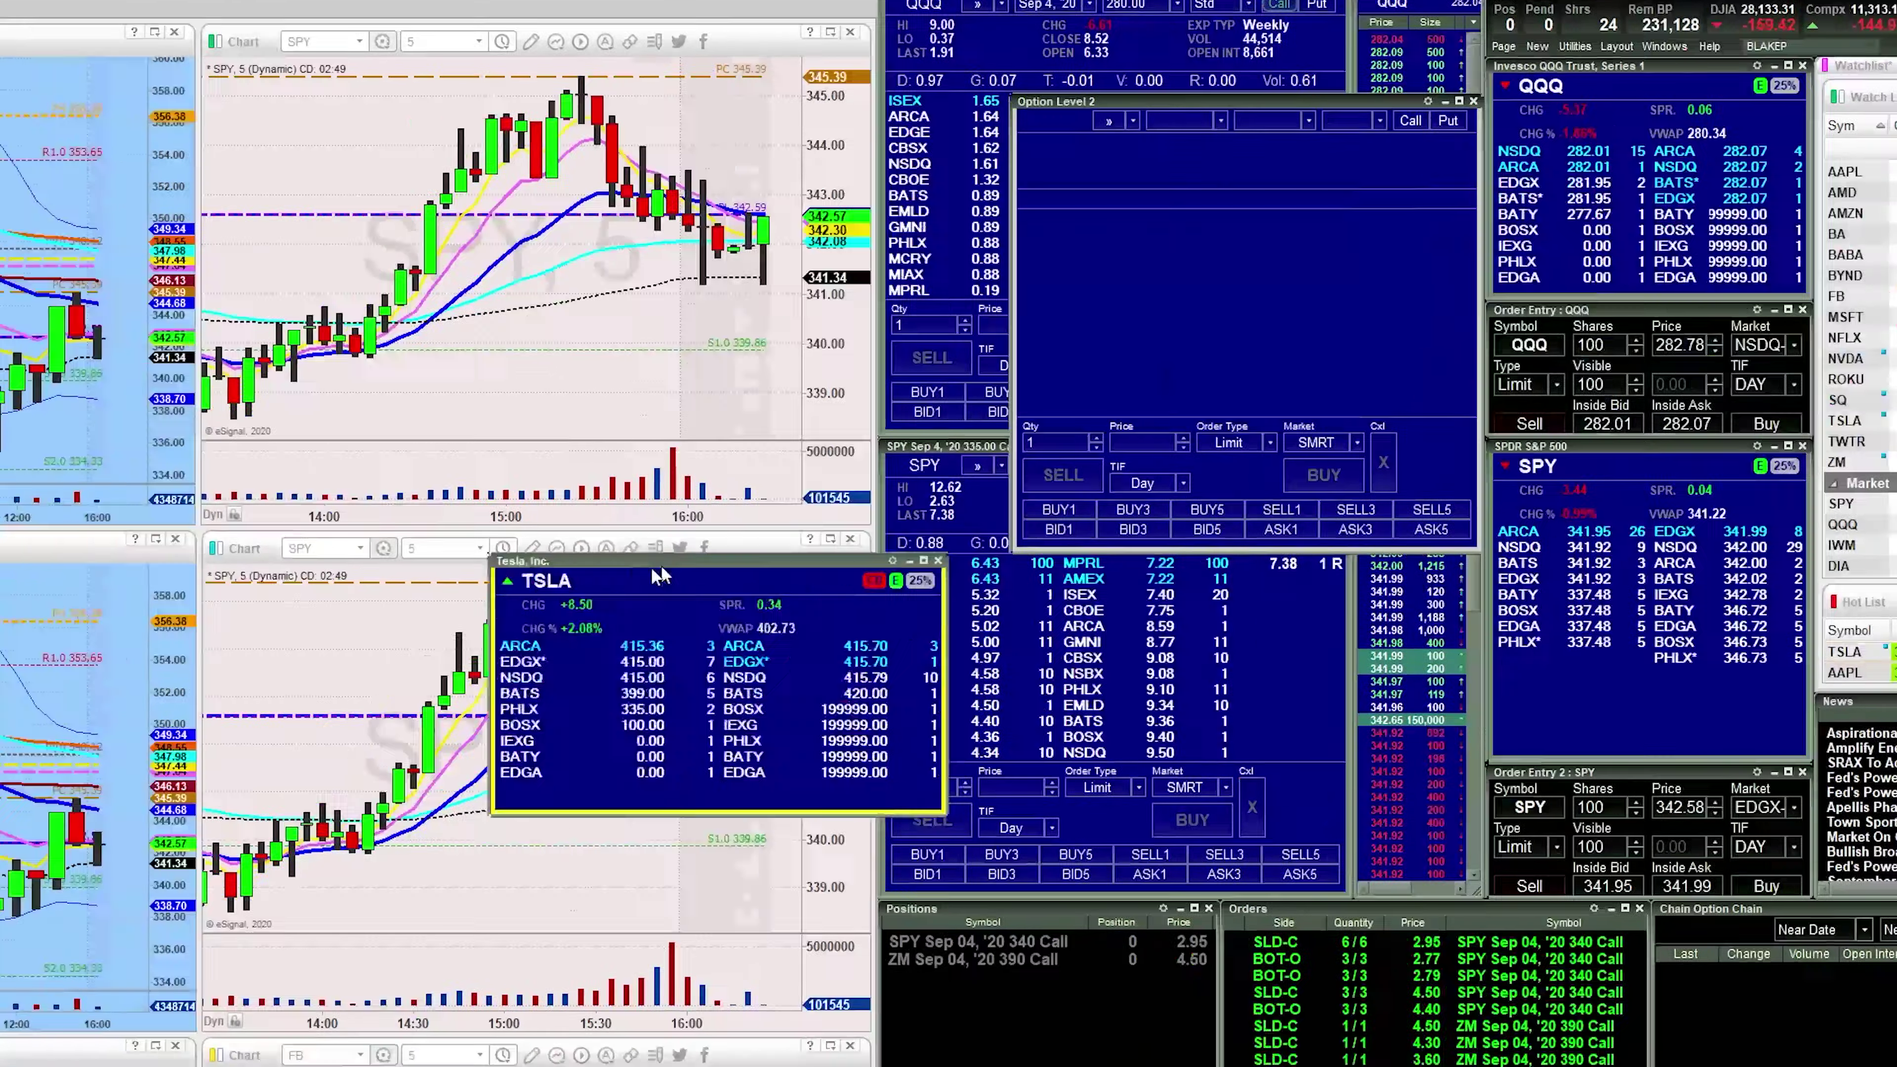
pyautogui.moveTo(1567, 6); pyautogui.dragTo(322, 543)
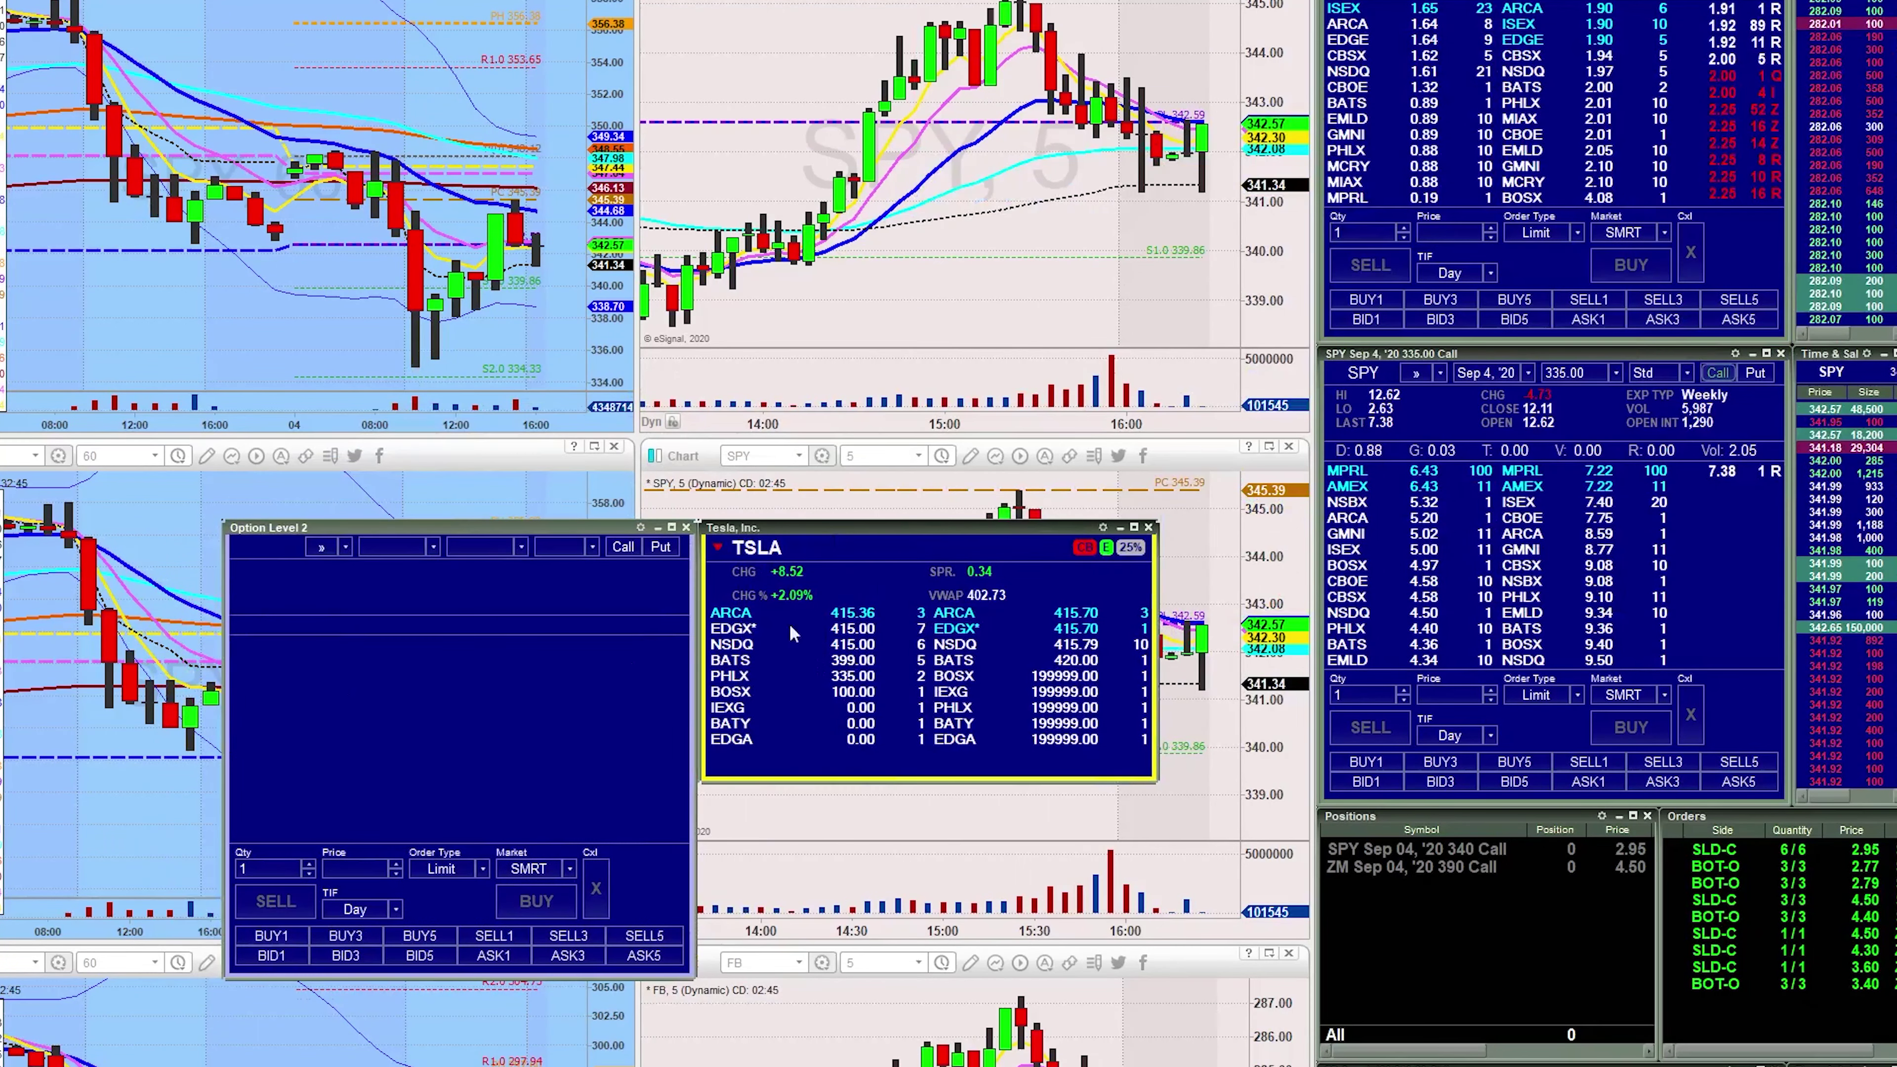
pyautogui.moveTo(954, 529); pyautogui.dragTo(1002, 545)
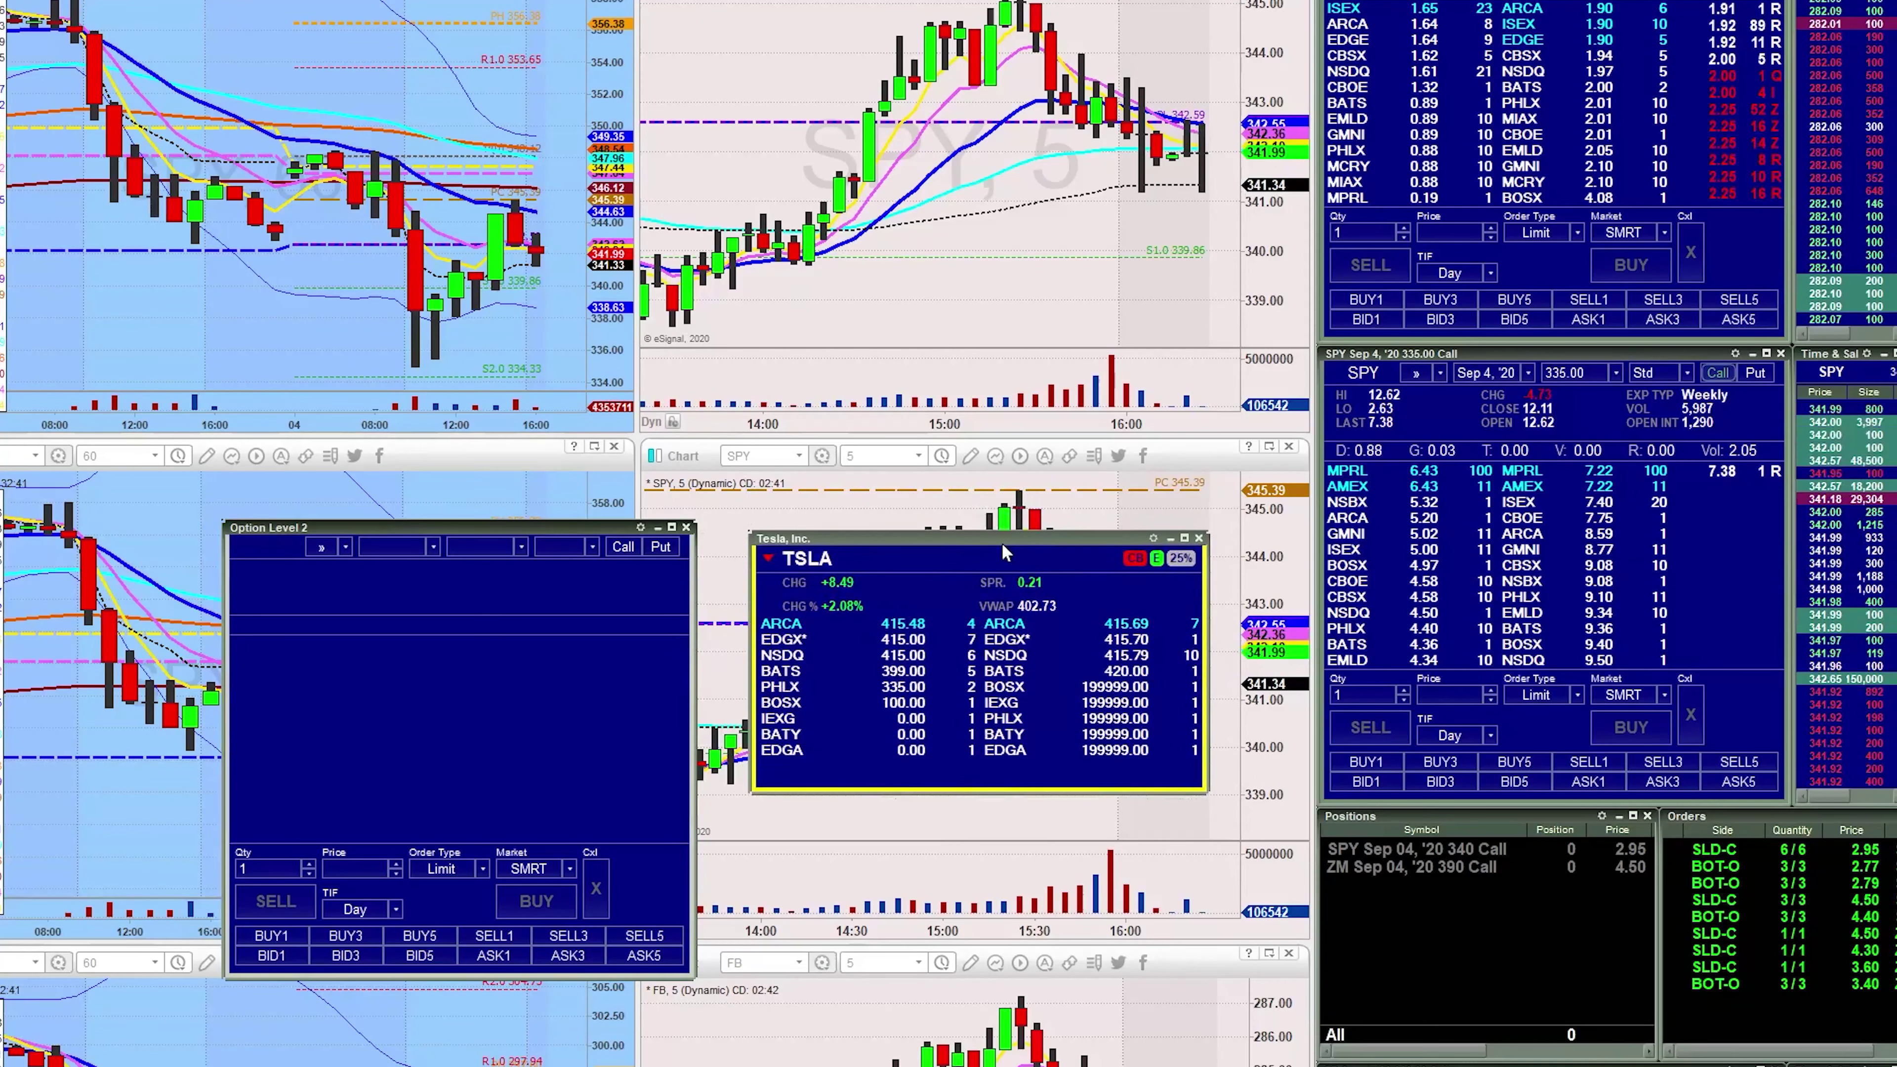
pyautogui.moveTo(410, 528)
pyautogui.mouseDown()
pyautogui.moveTo(436, 526)
pyautogui.moveTo(420, 548)
pyautogui.mouseUp()
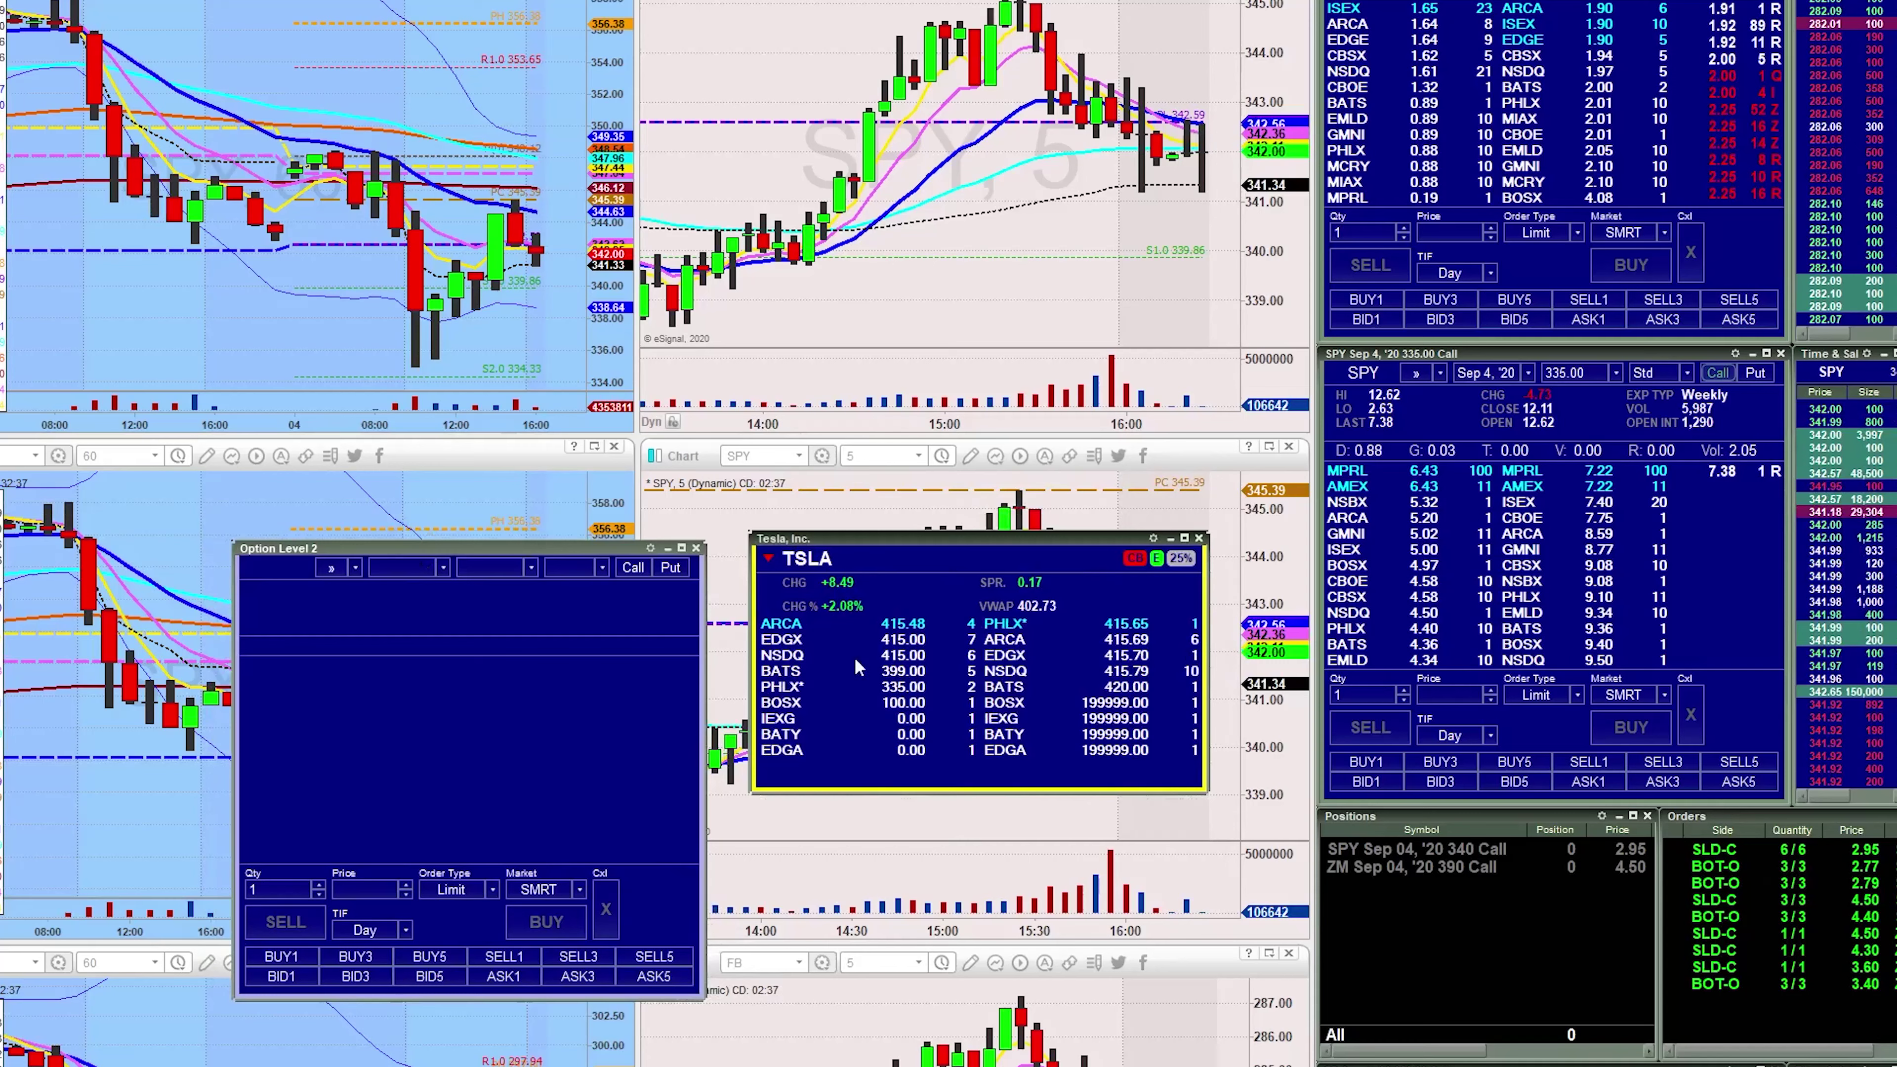
pyautogui.moveTo(611, 553); pyautogui.dragTo(651, 543)
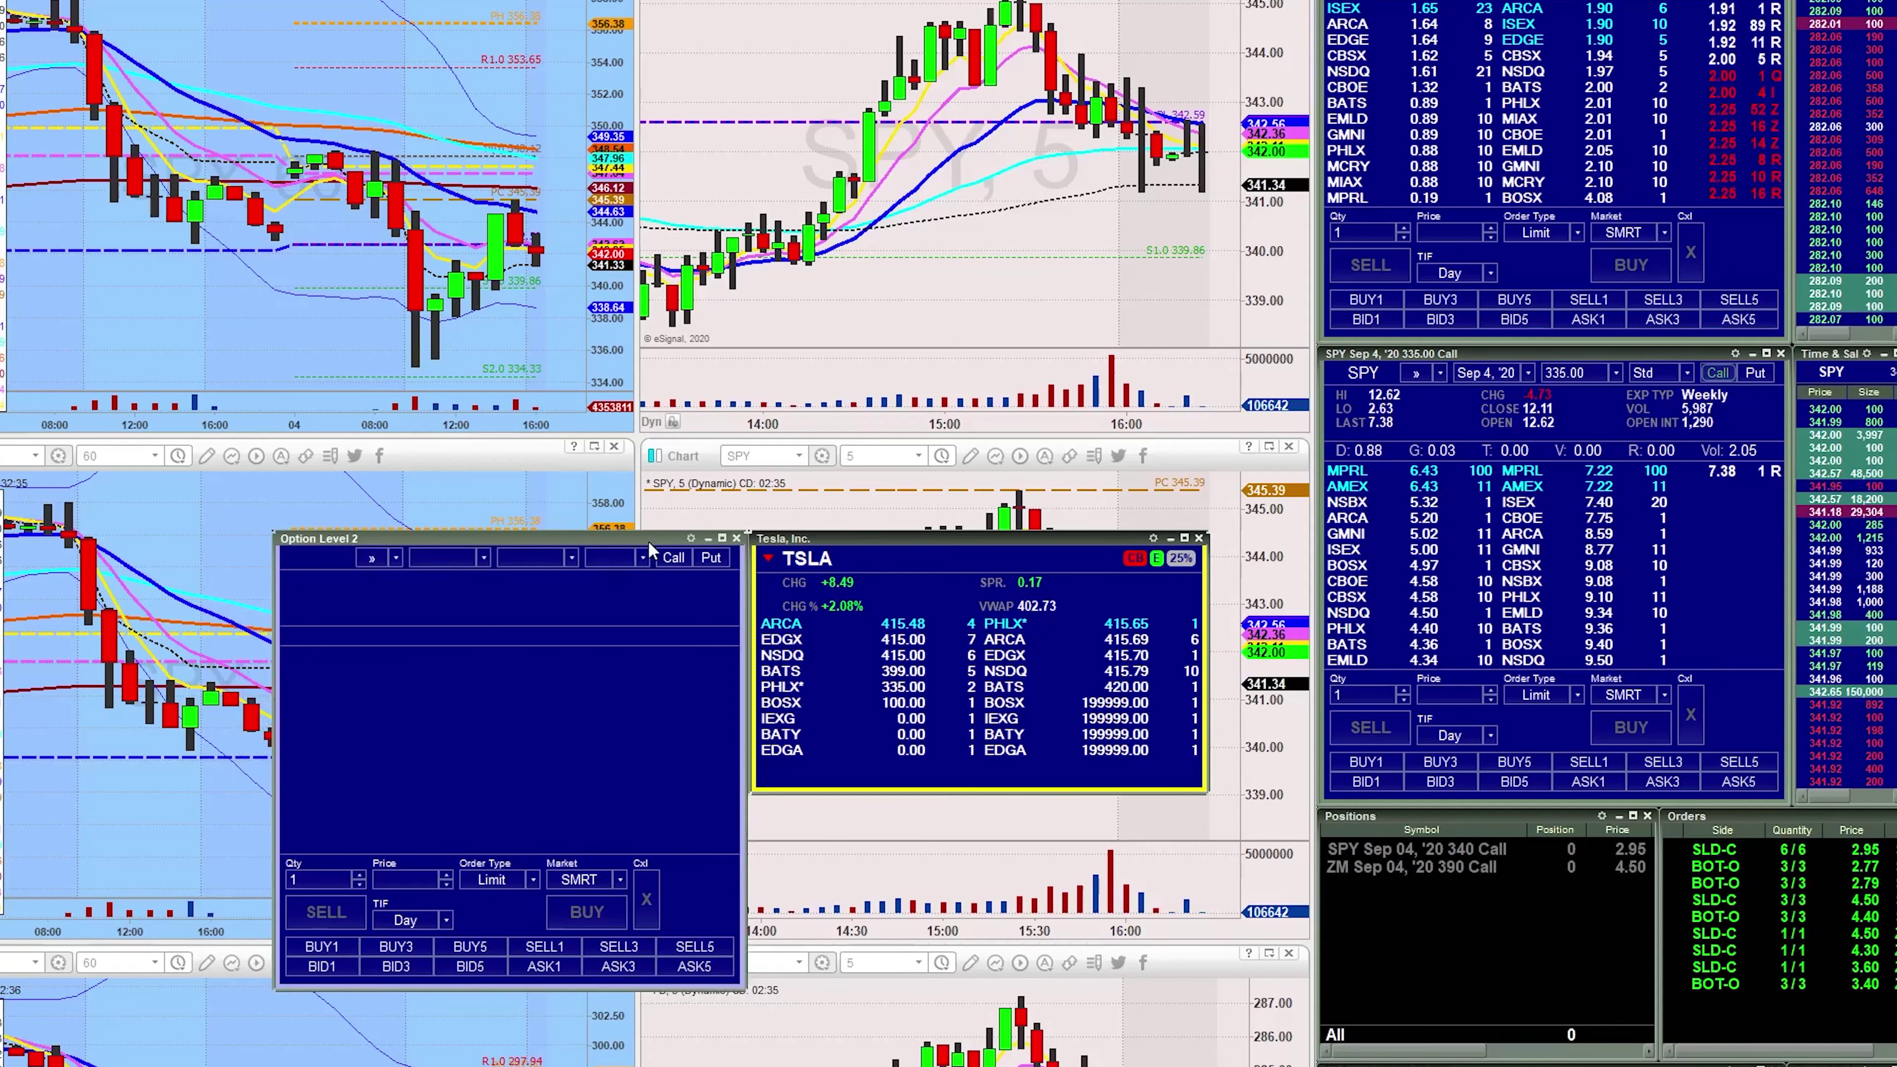
# Link the blank option Level 2 window to the TSLA quote window
pyautogui.rightClick(588, 546)
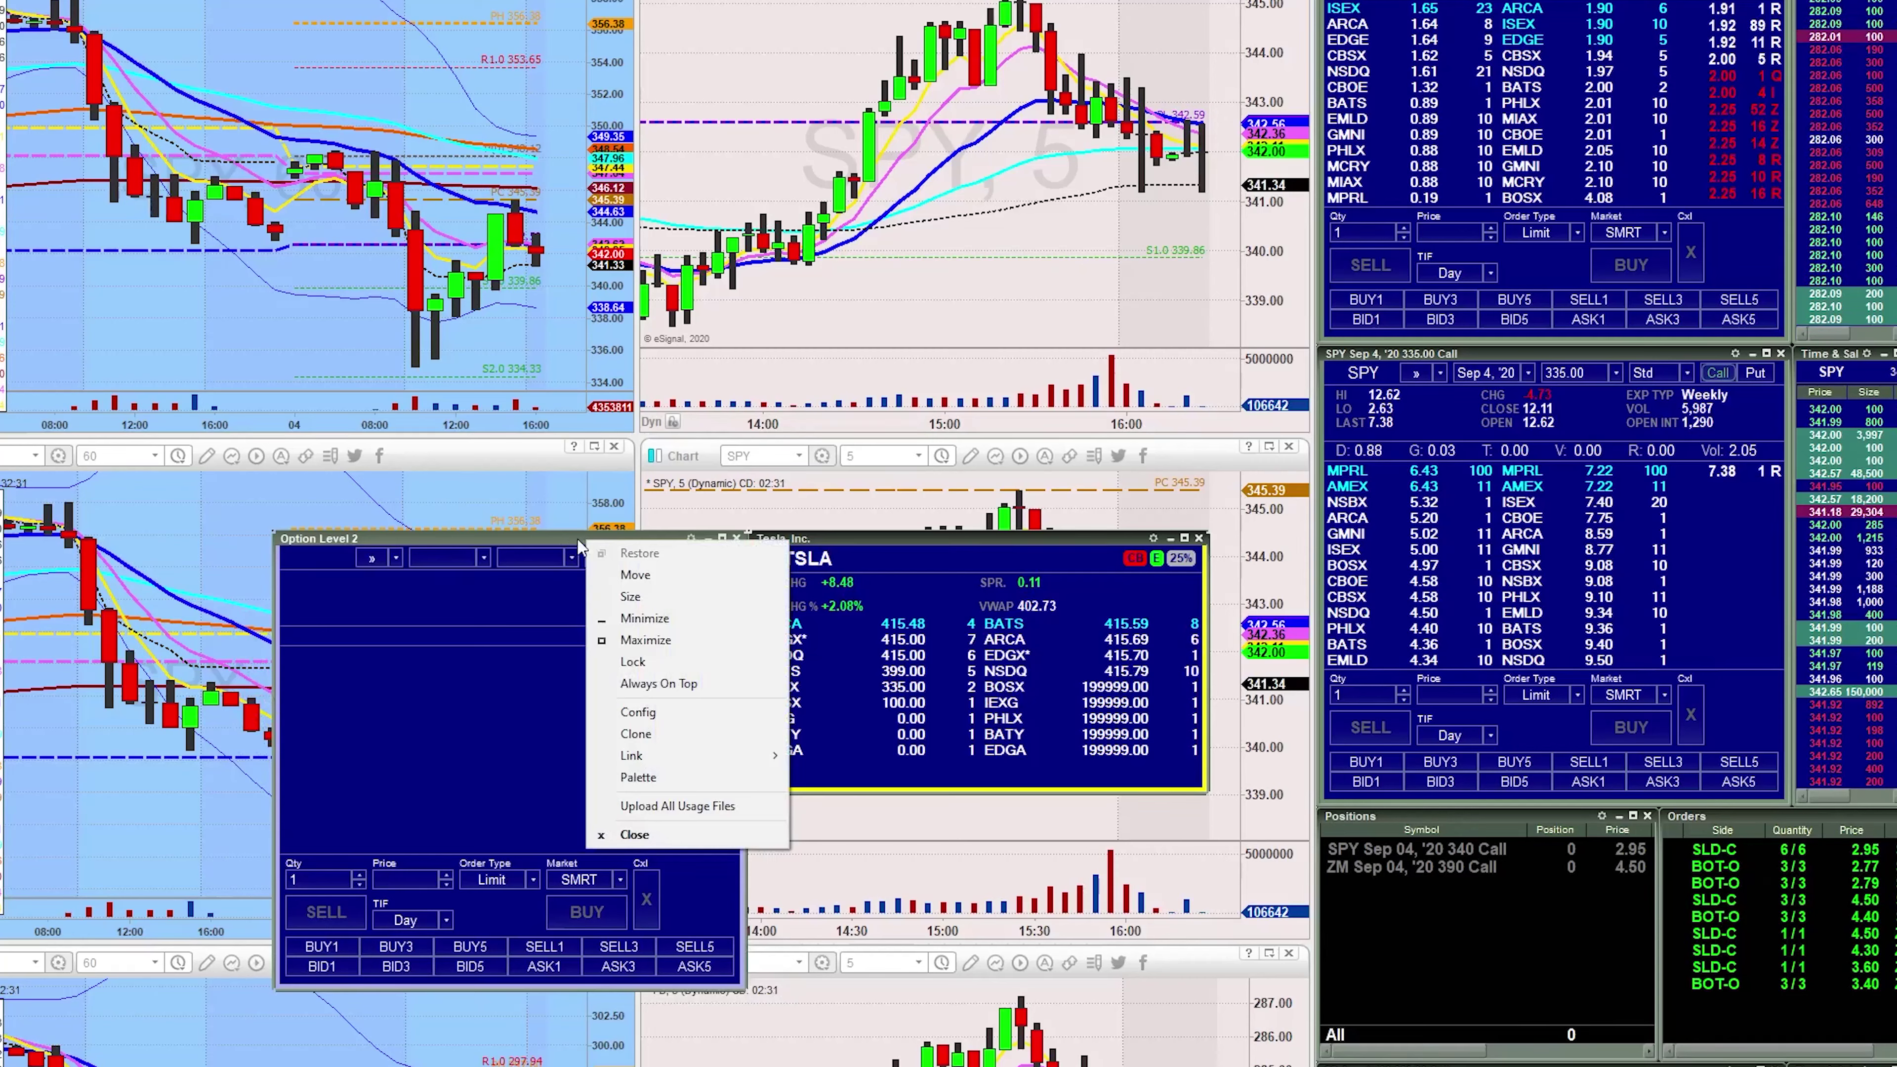
pyautogui.moveTo(715, 762)
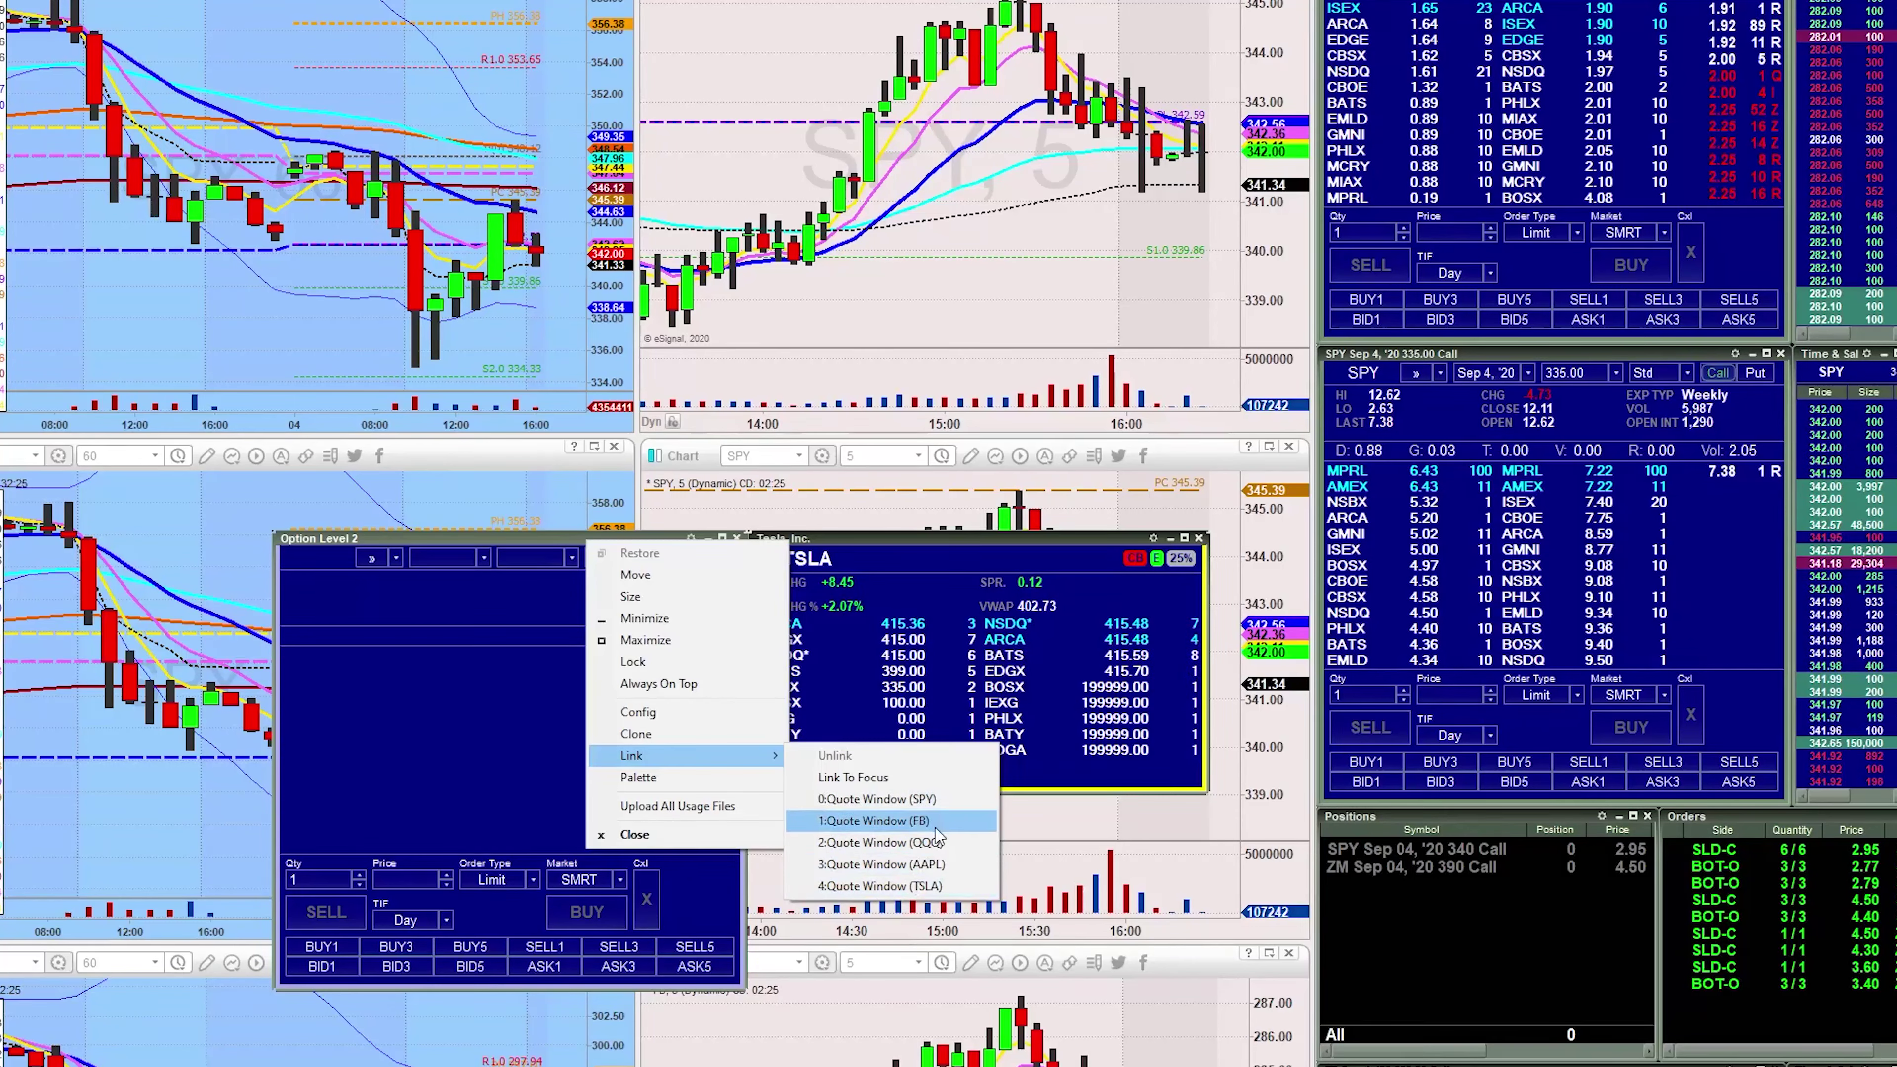
pyautogui.click(888, 889)
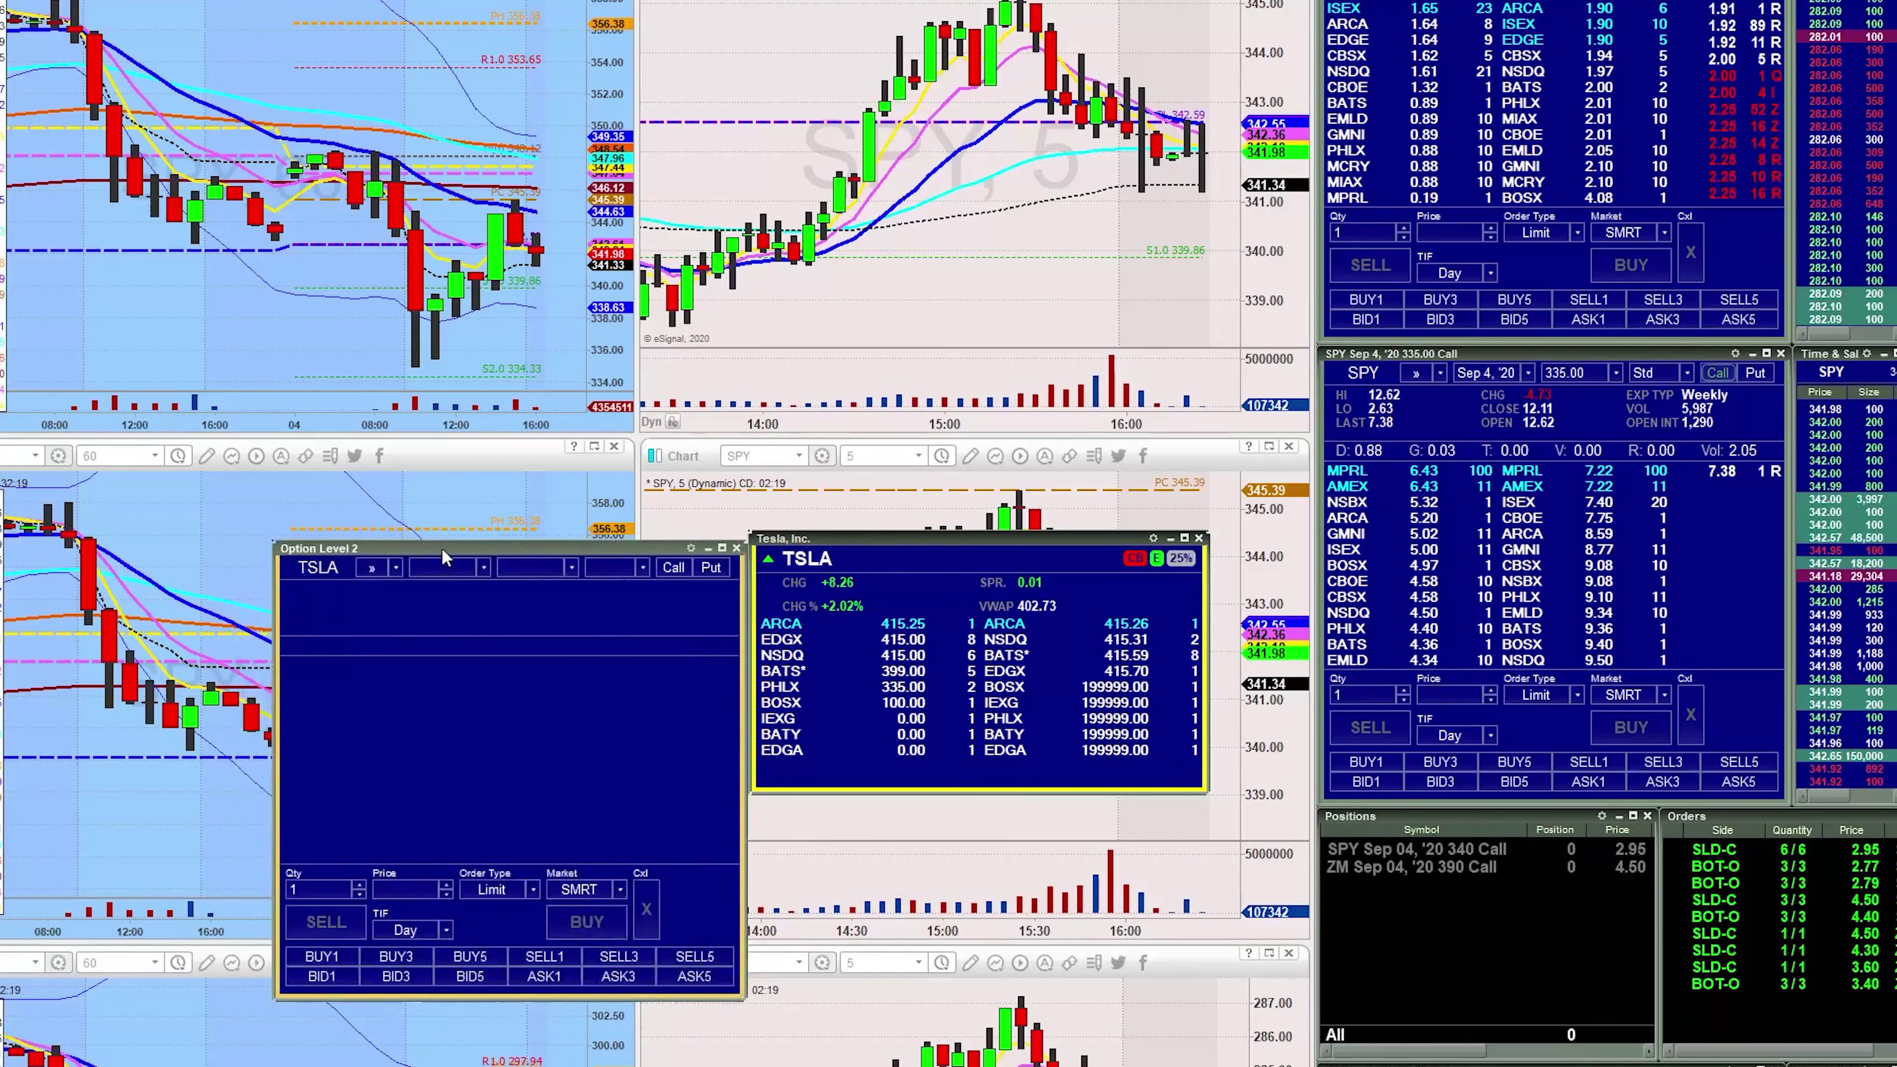
# Load AMD in the linked stock Level 2 window and return it to TSLA
pyautogui.click(830, 617)
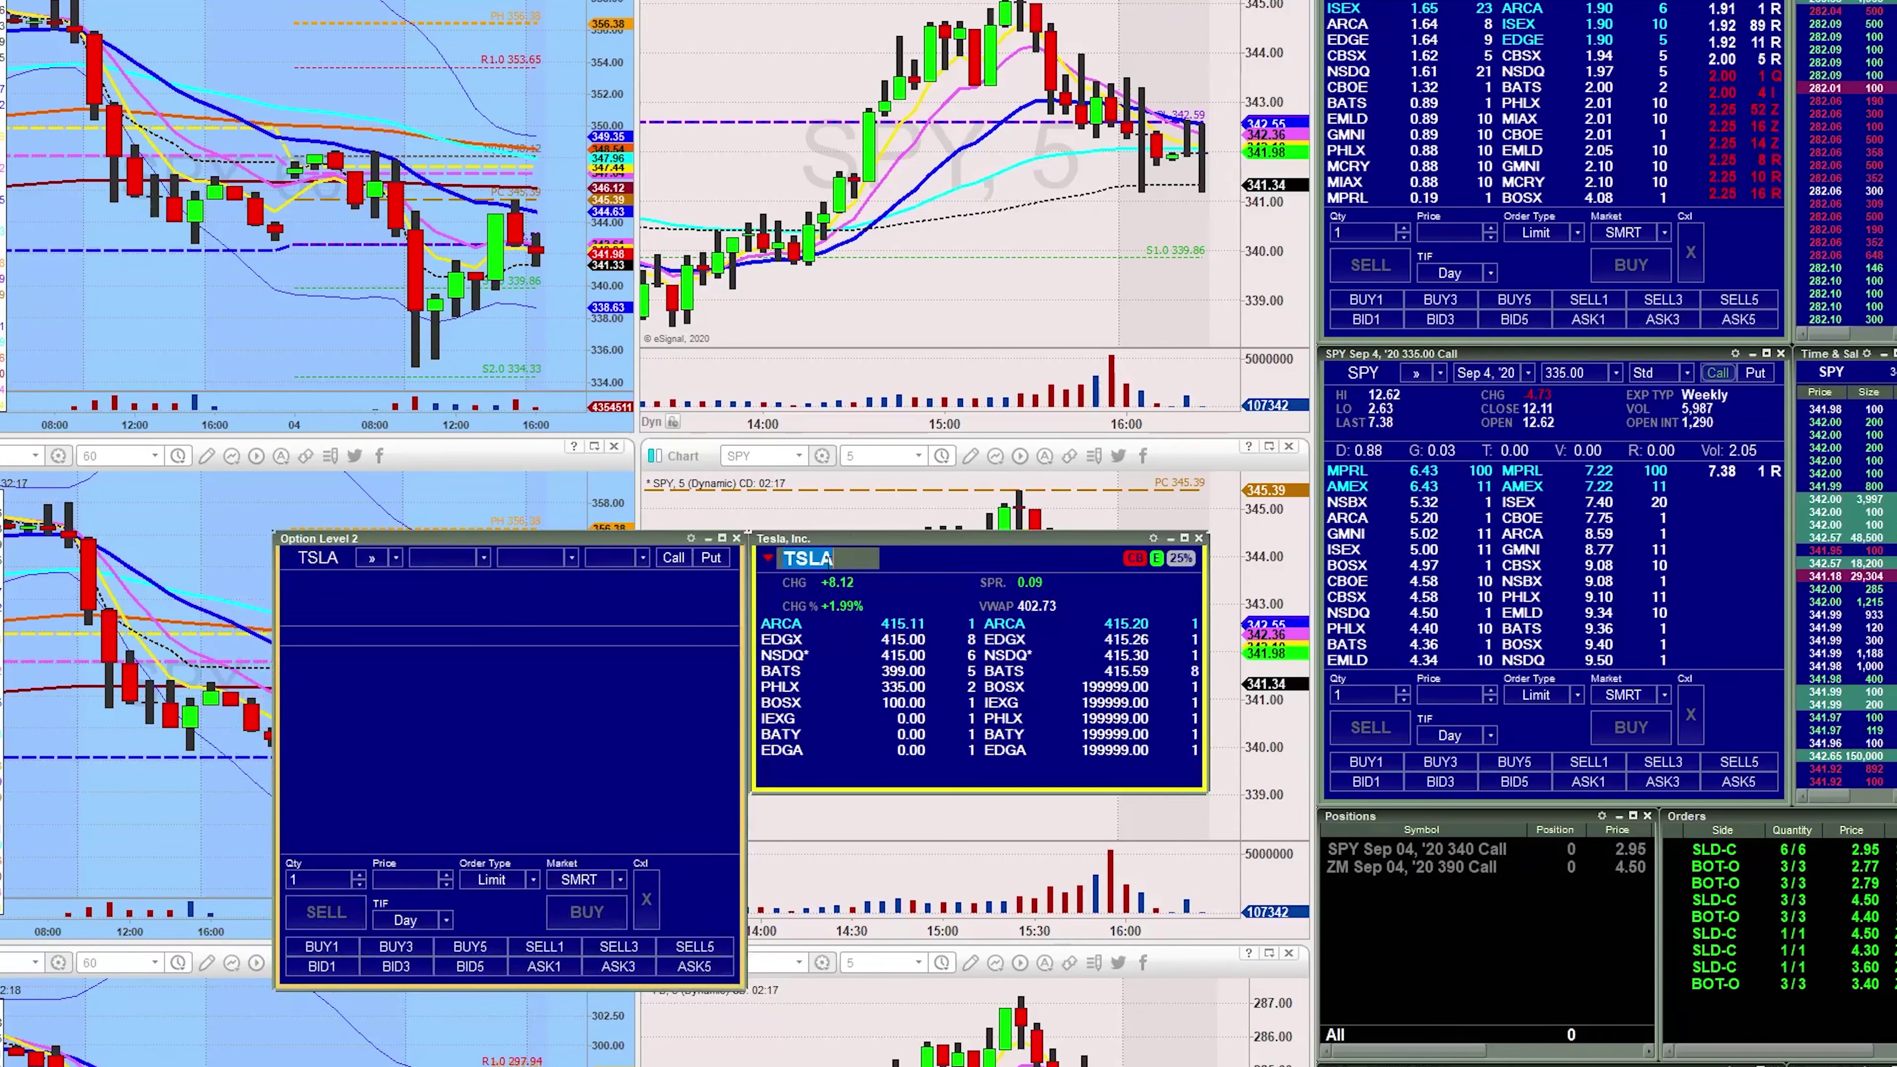
pyautogui.write('AMD')
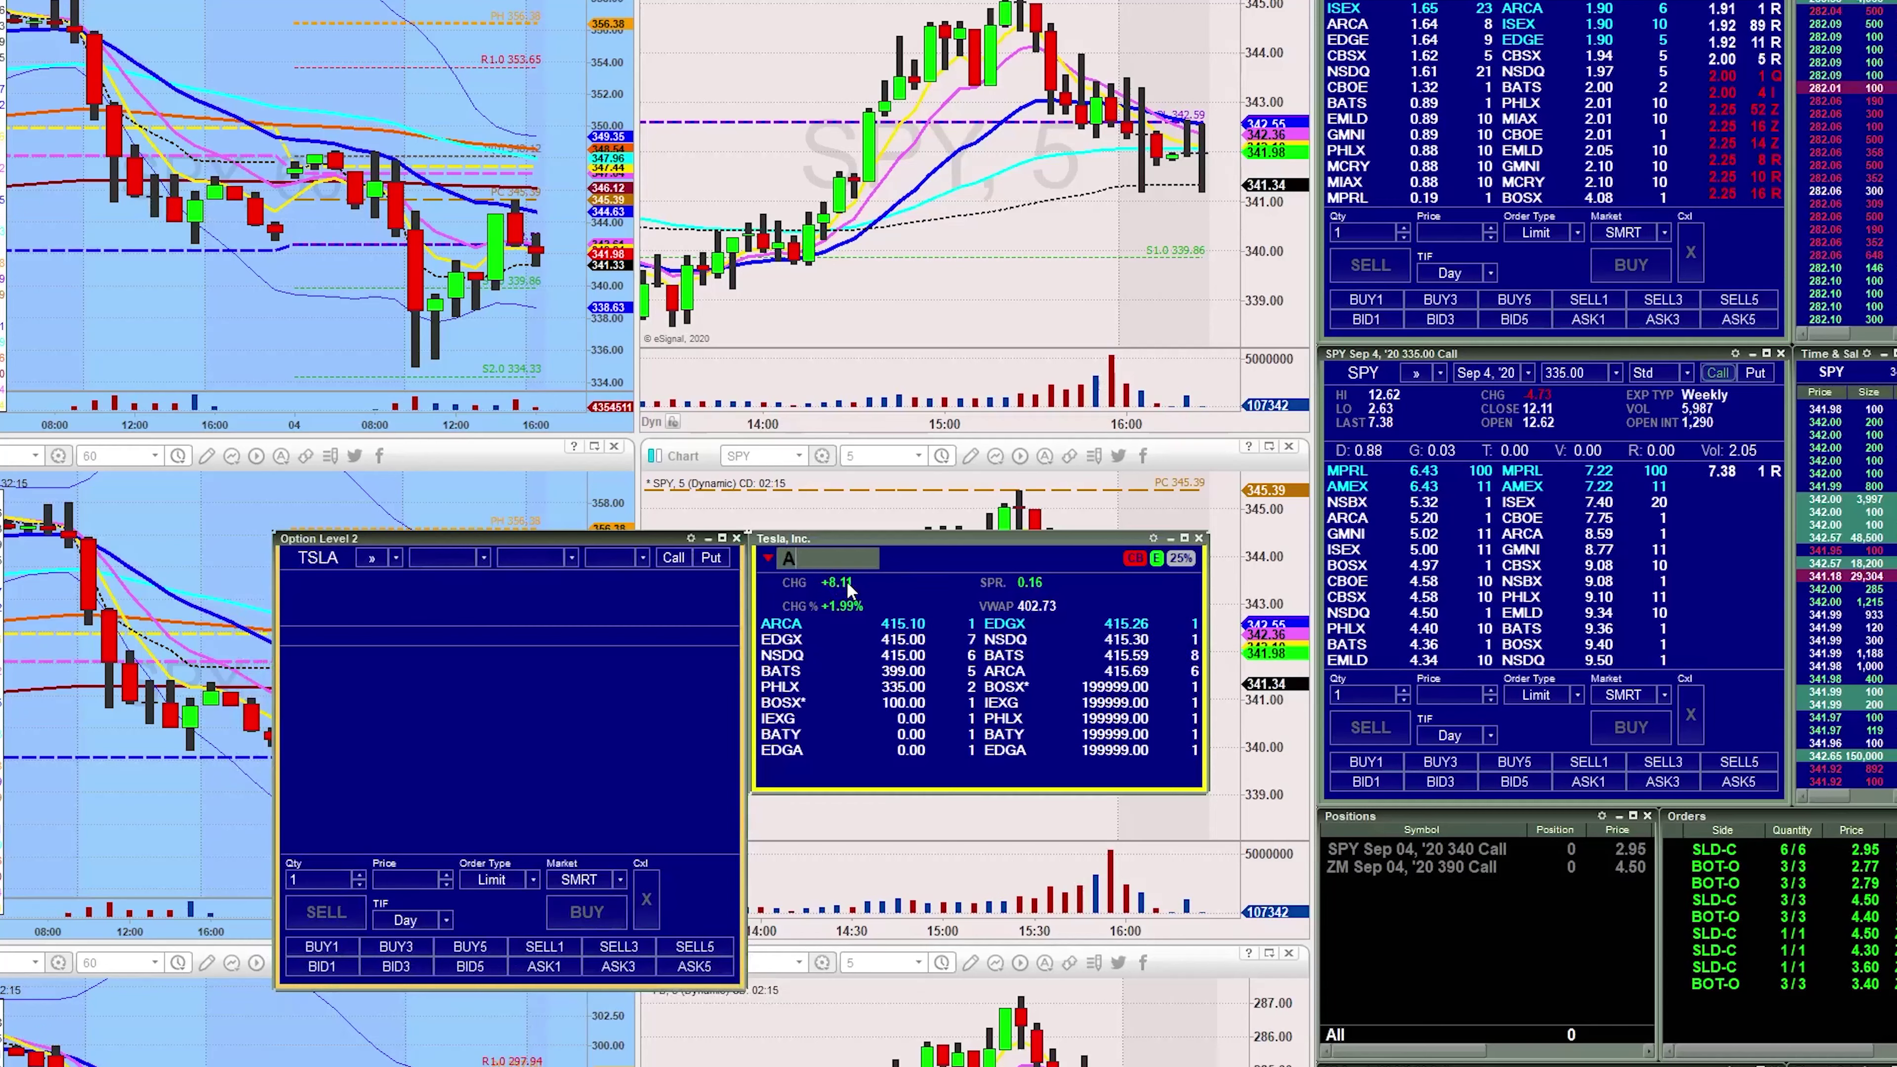
pyautogui.press('Return')
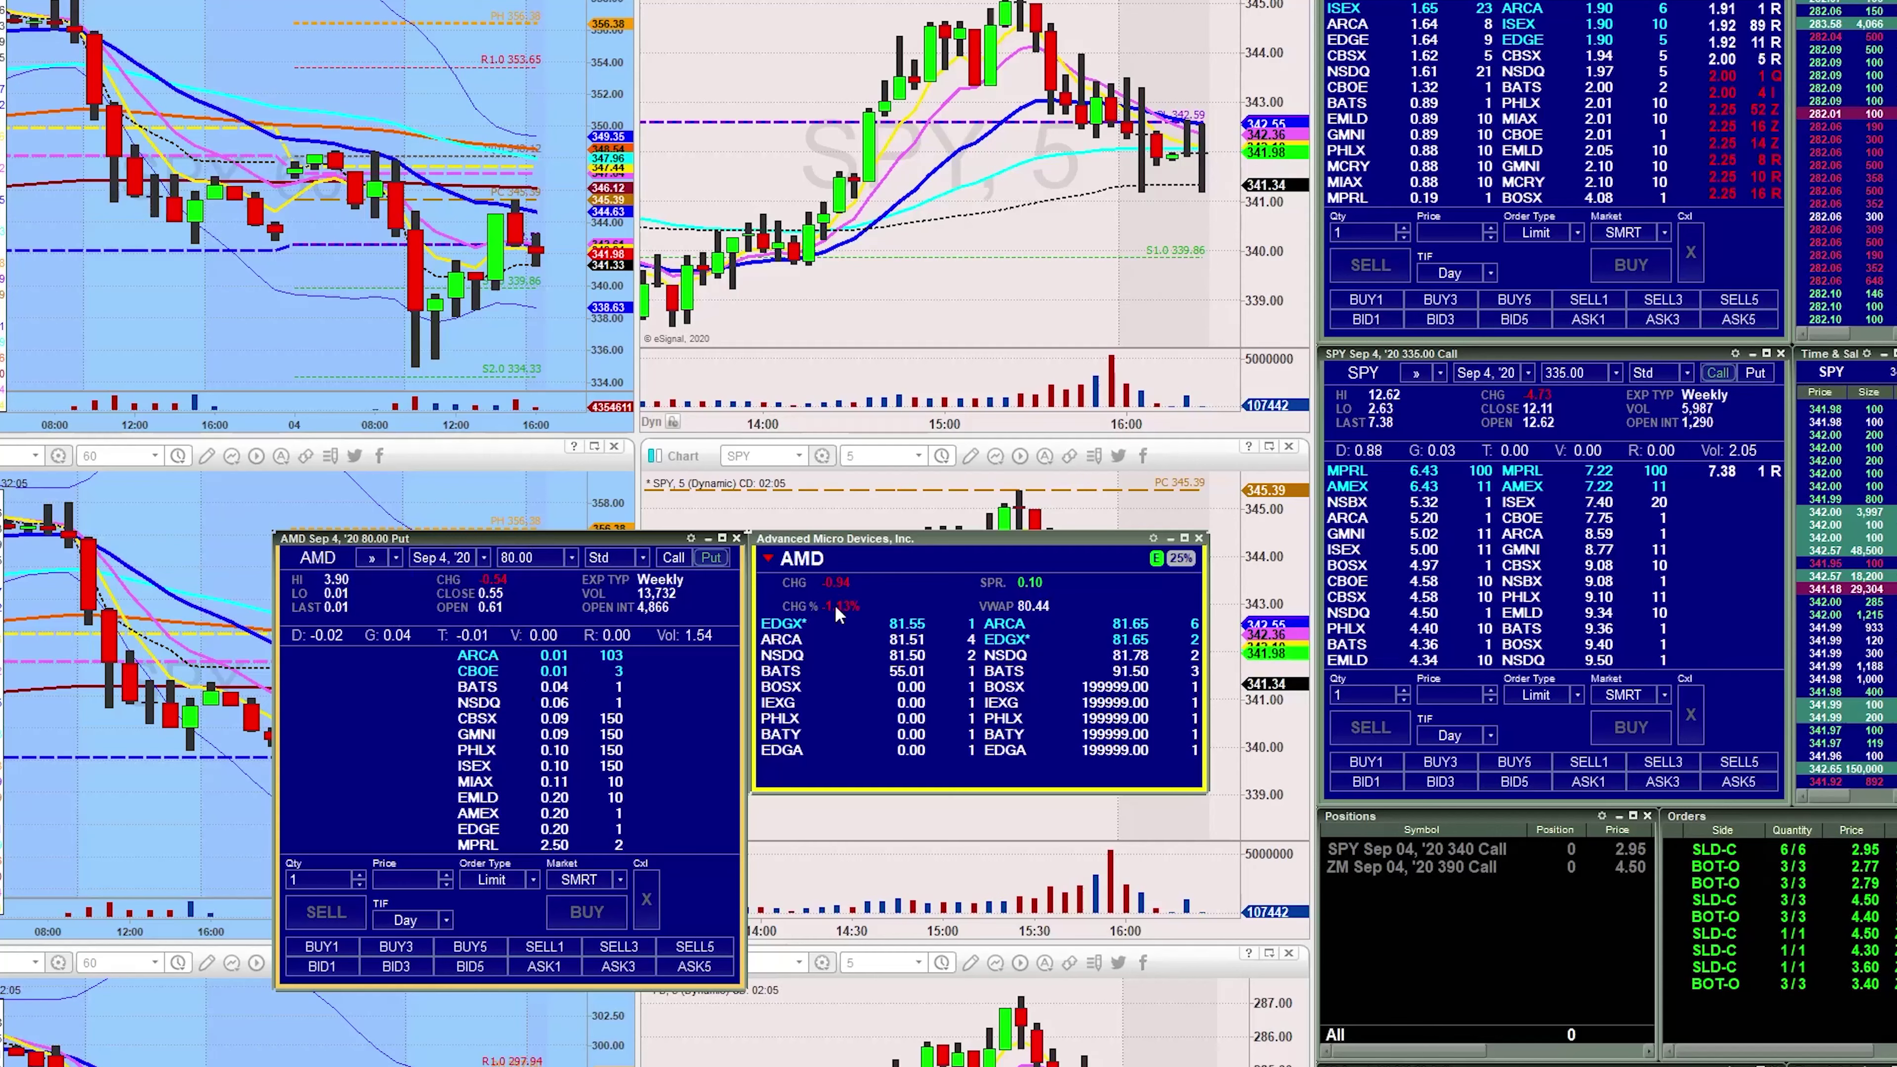
pyautogui.write('TSLA')
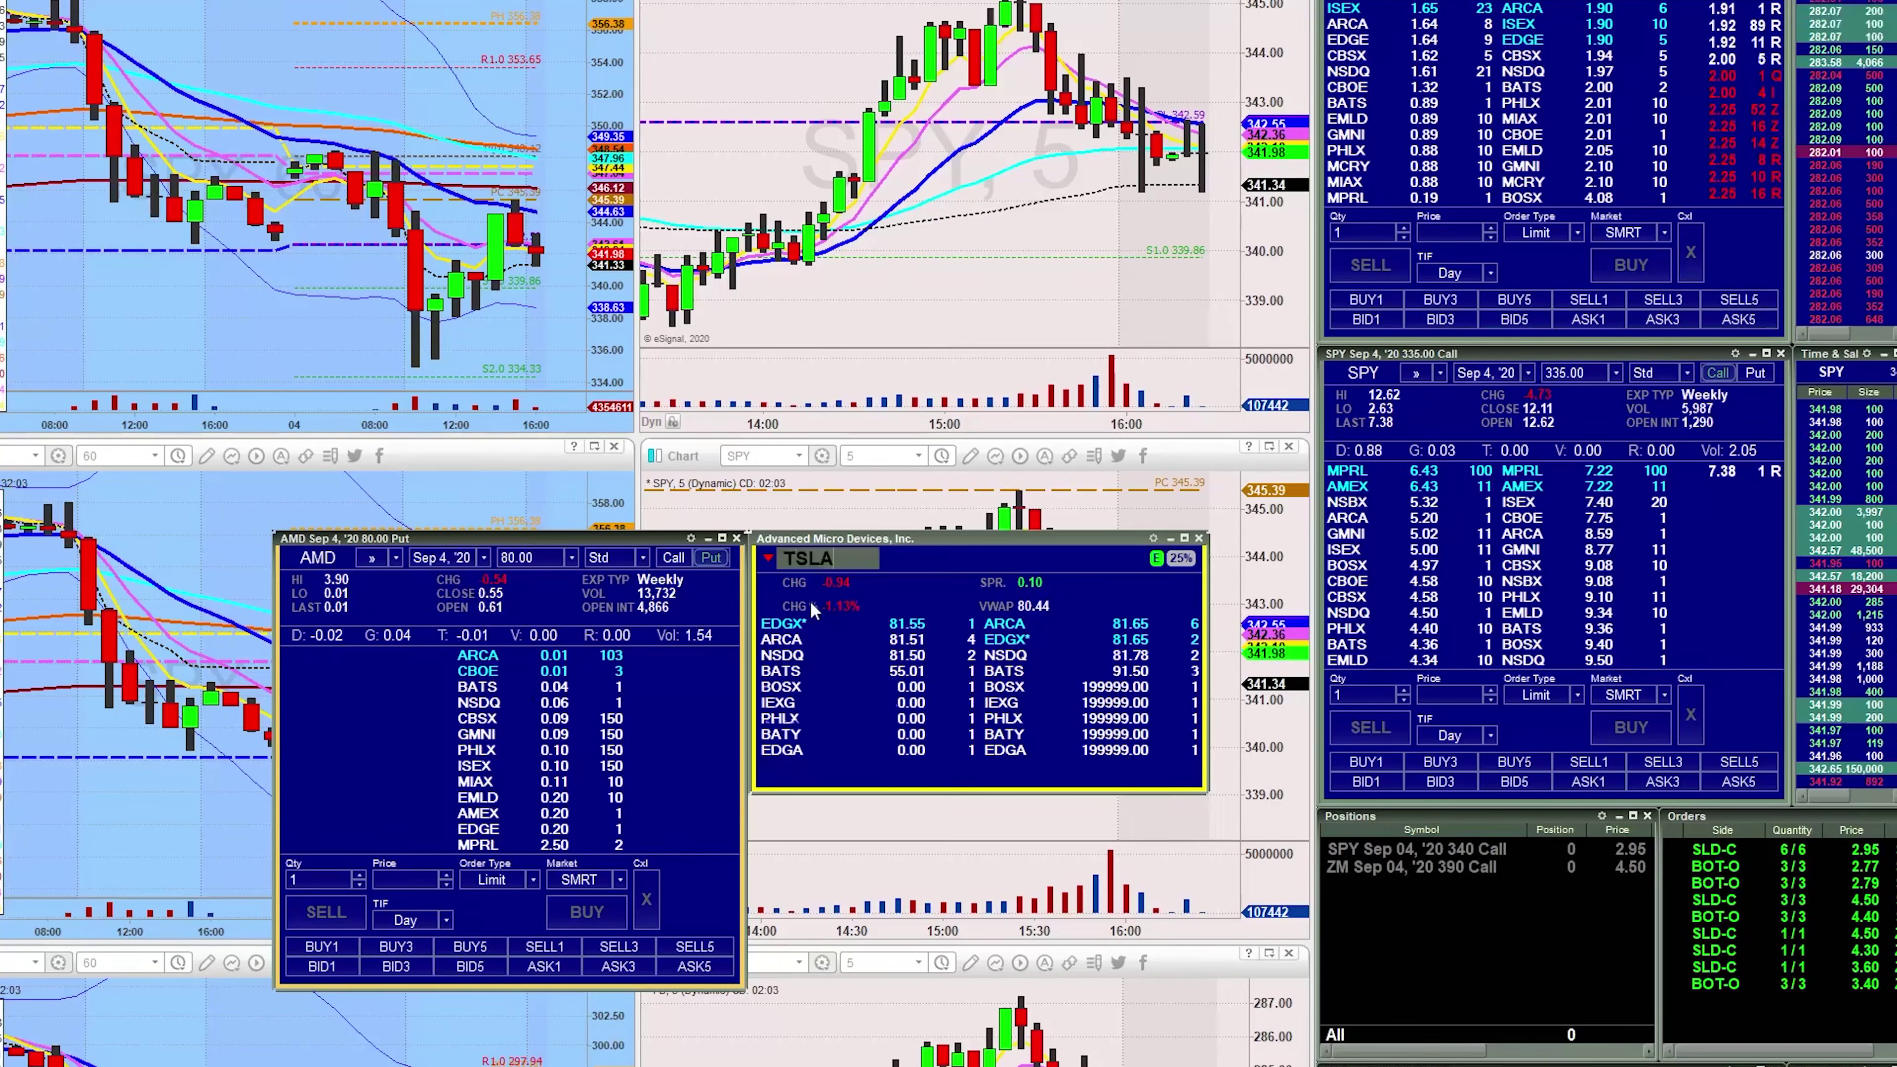
pyautogui.press('Return')
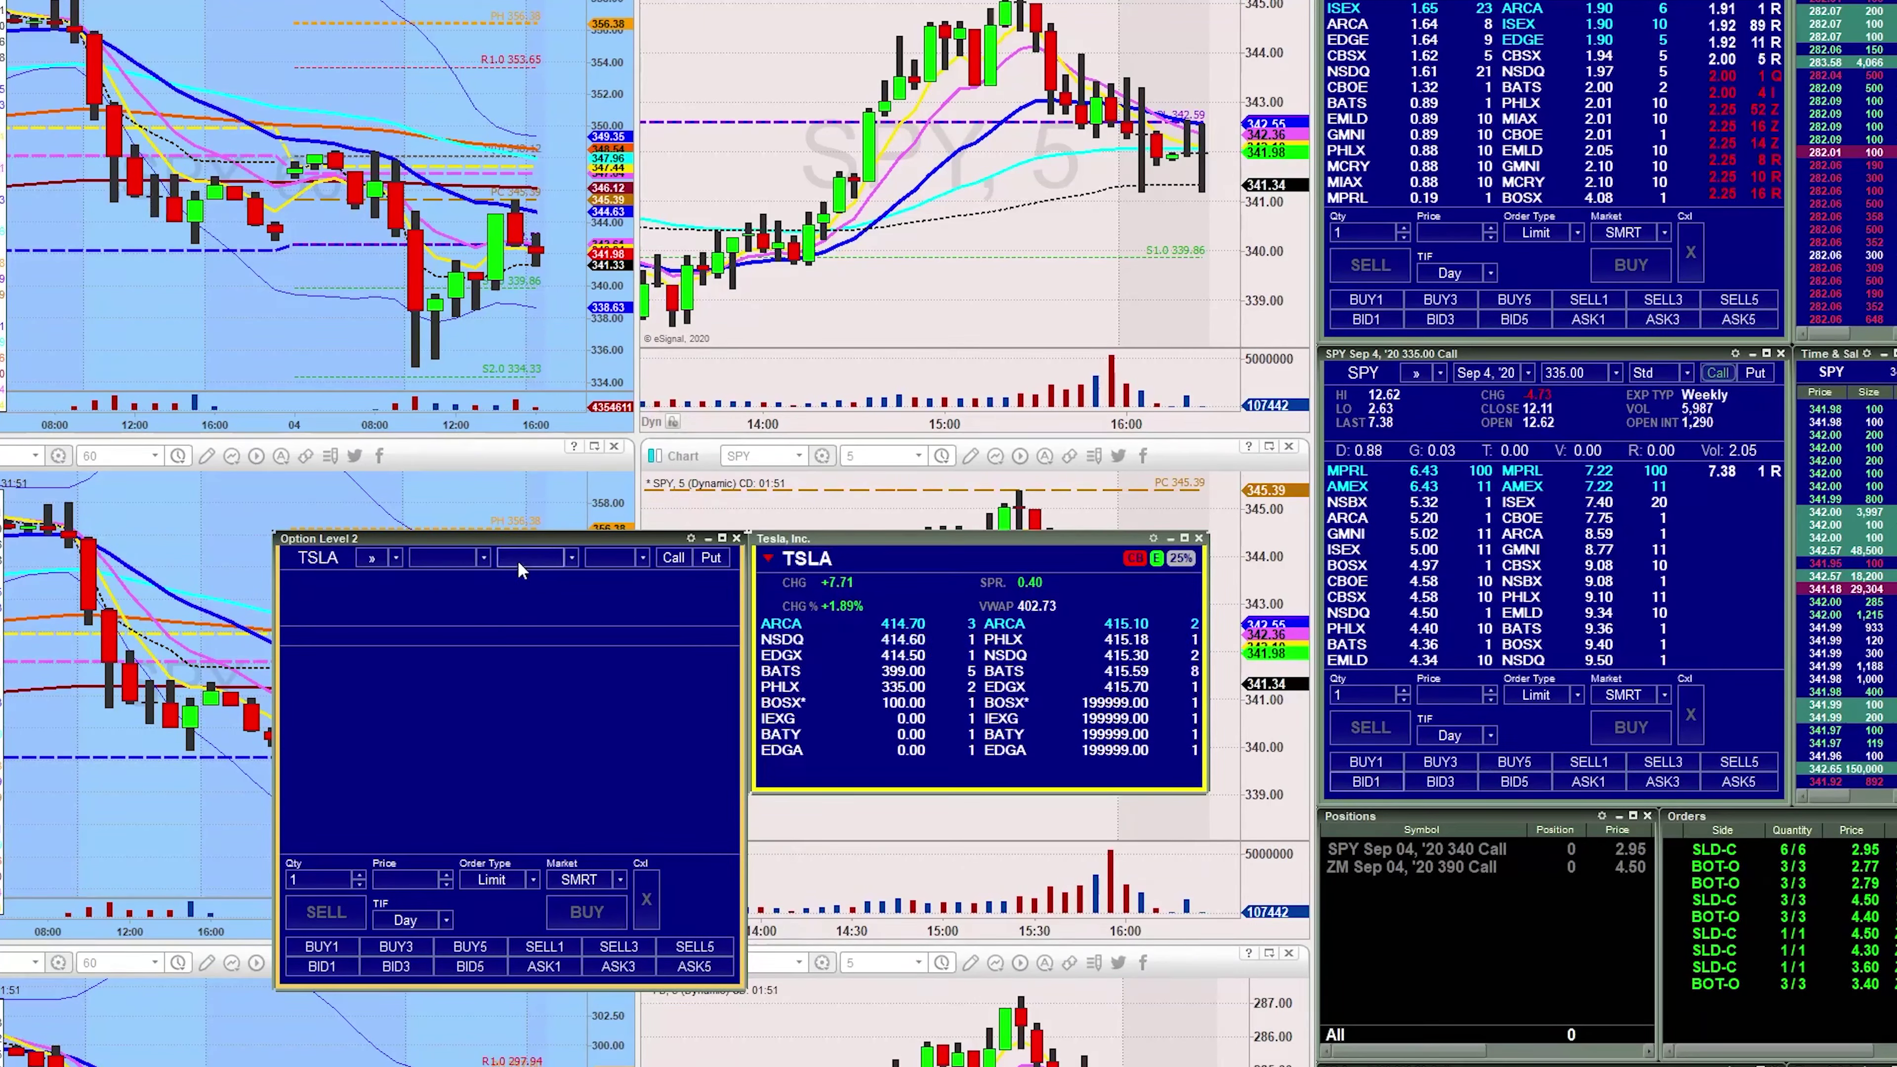
# Load the TSLA Sep 4, '20 420 call from the option chain into the linked option Level 2 window
pyautogui.click(484, 559)
pyautogui.click(484, 559)
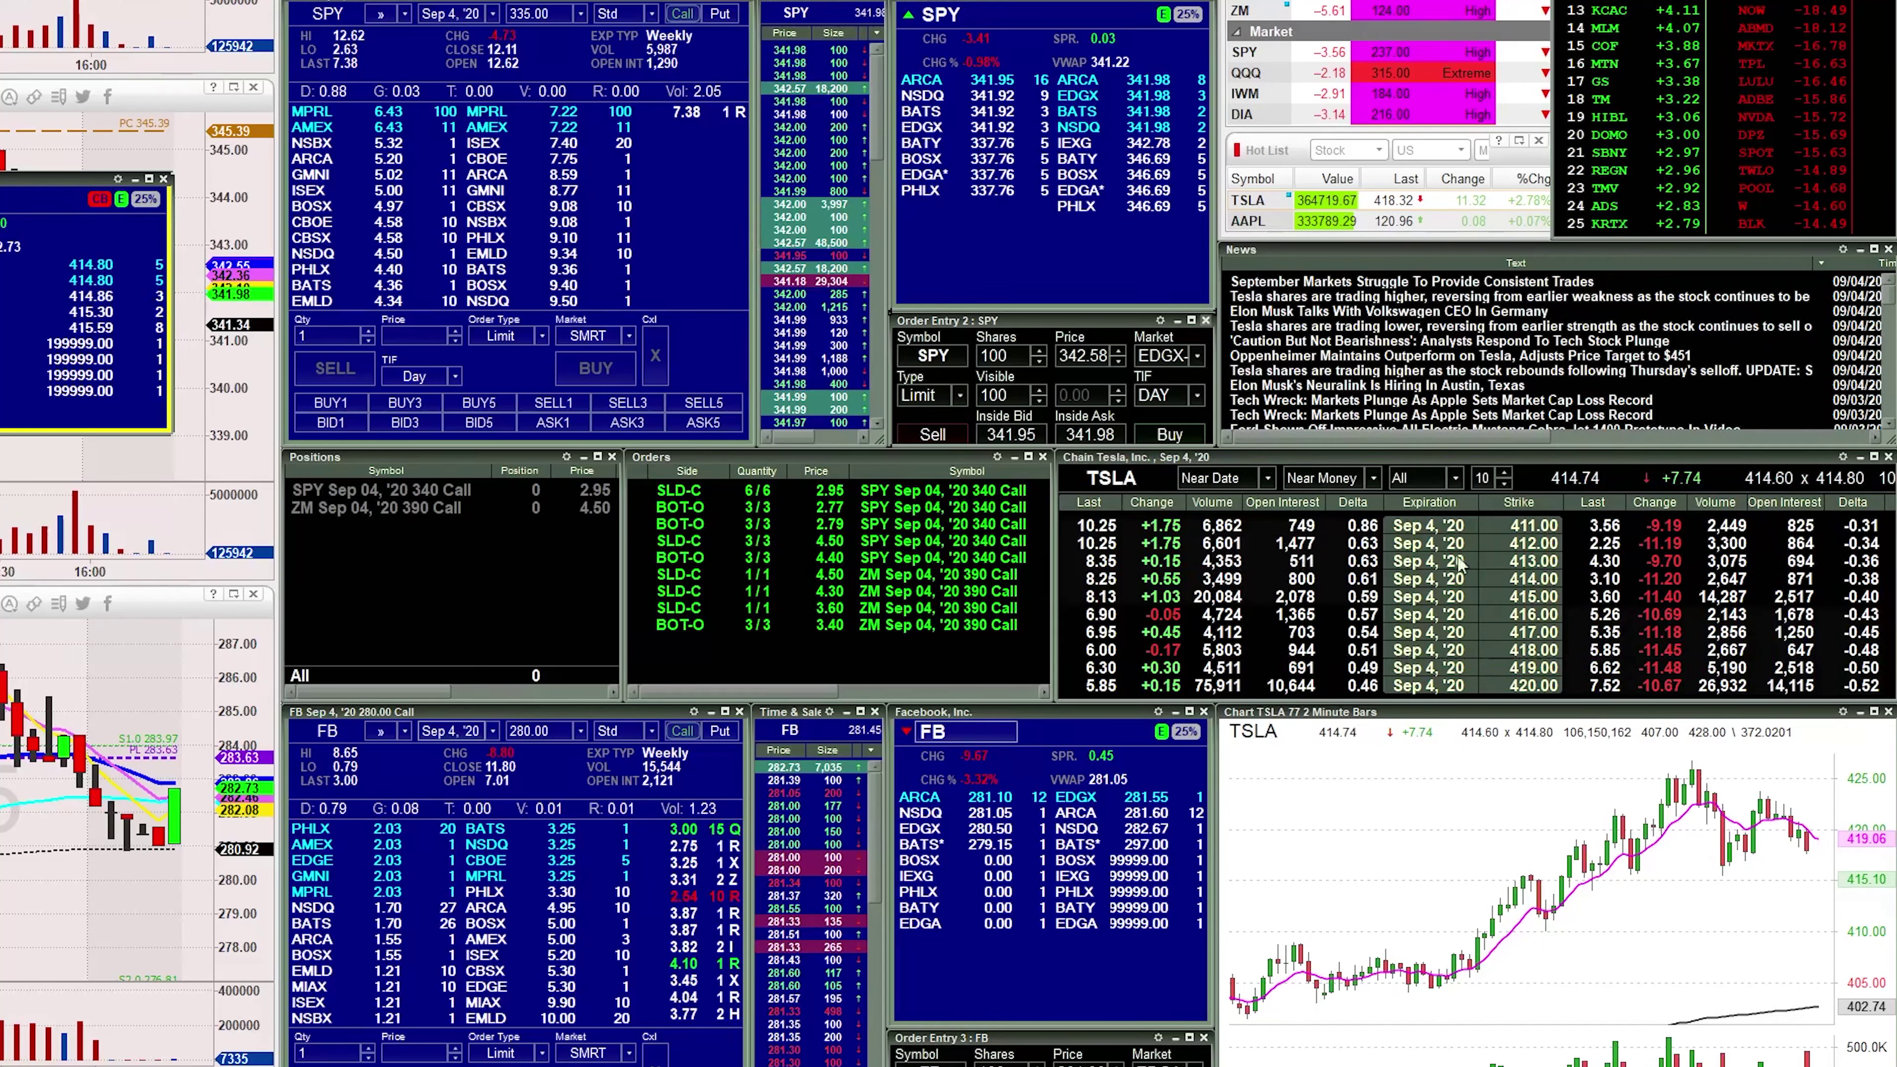
pyautogui.click(1303, 689)
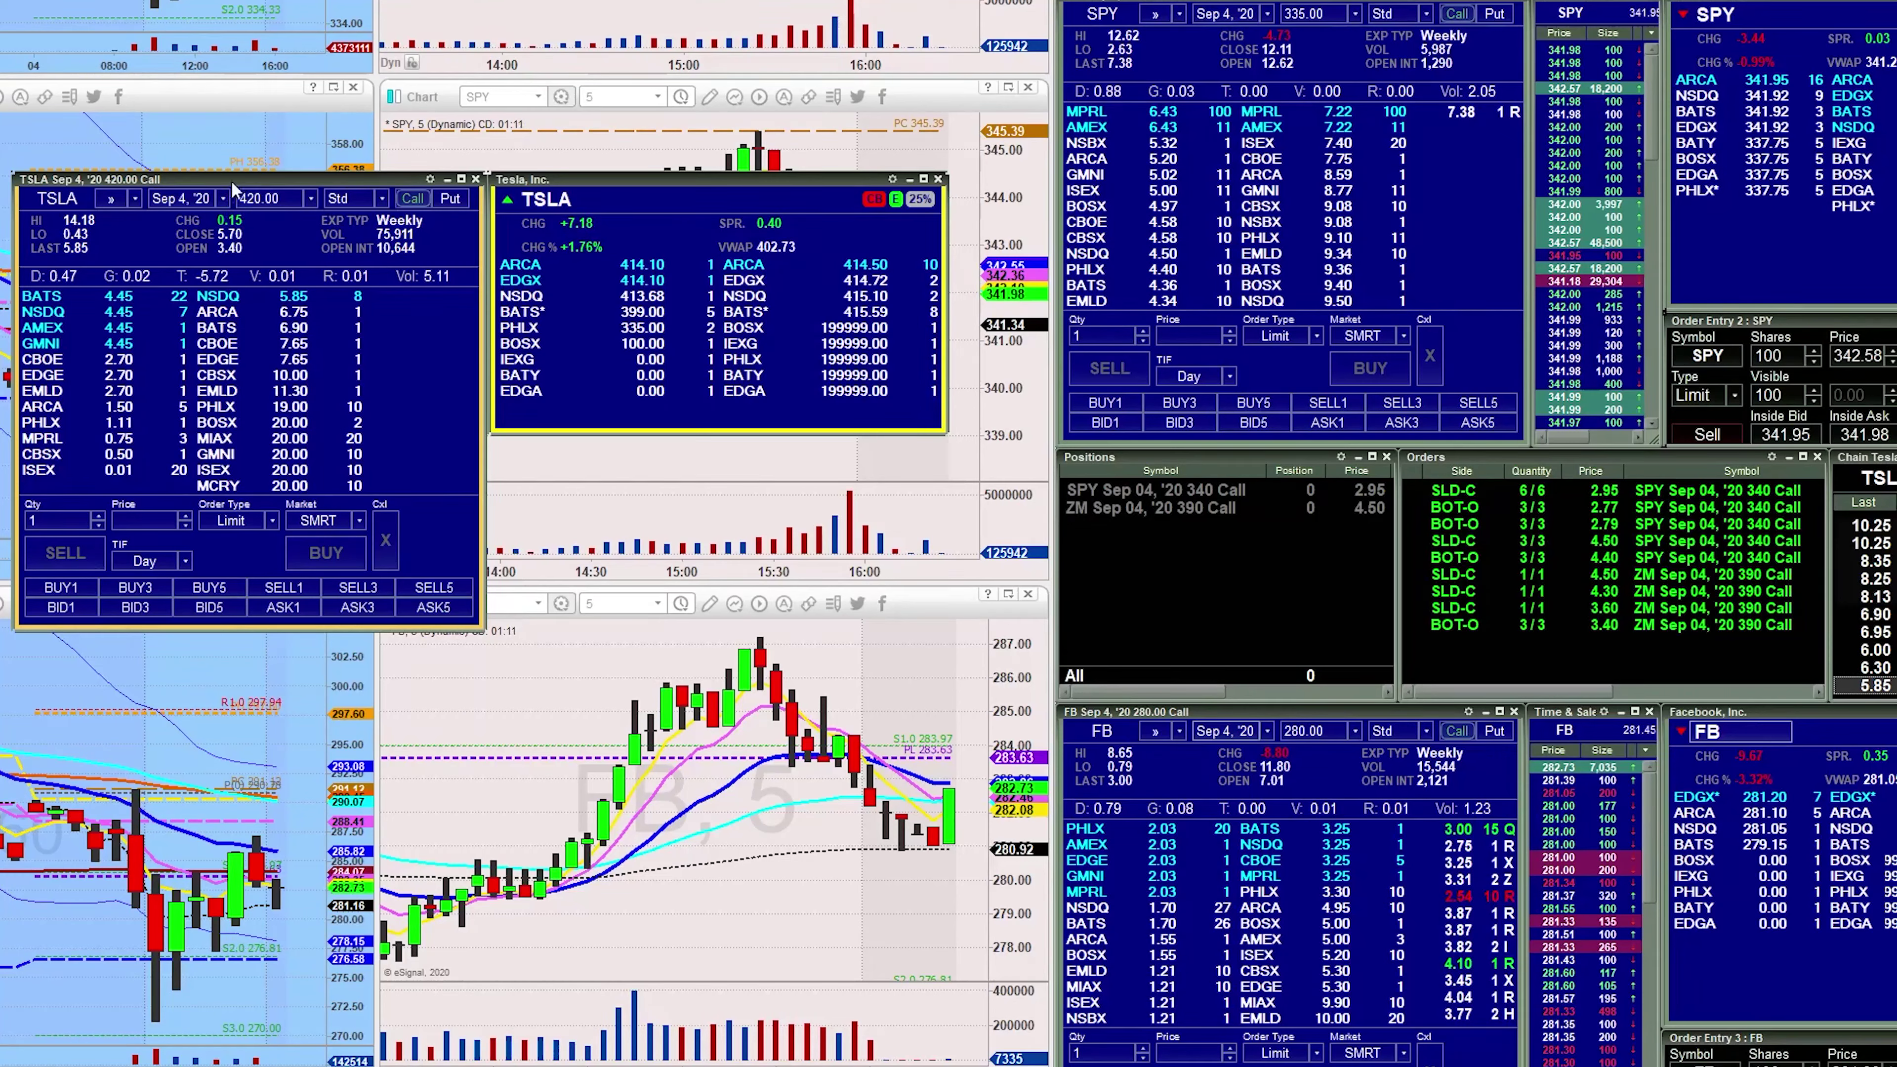
# Set the TSLA option to the Sep 11, '20 expiration and 400 strike, switching it to the put and back to the call
pyautogui.click(223, 198)
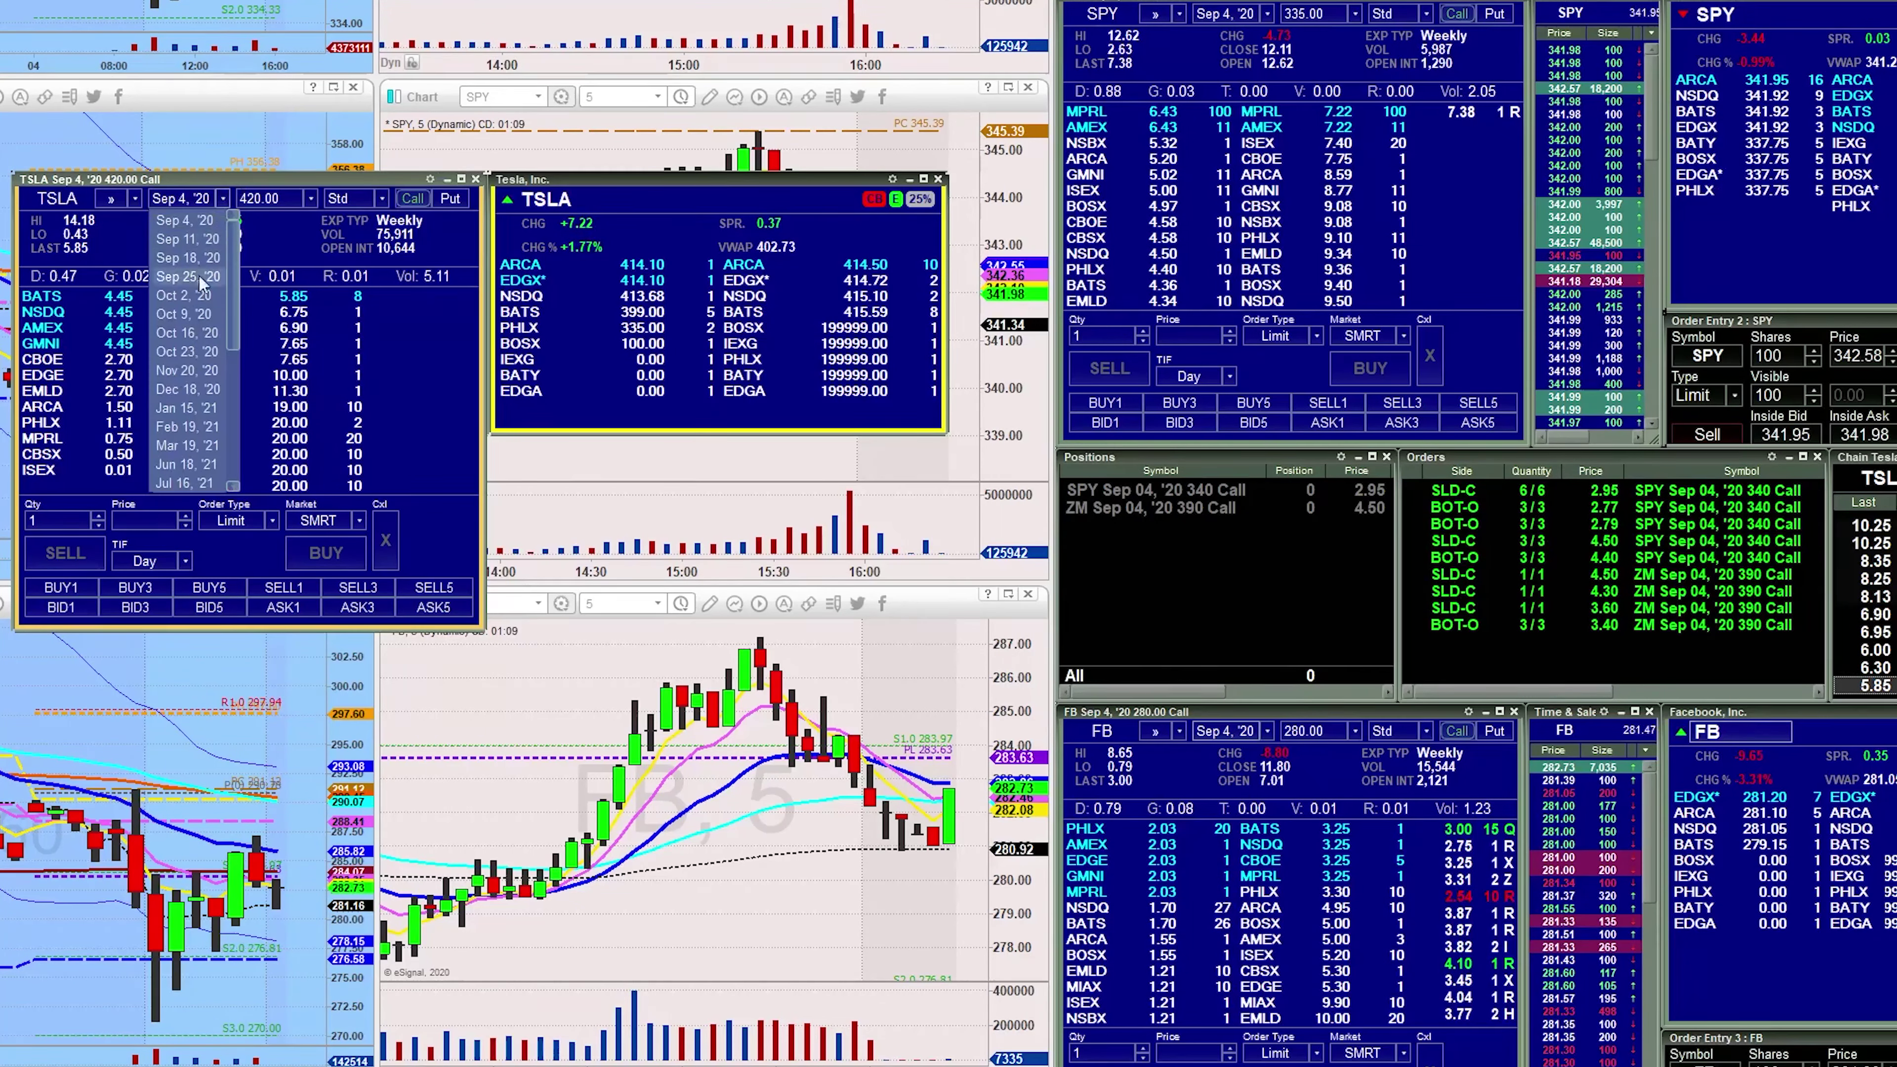
pyautogui.click(193, 241)
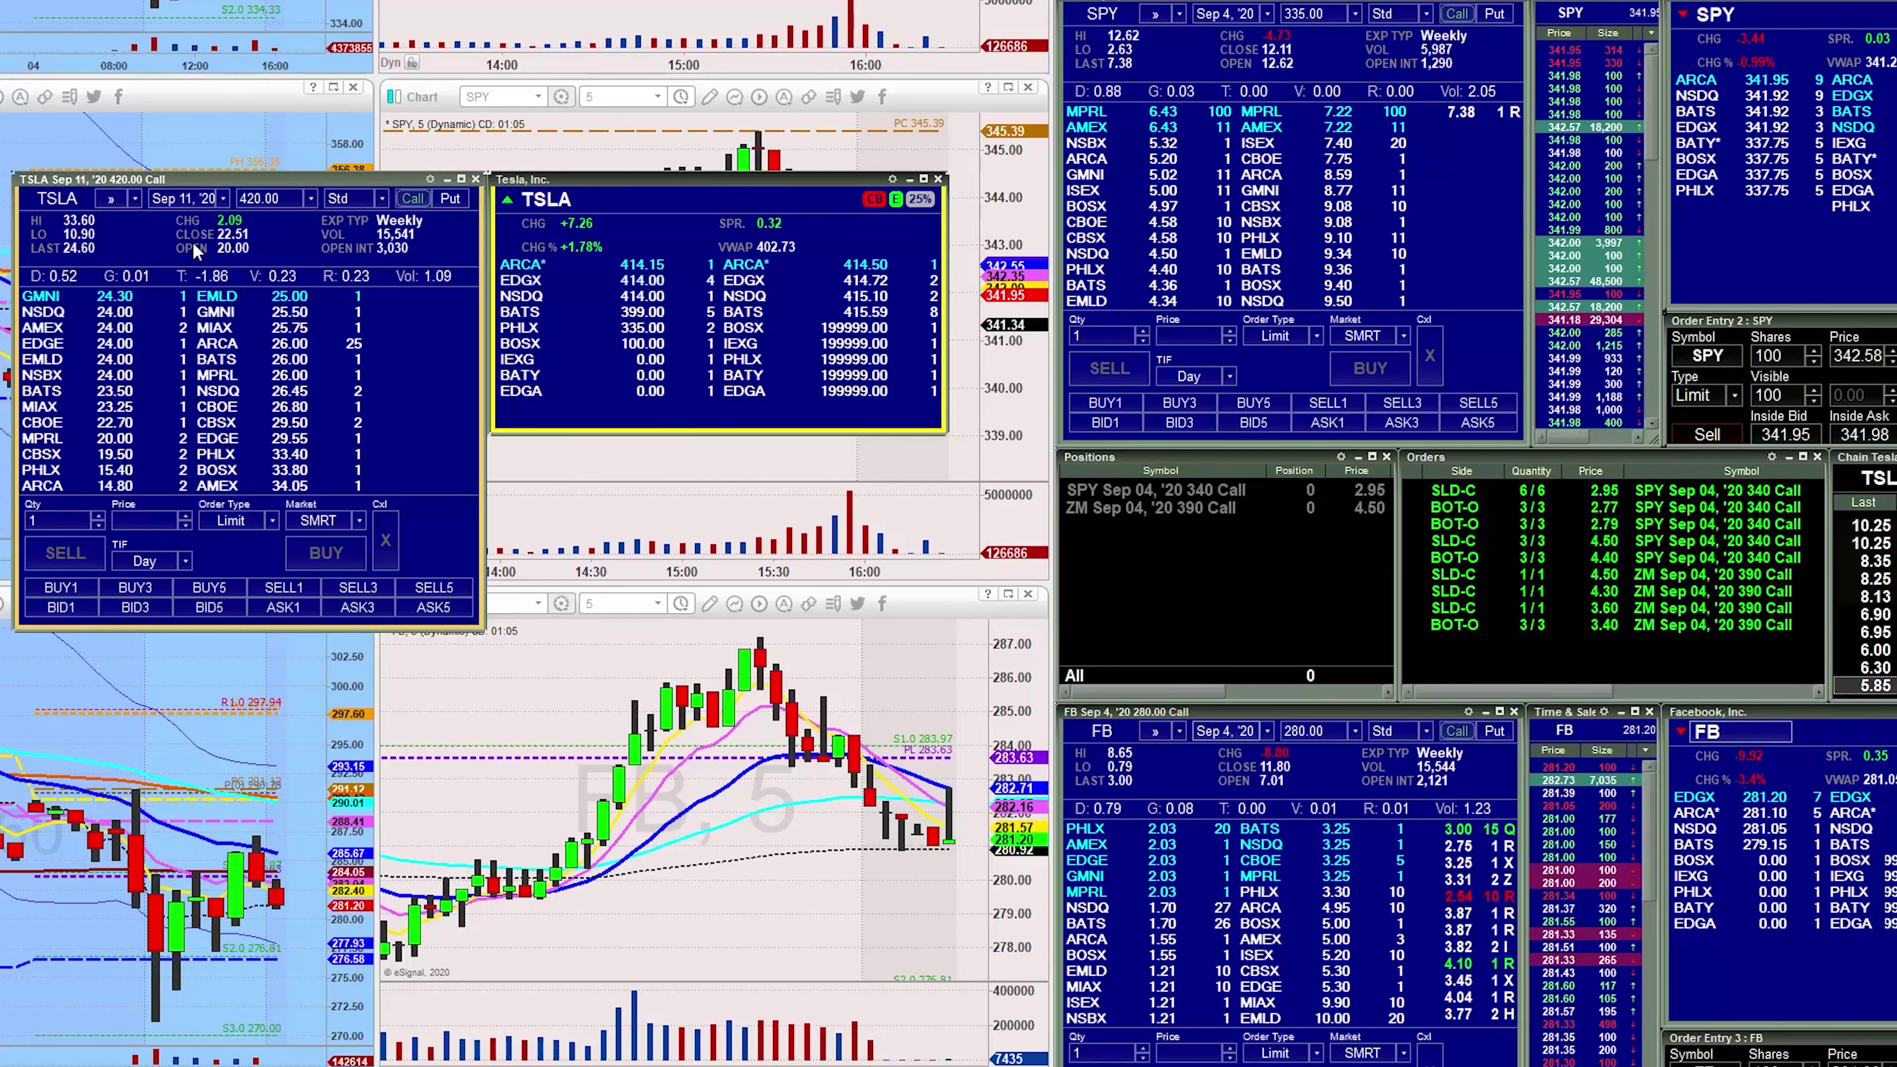
pyautogui.click(309, 198)
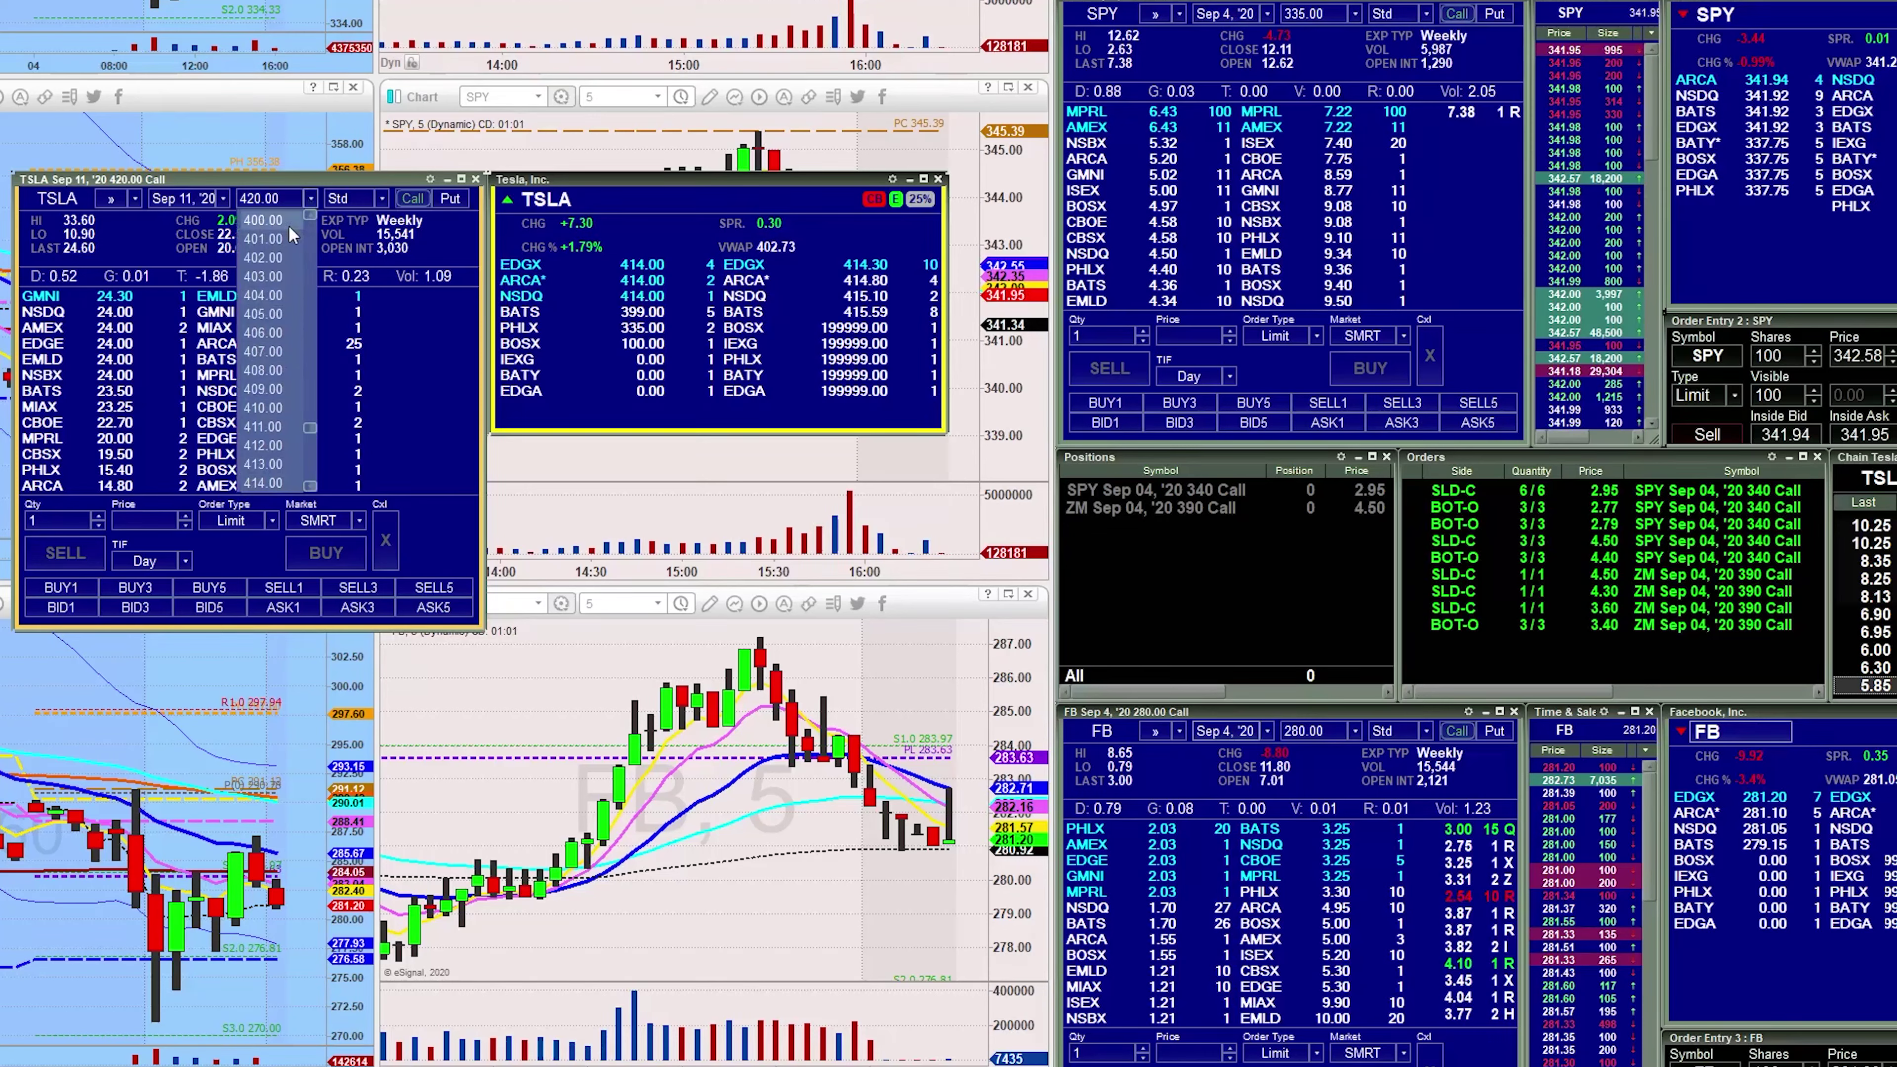
pyautogui.click(288, 220)
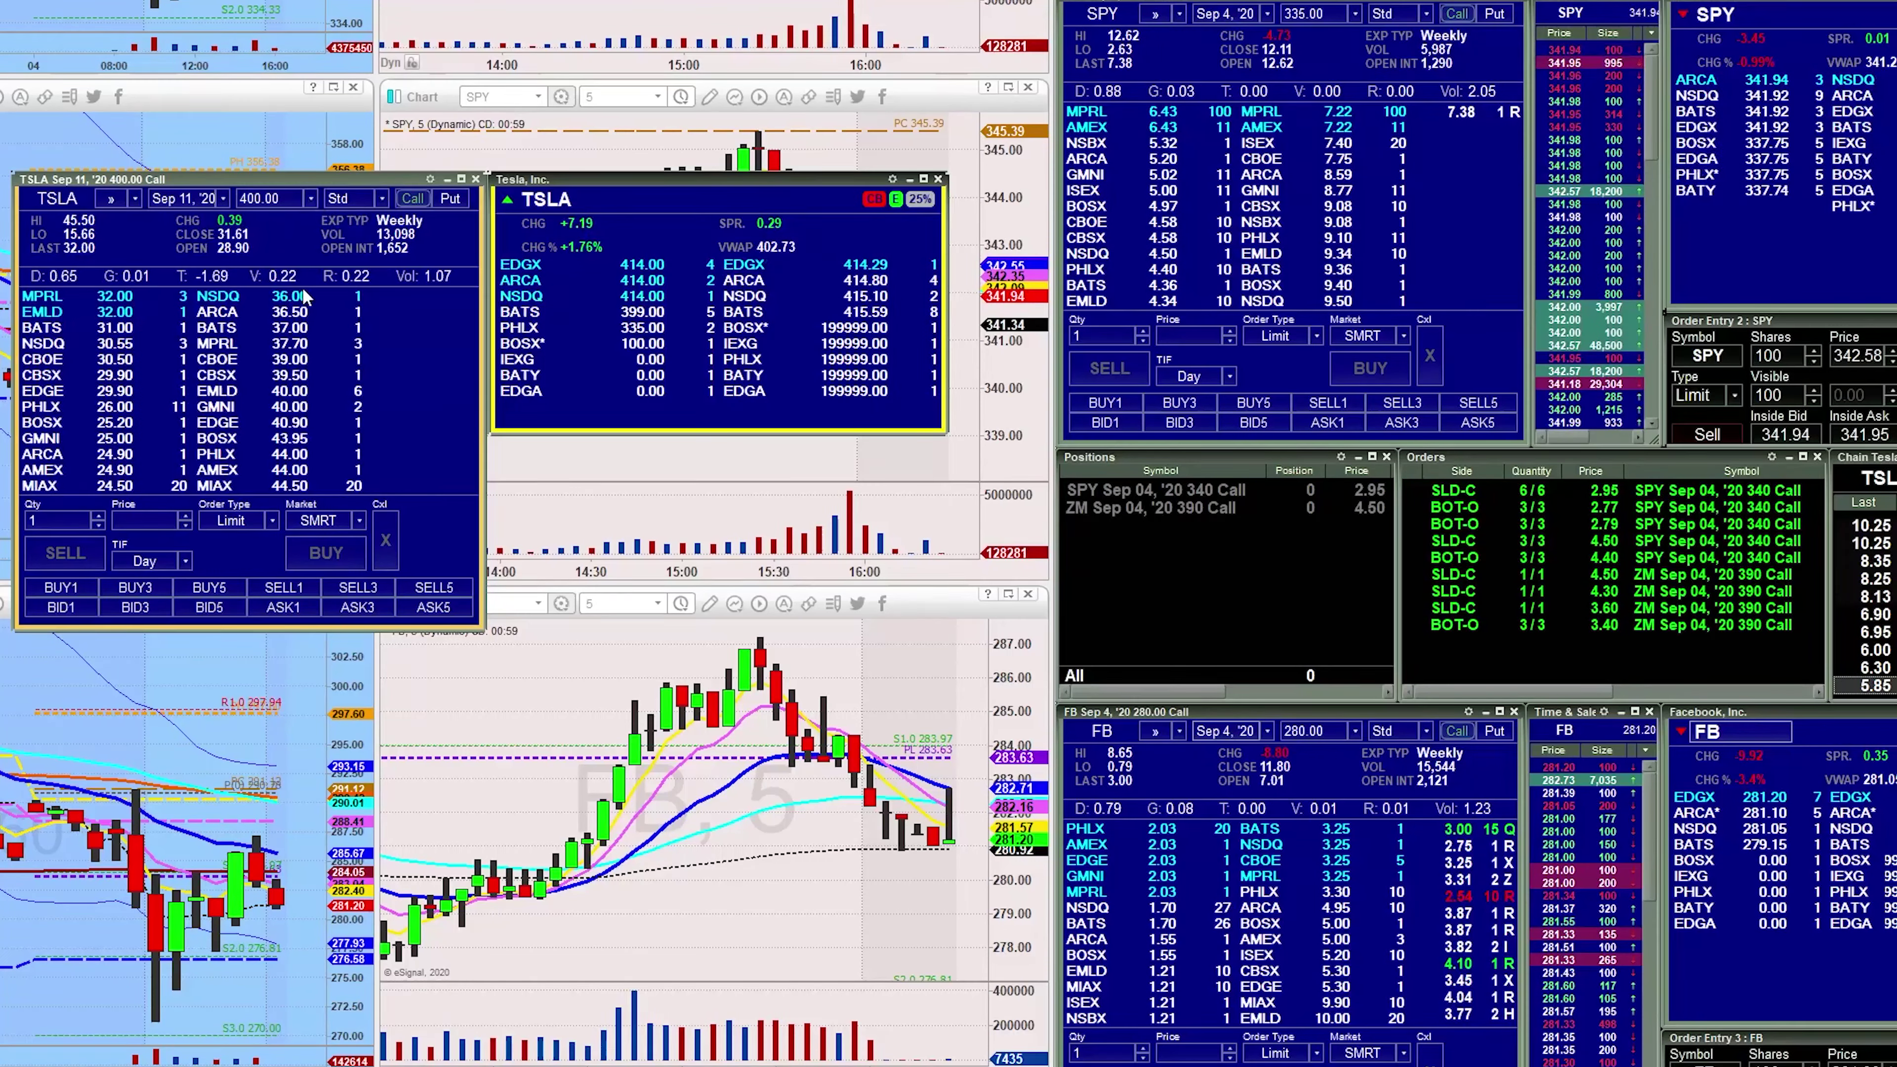
pyautogui.click(447, 199)
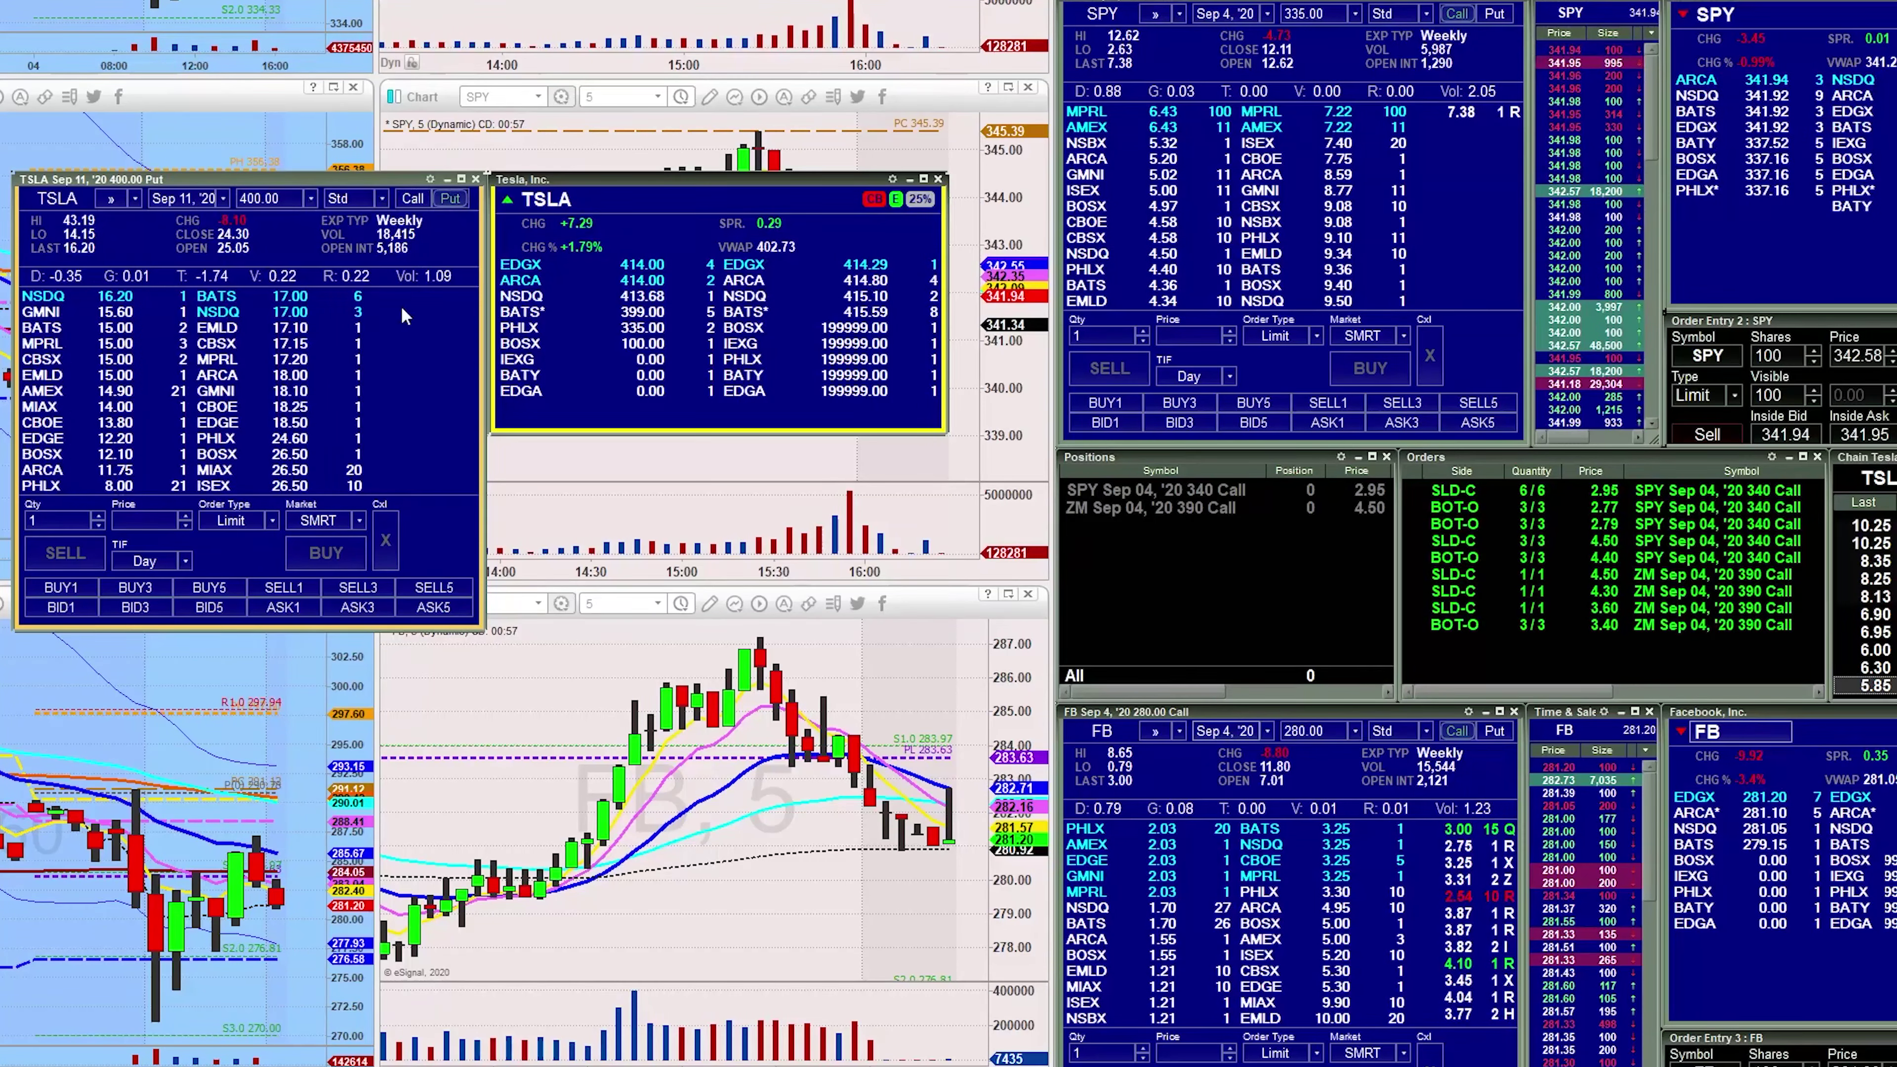
pyautogui.click(412, 200)
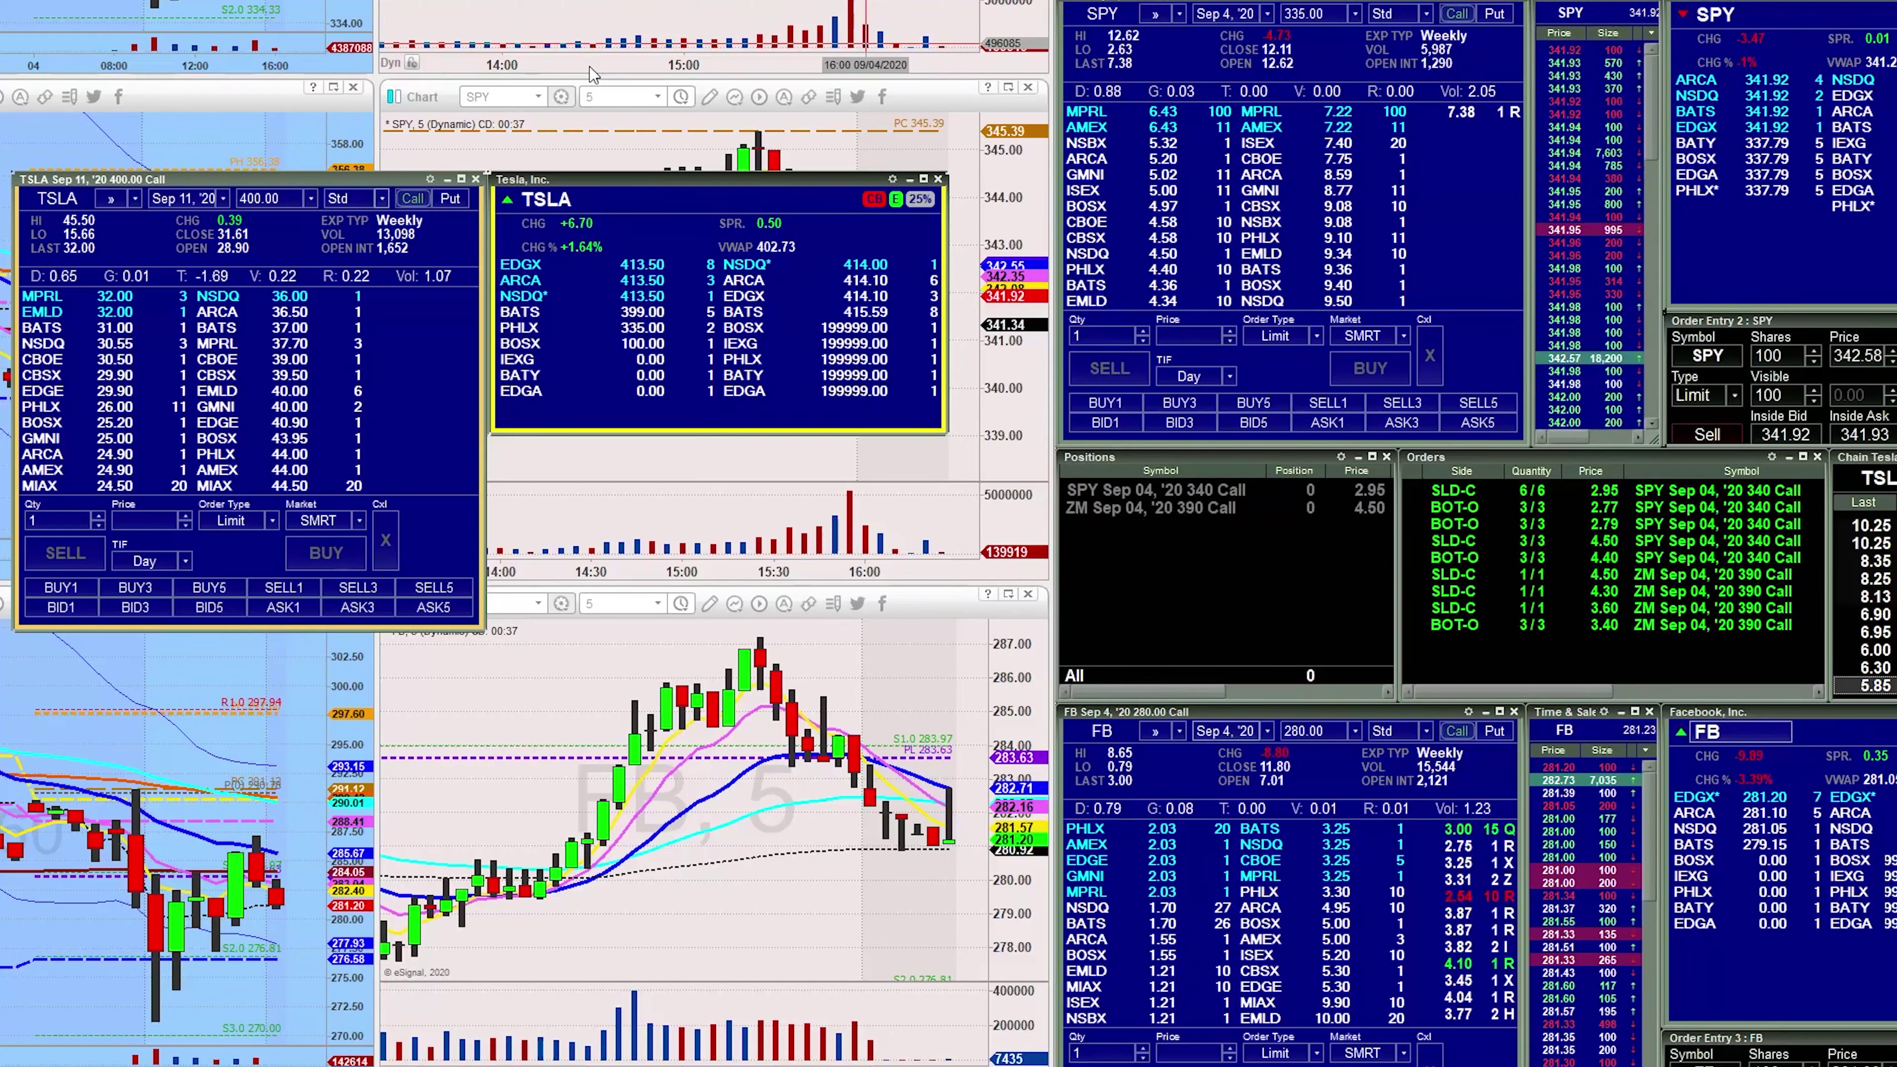
# Load the symbol AAPL in the stock Level 2 window that drives the linked option window
pyautogui.click(588, 200)
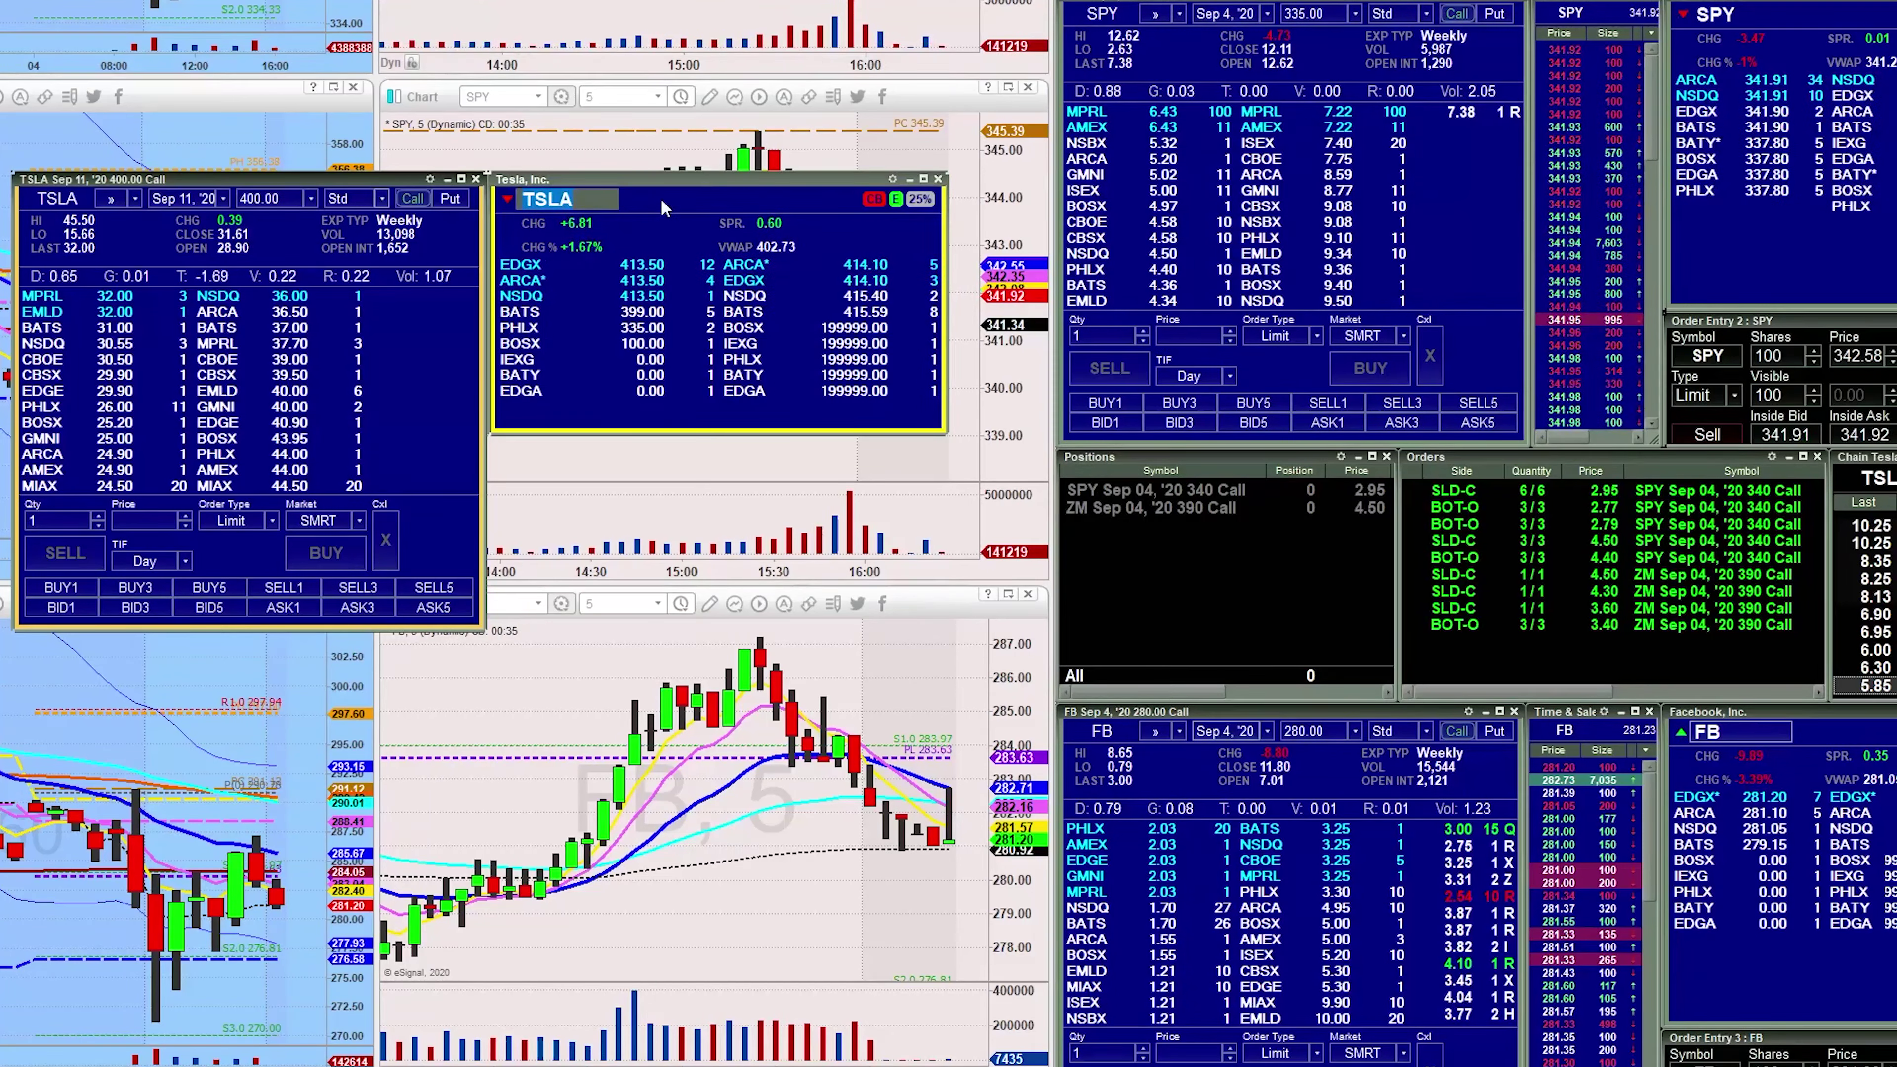
pyautogui.write('AAPL')
pyautogui.press('Return')
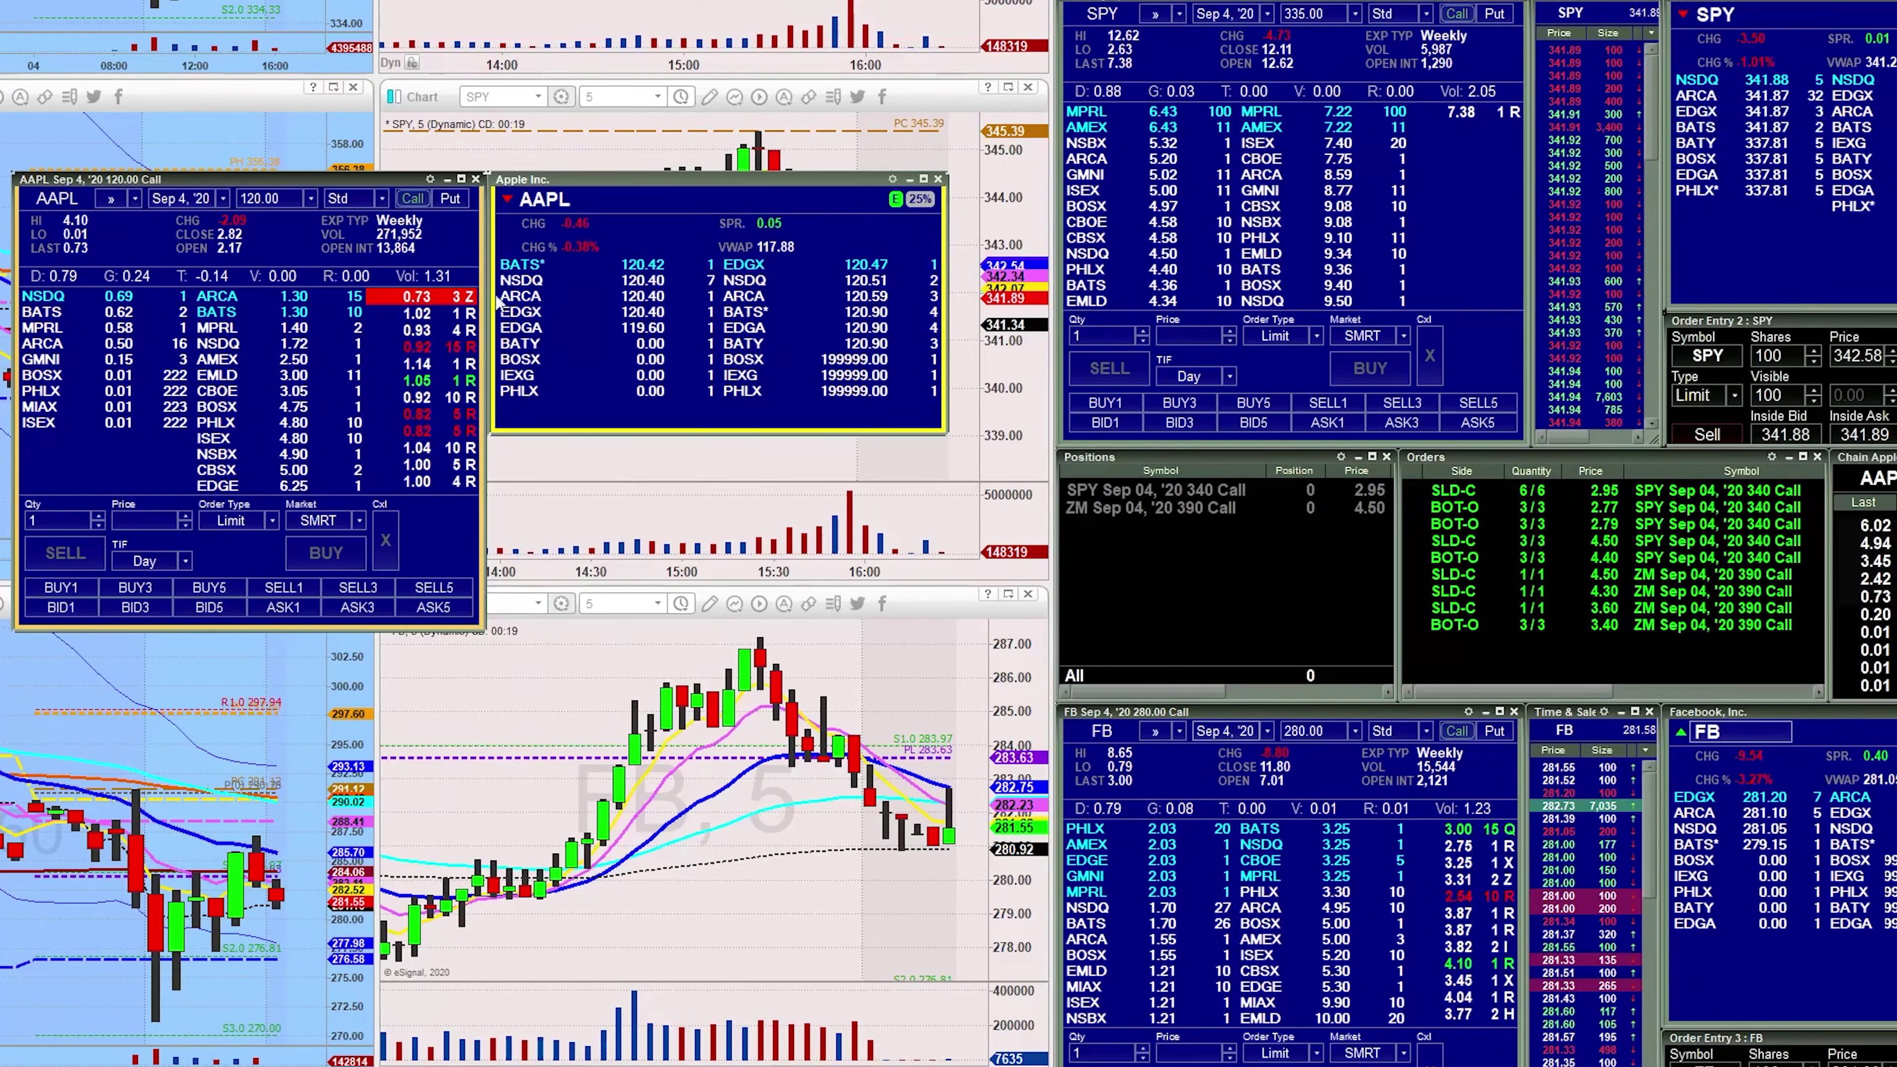
# Close the added stock Level 2 window and its linked option Level 2 window
pyautogui.click(938, 179)
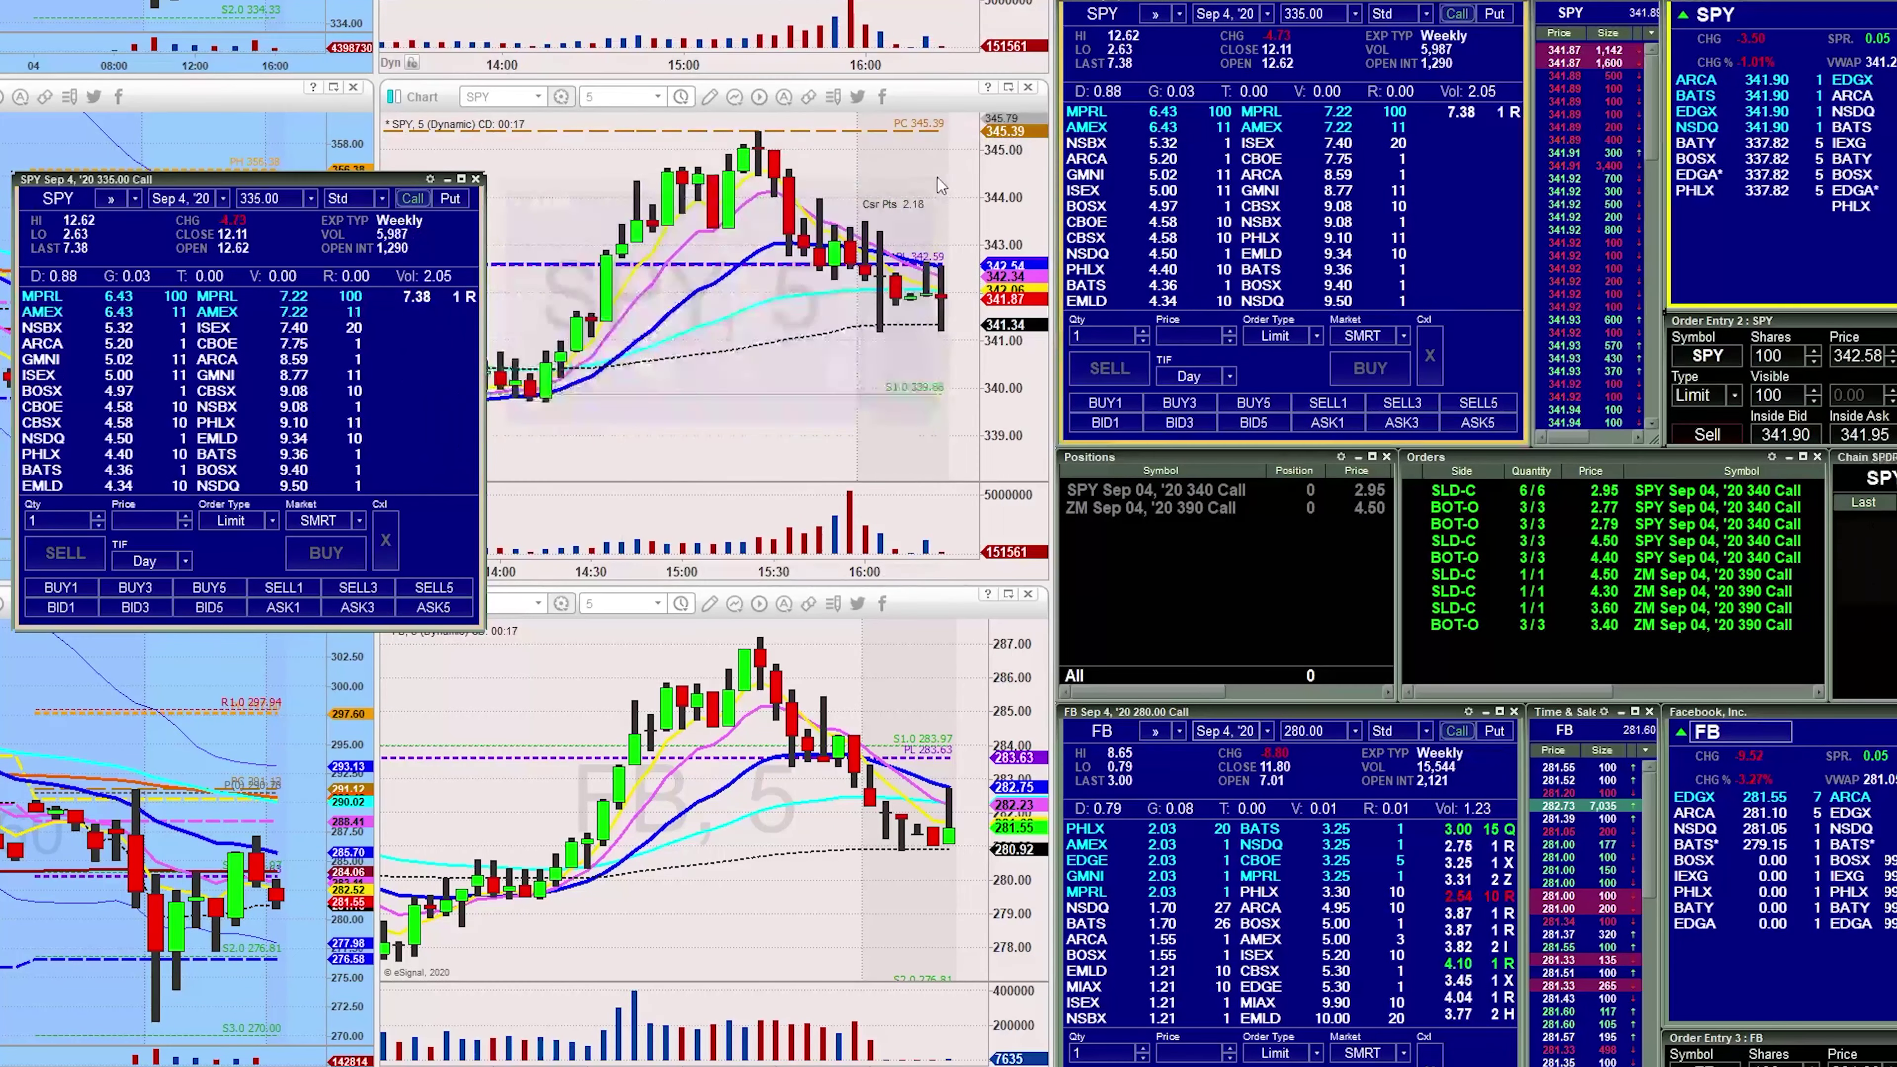
pyautogui.click(475, 179)
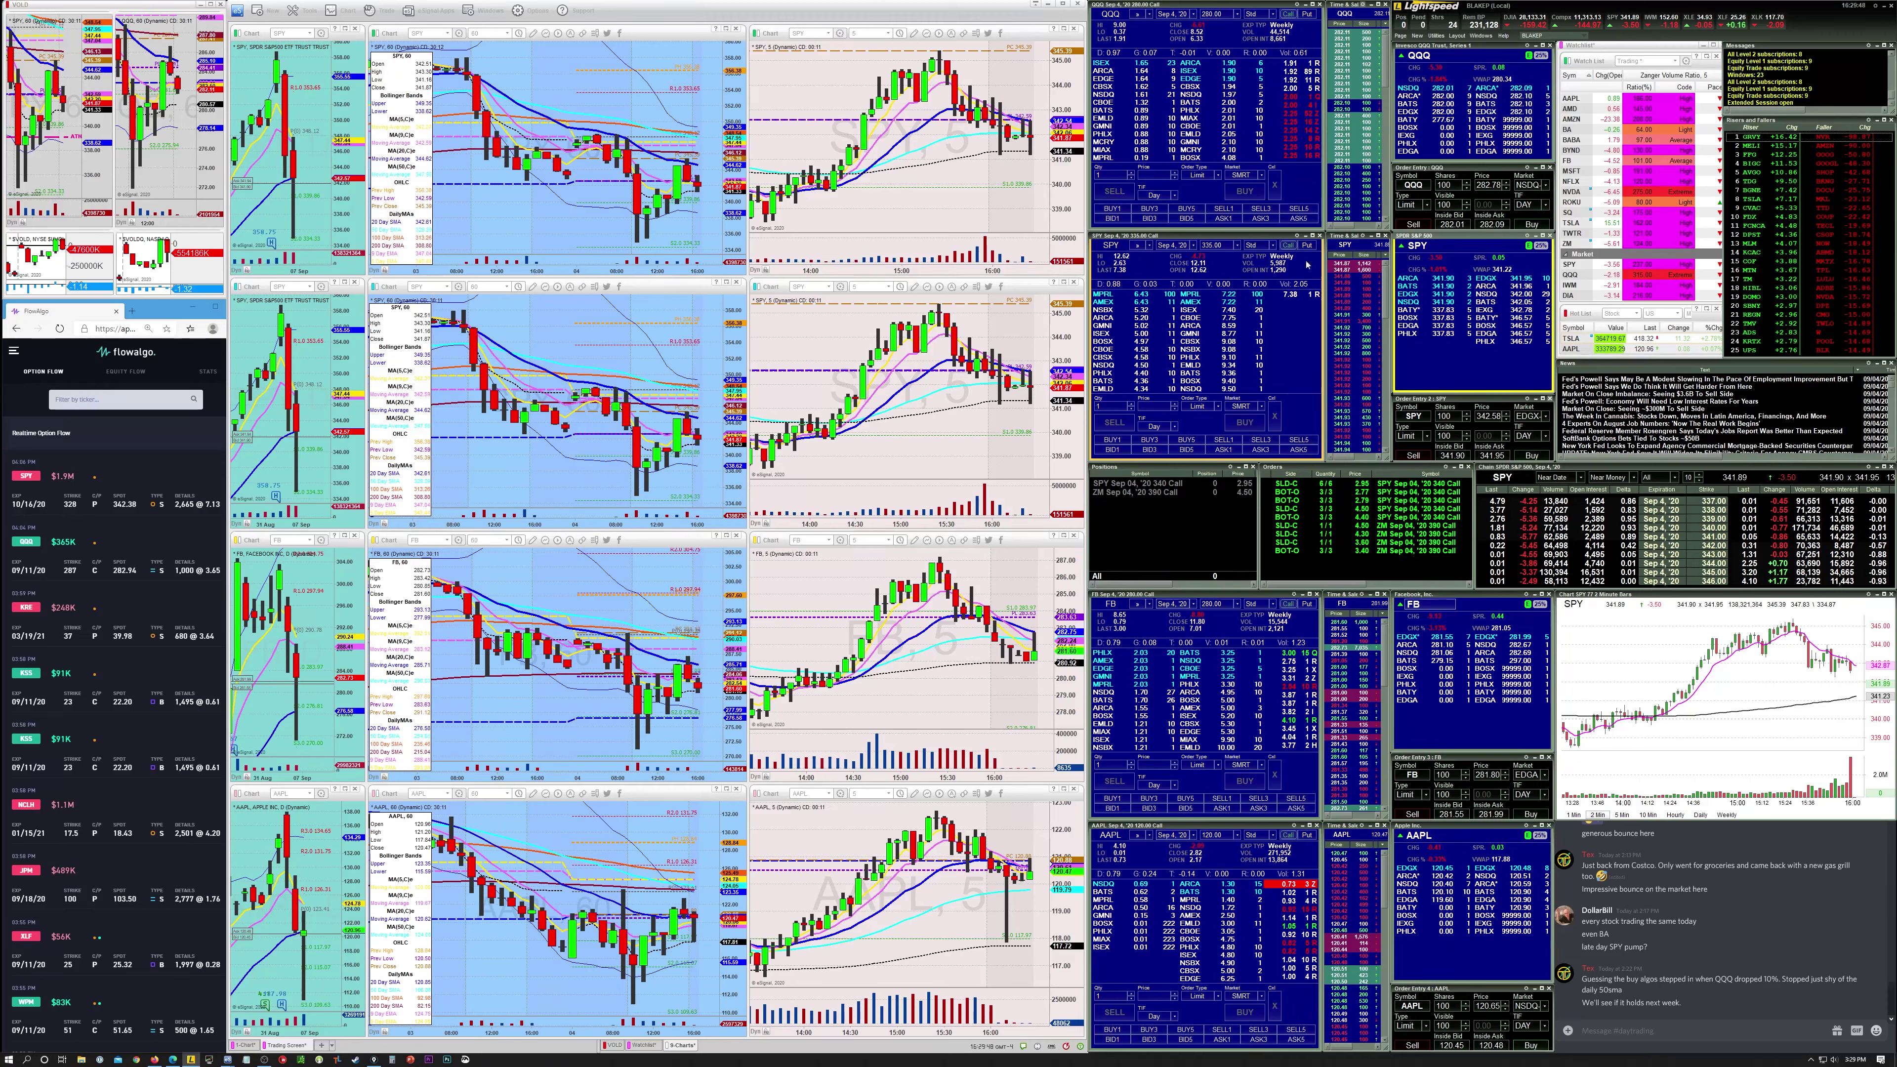
pyautogui.moveTo(1220, 107); pyautogui.dragTo(1316, 67)
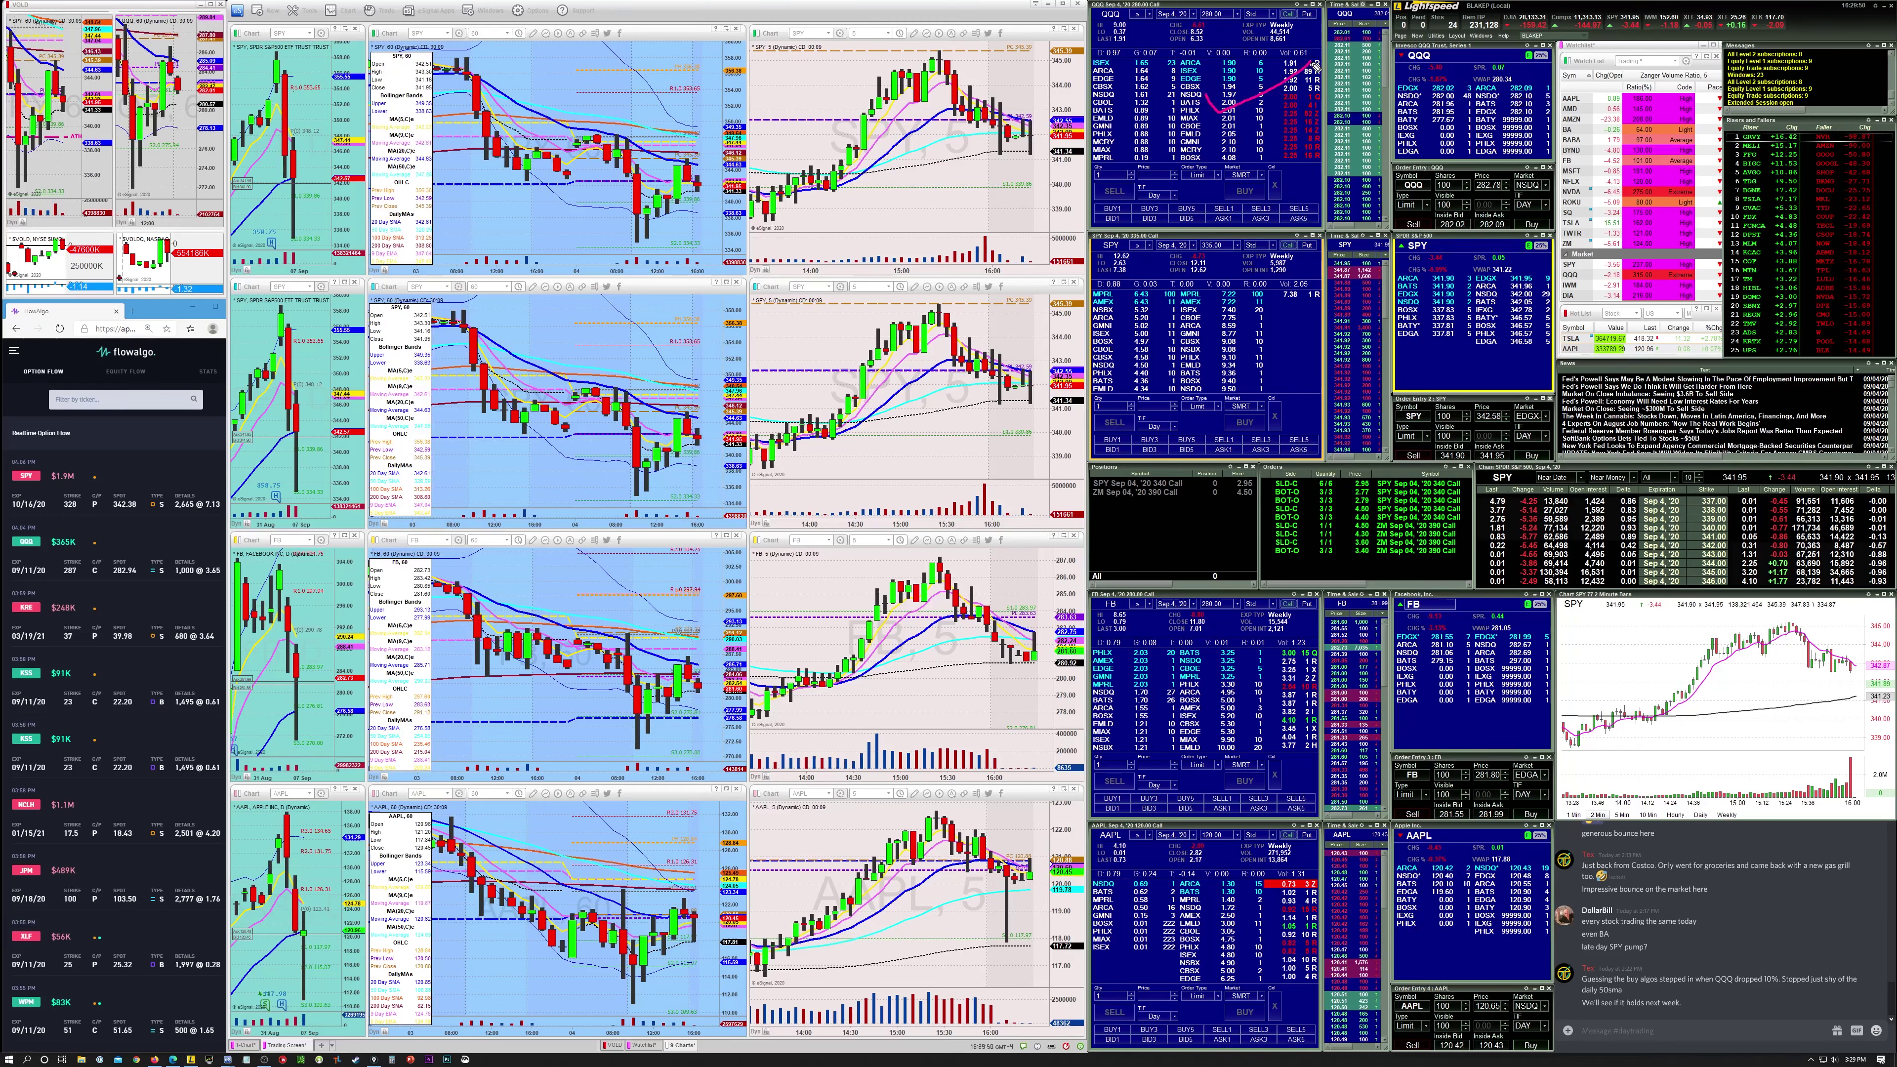
pyautogui.moveTo(1164, 306); pyautogui.dragTo(1240, 295)
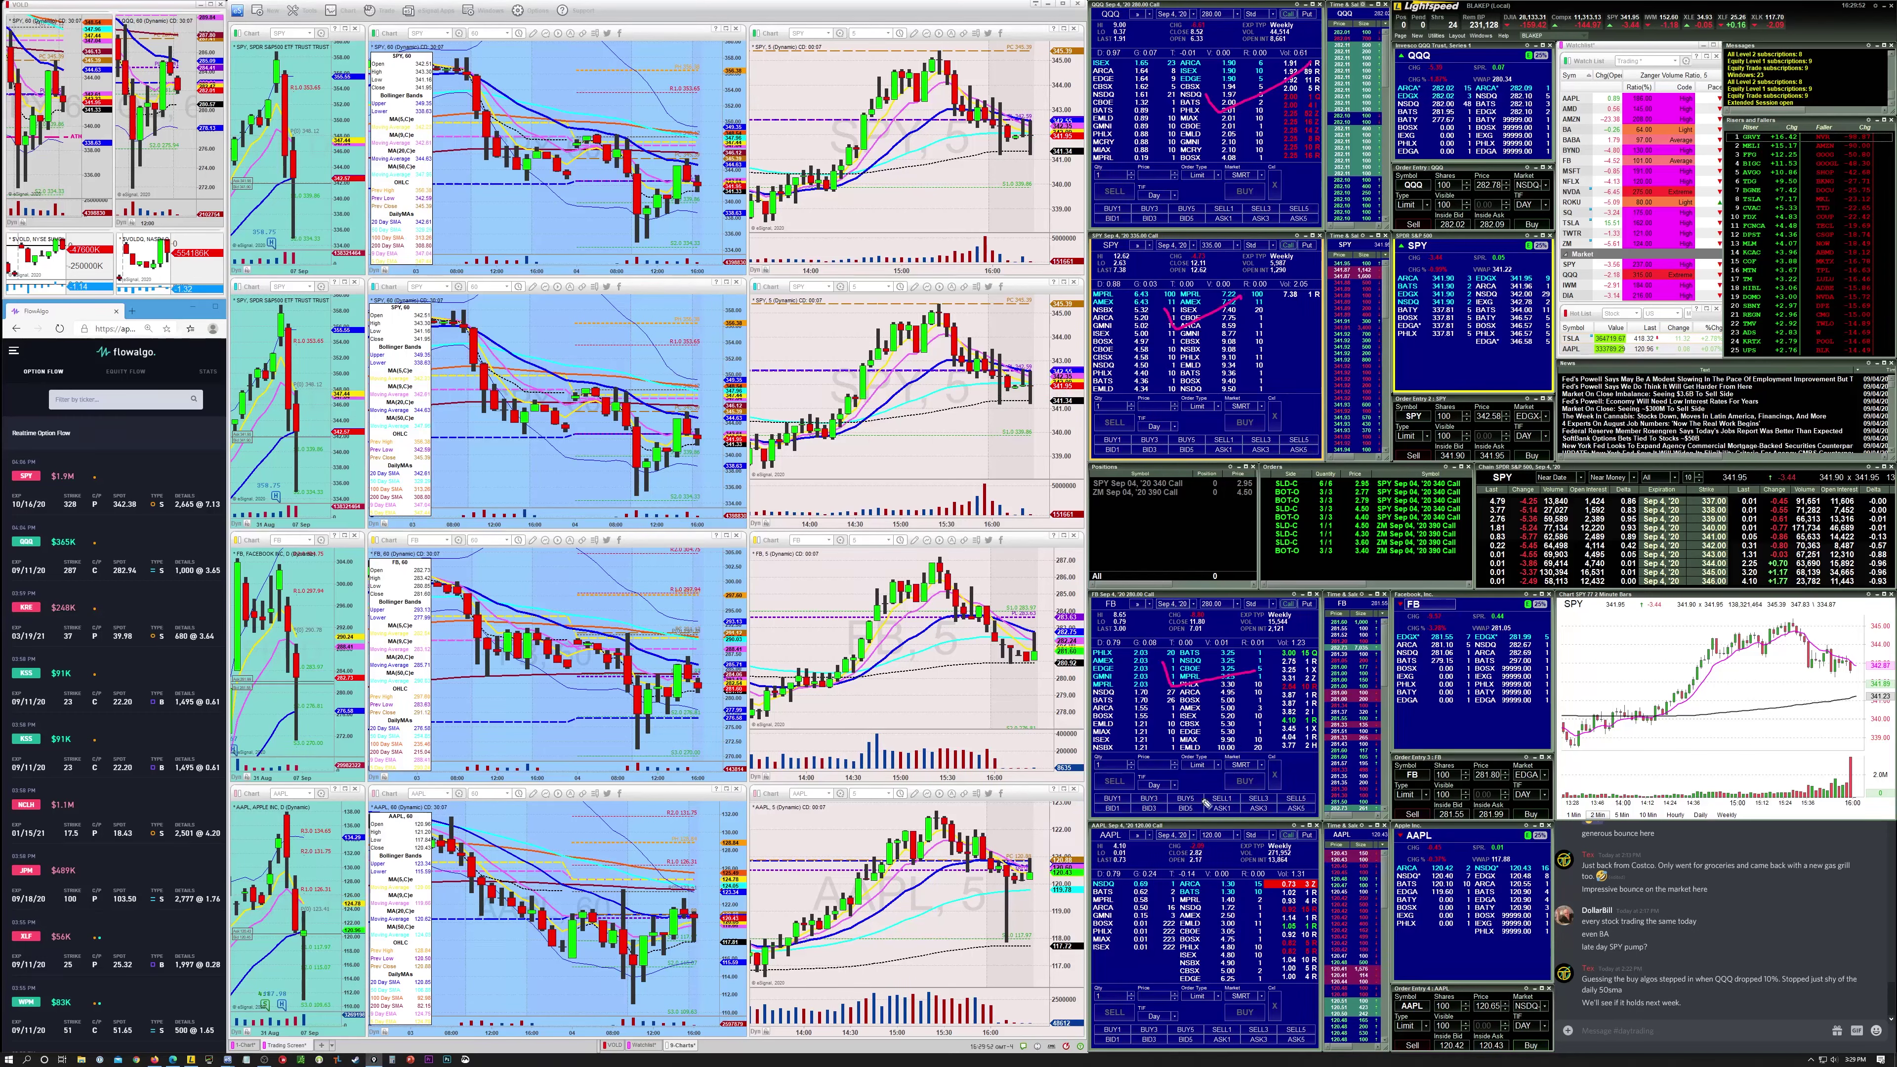
pyautogui.moveTo(1184, 873); pyautogui.dragTo(1204, 899)
pyautogui.moveTo(877, 904); pyautogui.dragTo(993, 845)
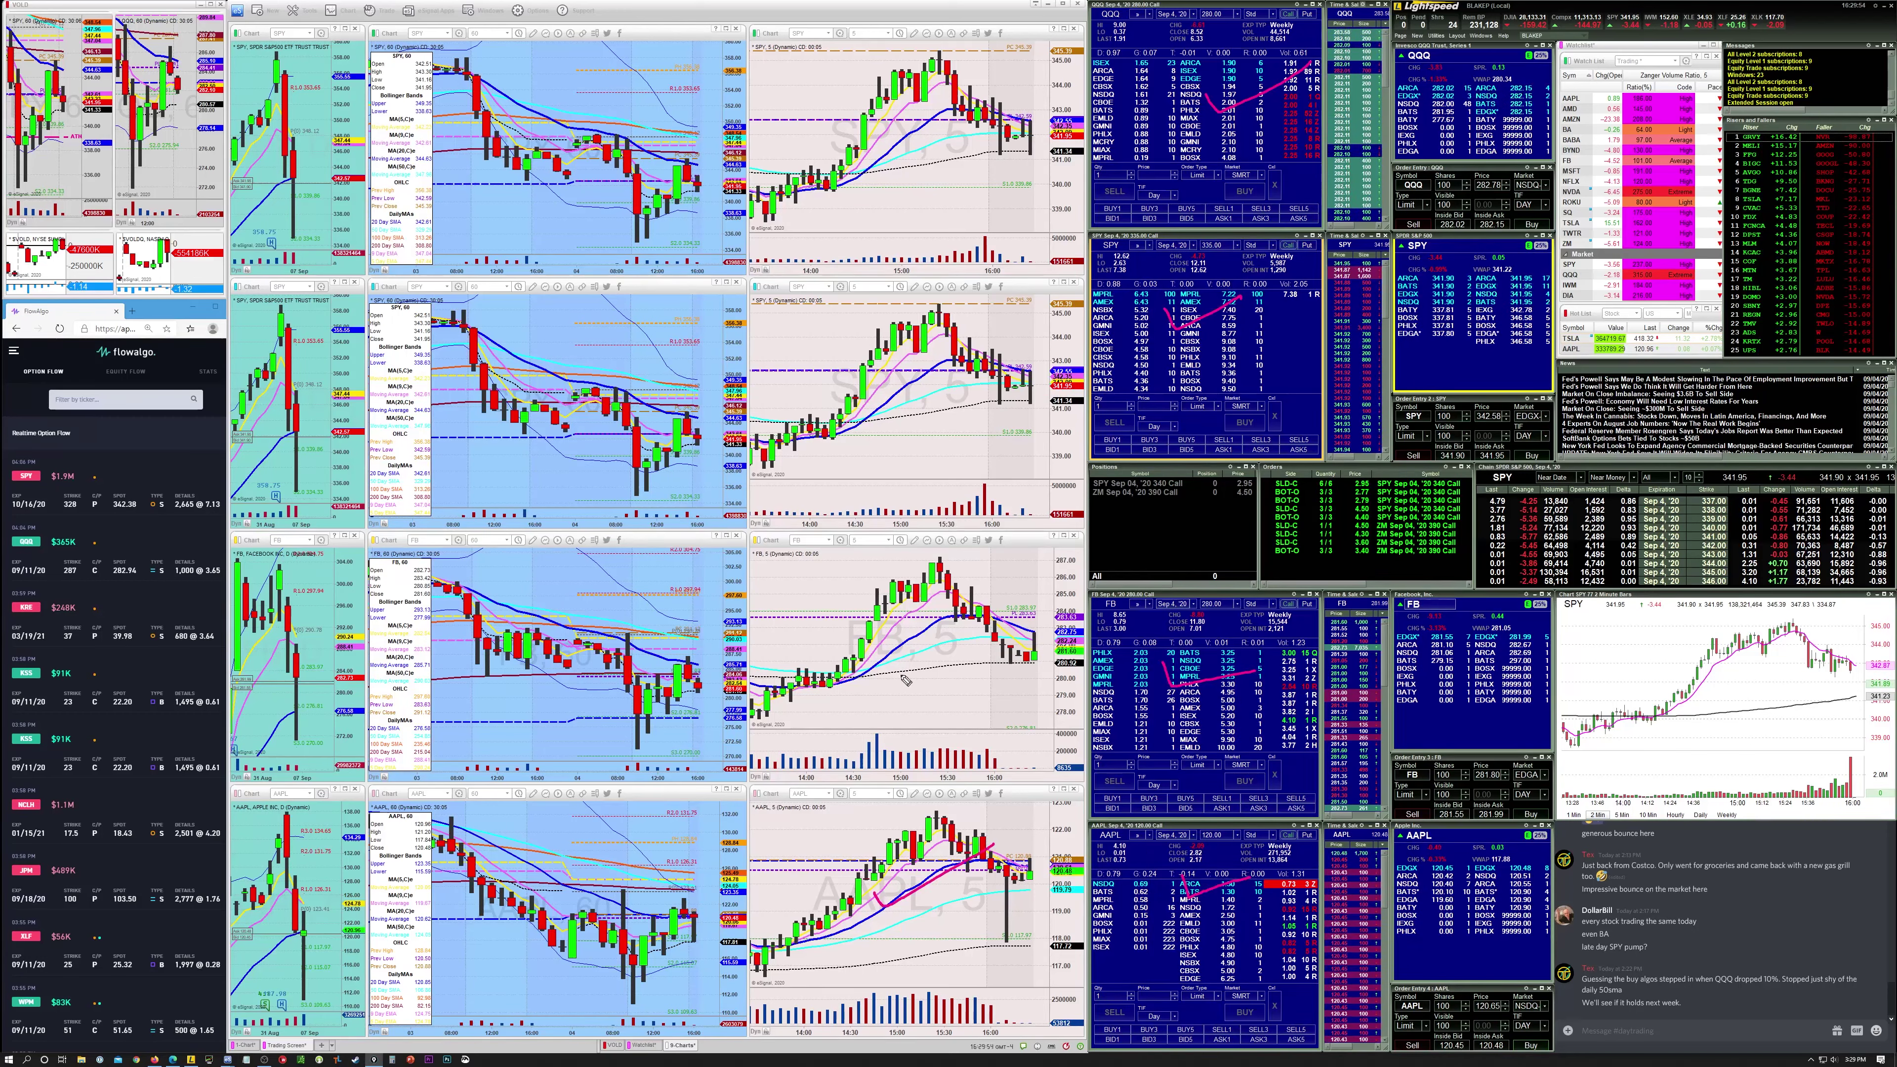
pyautogui.moveTo(896, 672); pyautogui.dragTo(993, 646)
pyautogui.moveTo(935, 422); pyautogui.dragTo(971, 418)
pyautogui.moveTo(912, 142); pyautogui.dragTo(1055, 120)
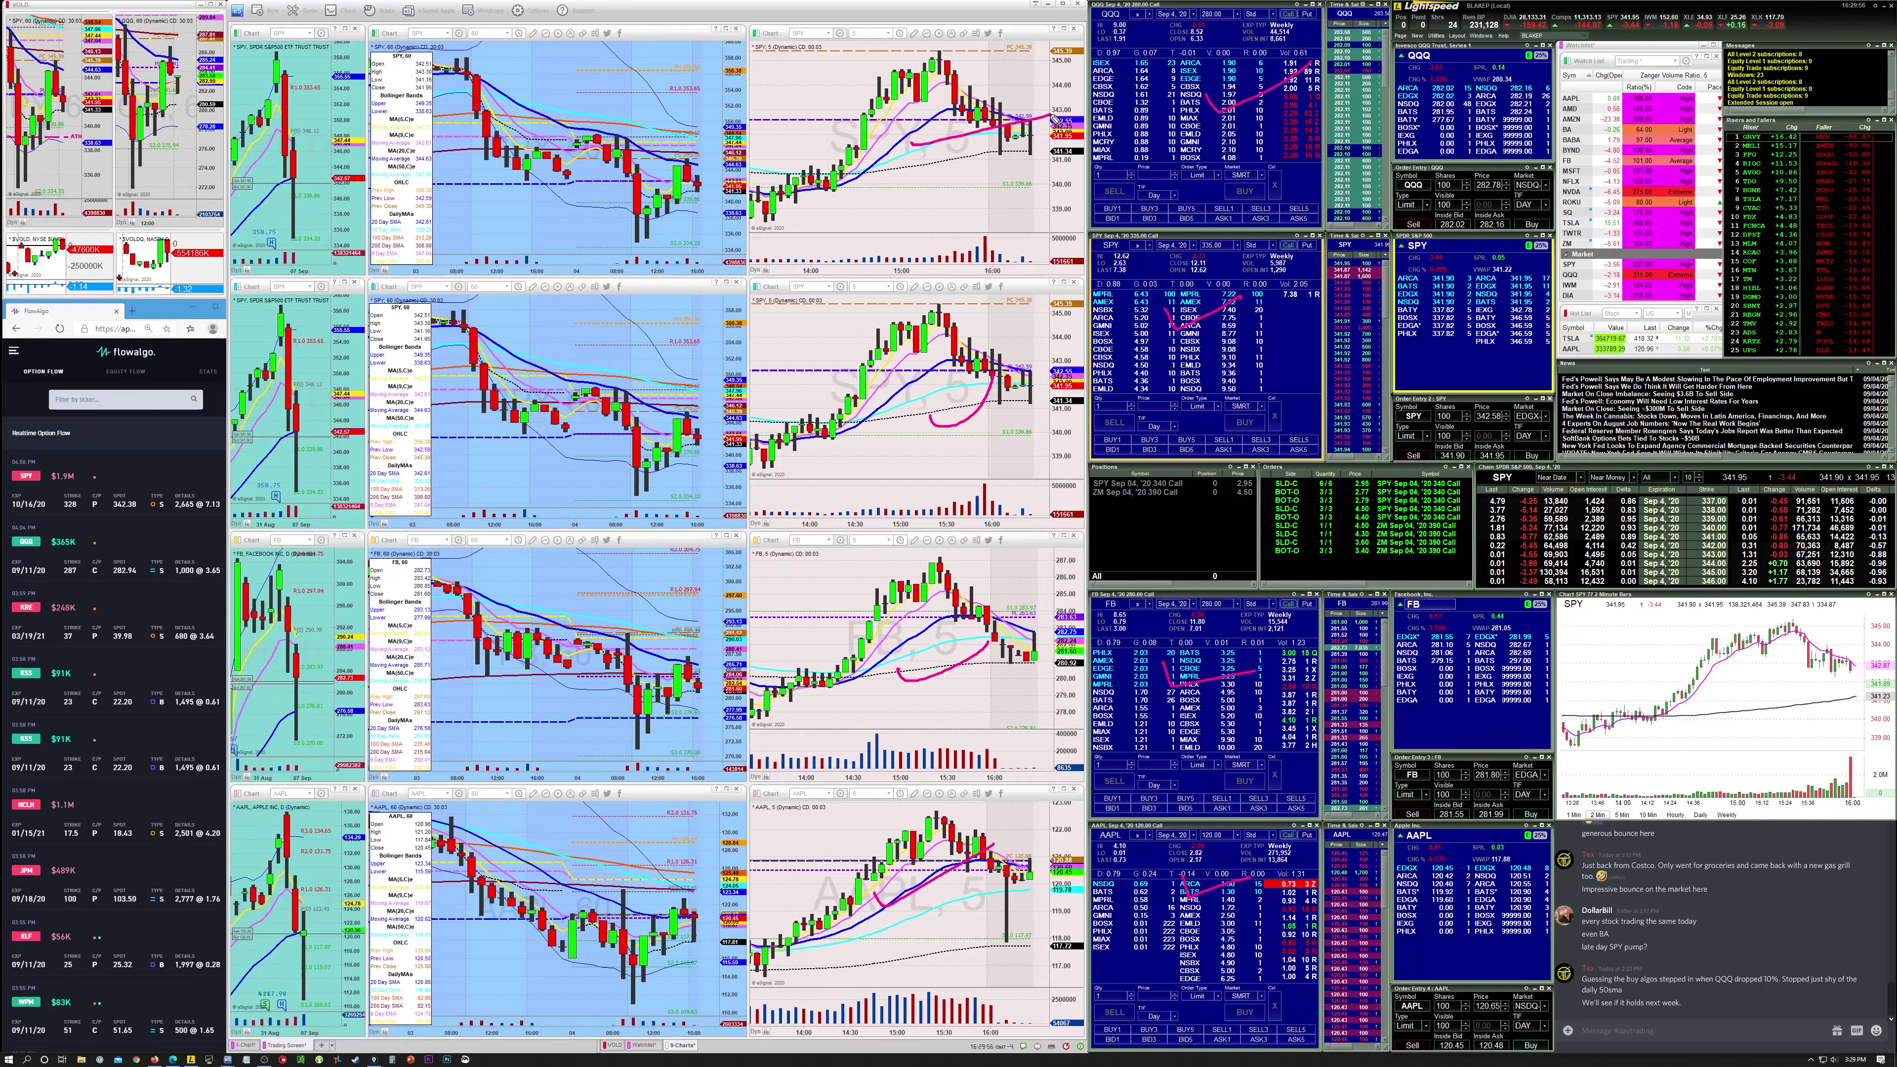
pyautogui.press('Escape')
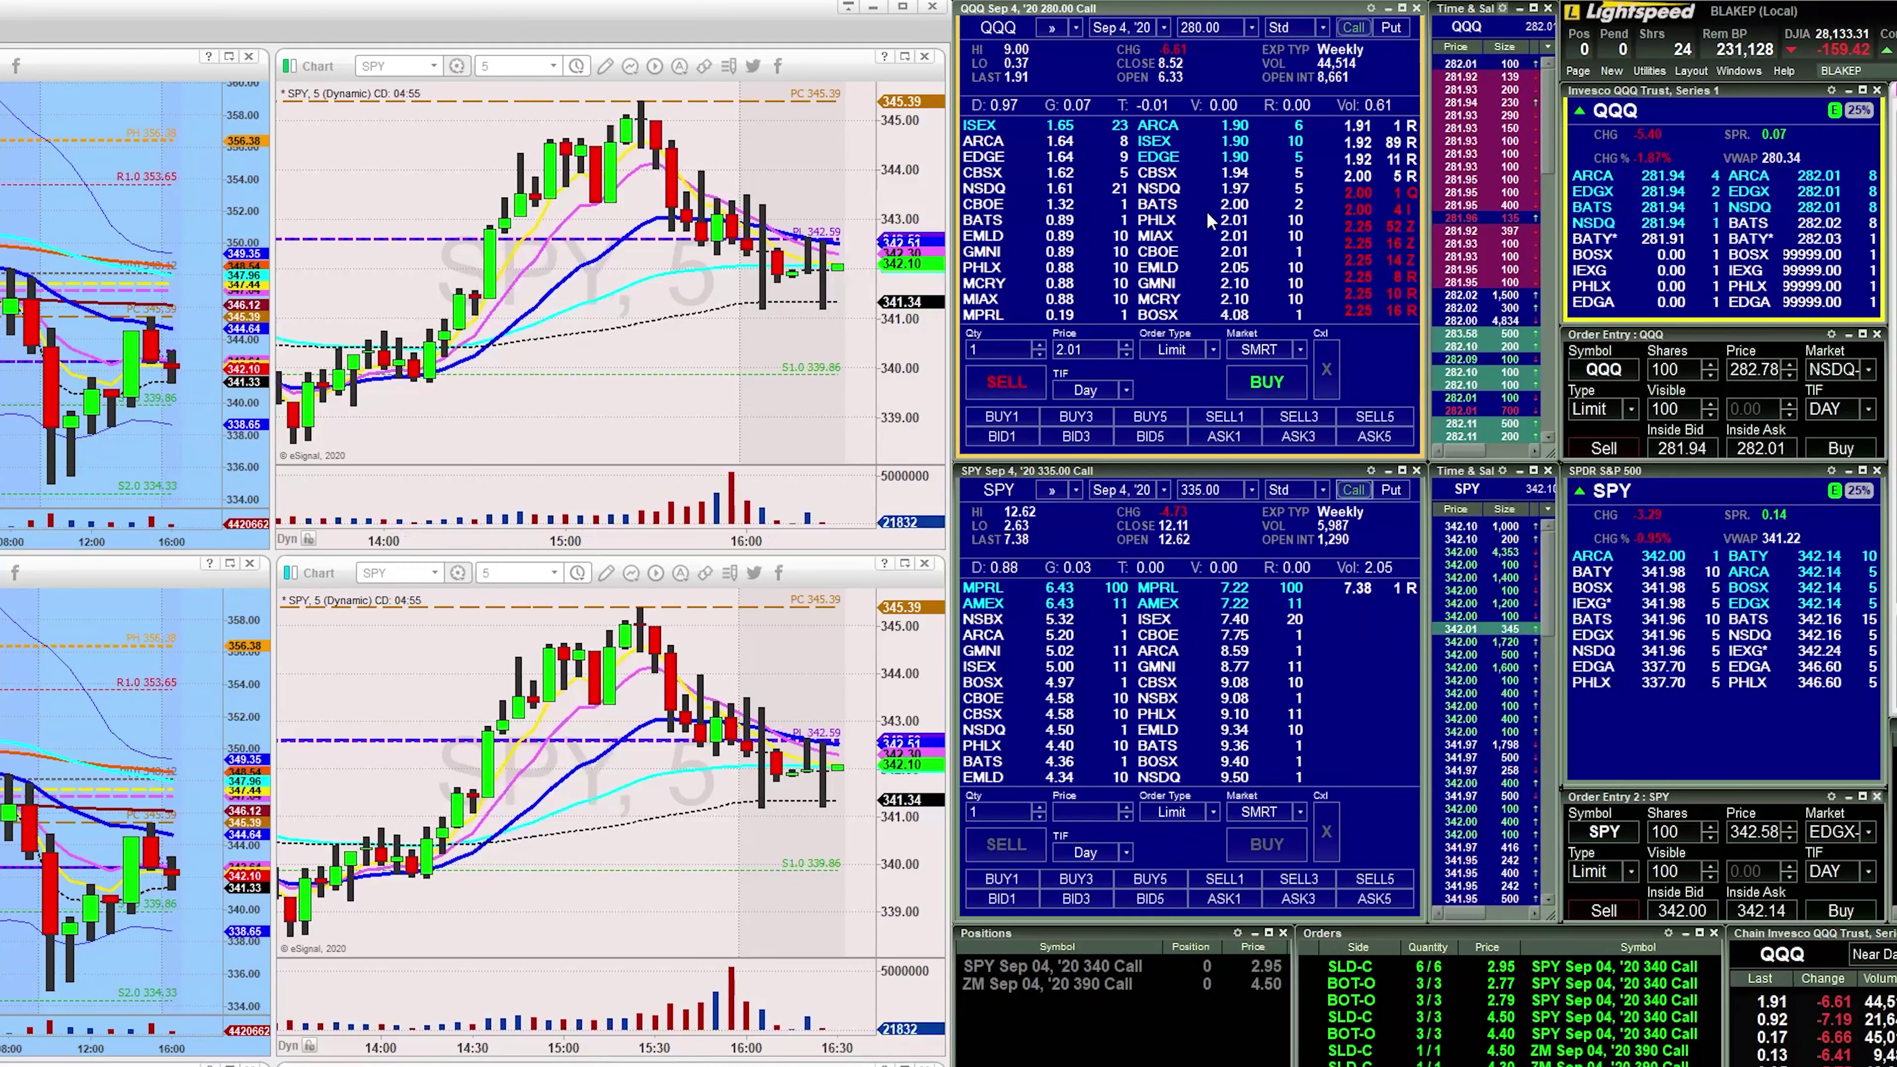
# Load NVDA in the linked QQQ window group and in the upper five-minute SPY chart
pyautogui.write('NVDA')
pyautogui.press('Return')
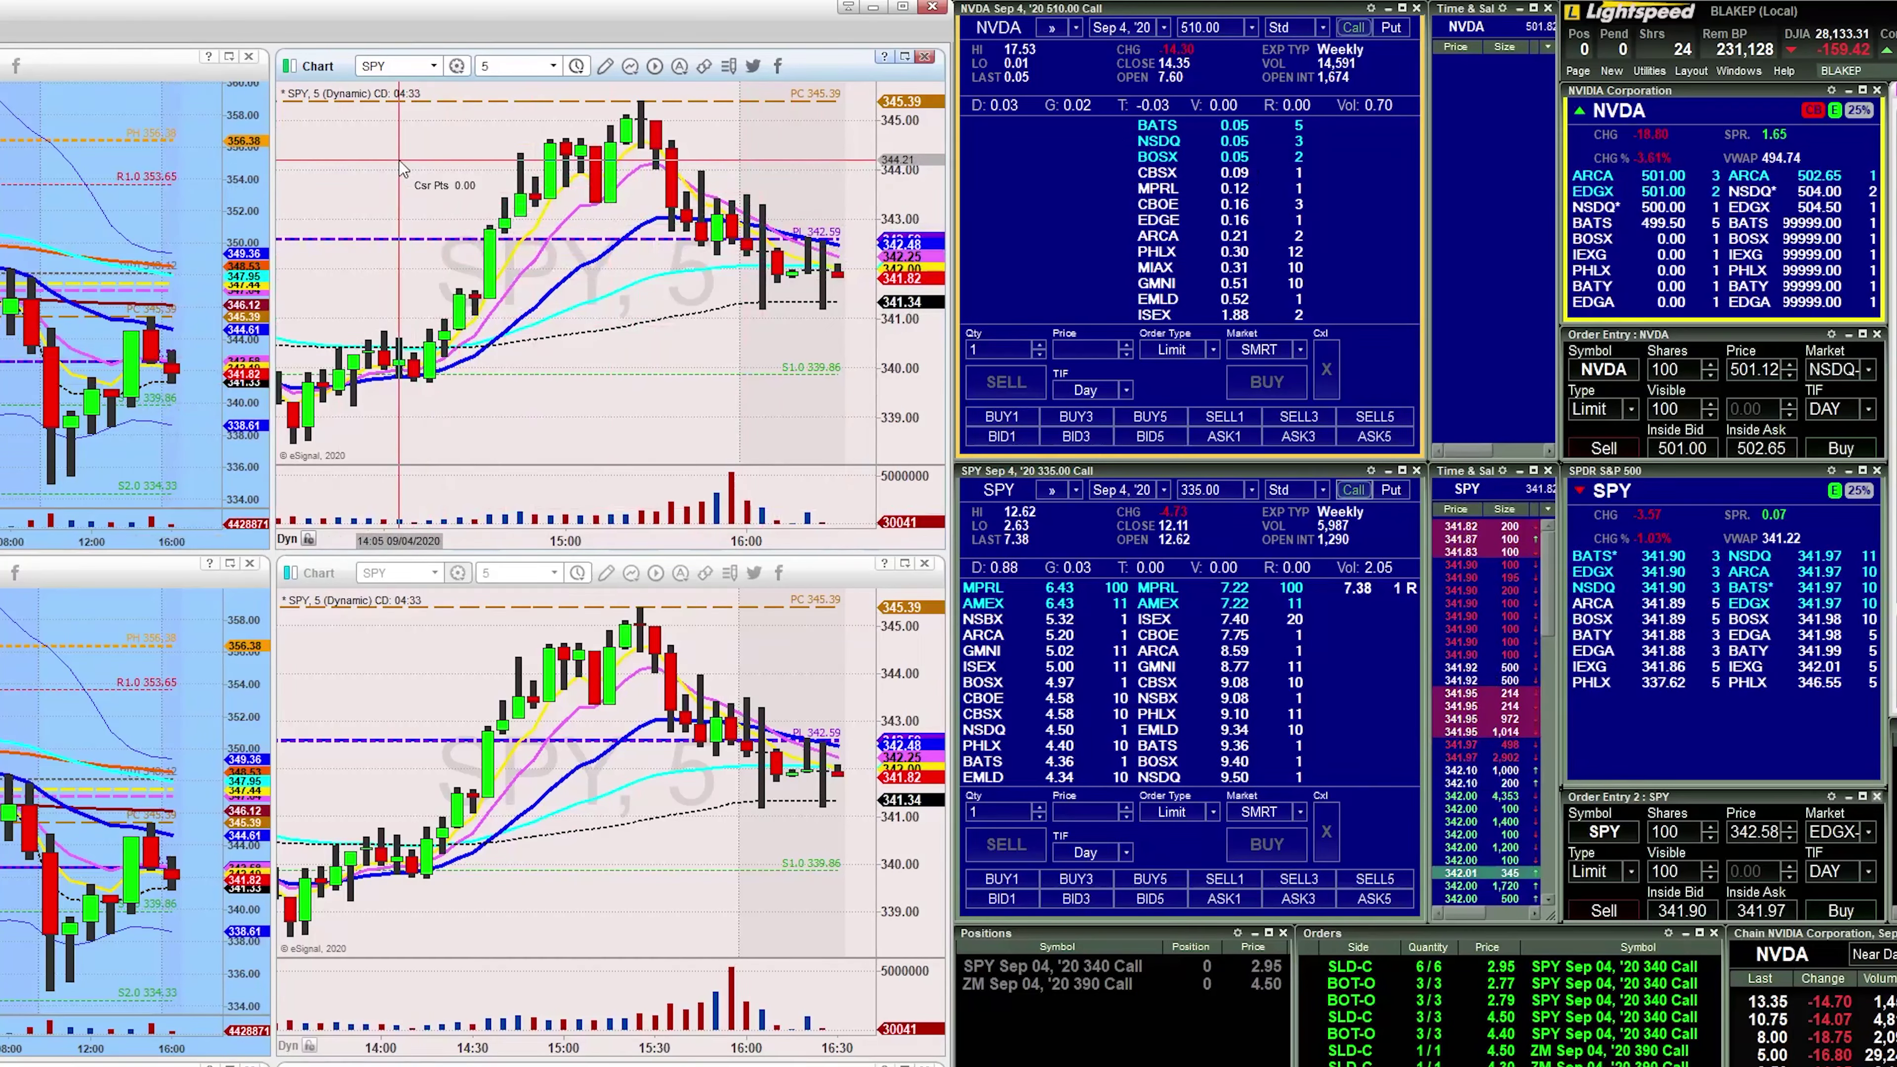
pyautogui.write('NVDA4')
pyautogui.press('Return')
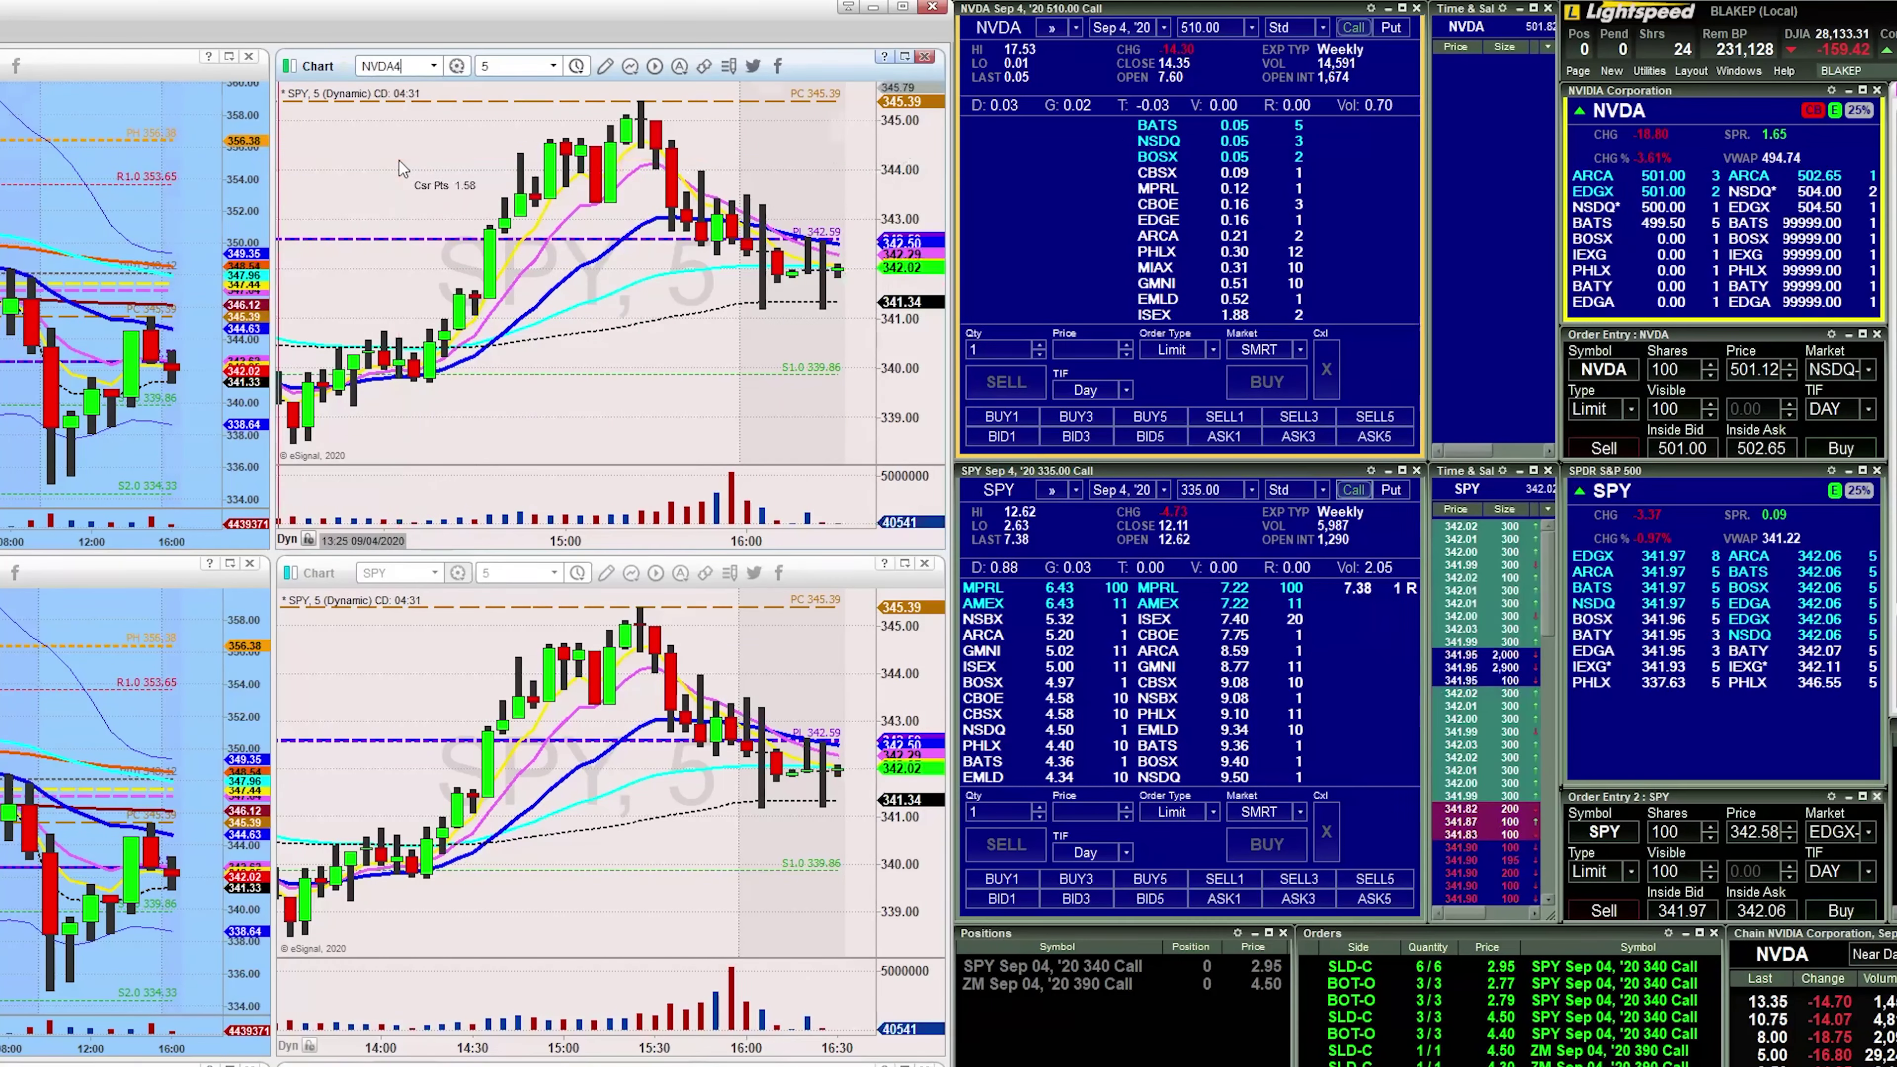
pyautogui.write('NVDA')
pyautogui.press('Return')
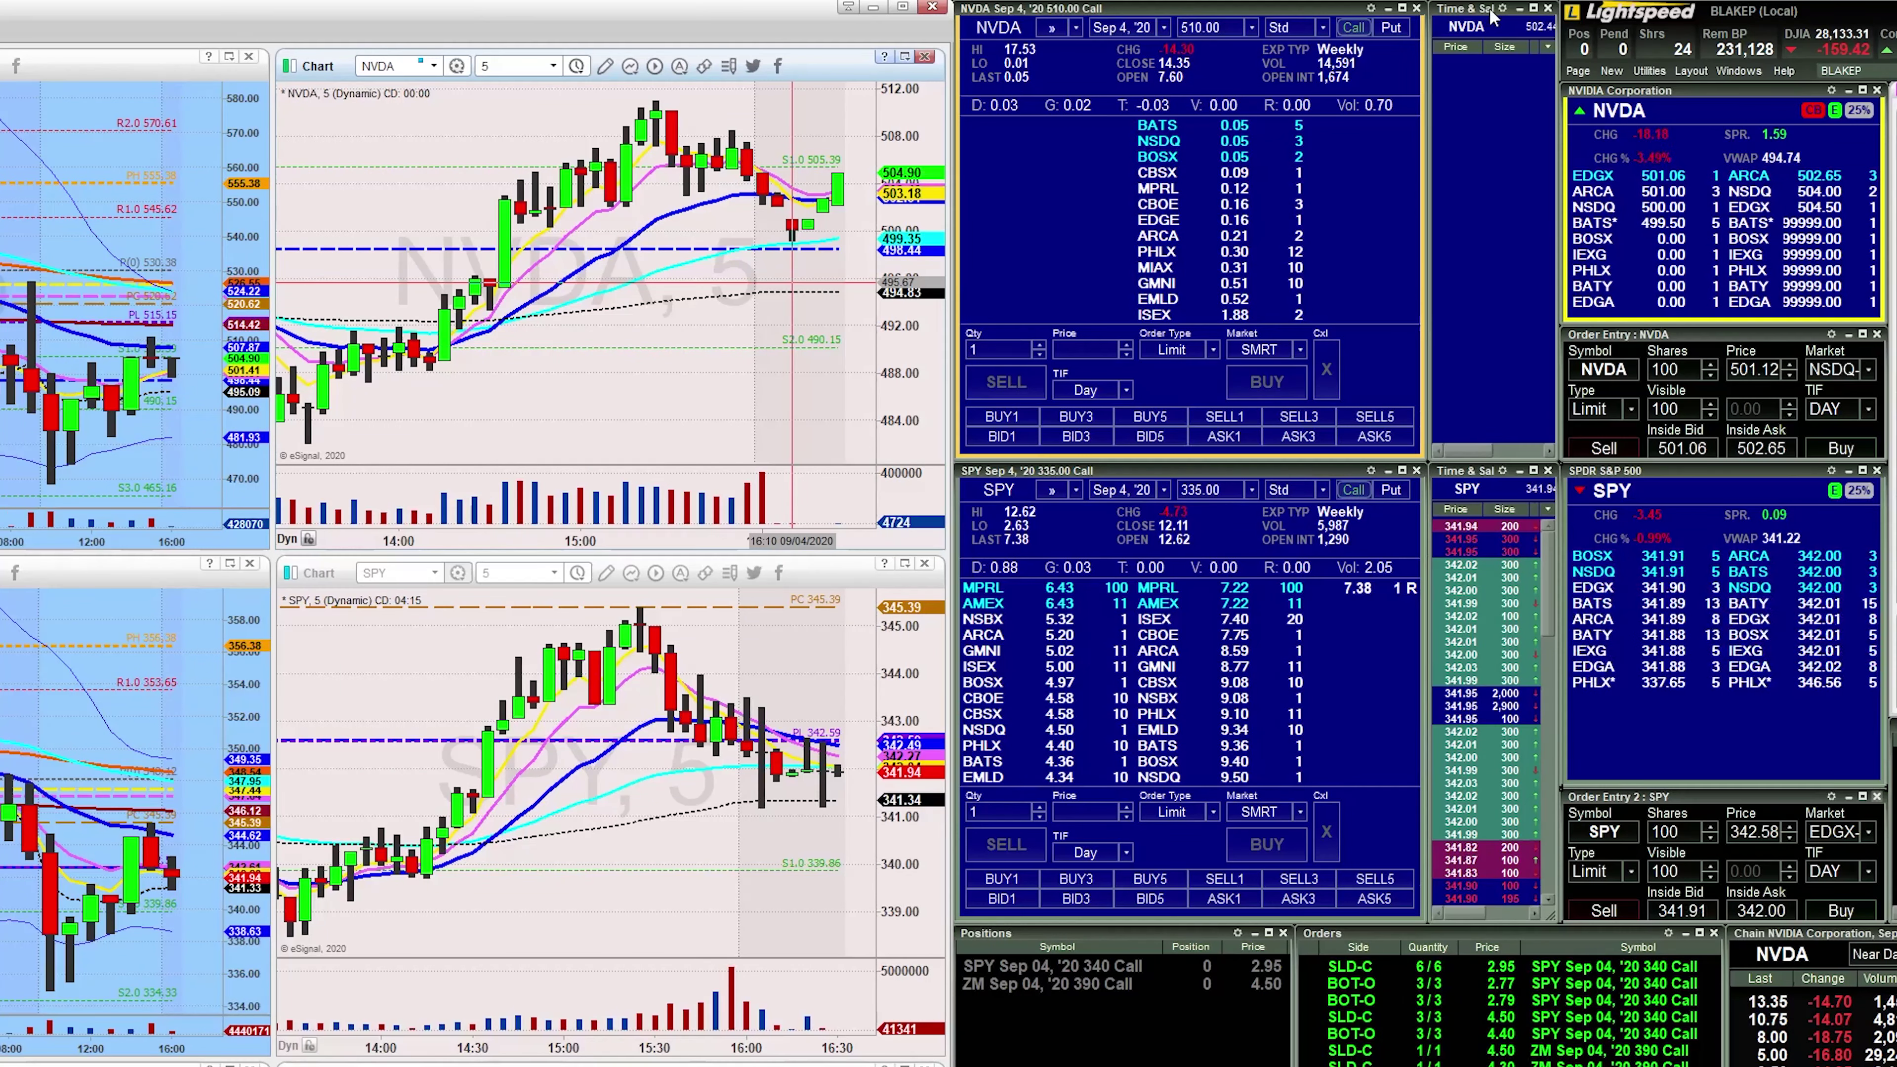
# Load QQQ in the NVDA window group and in the upper five-minute chart
pyautogui.click(1214, 62)
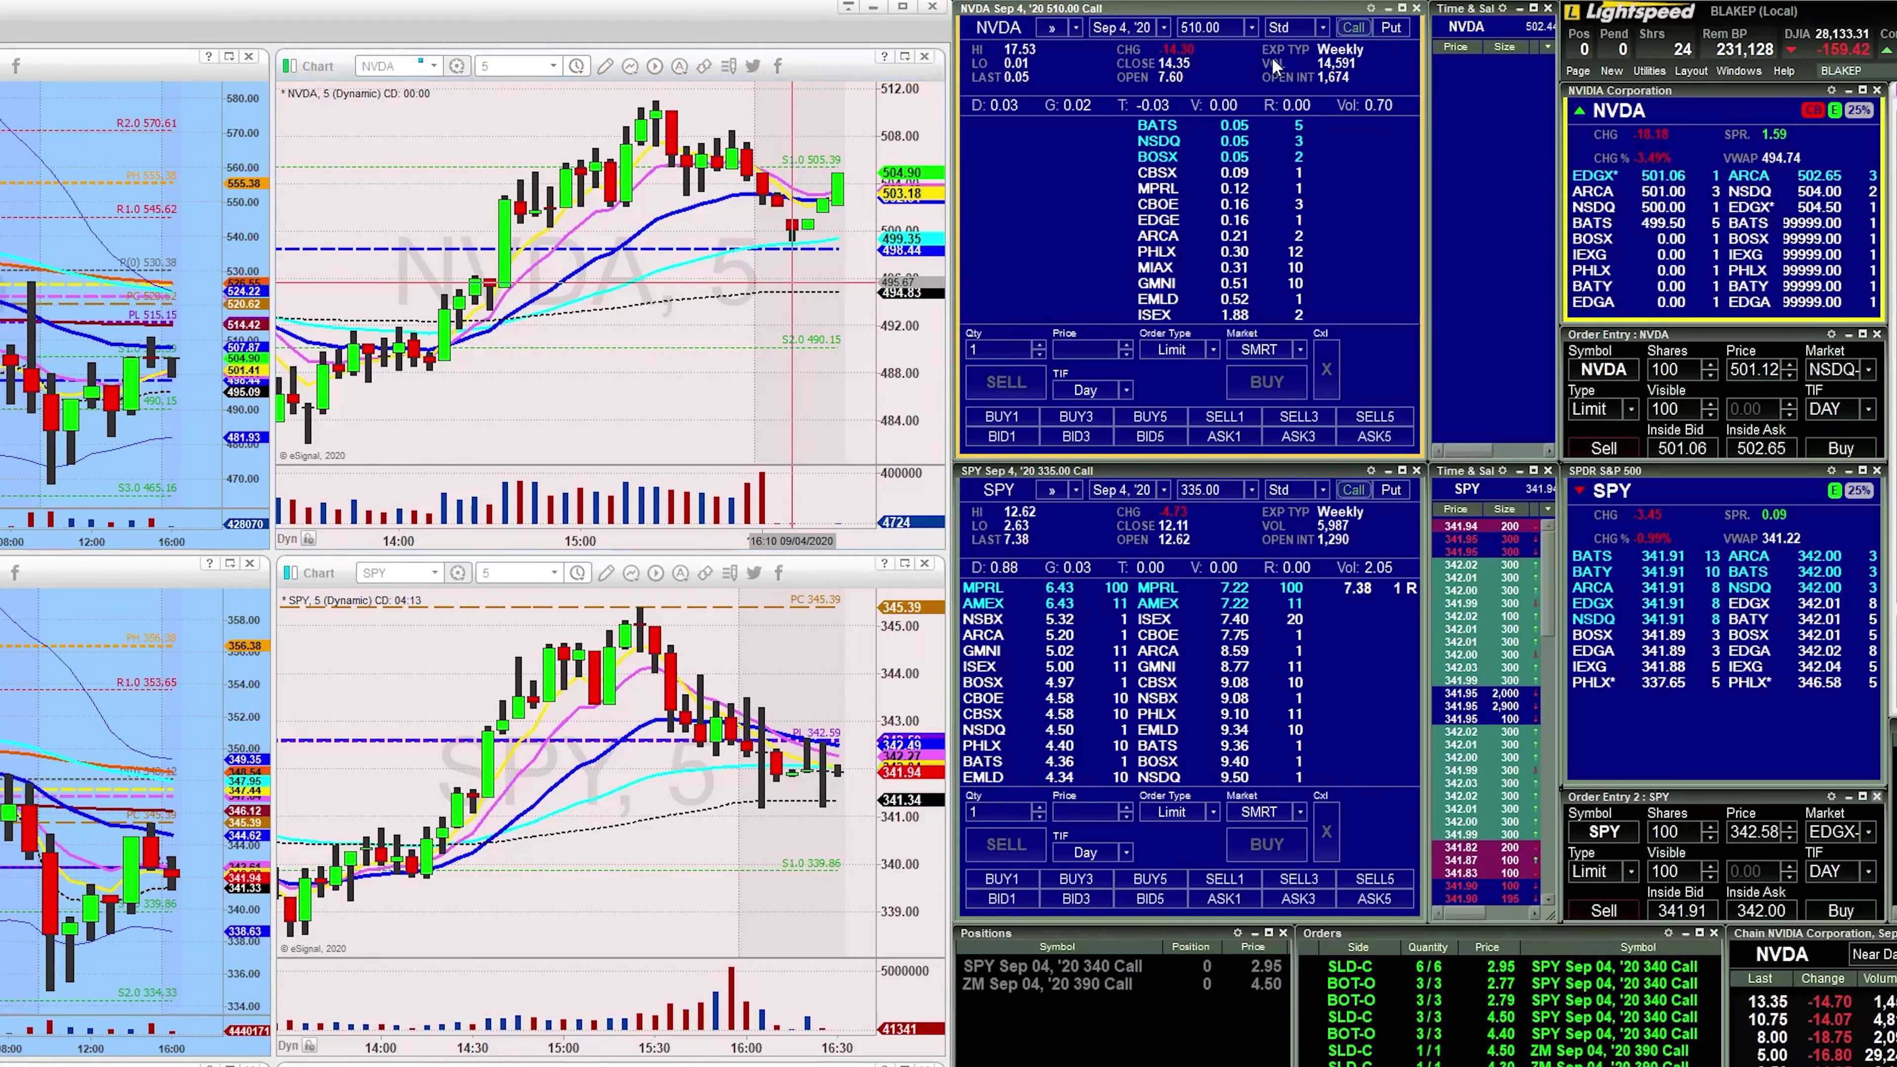
pyautogui.write('QQQ')
pyautogui.press('Return')
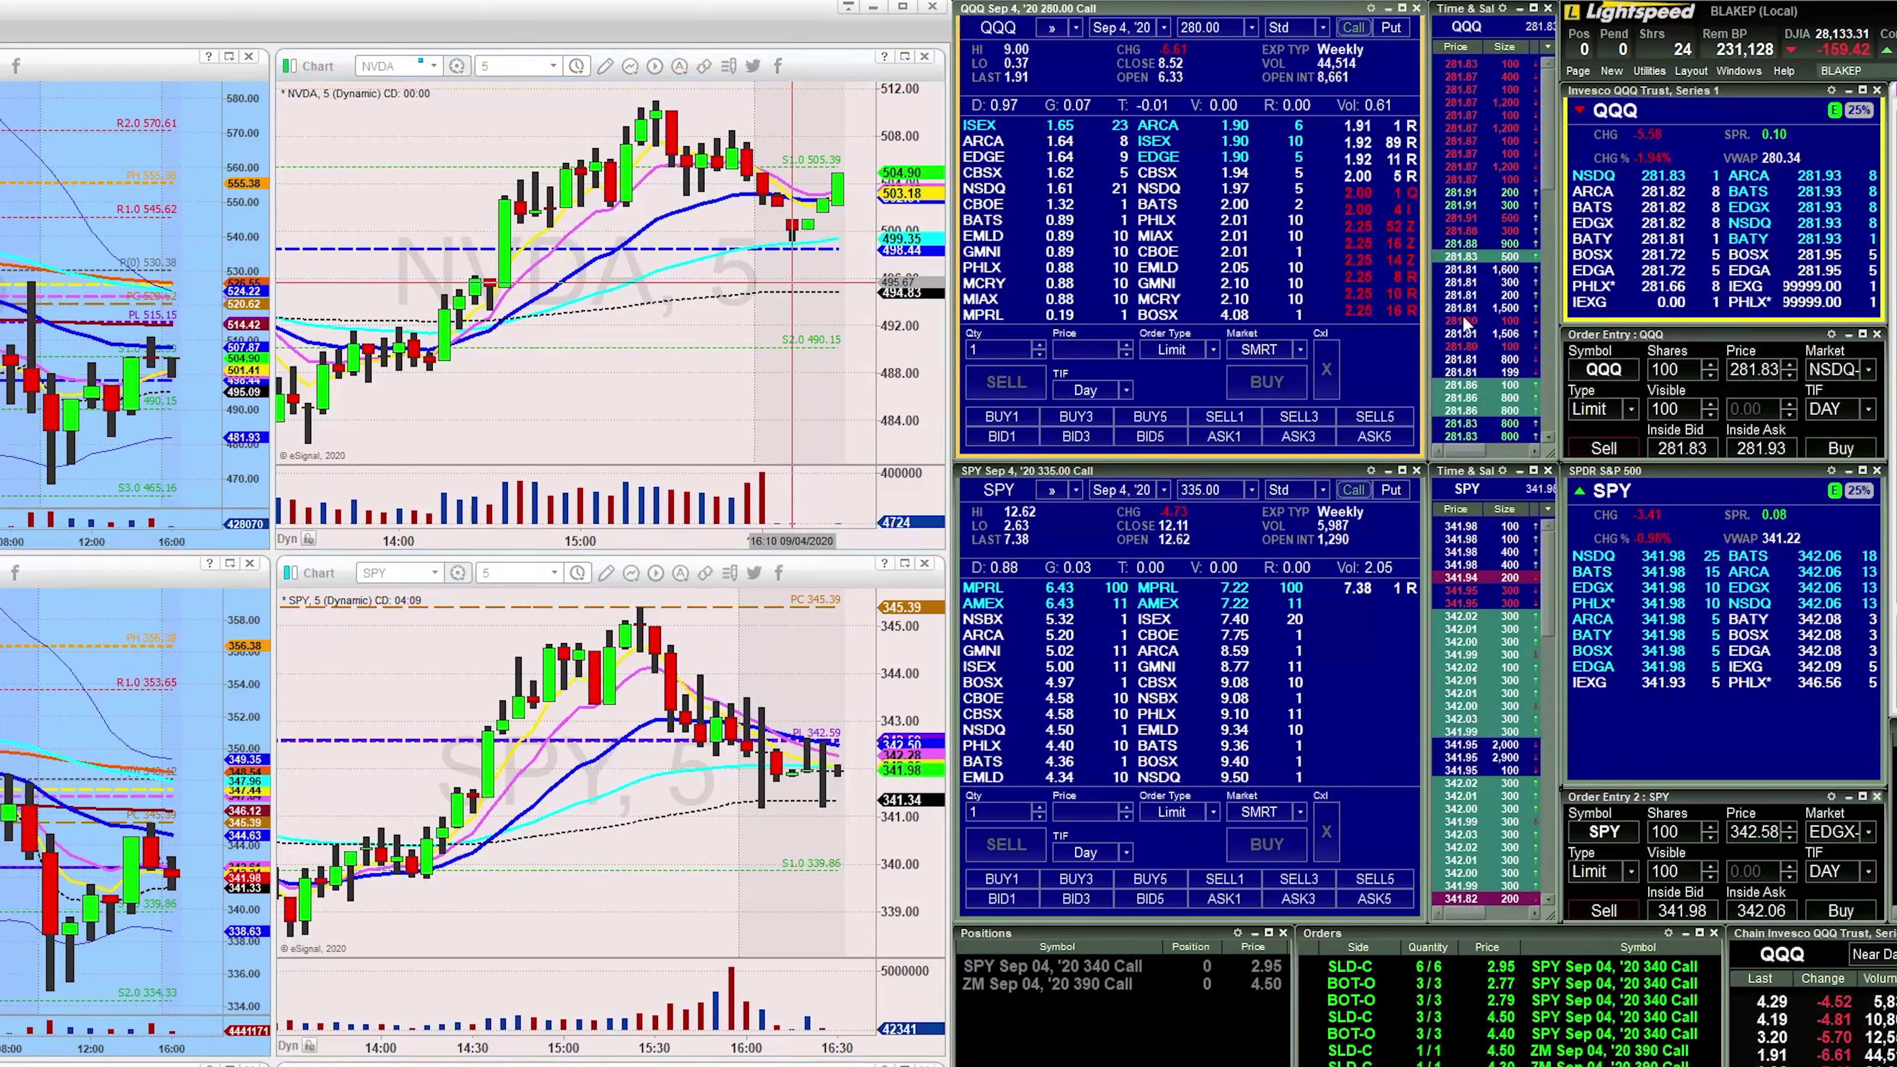
pyautogui.click(480, 163)
pyautogui.write('Q')
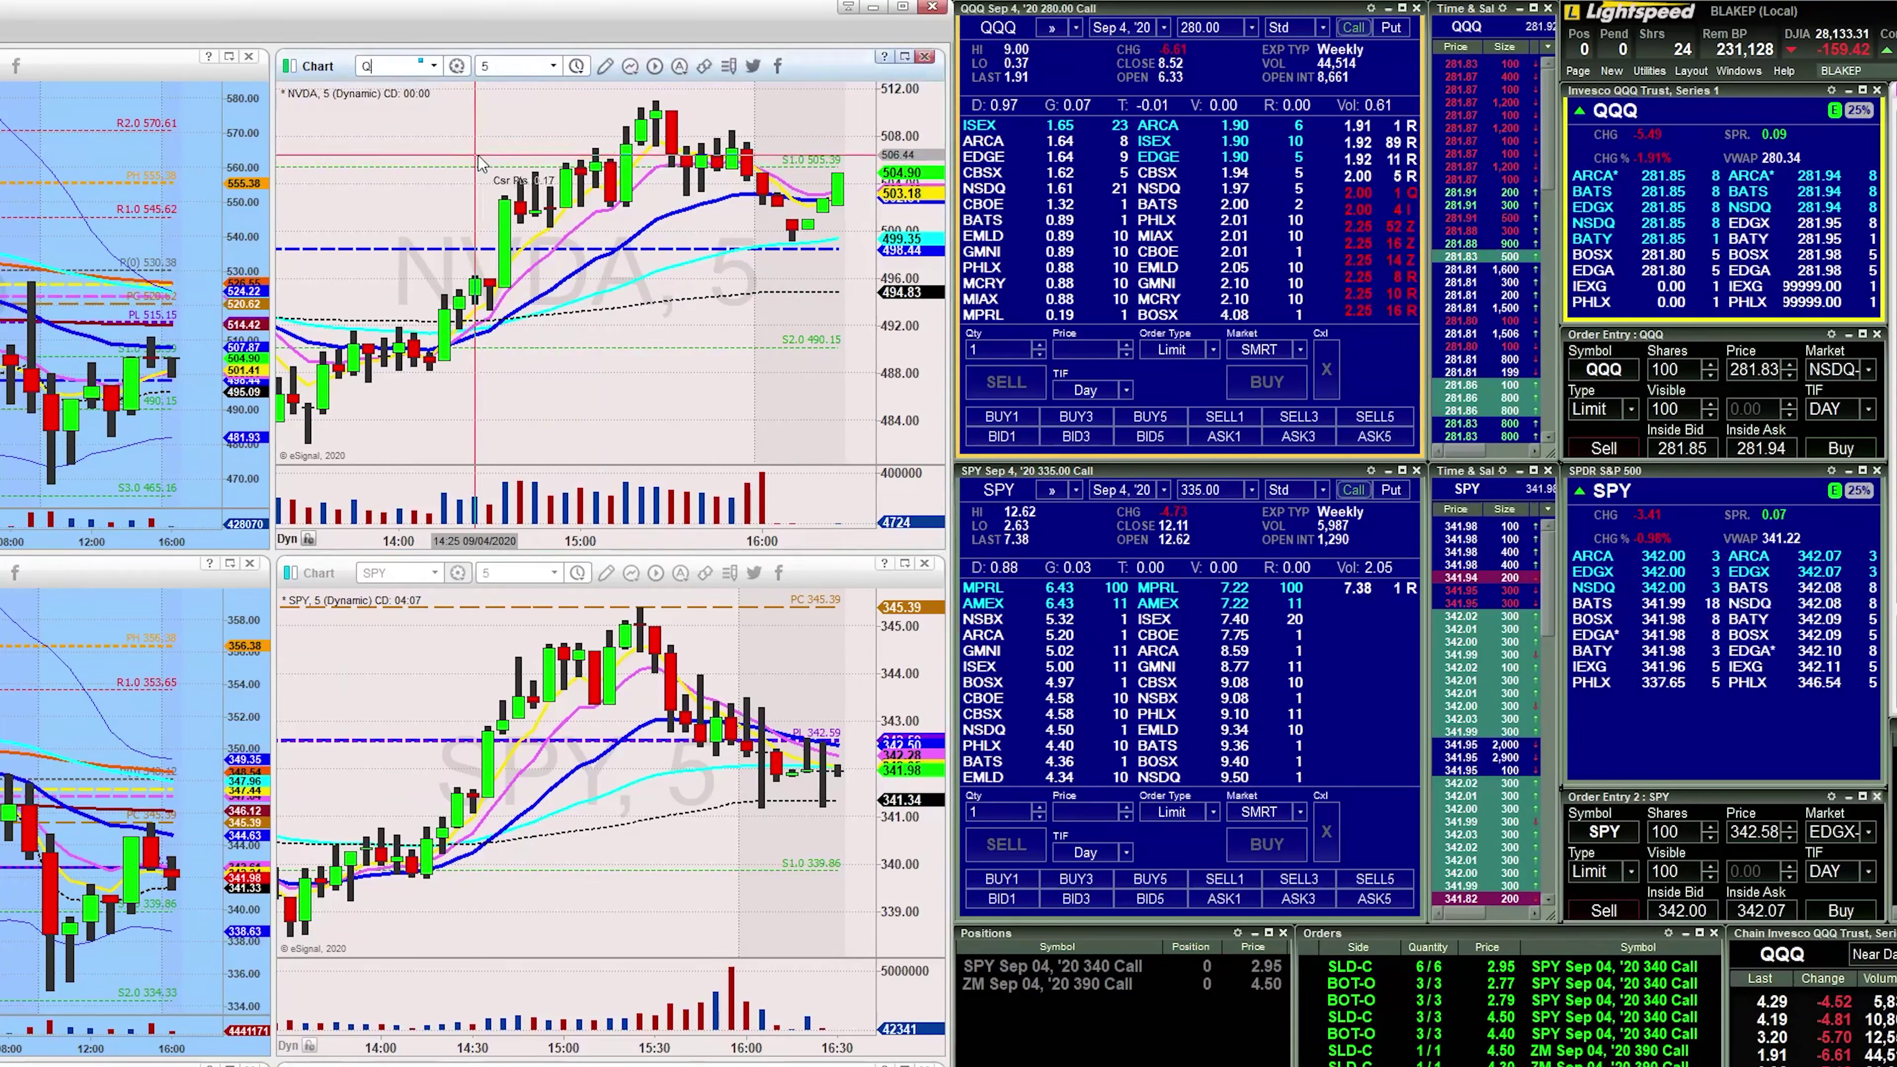
pyautogui.write('QQ')
pyautogui.press('Return')
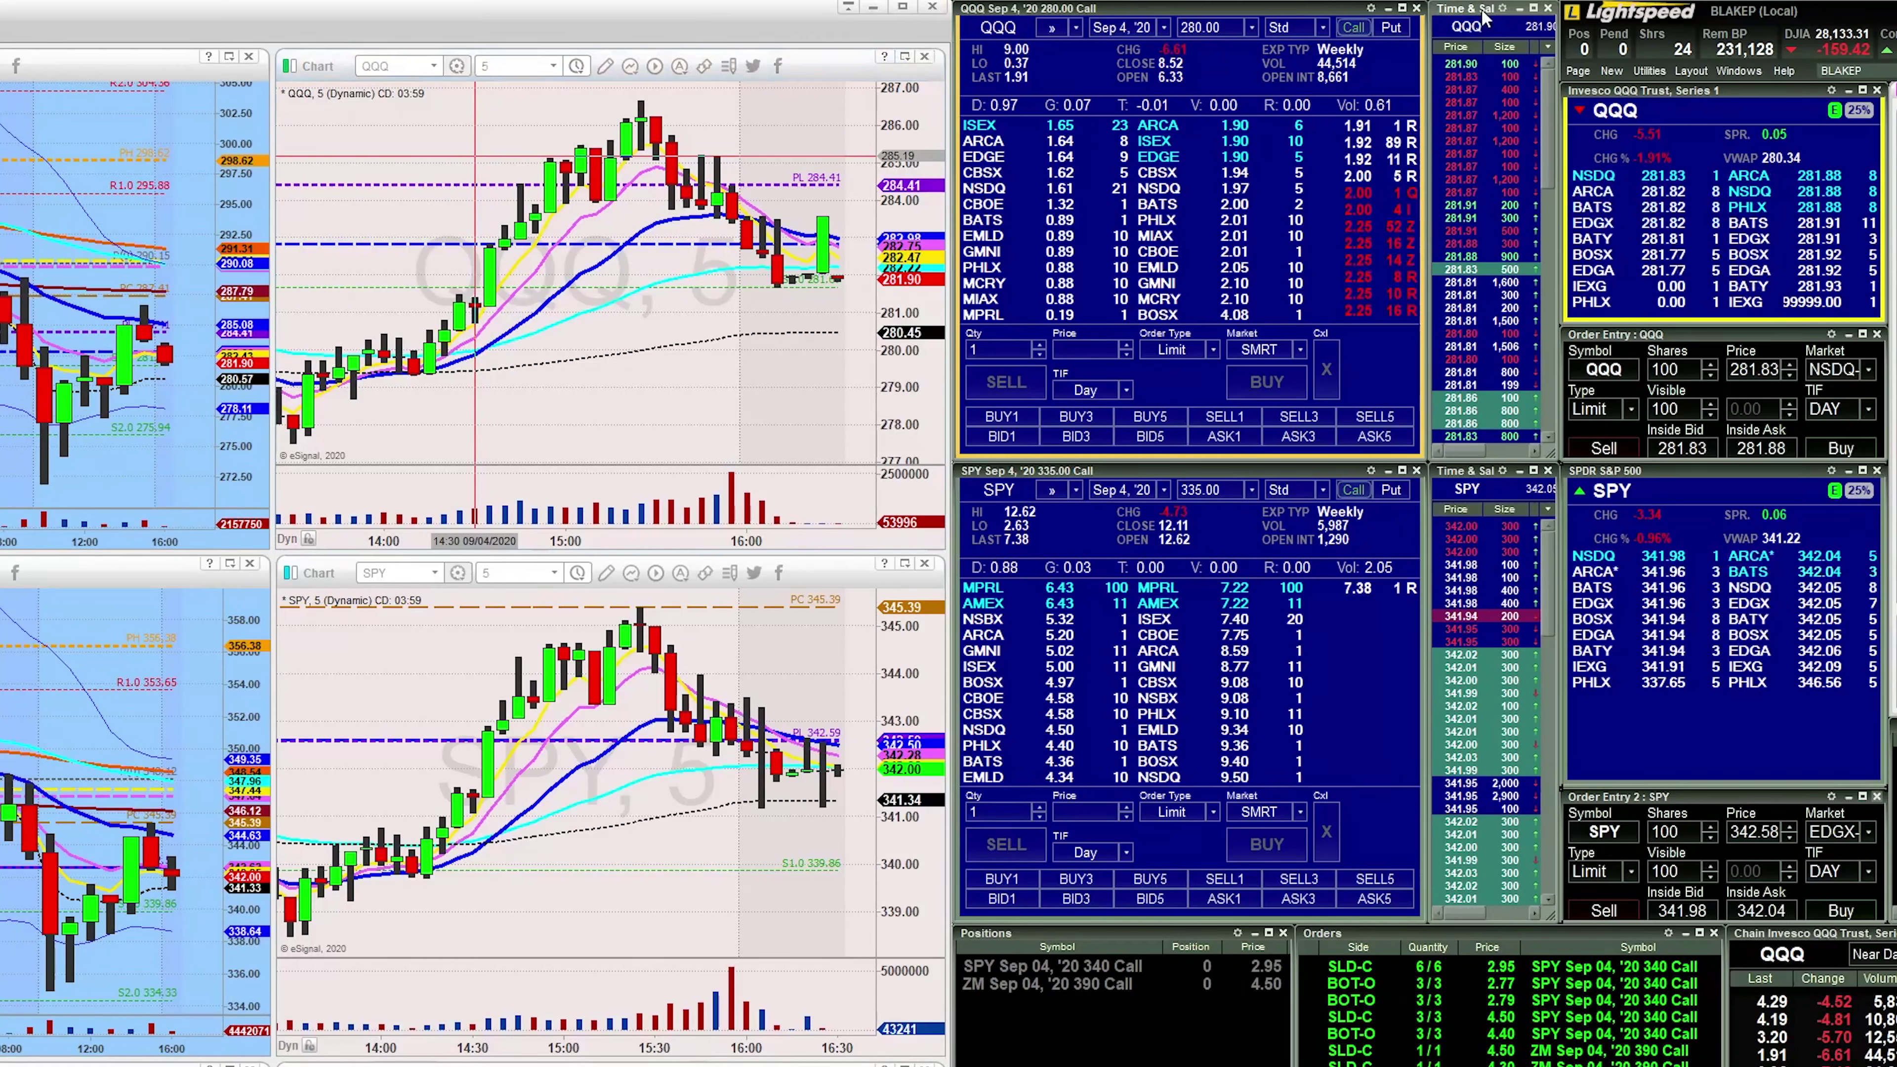
pyautogui.moveTo(1557, 8)
pyautogui.mouseDown()
pyautogui.moveTo(1426, 45)
pyautogui.moveTo(1581, 432)
pyautogui.moveTo(1556, 449)
pyautogui.mouseUp()
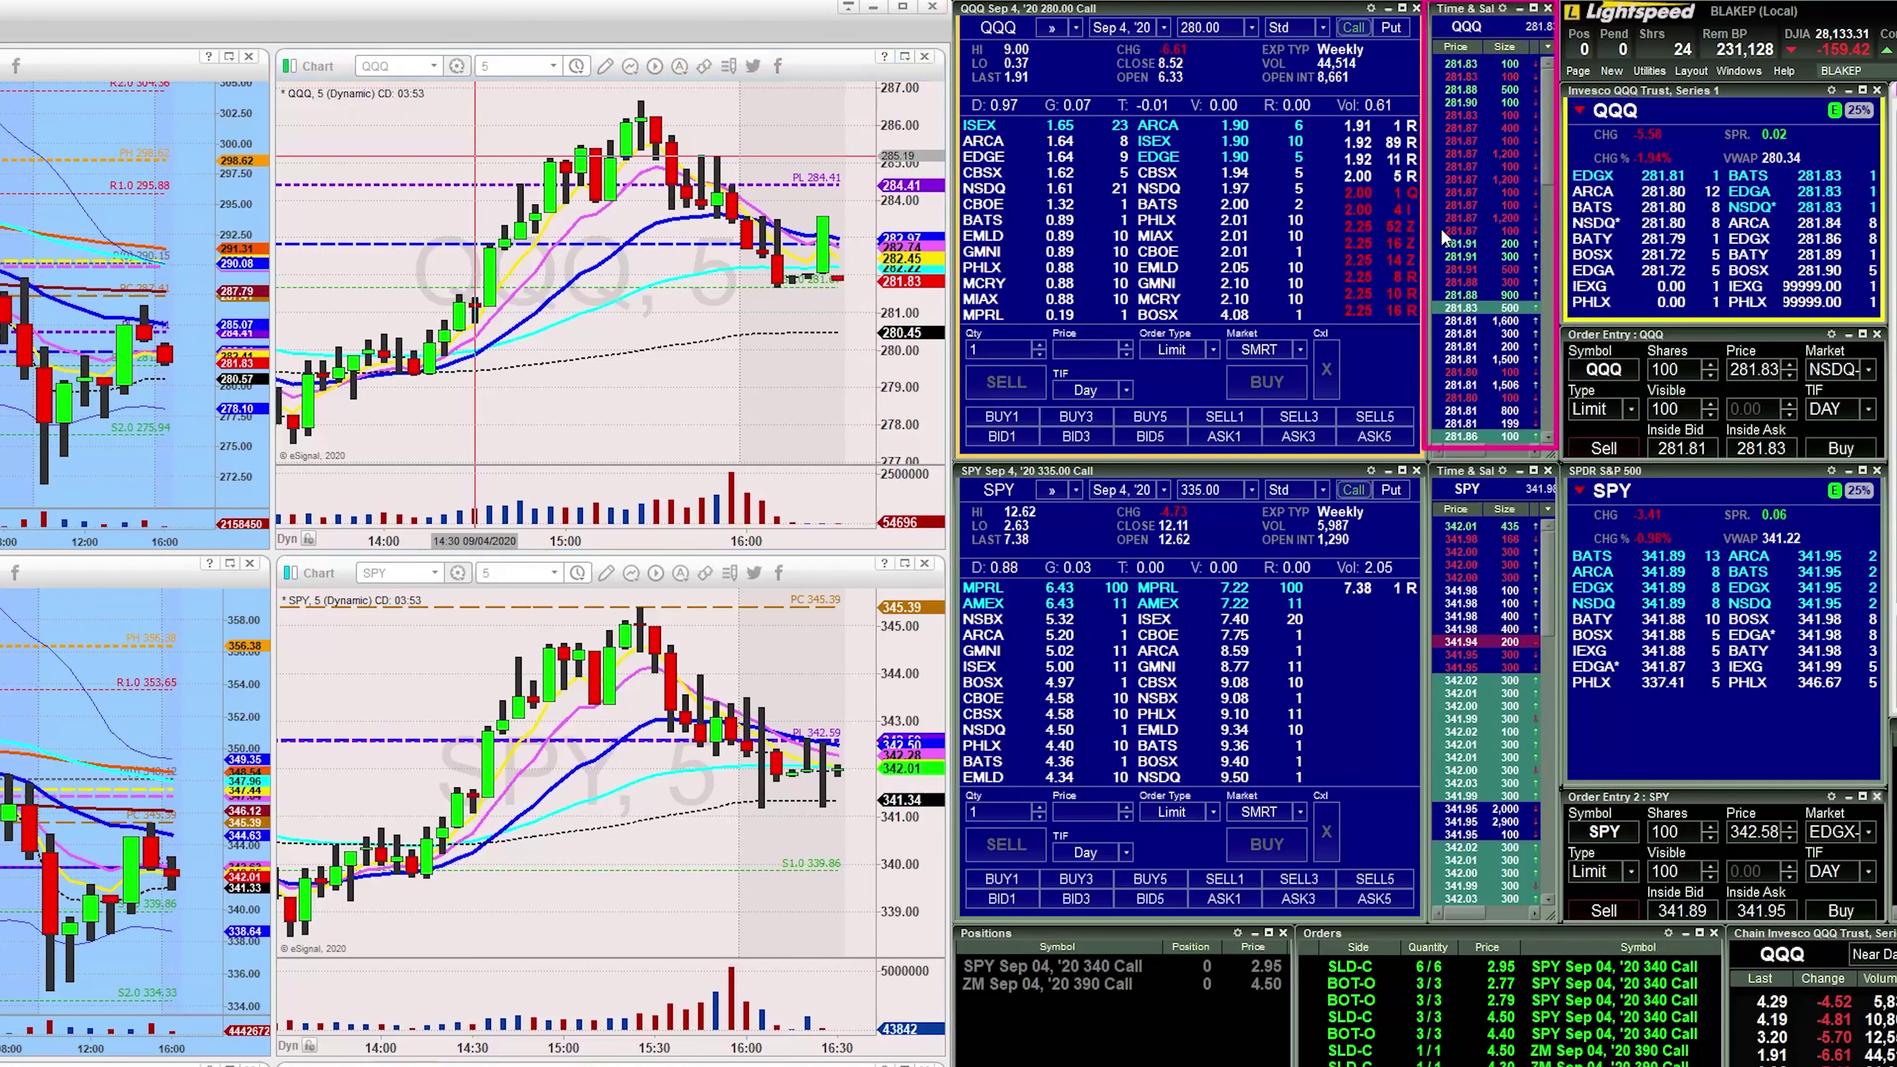
pyautogui.press('Escape')
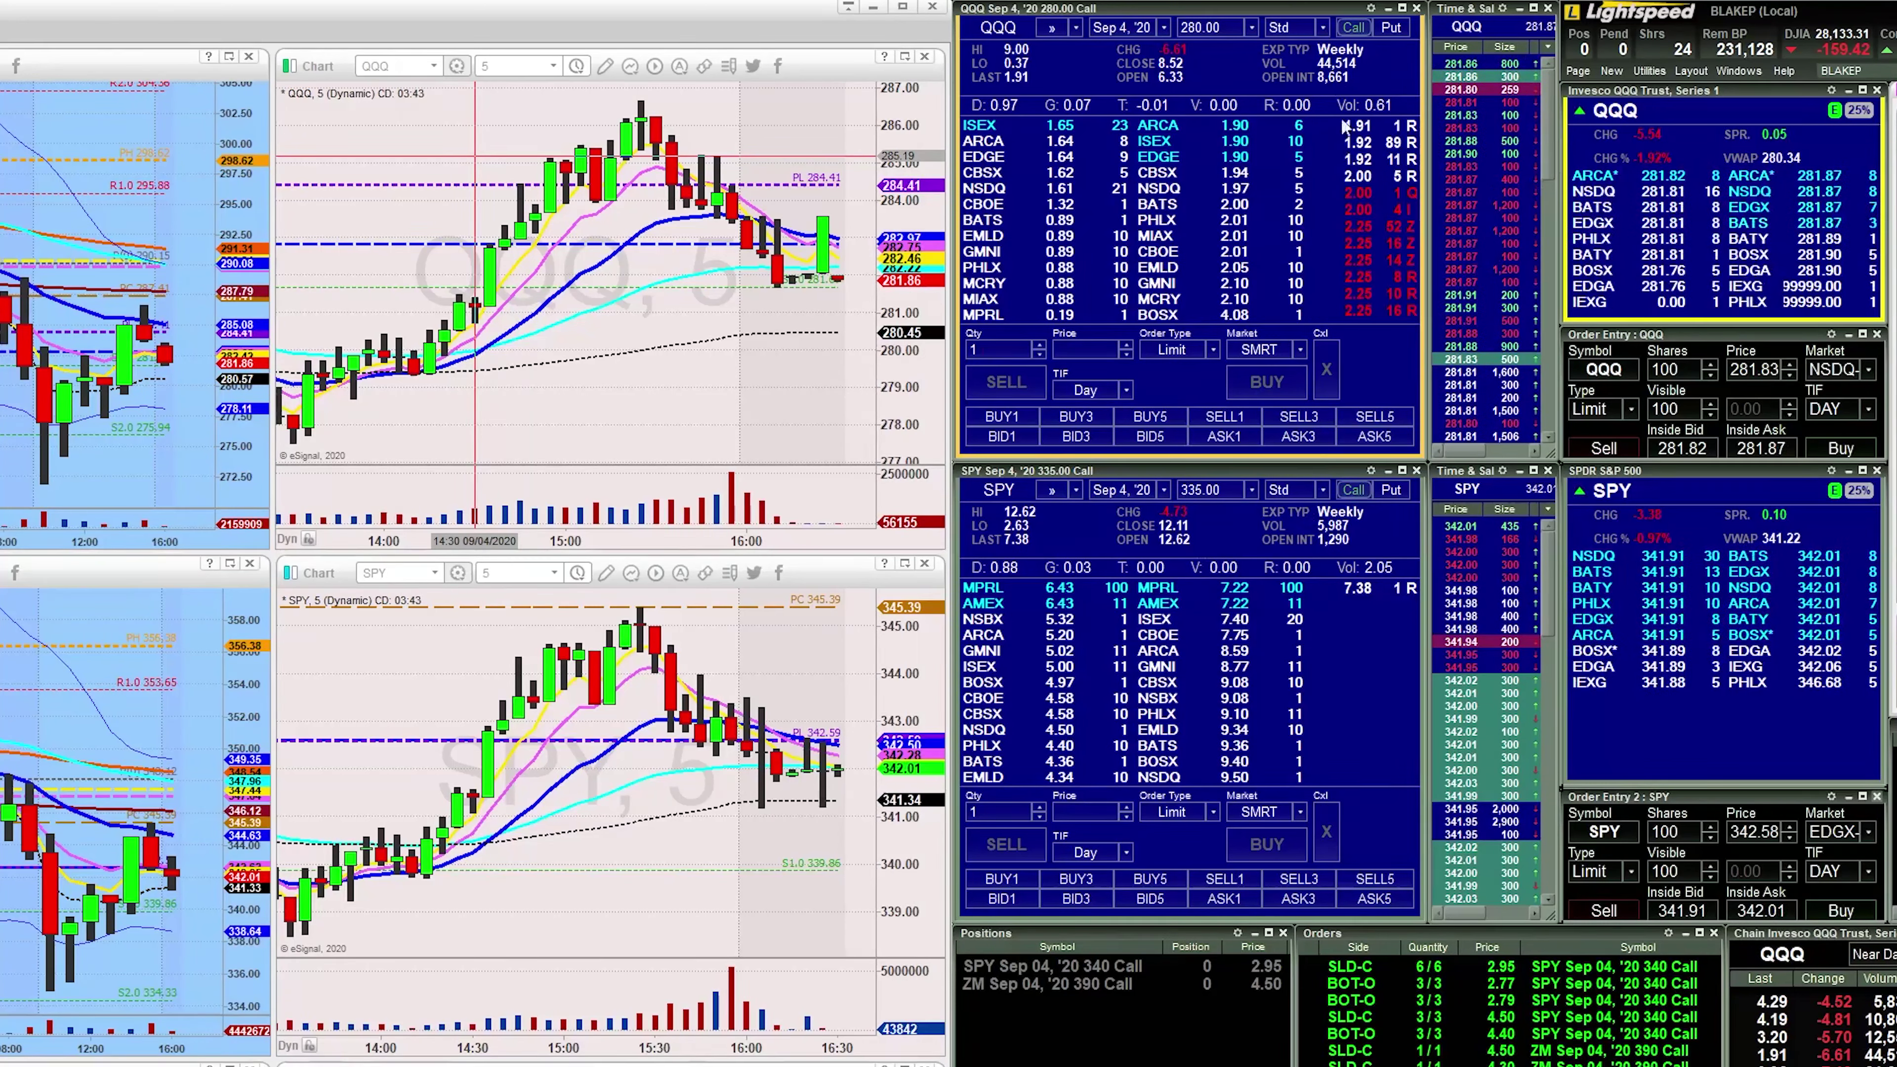
pyautogui.moveTo(1337, 92); pyautogui.dragTo(1421, 329)
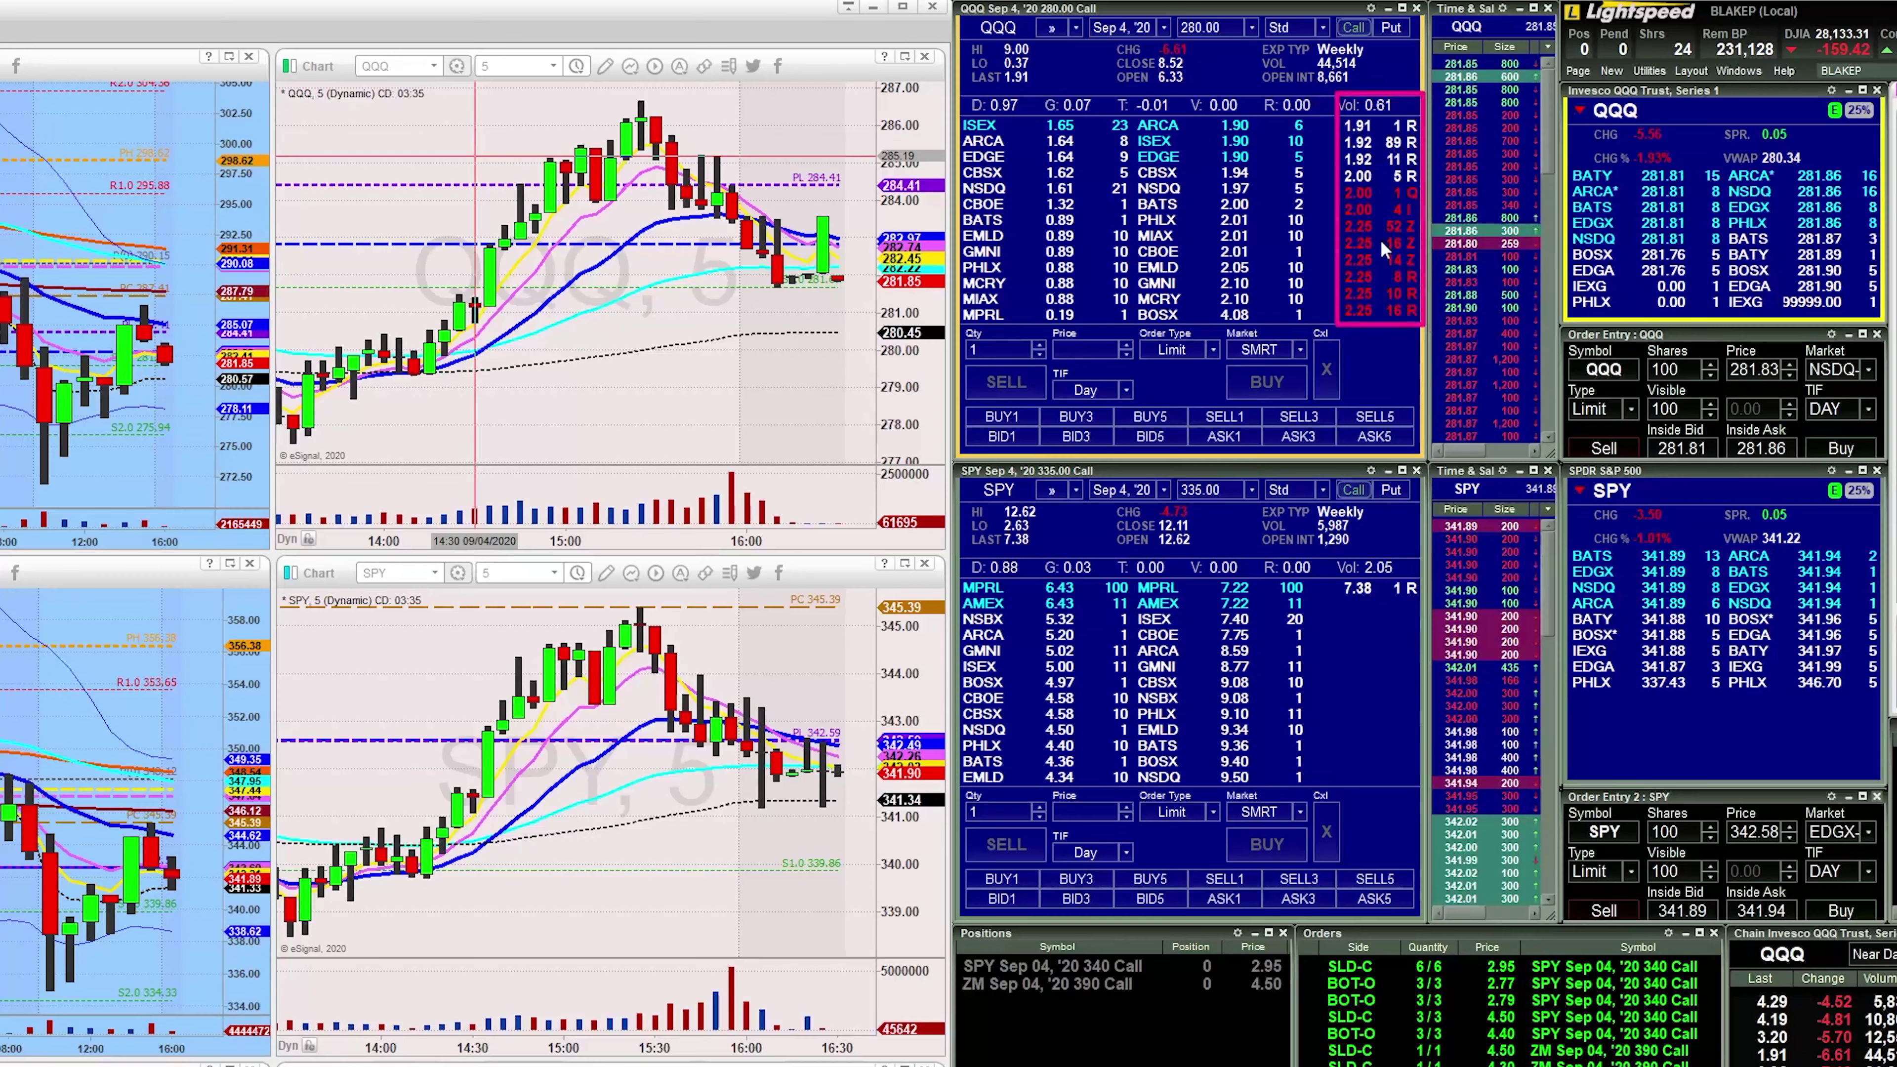
# Examine the bid and ask depth and recent option prints in the QQQ 280.00 Call Level 2 window
pyautogui.moveTo(1005, 114); pyautogui.dragTo(1295, 305)
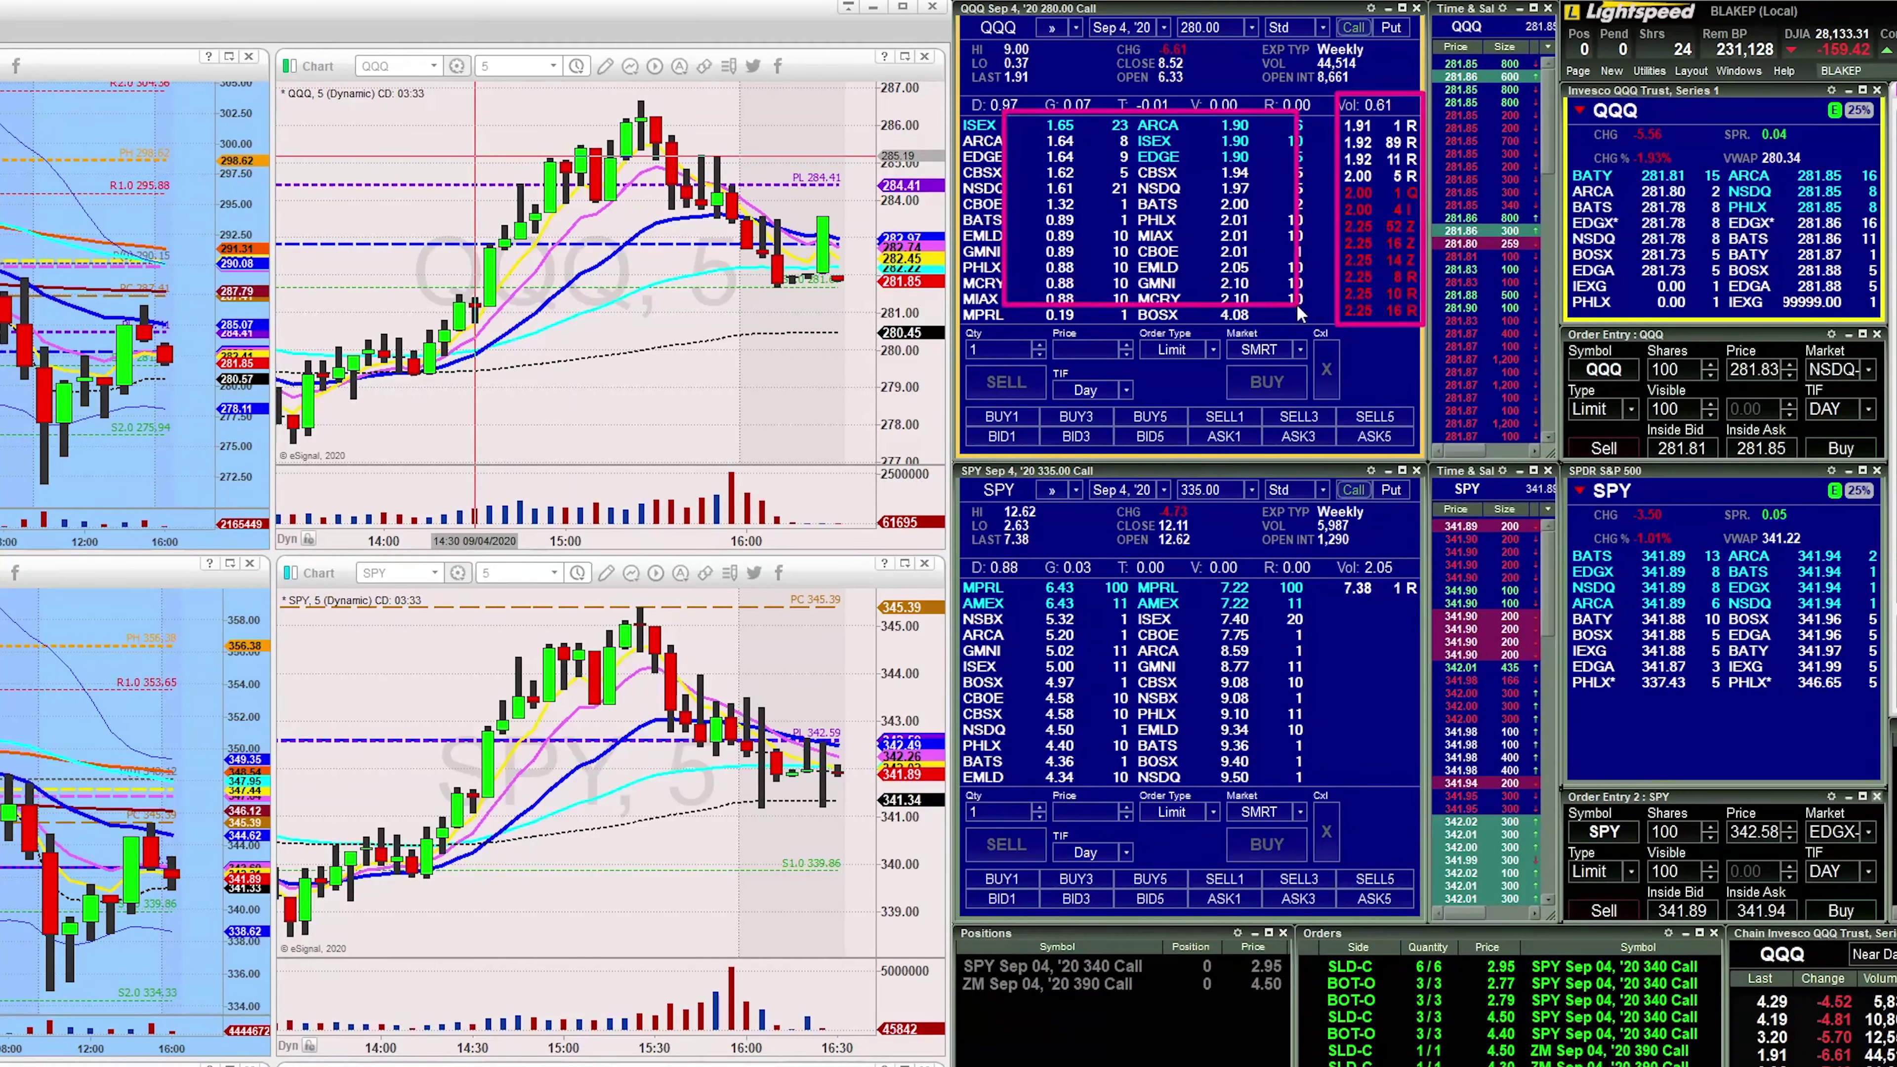
pyautogui.press('Escape')
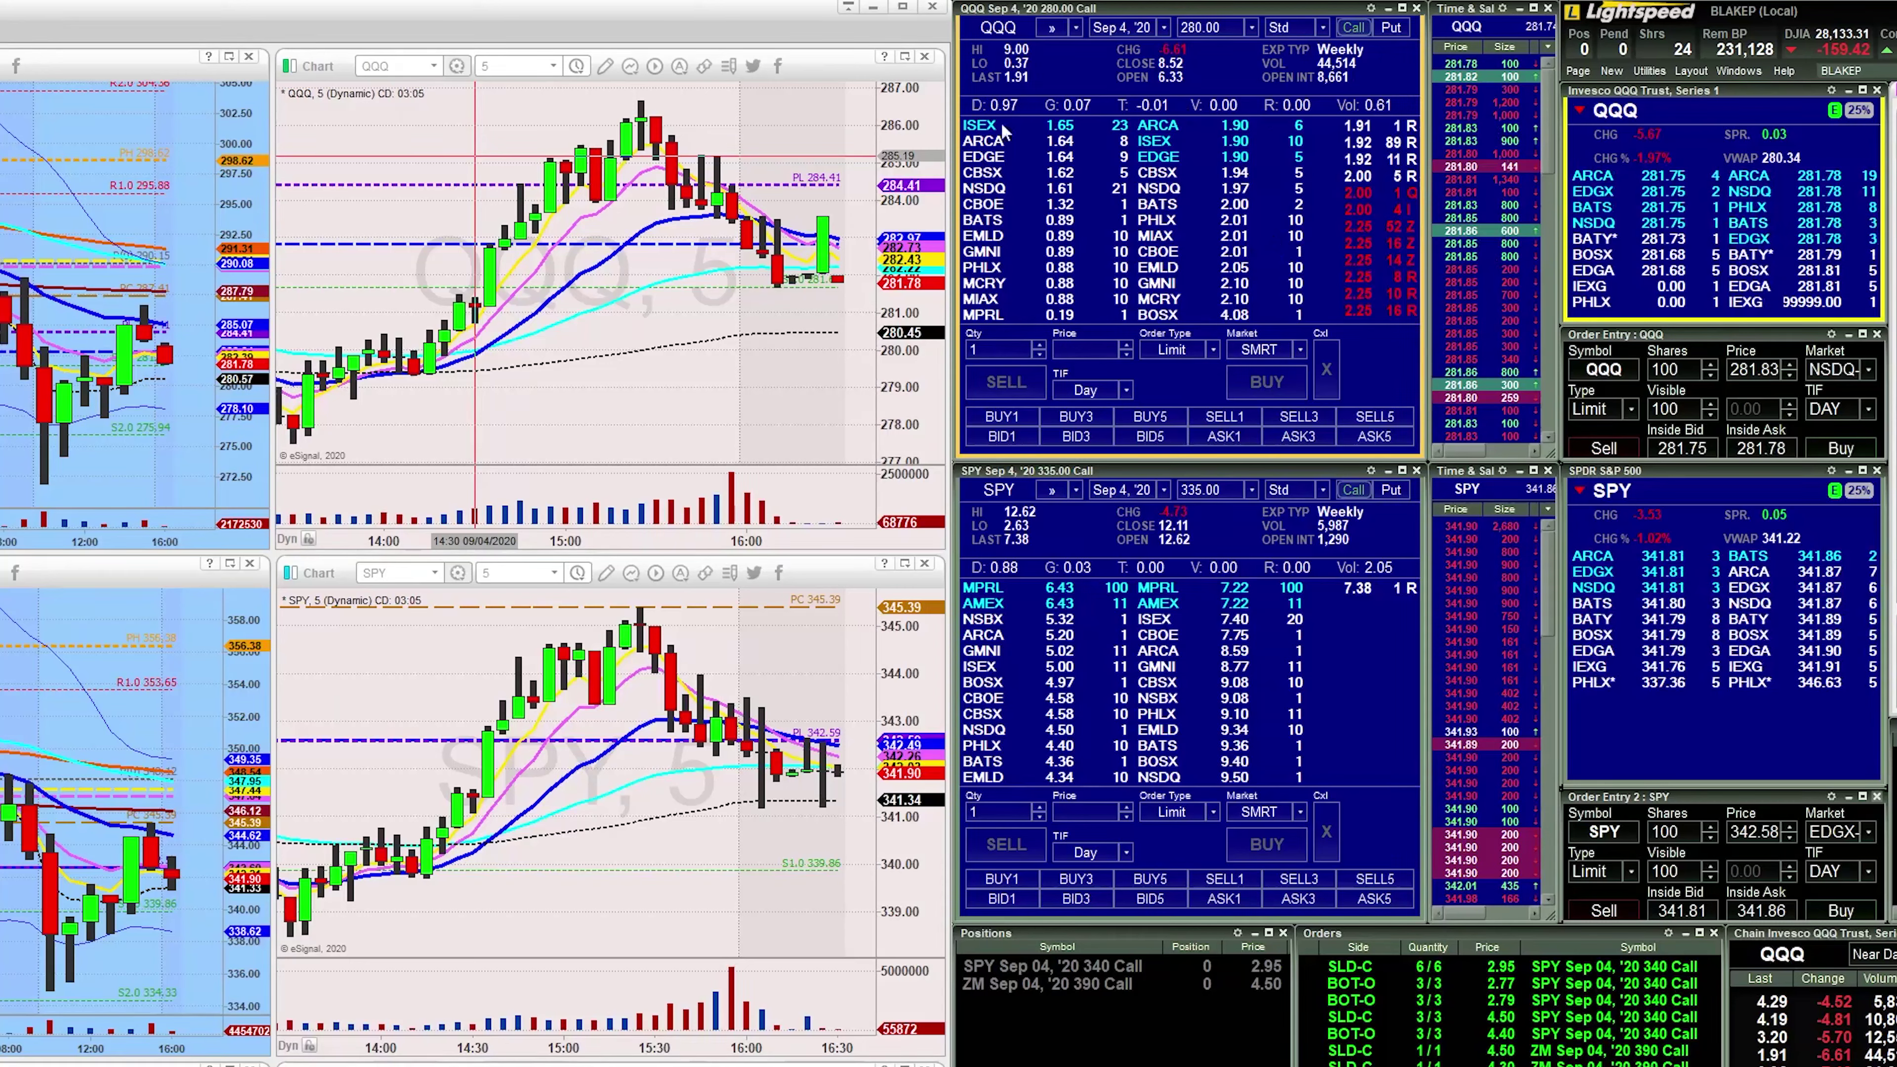
pyautogui.moveTo(1023, 78)
pyautogui.mouseDown()
pyautogui.moveTo(1351, 173)
pyautogui.moveTo(1509, 292)
pyautogui.moveTo(1530, 340)
pyautogui.mouseUp()
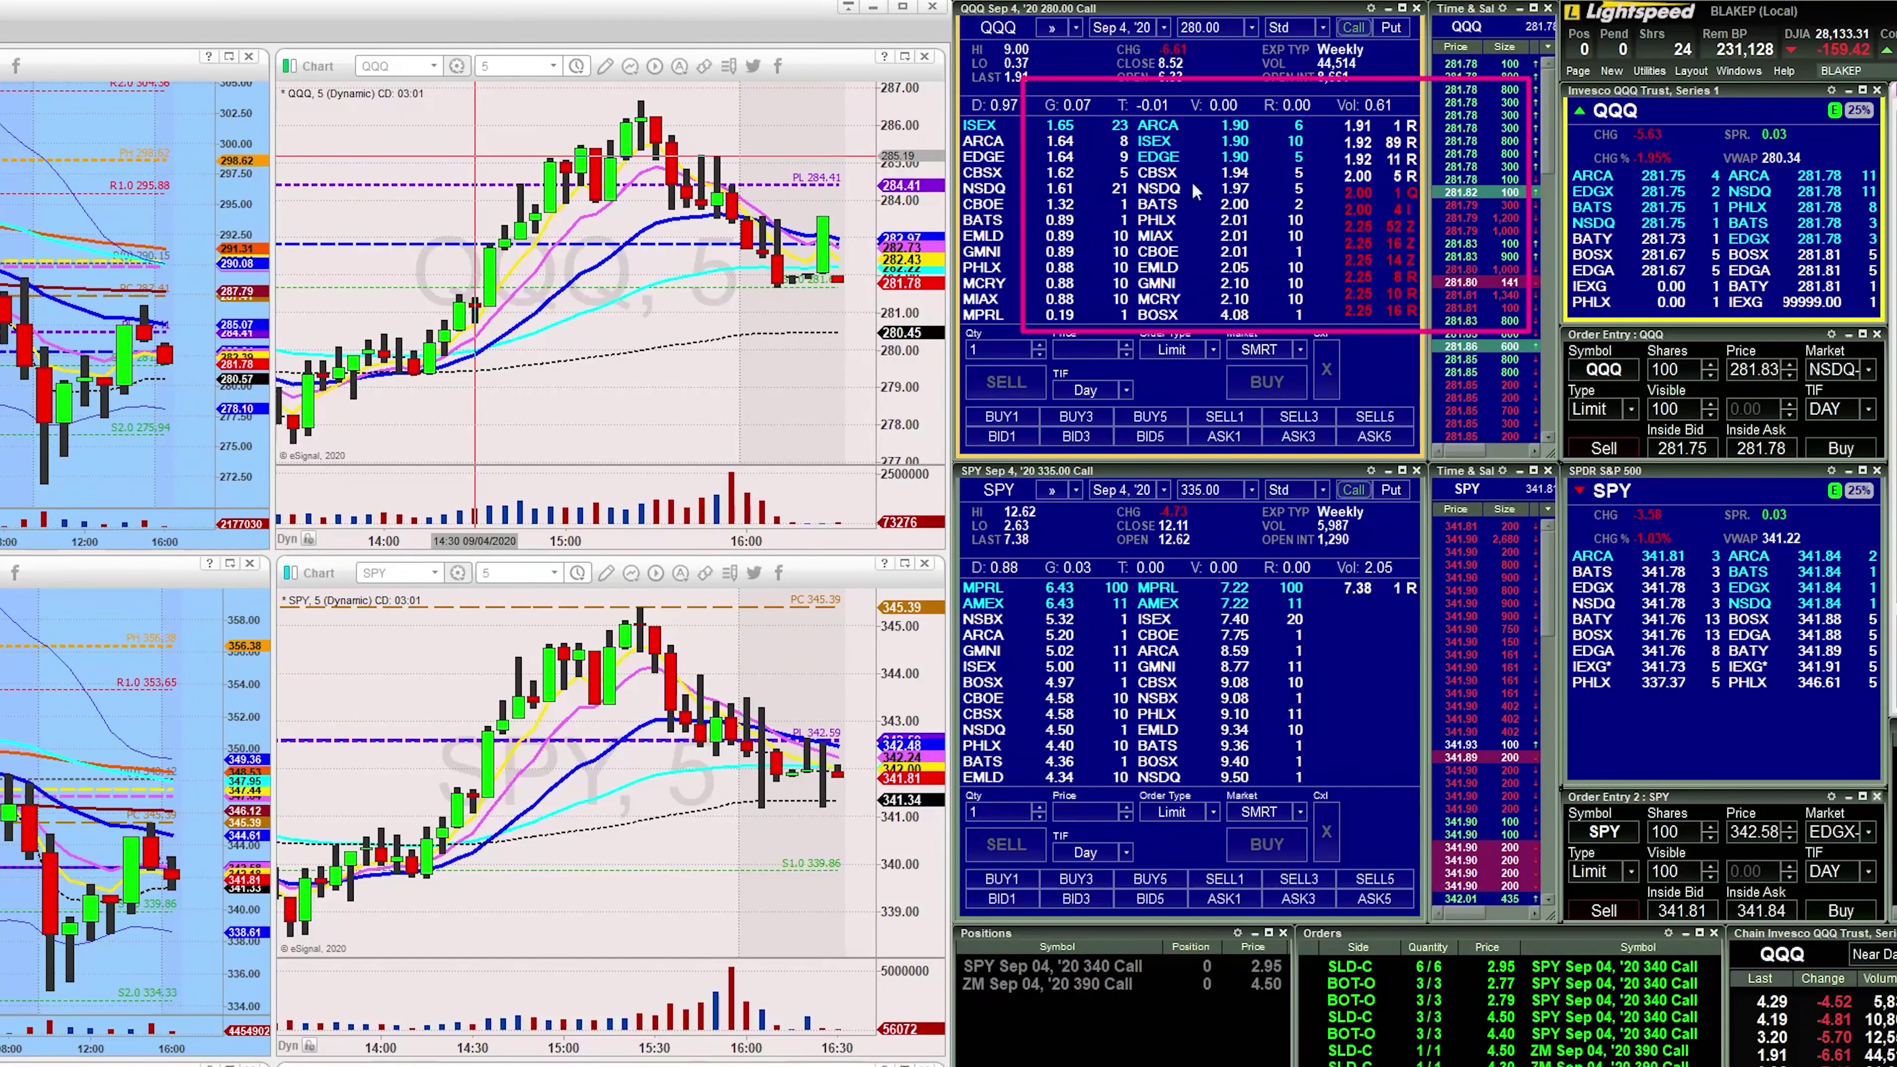
pyautogui.moveTo(668, 174); pyautogui.dragTo(803, 268)
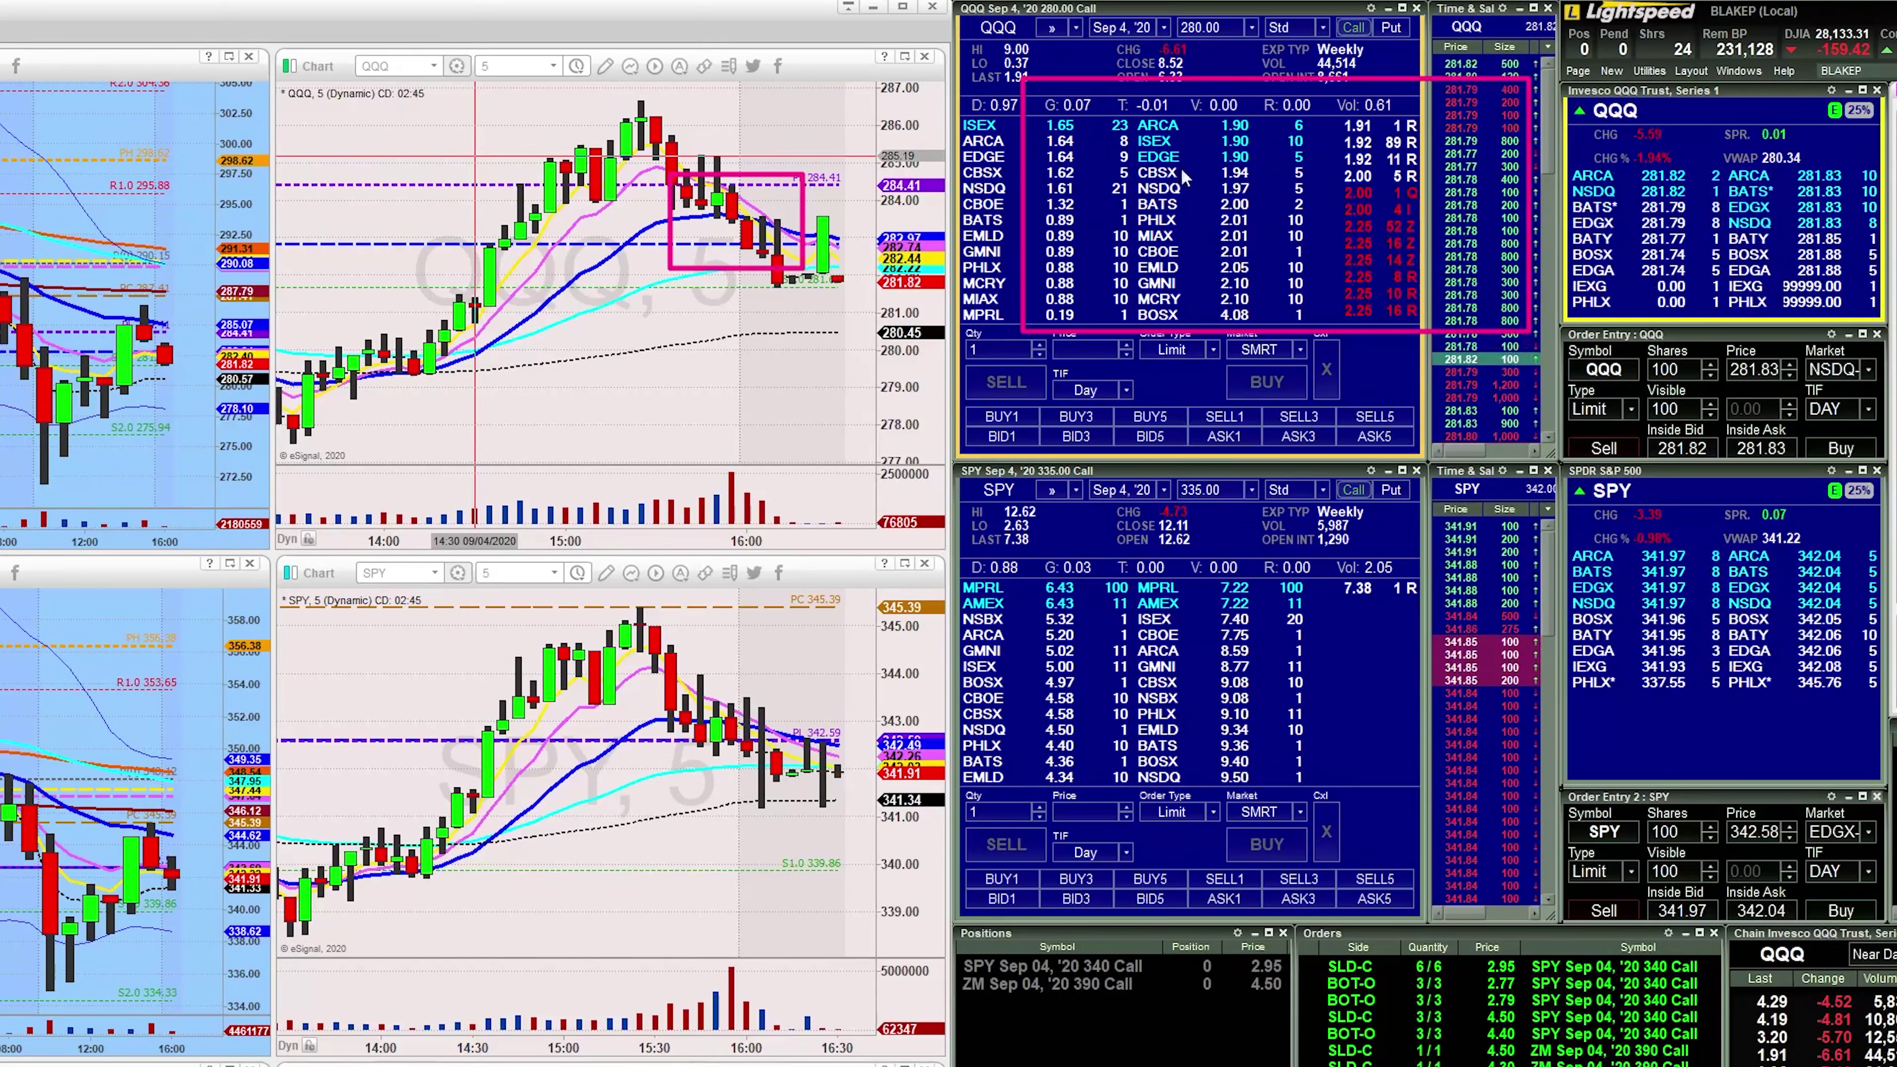
pyautogui.moveTo(1195, 168); pyautogui.dragTo(1631, 111)
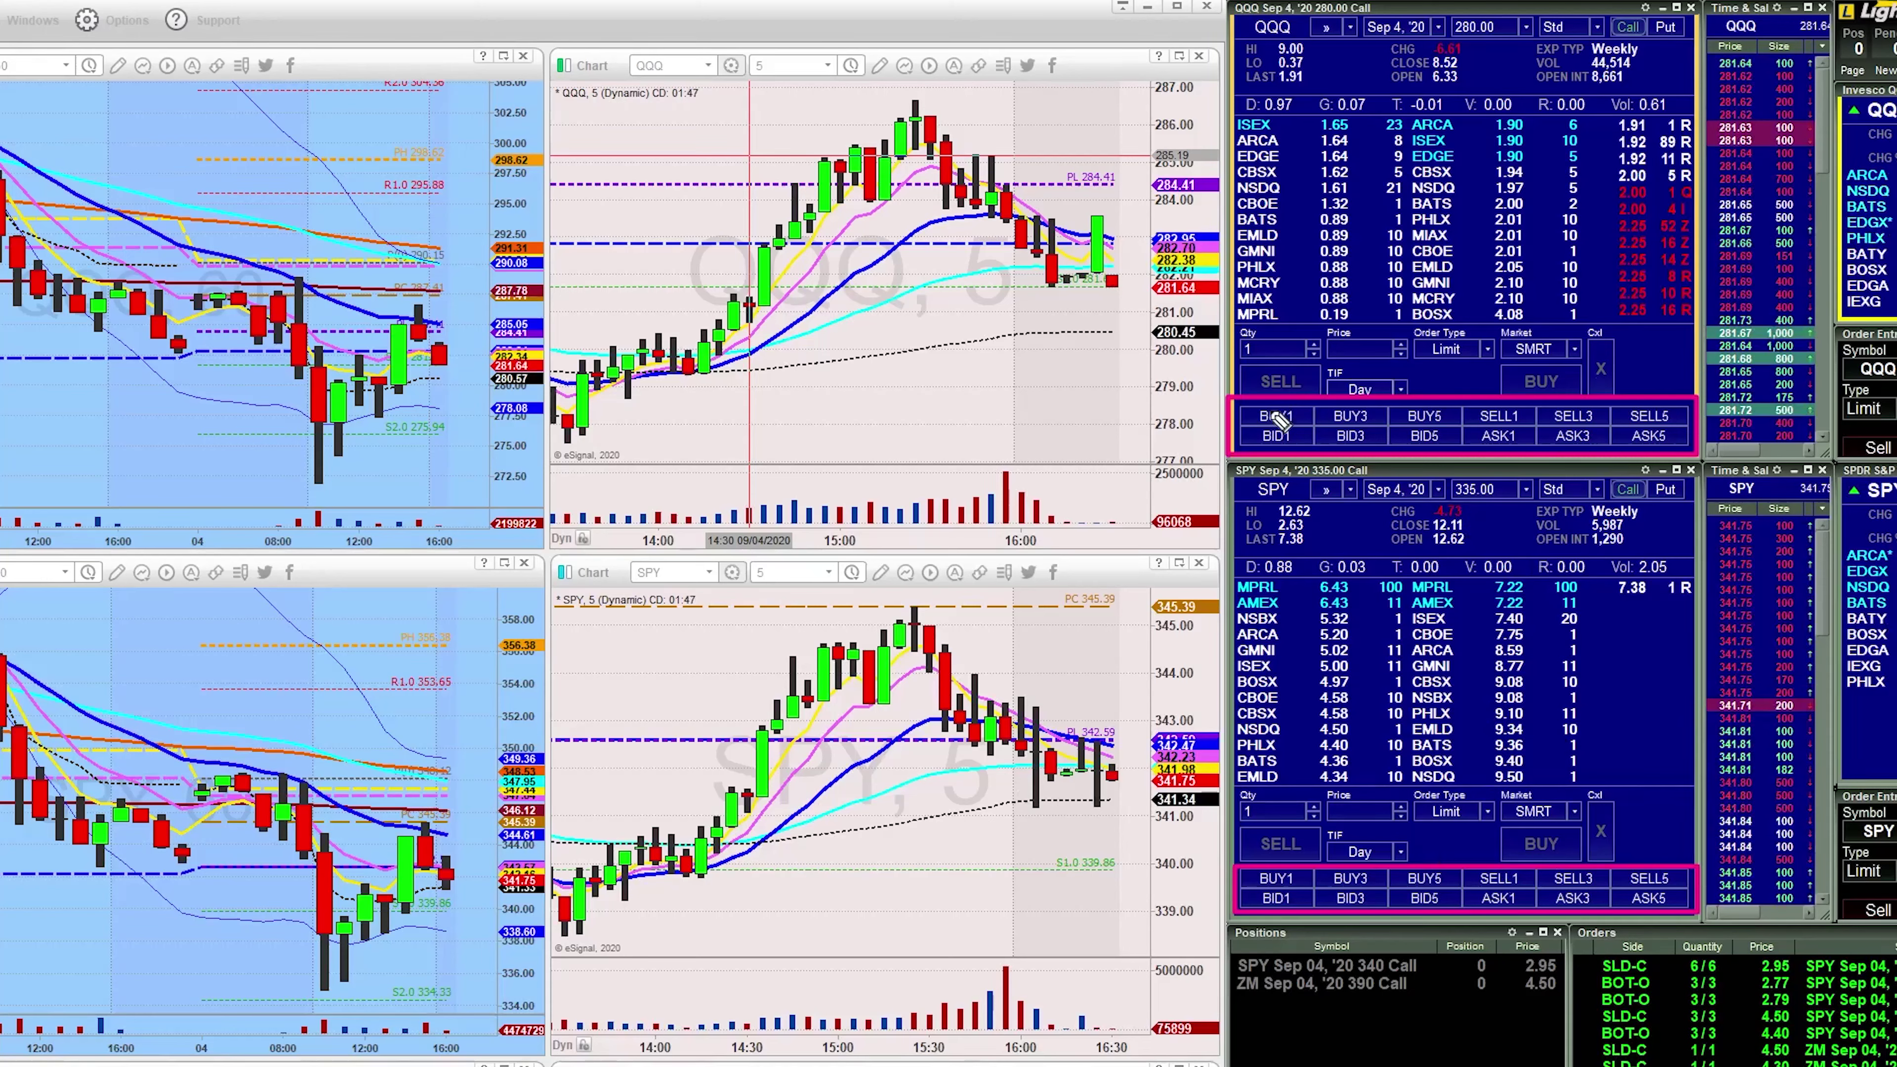
# Examine the BUY1, BUY3, BUY5 and BID1, BID3, BID5 quick-order controls against the QQQ option's best bid and ask
pyautogui.moveTo(1295, 410)
pyautogui.mouseDown()
pyautogui.moveTo(1328, 375)
pyautogui.moveTo(1470, 385)
pyautogui.mouseUp()
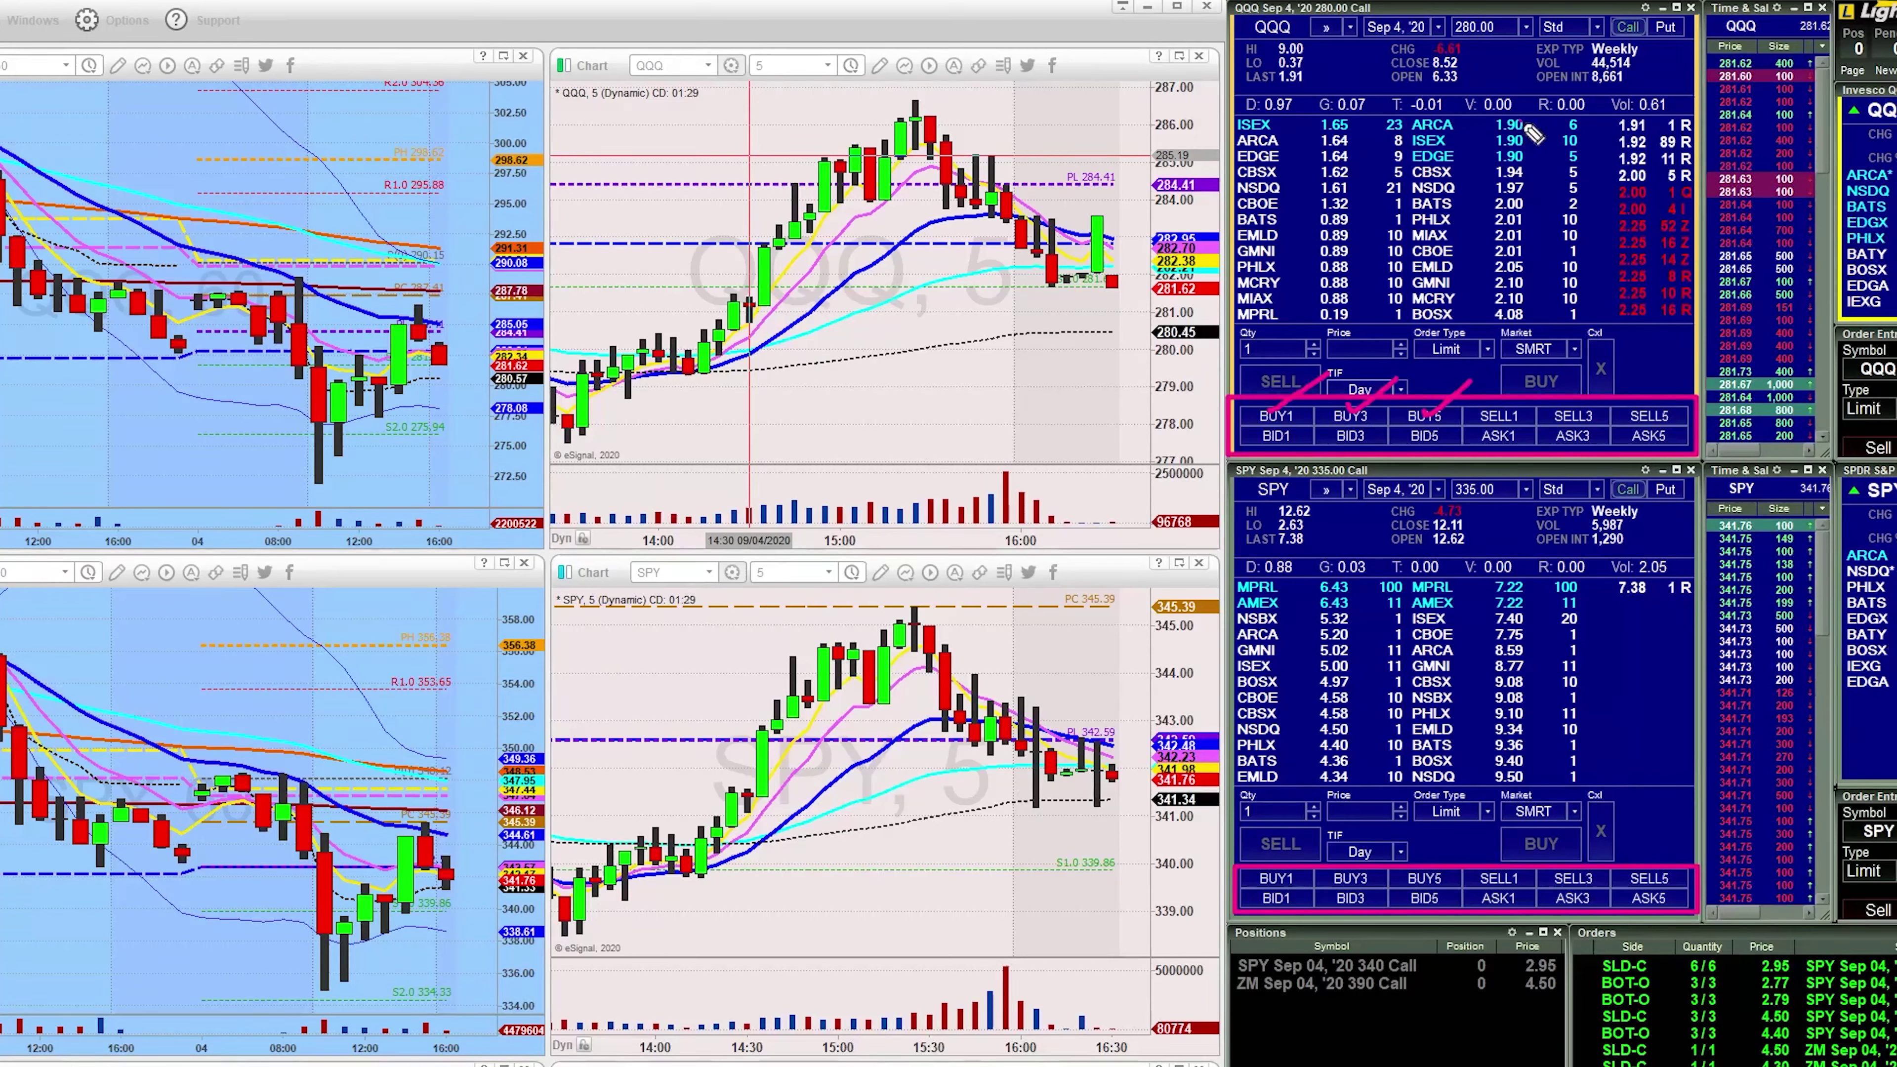
pyautogui.moveTo(1559, 103); pyautogui.dragTo(1561, 99)
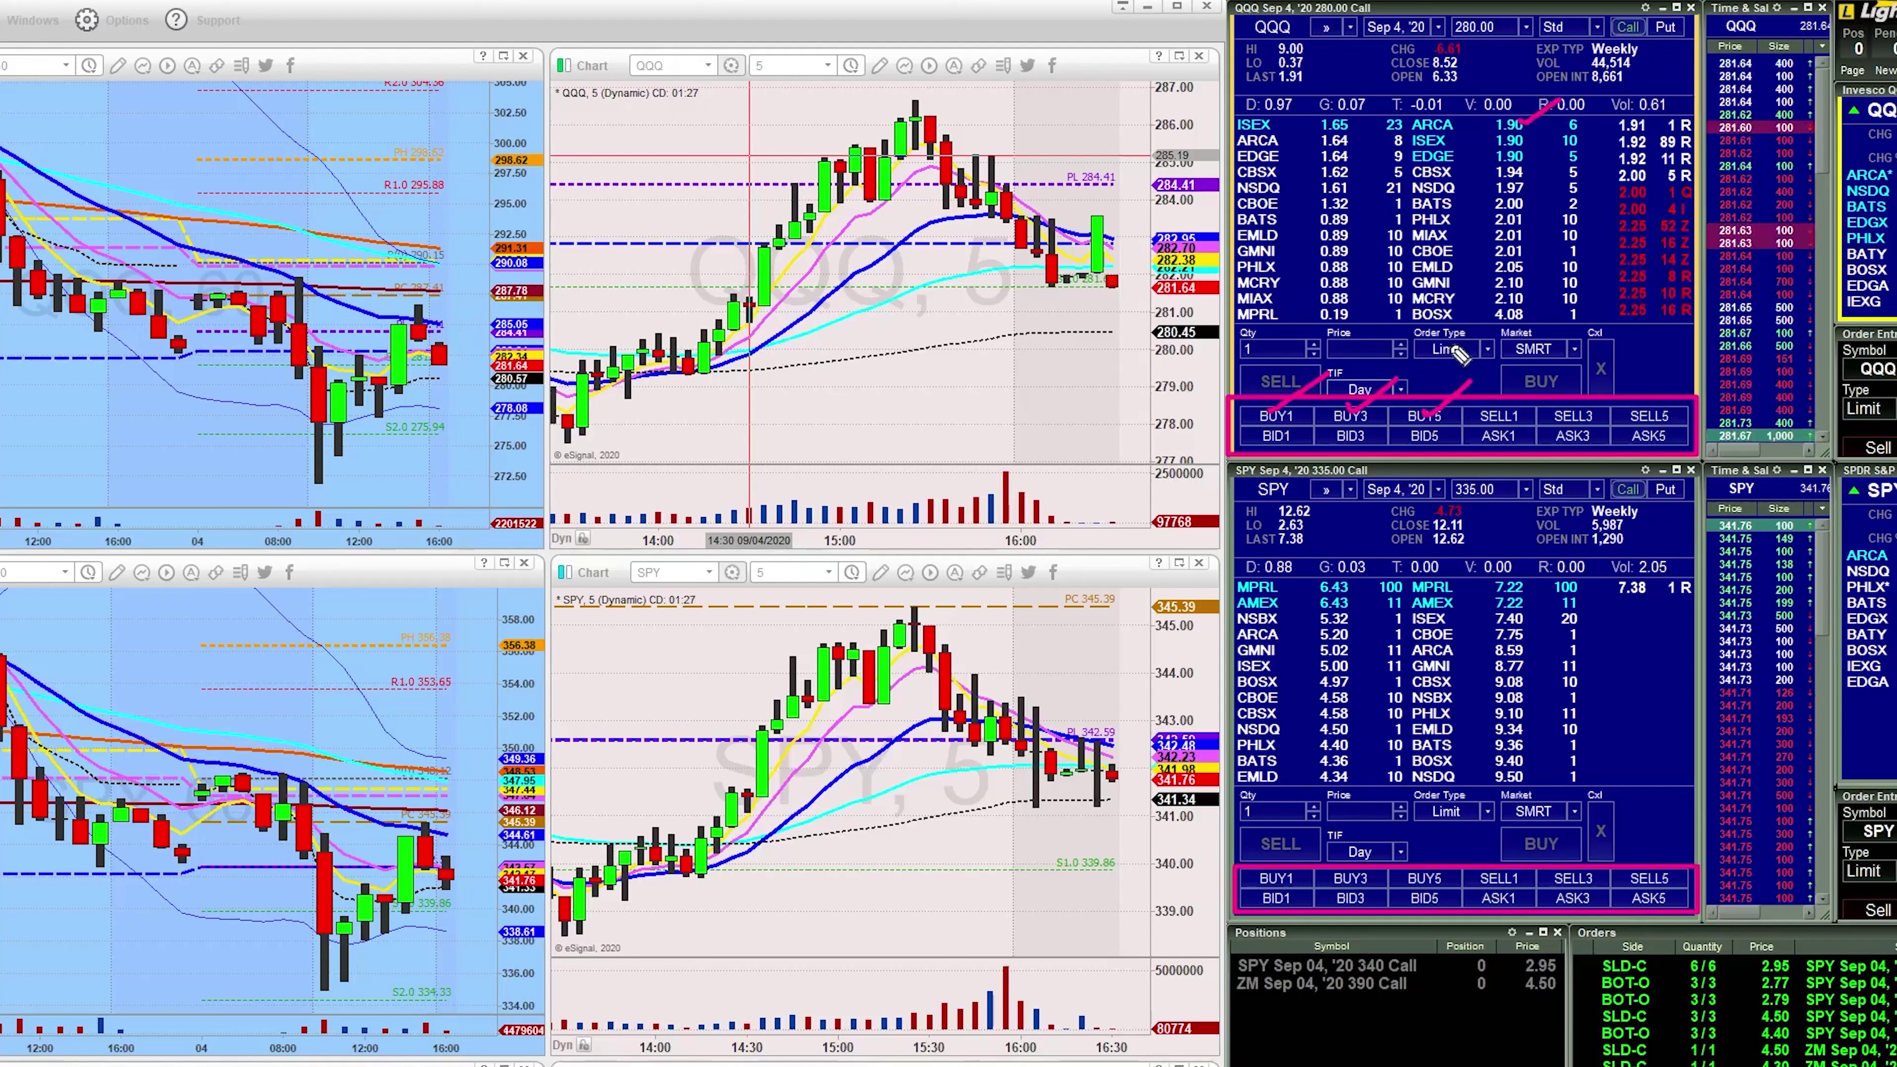
pyautogui.moveTo(1278, 442)
pyautogui.mouseDown()
pyautogui.moveTo(1337, 411)
pyautogui.moveTo(1440, 450)
pyautogui.moveTo(1477, 424)
pyautogui.mouseUp()
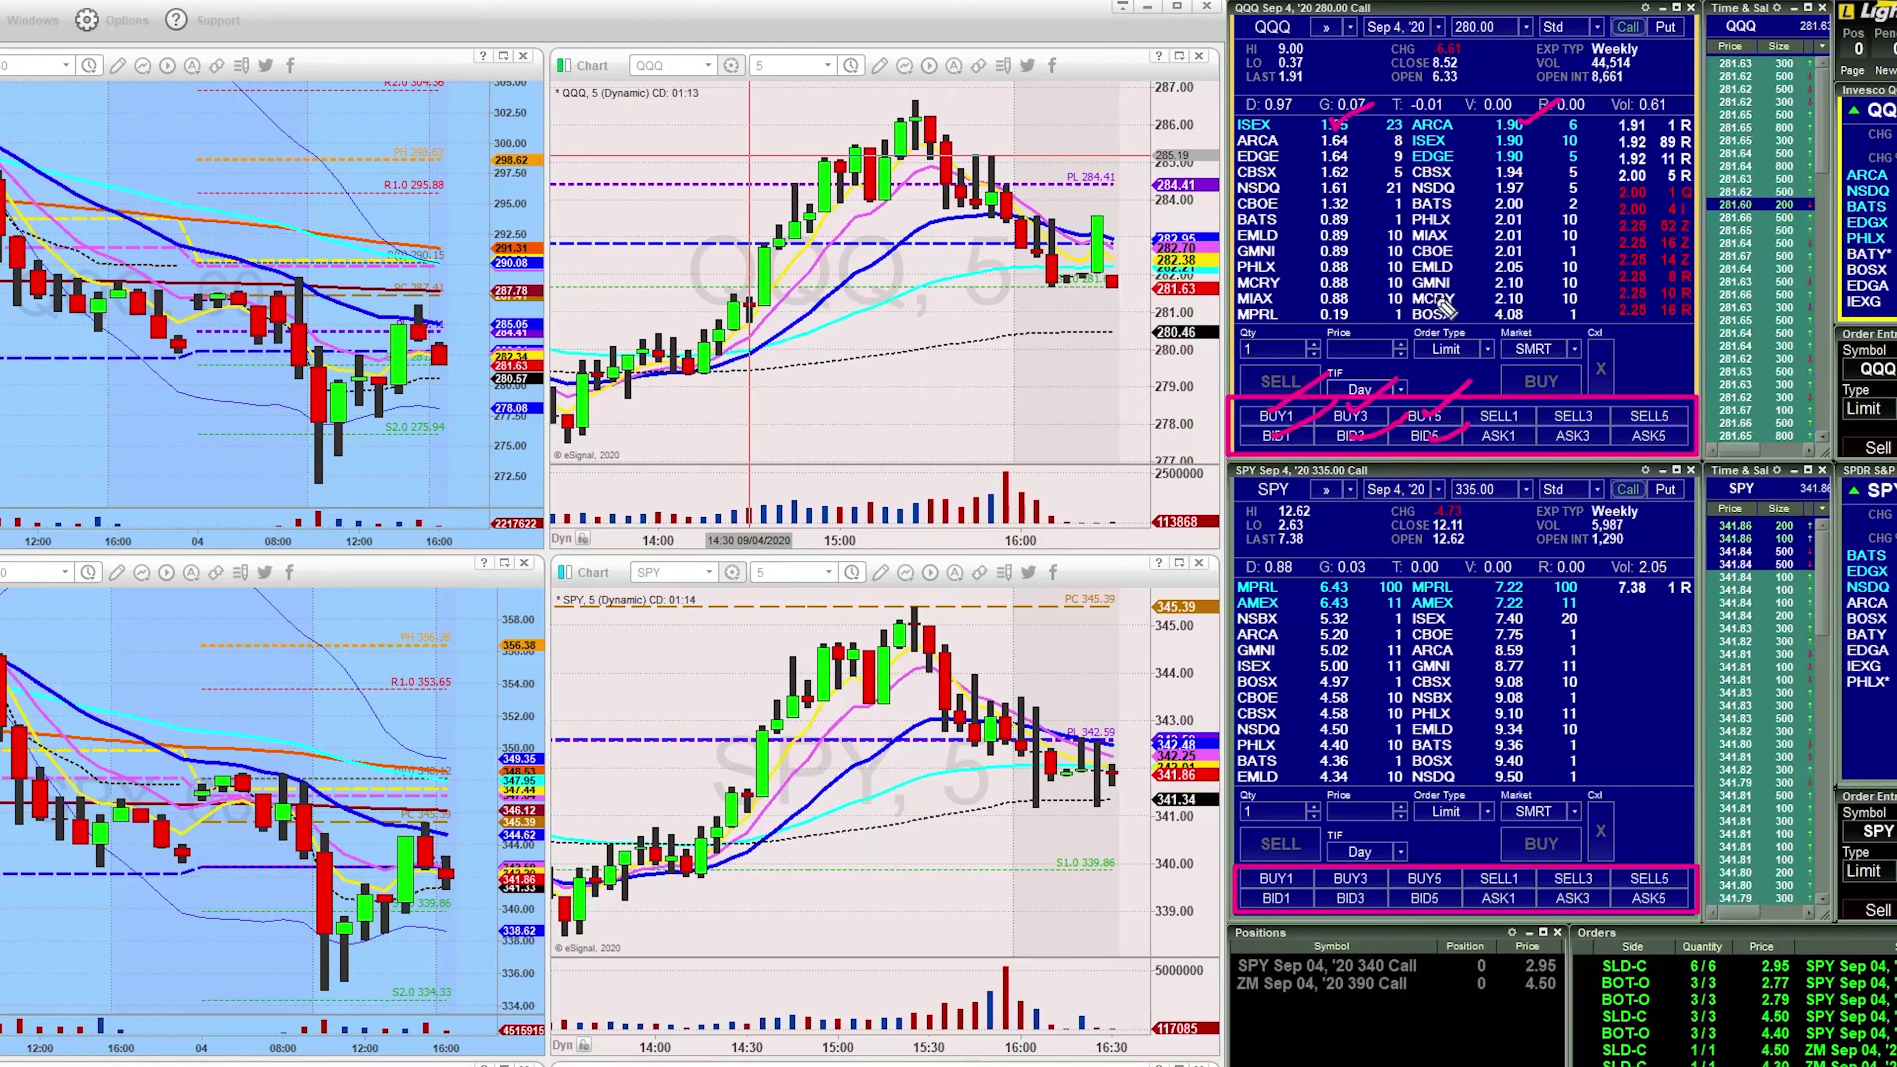
pyautogui.press('e')
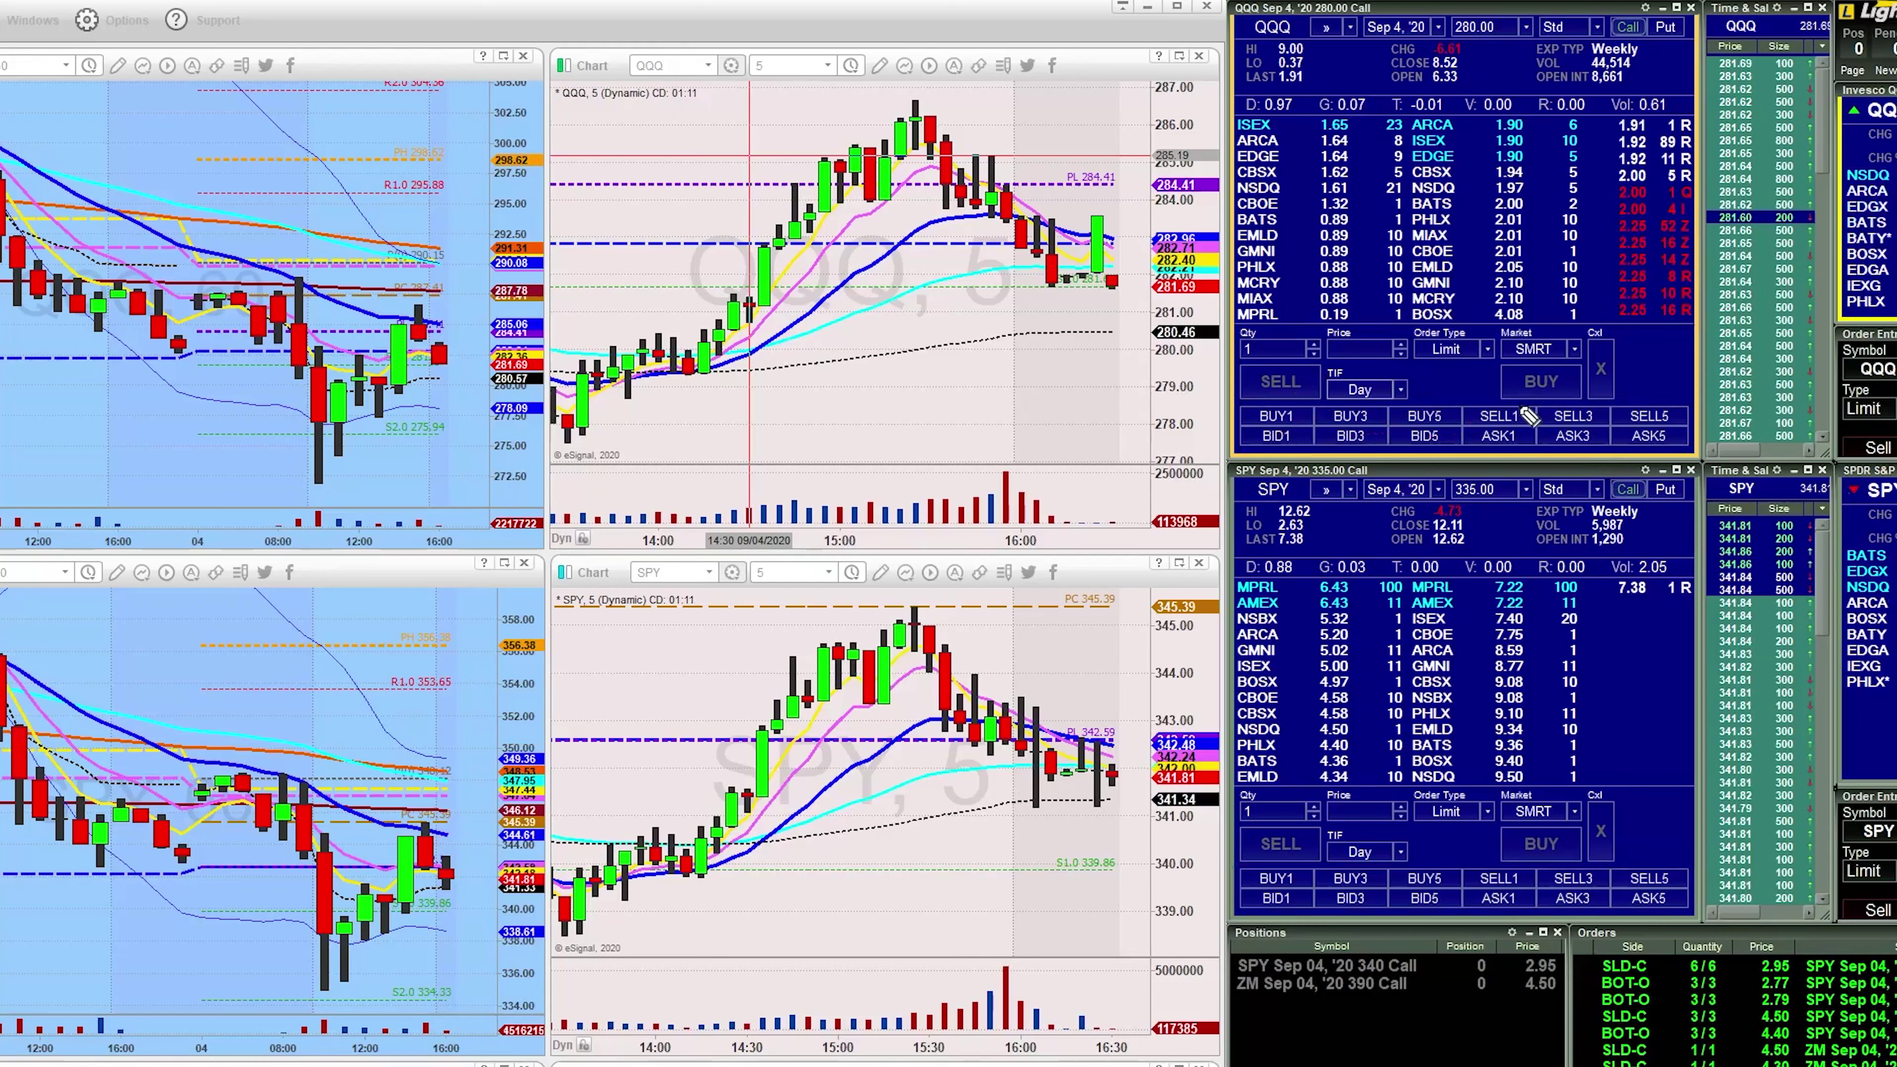
# Examine the SELL1, SELL3, SELL5 and ASK1, ASK3, ASK5 quick-order controls against the QQQ option's best bid and ask
pyautogui.moveTo(1510, 416); pyautogui.dragTo(1578, 376)
pyautogui.moveTo(1583, 416)
pyautogui.mouseDown()
pyautogui.moveTo(1627, 389)
pyautogui.moveTo(1681, 403)
pyautogui.mouseUp()
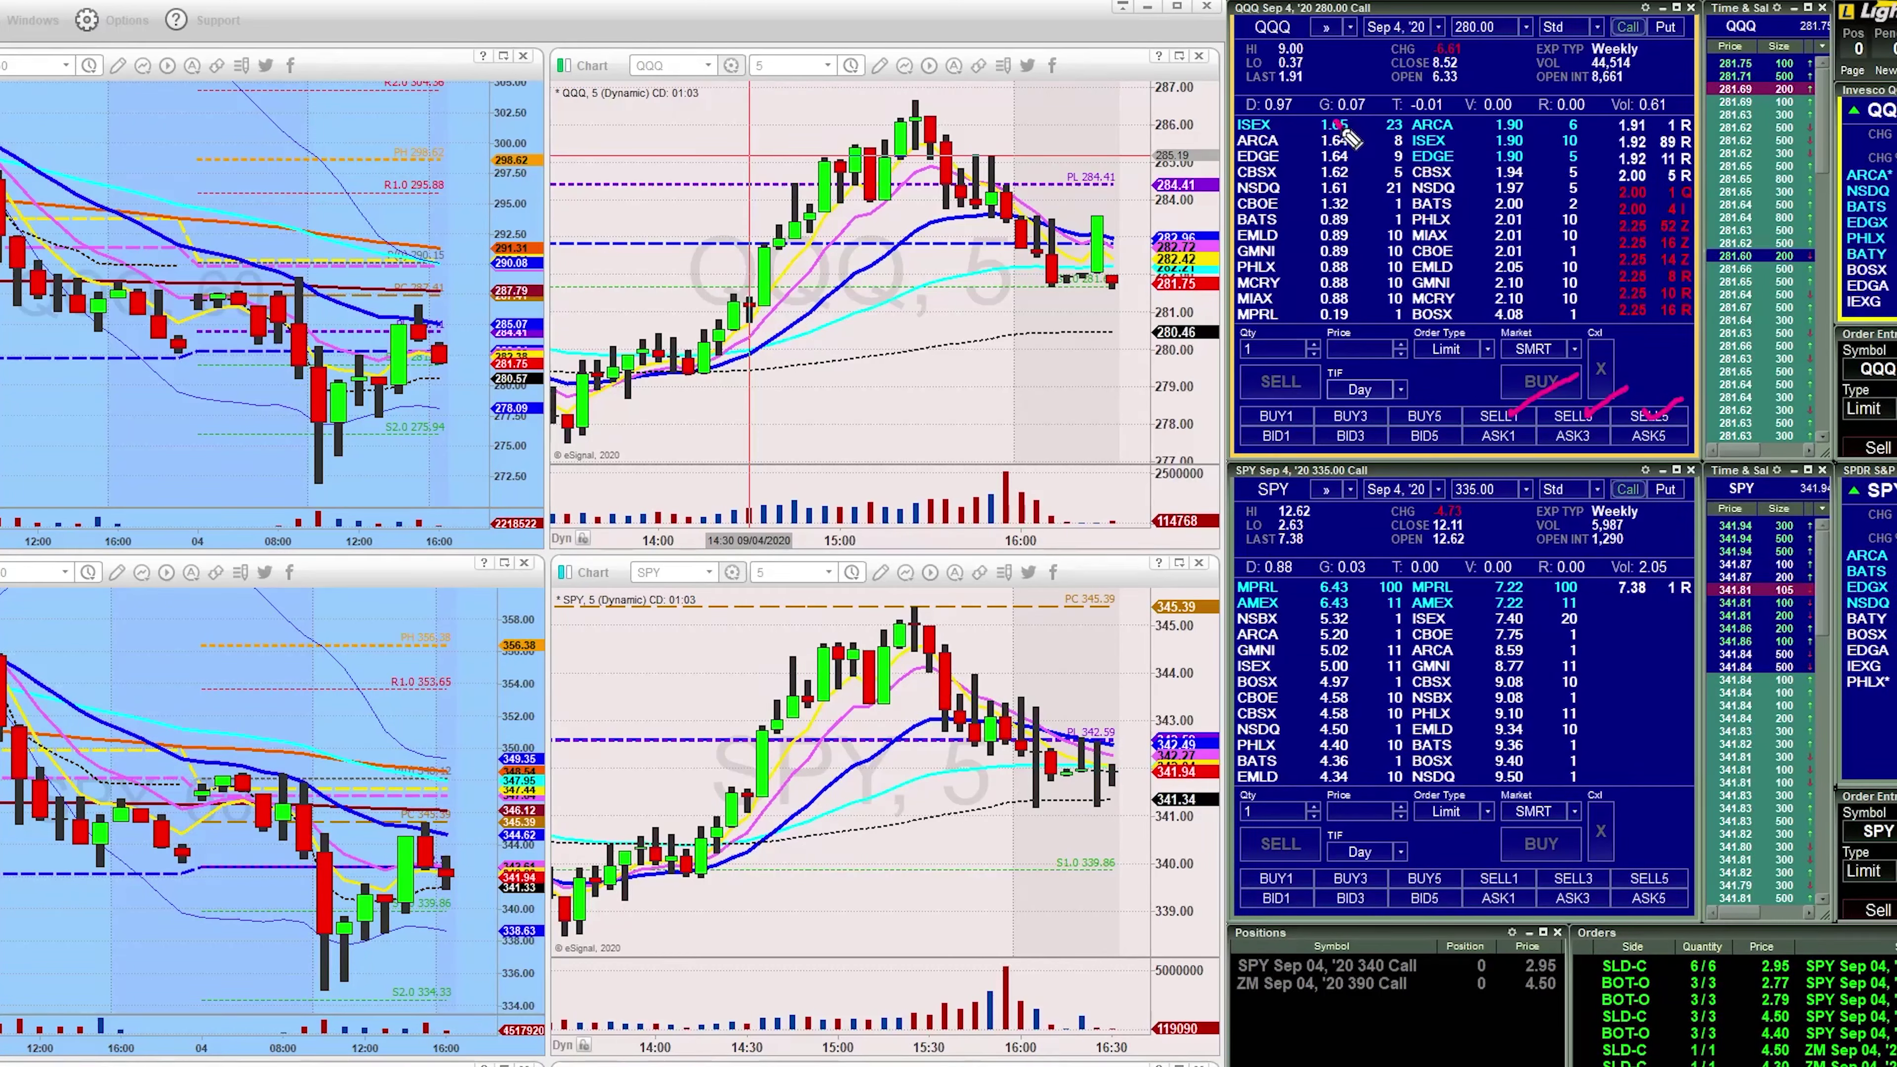
pyautogui.moveTo(1344, 127); pyautogui.dragTo(1470, 71)
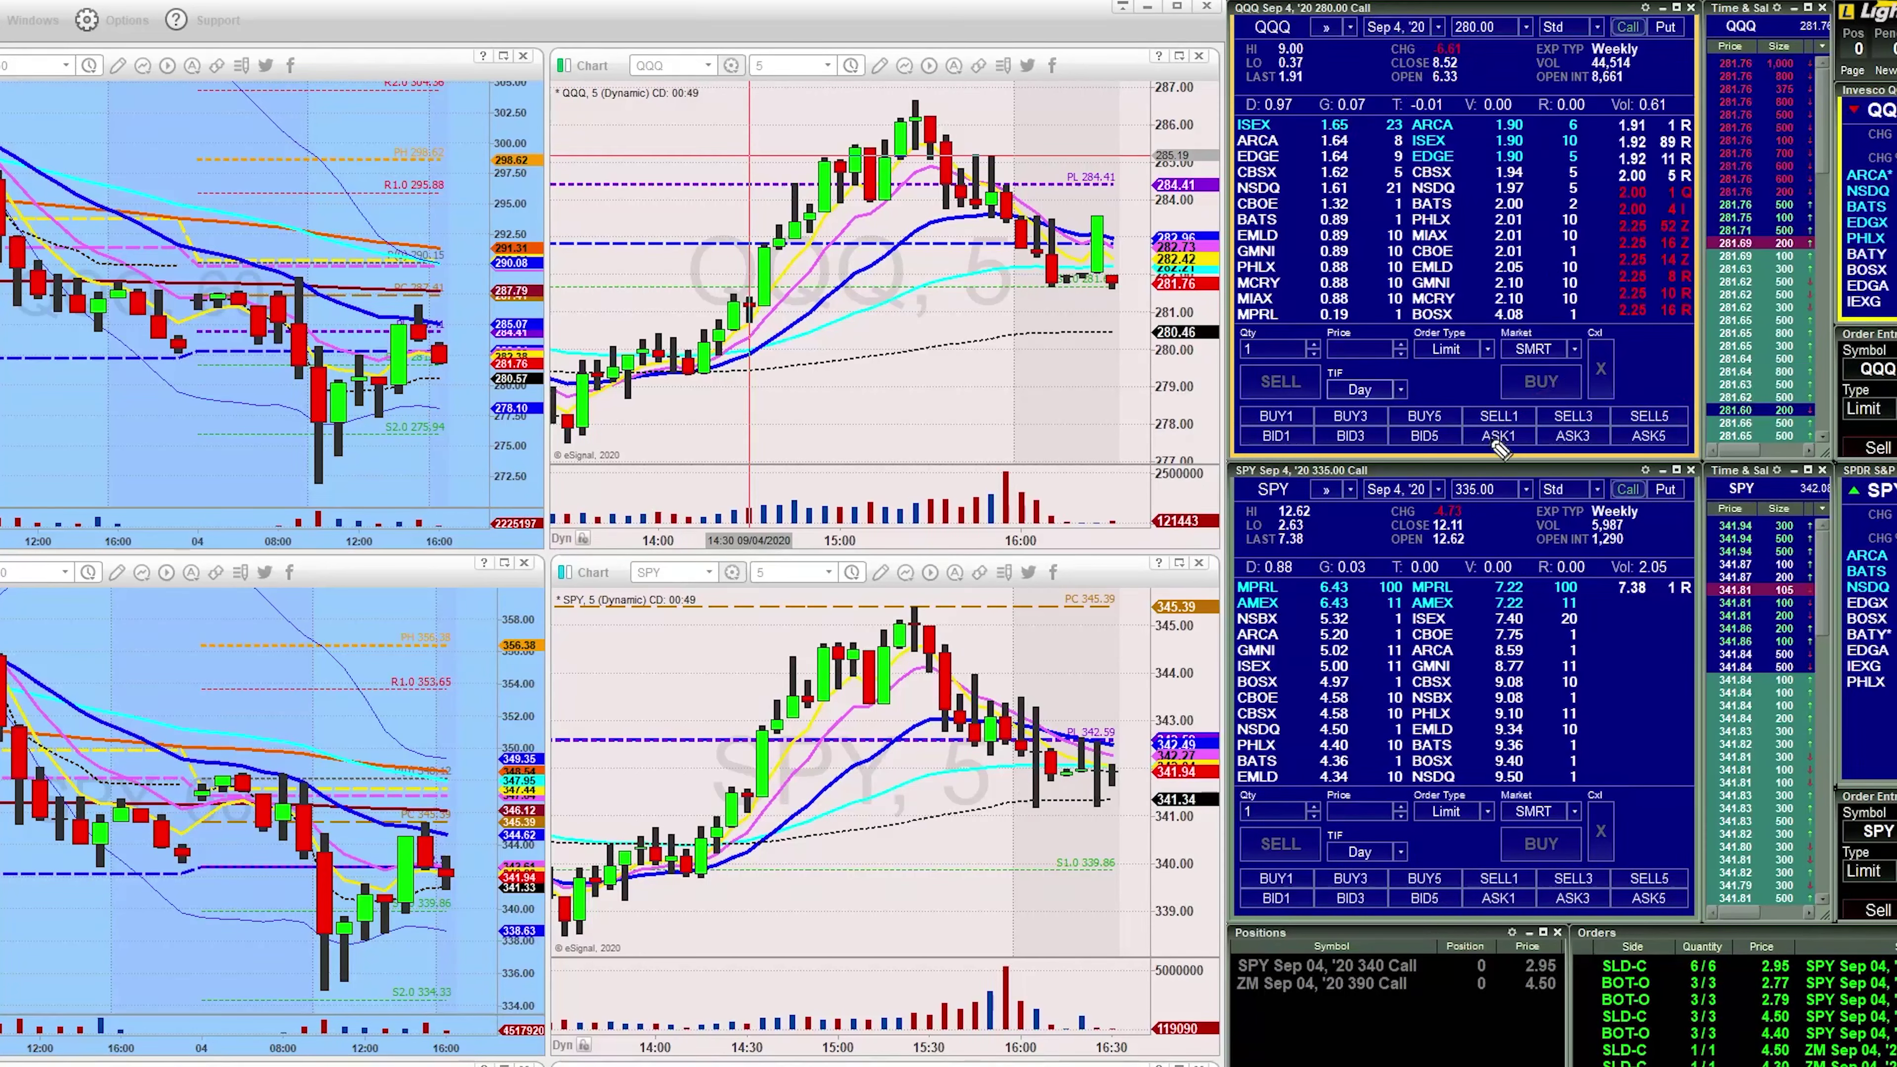
pyautogui.moveTo(1507, 450)
pyautogui.mouseDown()
pyautogui.moveTo(1561, 392)
pyautogui.moveTo(1700, 394)
pyautogui.mouseUp()
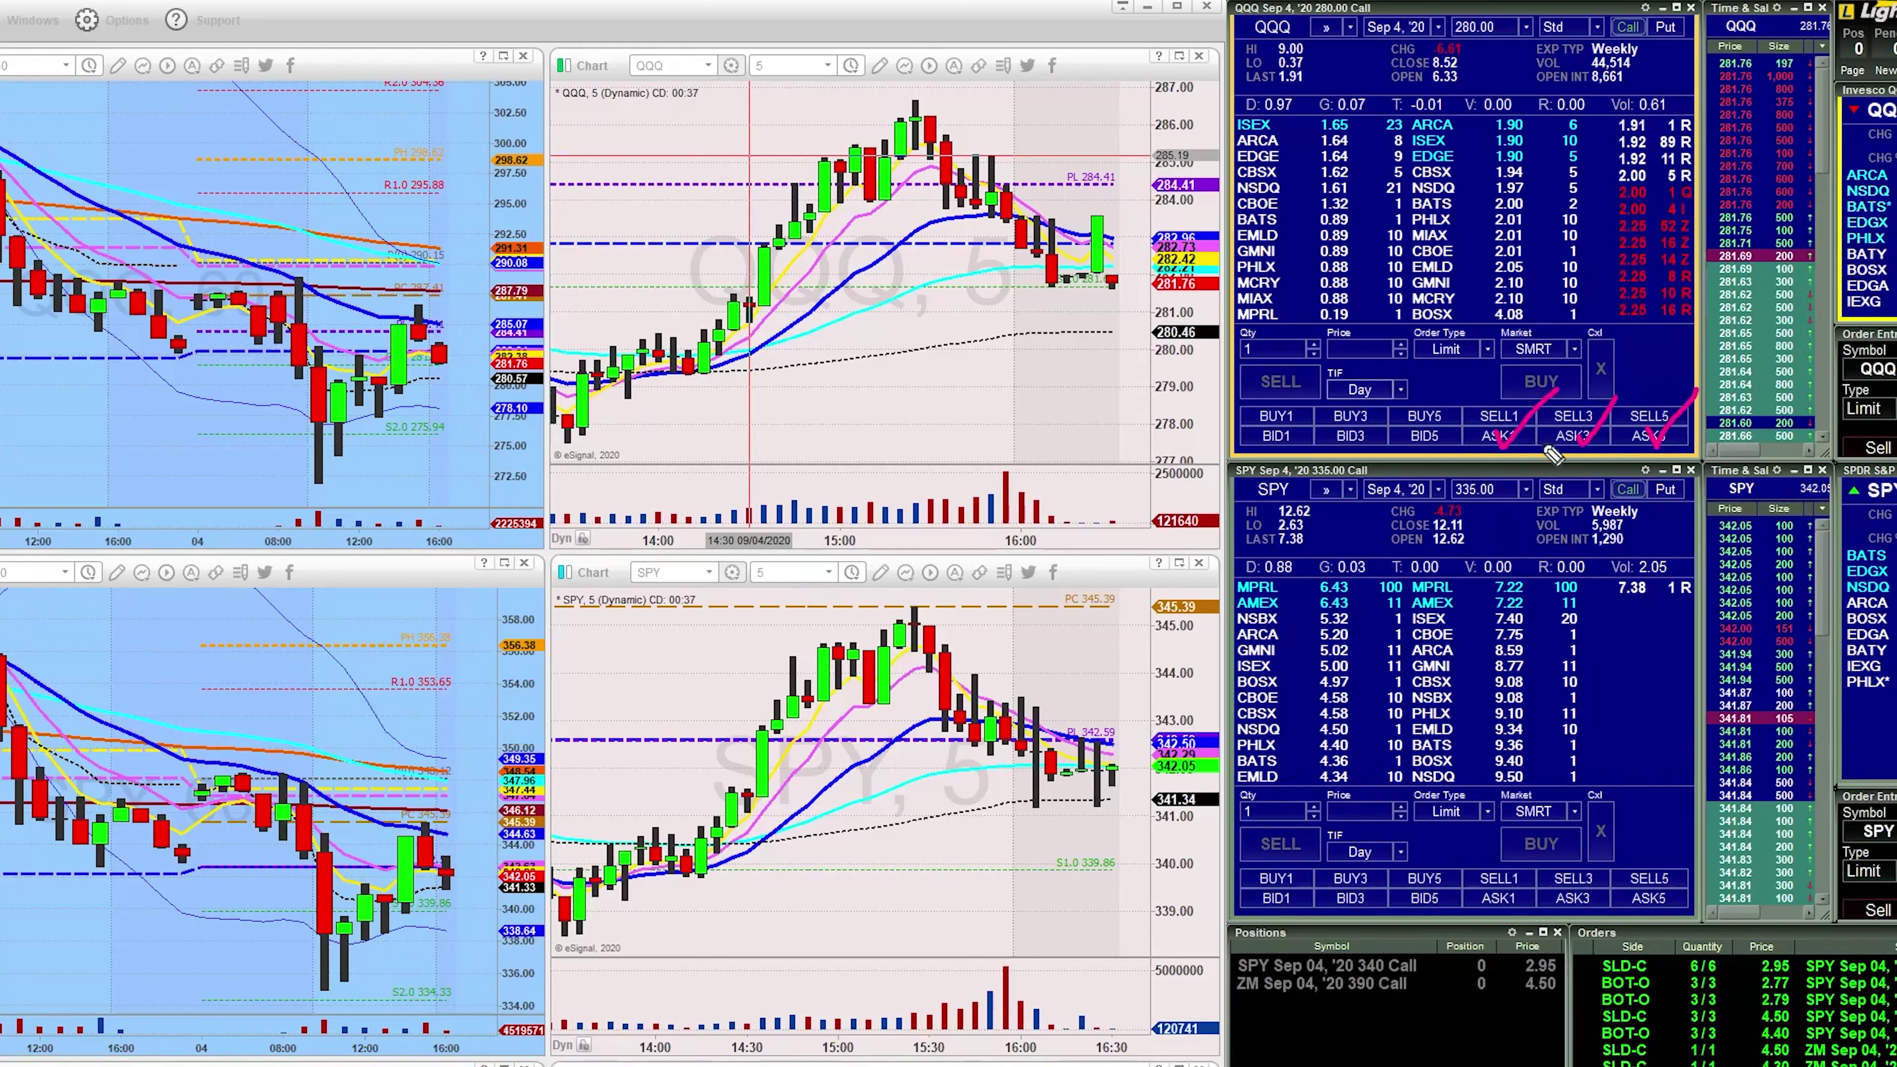
pyautogui.moveTo(1517, 126); pyautogui.dragTo(1568, 106)
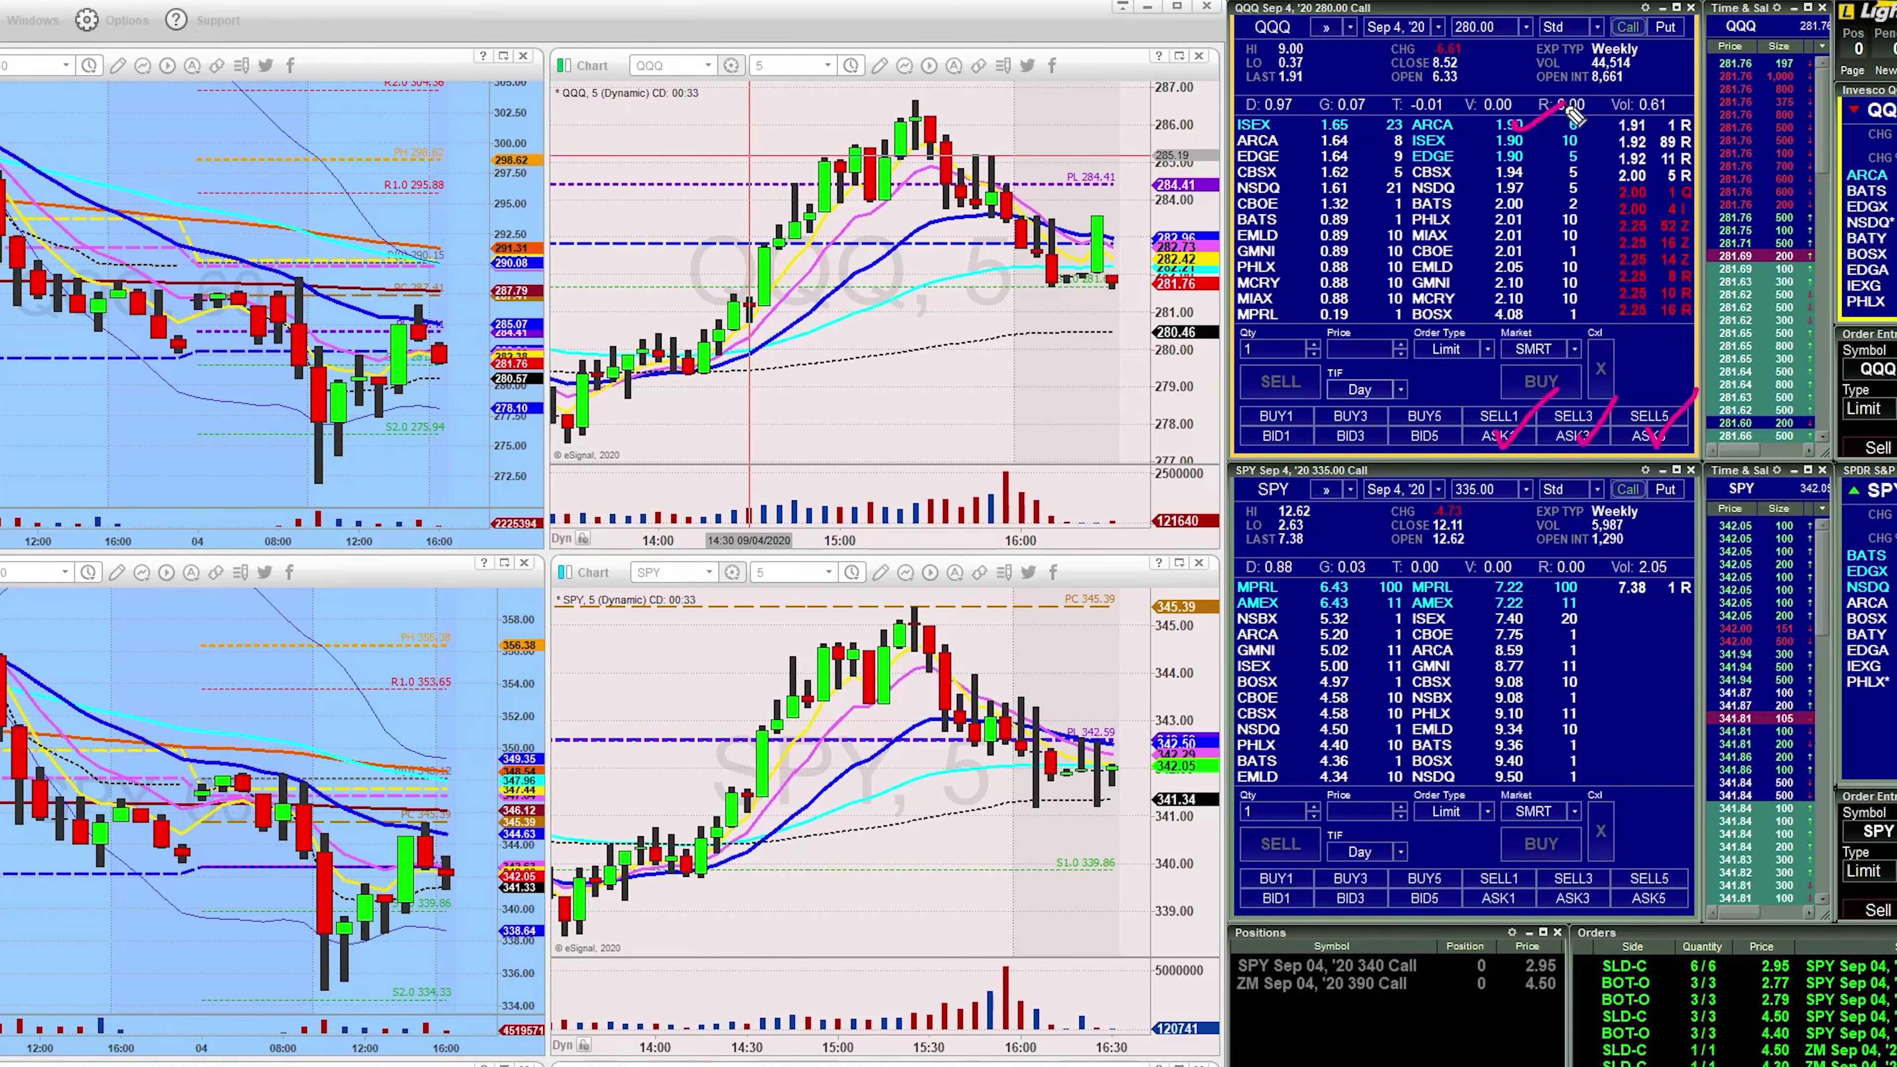
pyautogui.press('Escape')
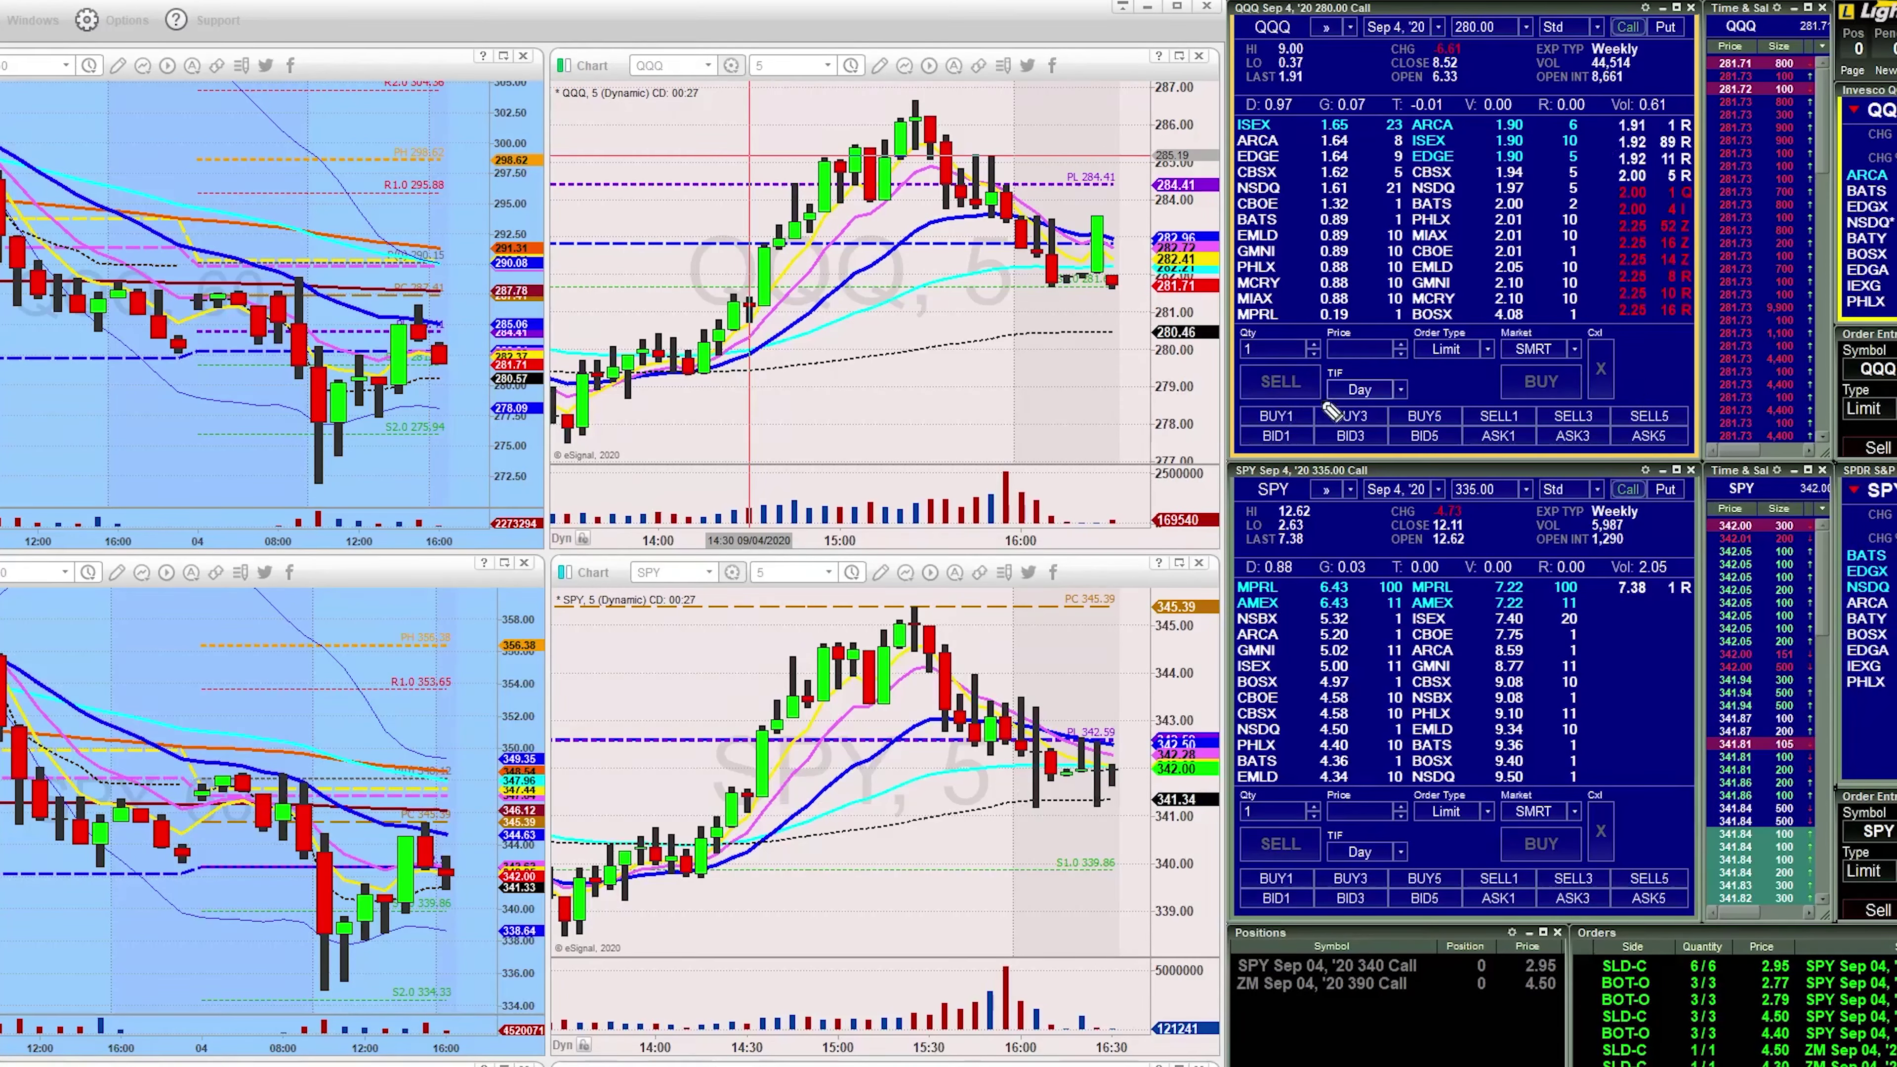
# Review the QQQ option's three BUY and three BID quick orders again, comparing them with the top bid
pyautogui.moveTo(1280, 415); pyautogui.dragTo(1309, 395)
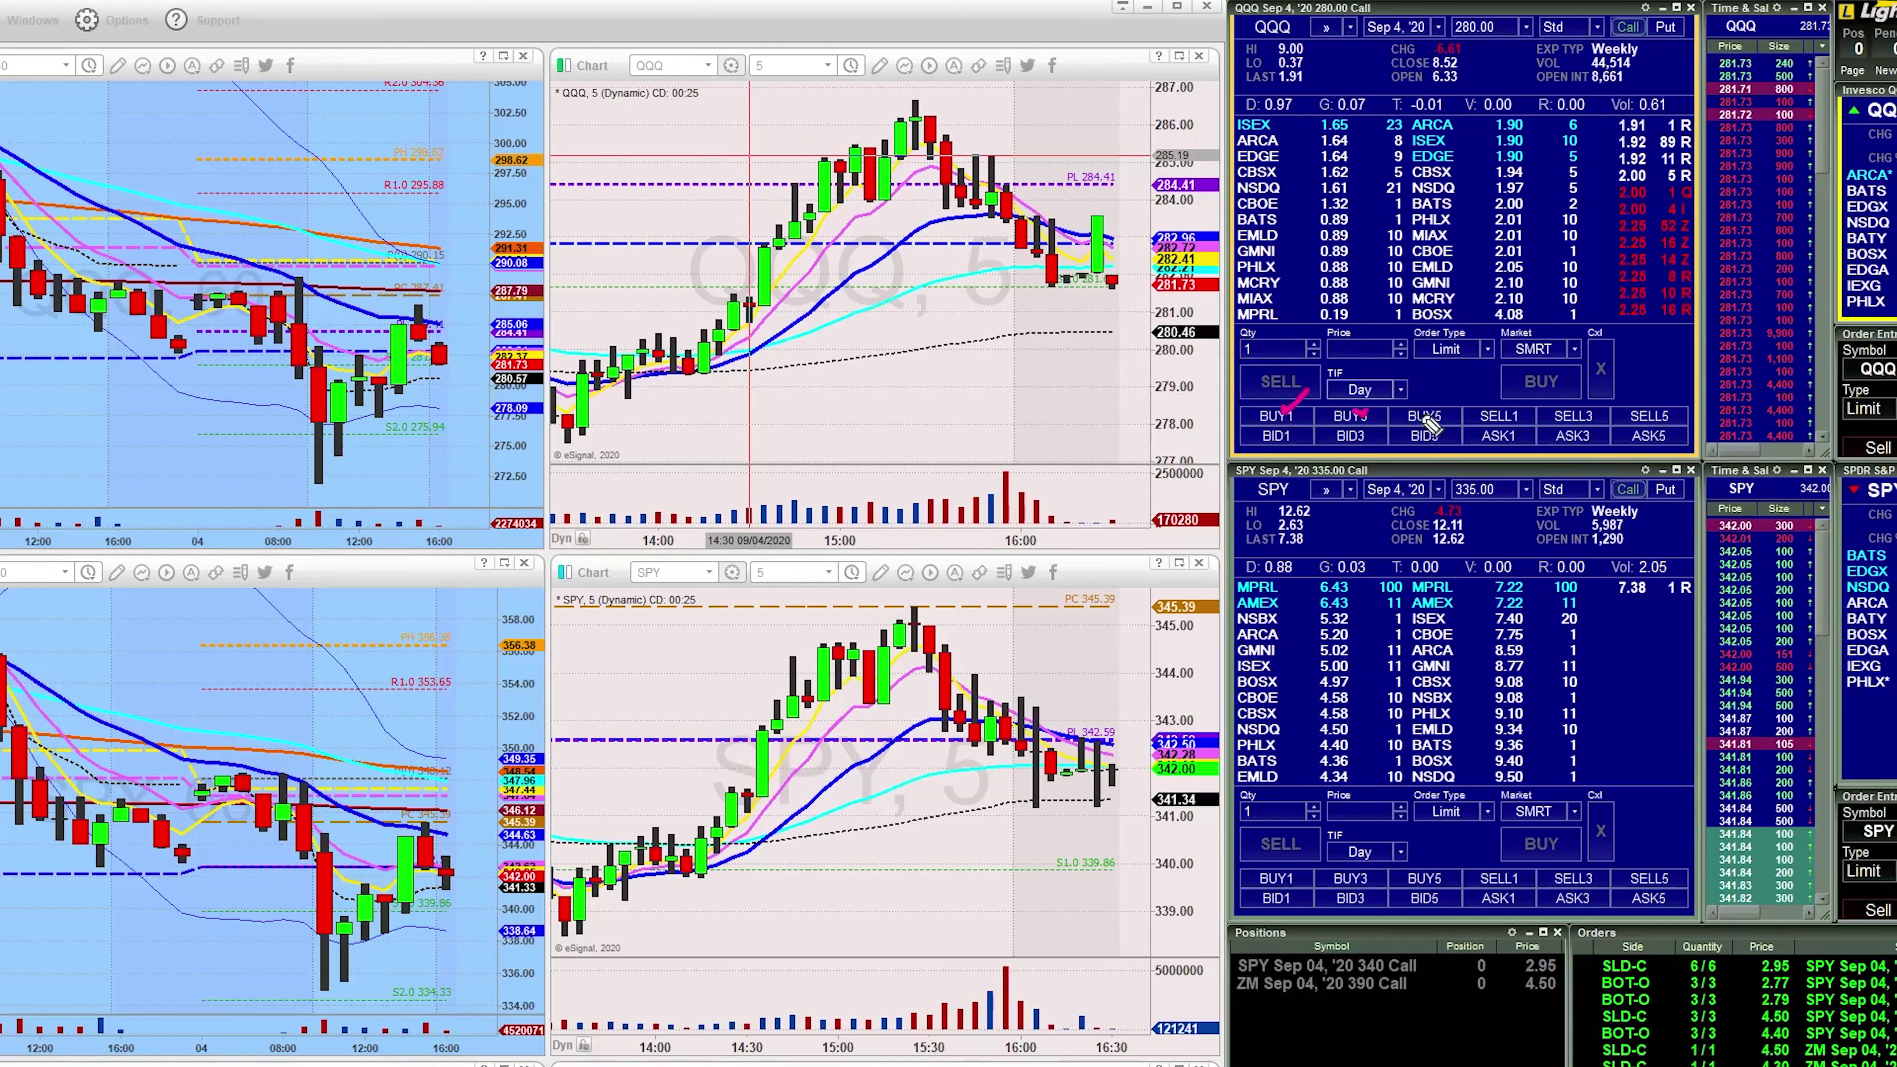
pyautogui.moveTo(1425, 415); pyautogui.dragTo(1439, 383)
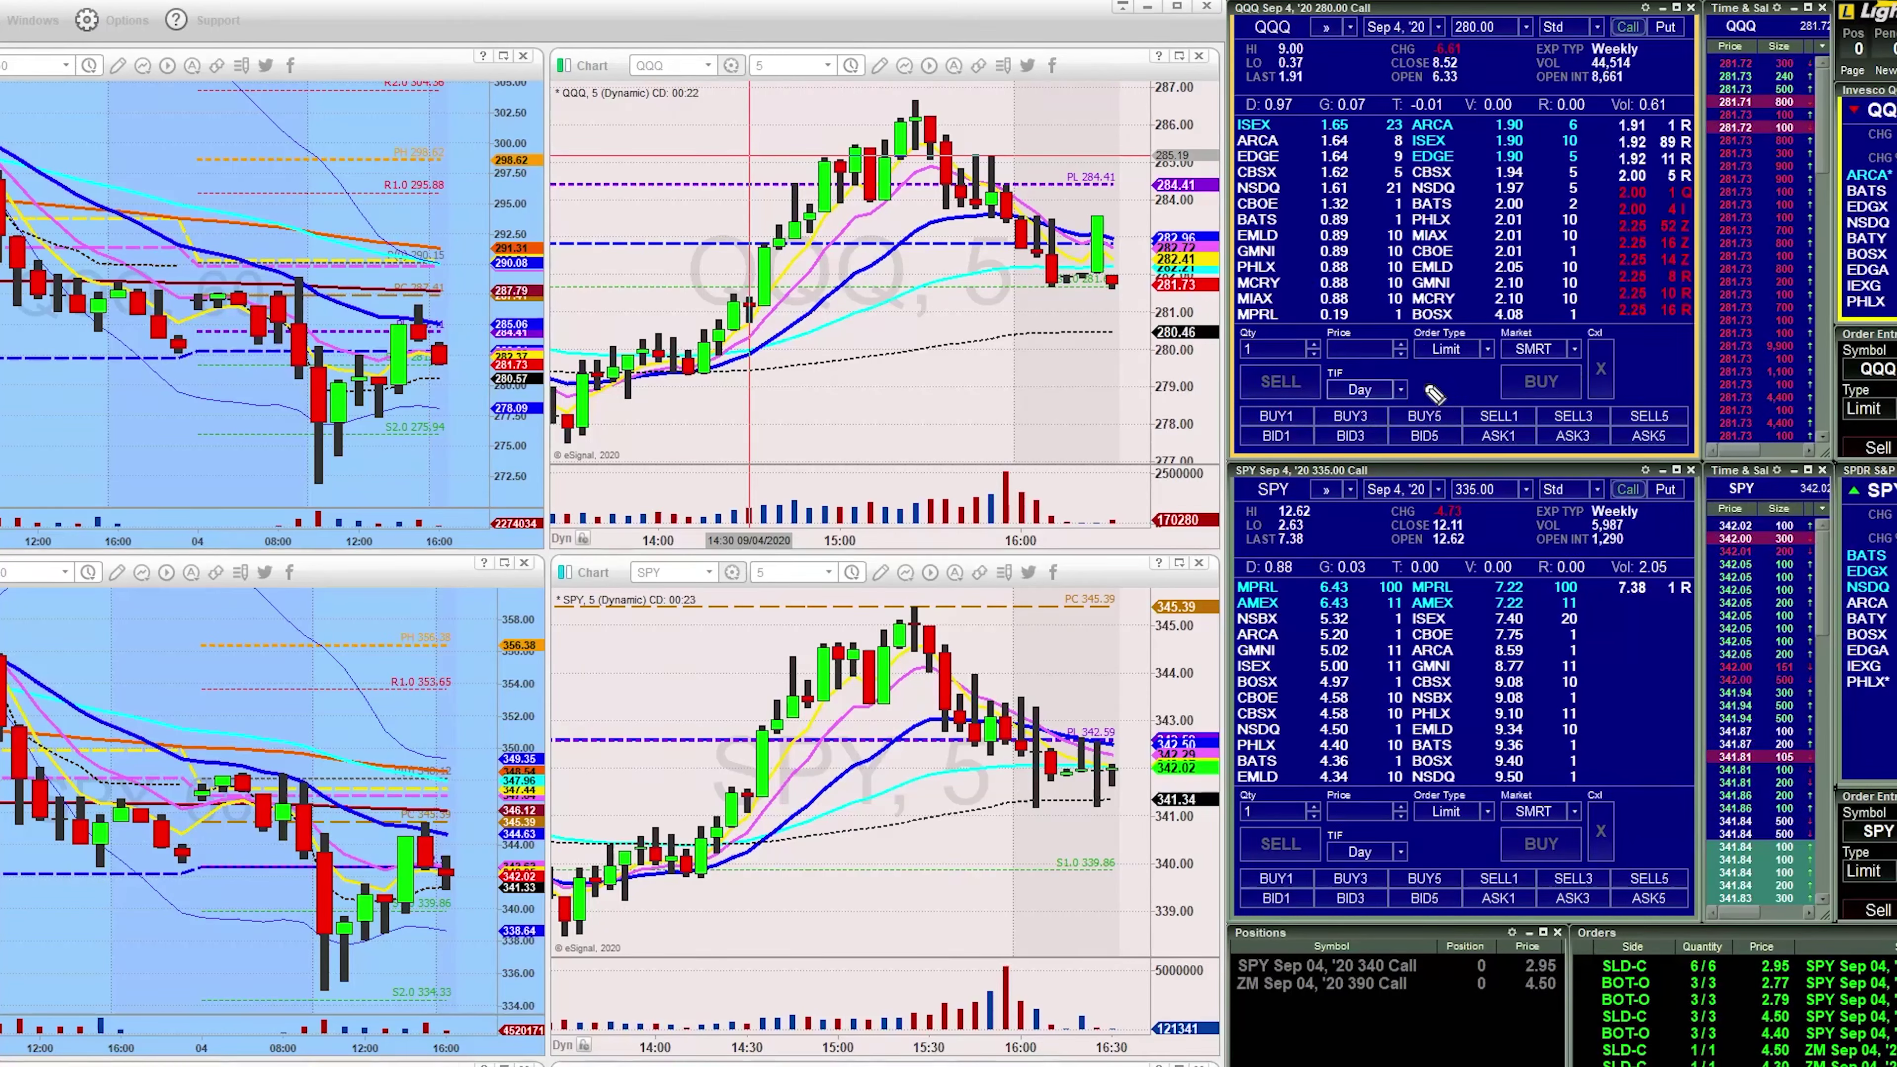
pyautogui.moveTo(1278, 437)
pyautogui.mouseDown()
pyautogui.moveTo(1324, 407)
pyautogui.moveTo(1452, 412)
pyautogui.mouseUp()
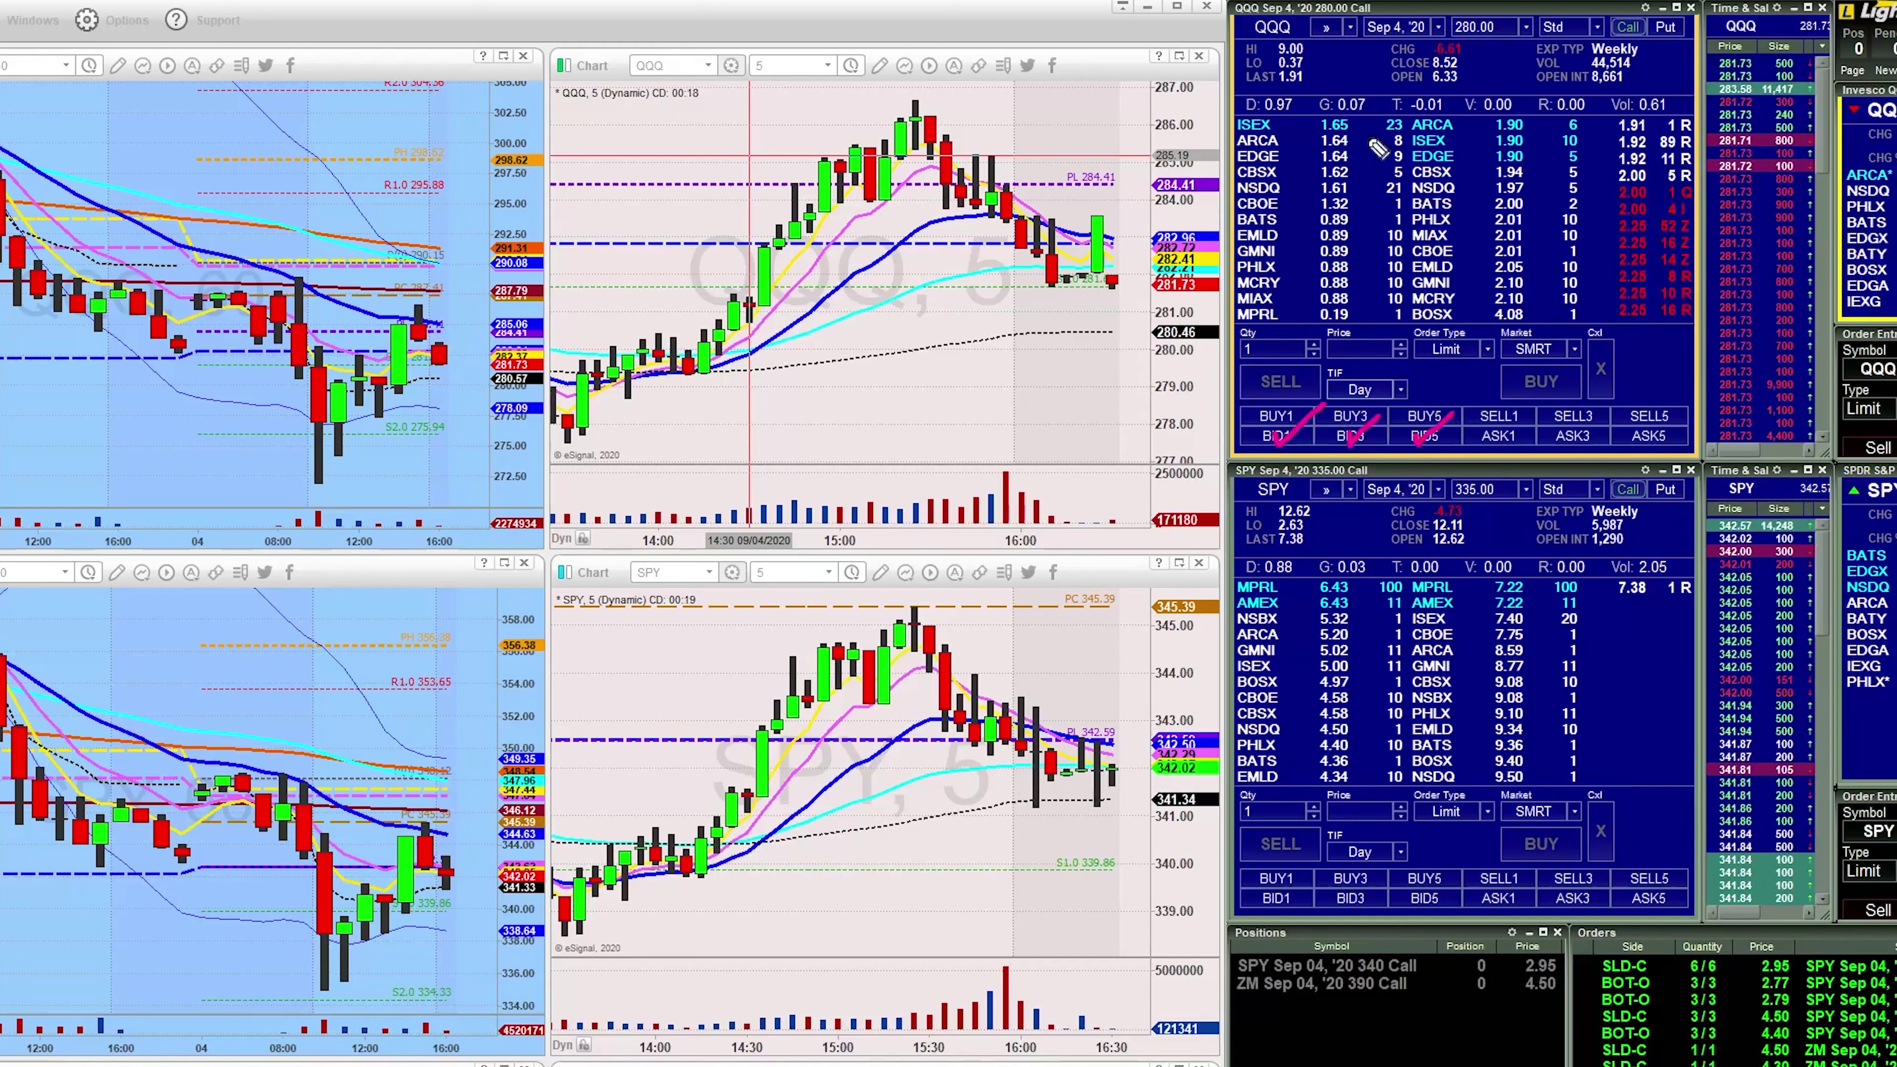
pyautogui.moveTo(1344, 99)
pyautogui.mouseDown()
pyautogui.moveTo(1333, 156)
pyautogui.moveTo(1341, 101)
pyautogui.mouseUp()
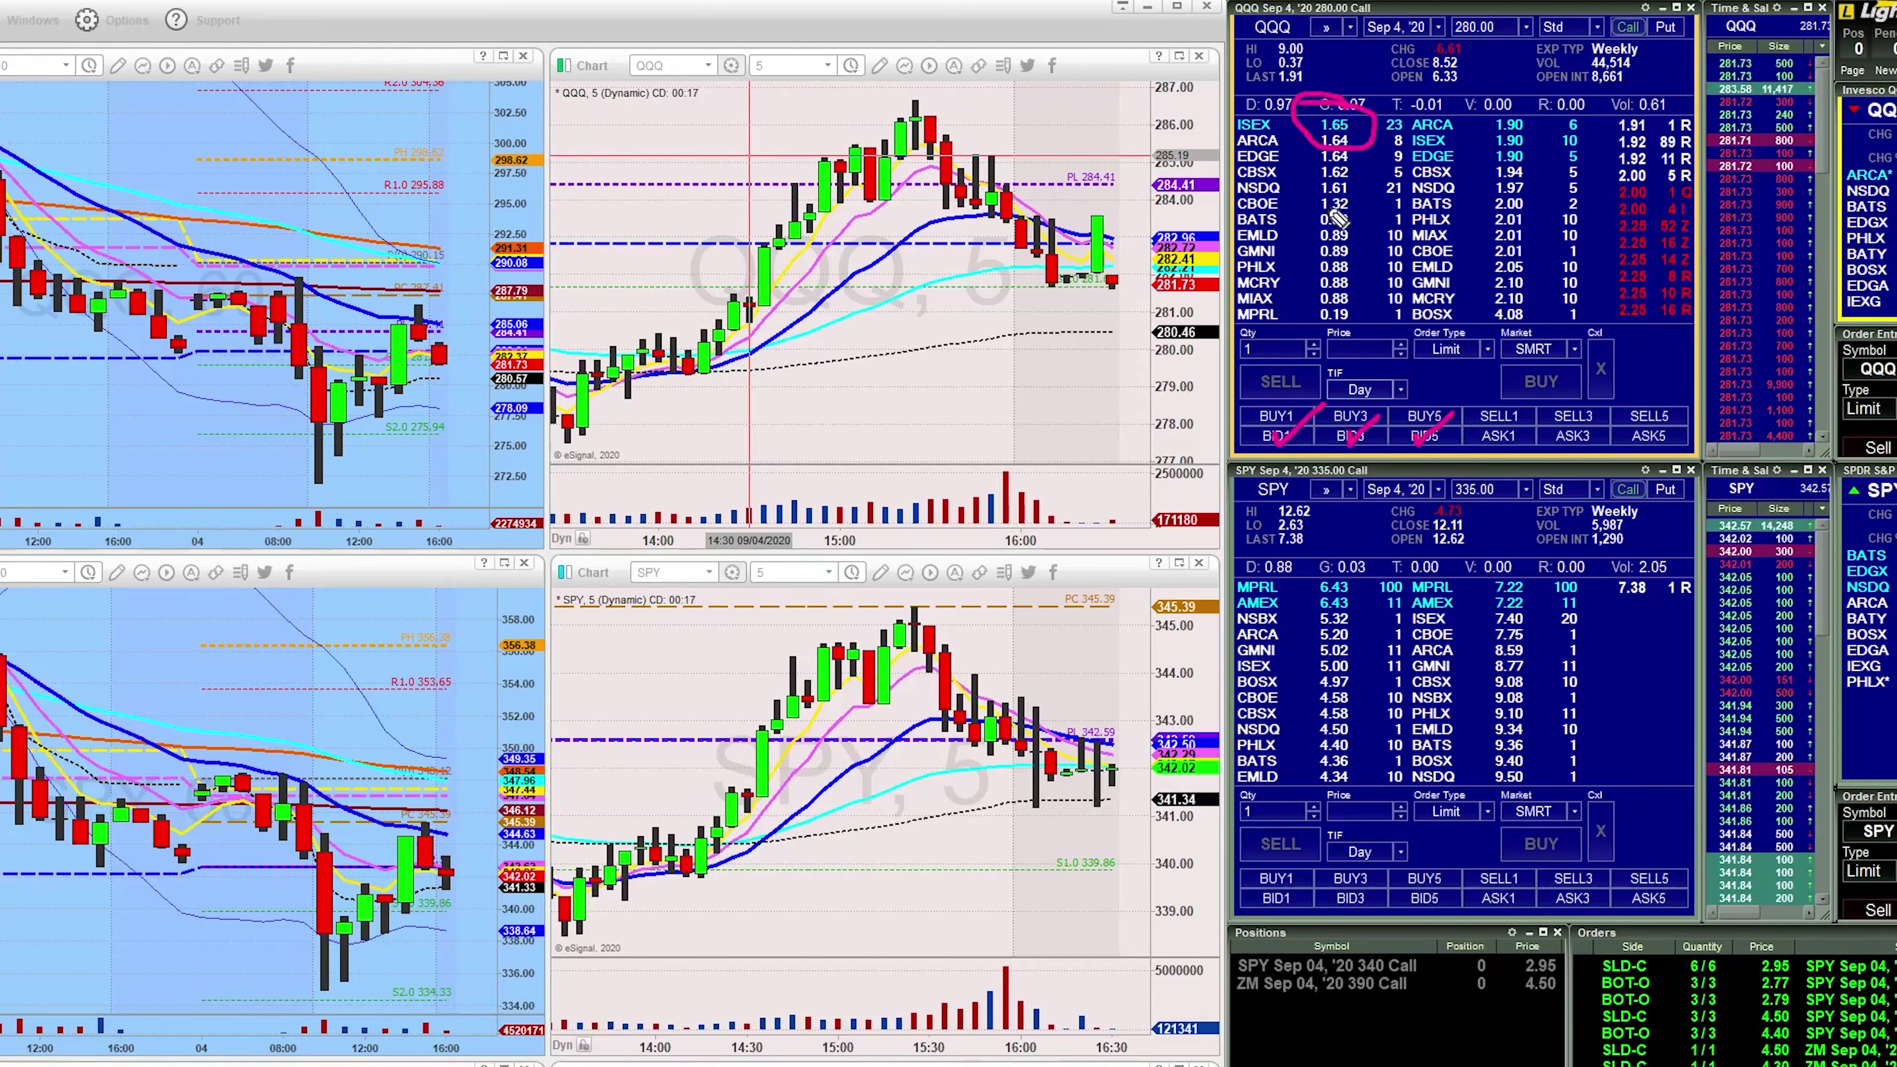
pyautogui.press('Escape')
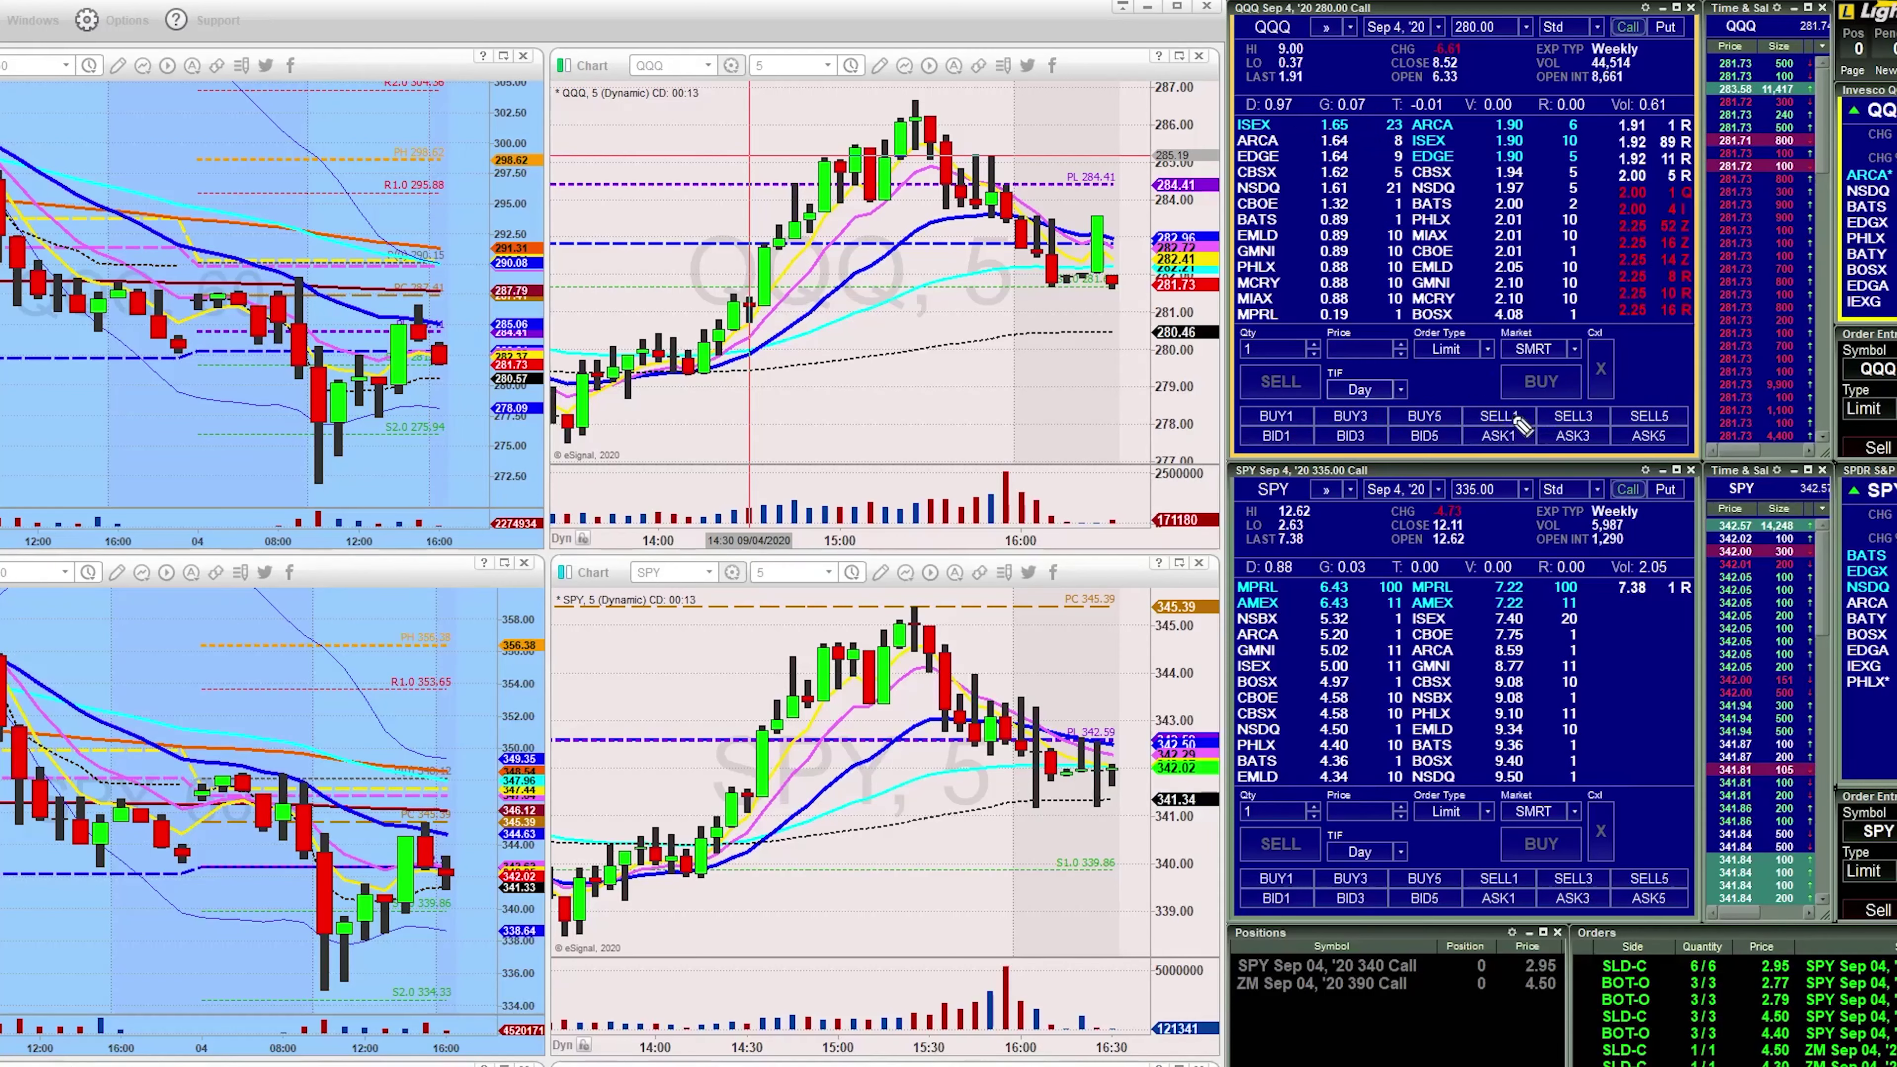
# Review the QQQ option's three SELL and three ASK quick orders again, comparing them with the top bid and ask
pyautogui.moveTo(1503, 412)
pyautogui.mouseDown()
pyautogui.moveTo(1548, 381)
pyautogui.moveTo(1678, 387)
pyautogui.mouseUp()
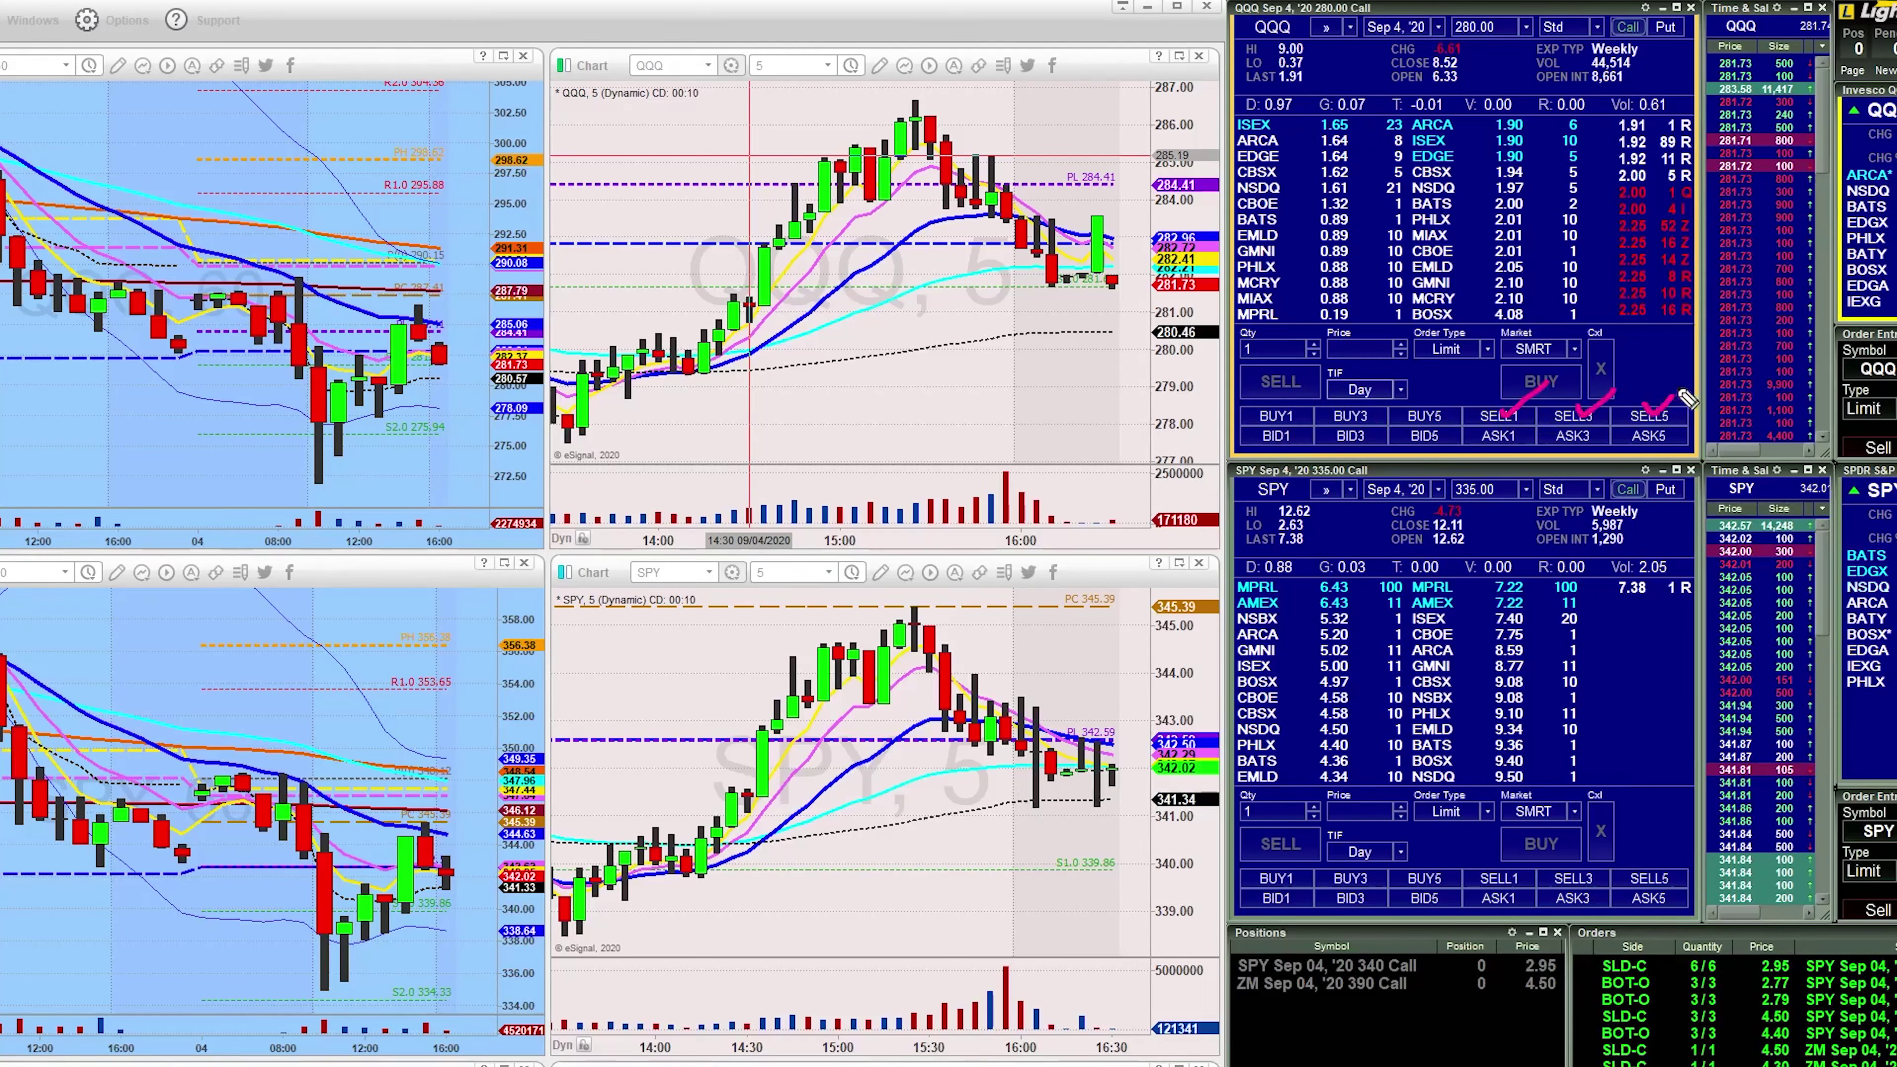
pyautogui.moveTo(1333, 121); pyautogui.dragTo(1428, 80)
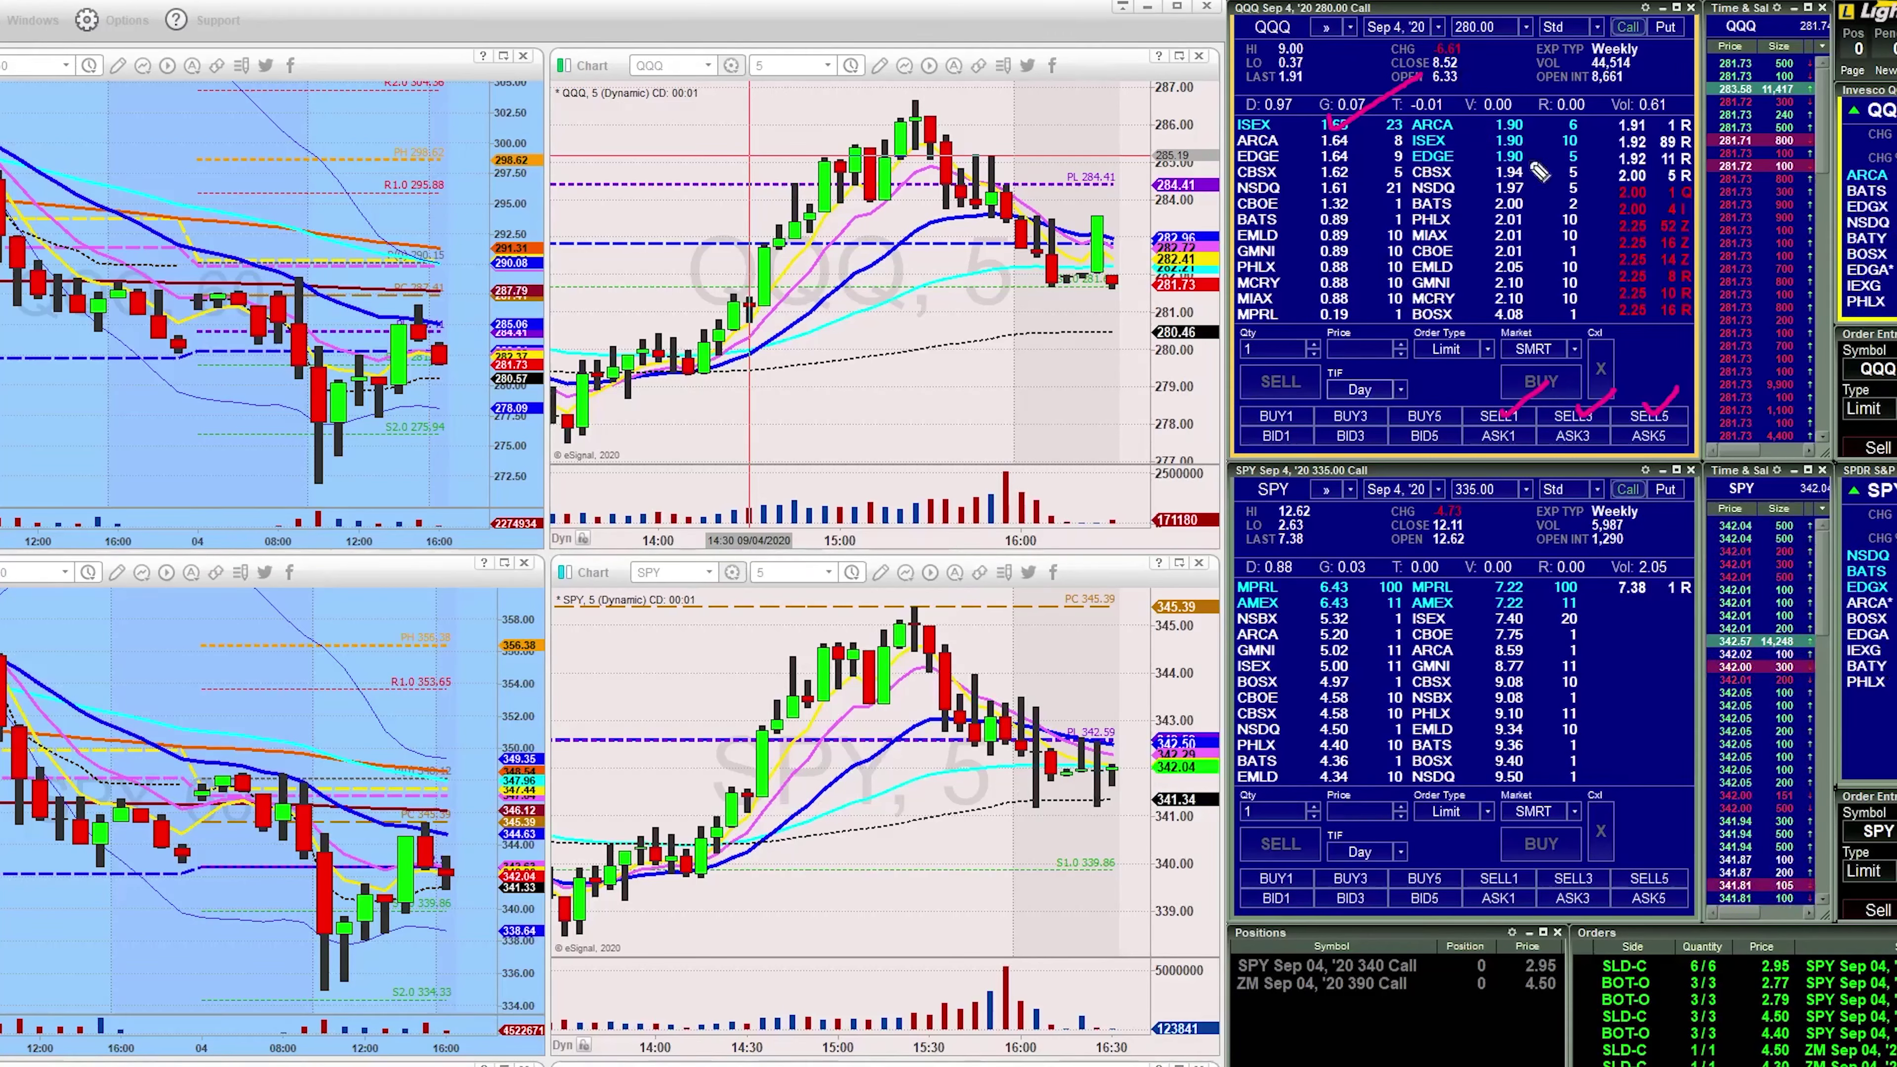
pyautogui.moveTo(1487, 440); pyautogui.dragTo(1531, 415)
pyautogui.moveTo(1564, 435); pyautogui.dragTo(1678, 399)
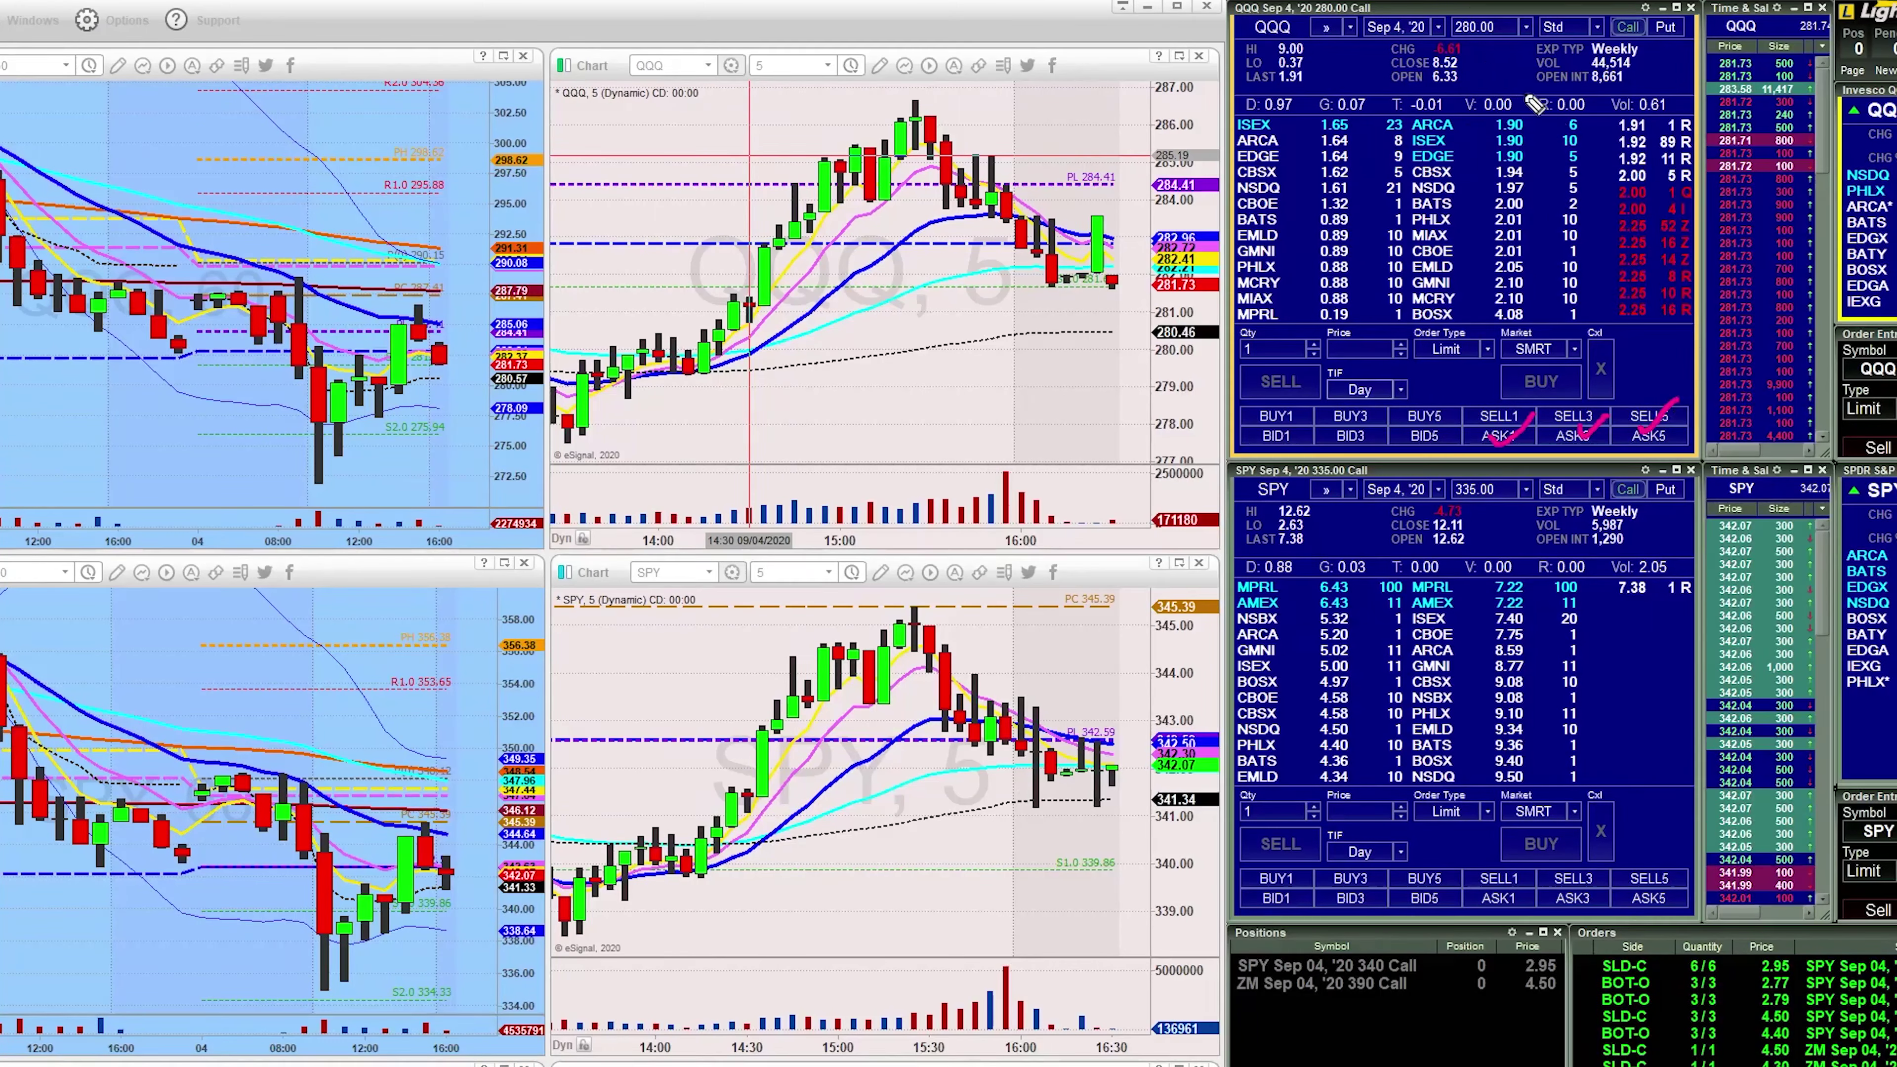
pyautogui.moveTo(1526, 96)
pyautogui.mouseDown()
pyautogui.moveTo(1545, 142)
pyautogui.moveTo(1480, 90)
pyautogui.mouseUp()
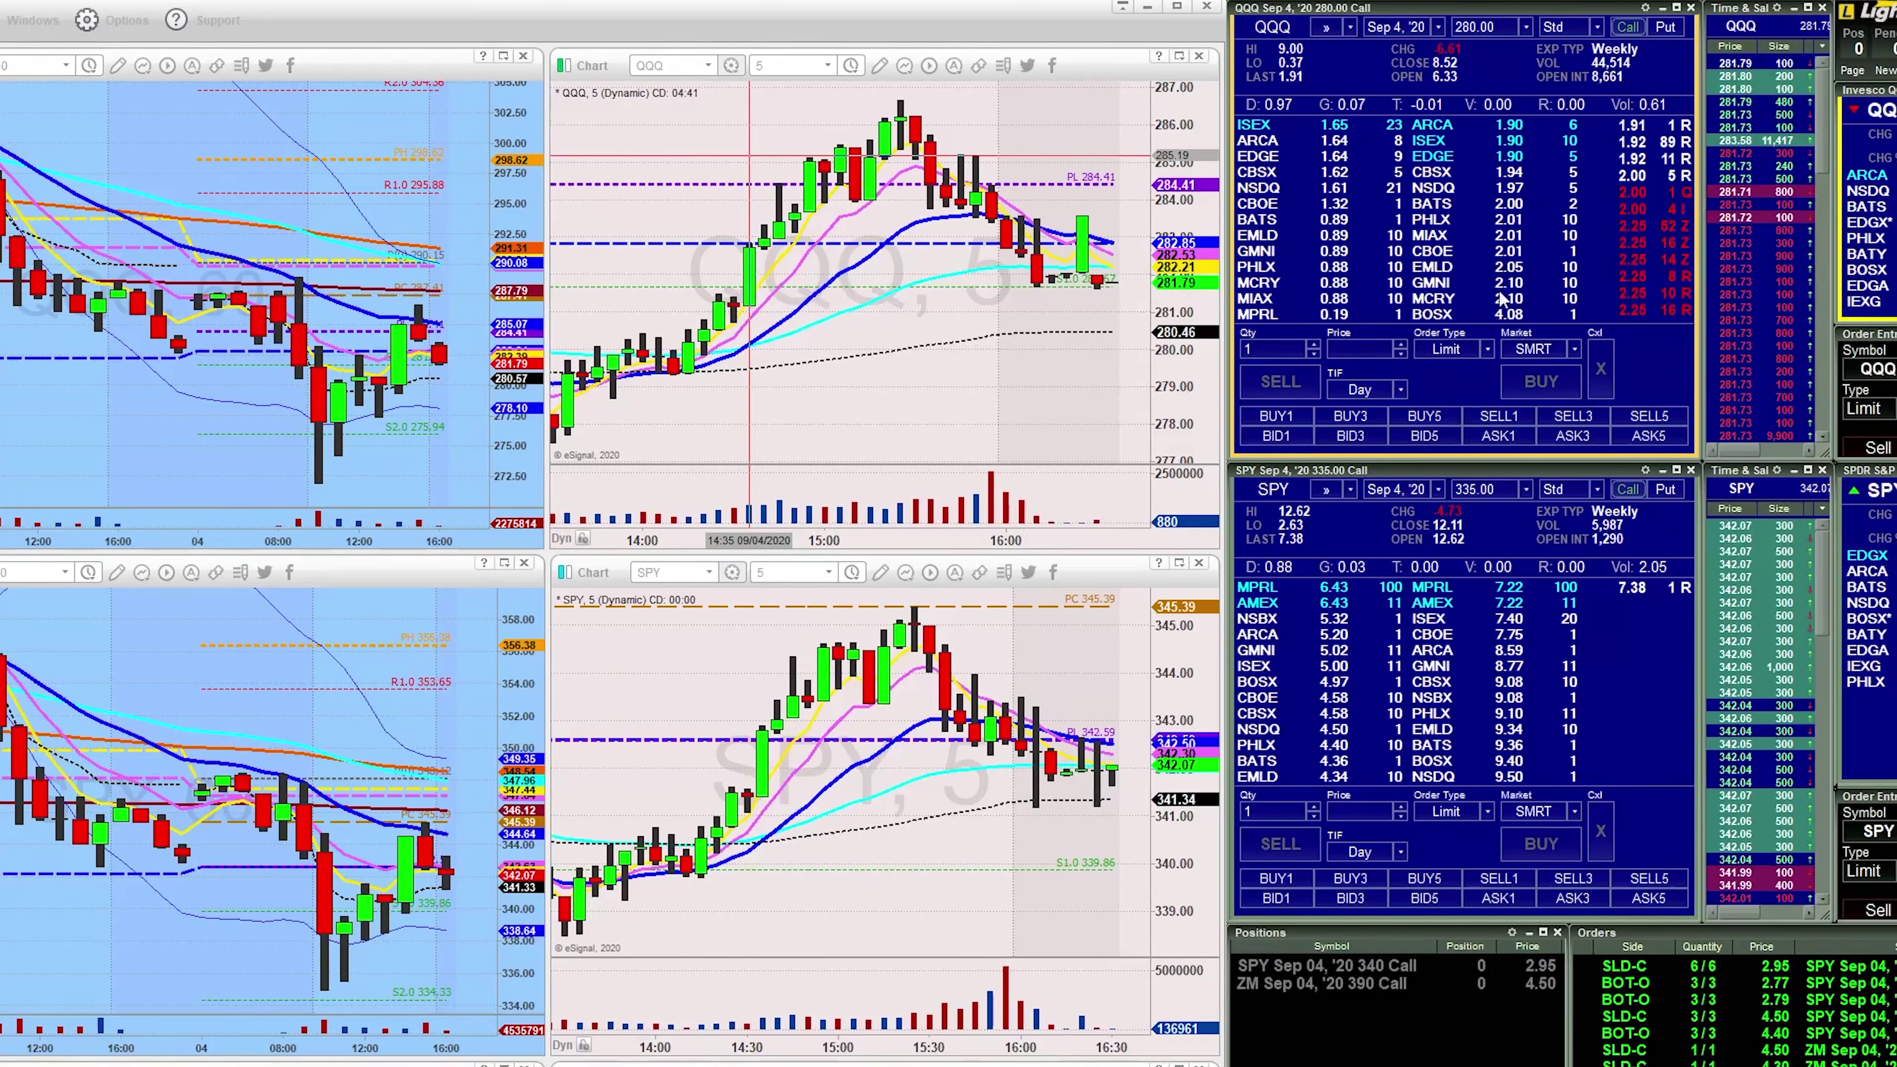
# Set the QQQ option ticket's order type to Market and return it to Limit
pyautogui.click(1488, 352)
pyautogui.click(1450, 389)
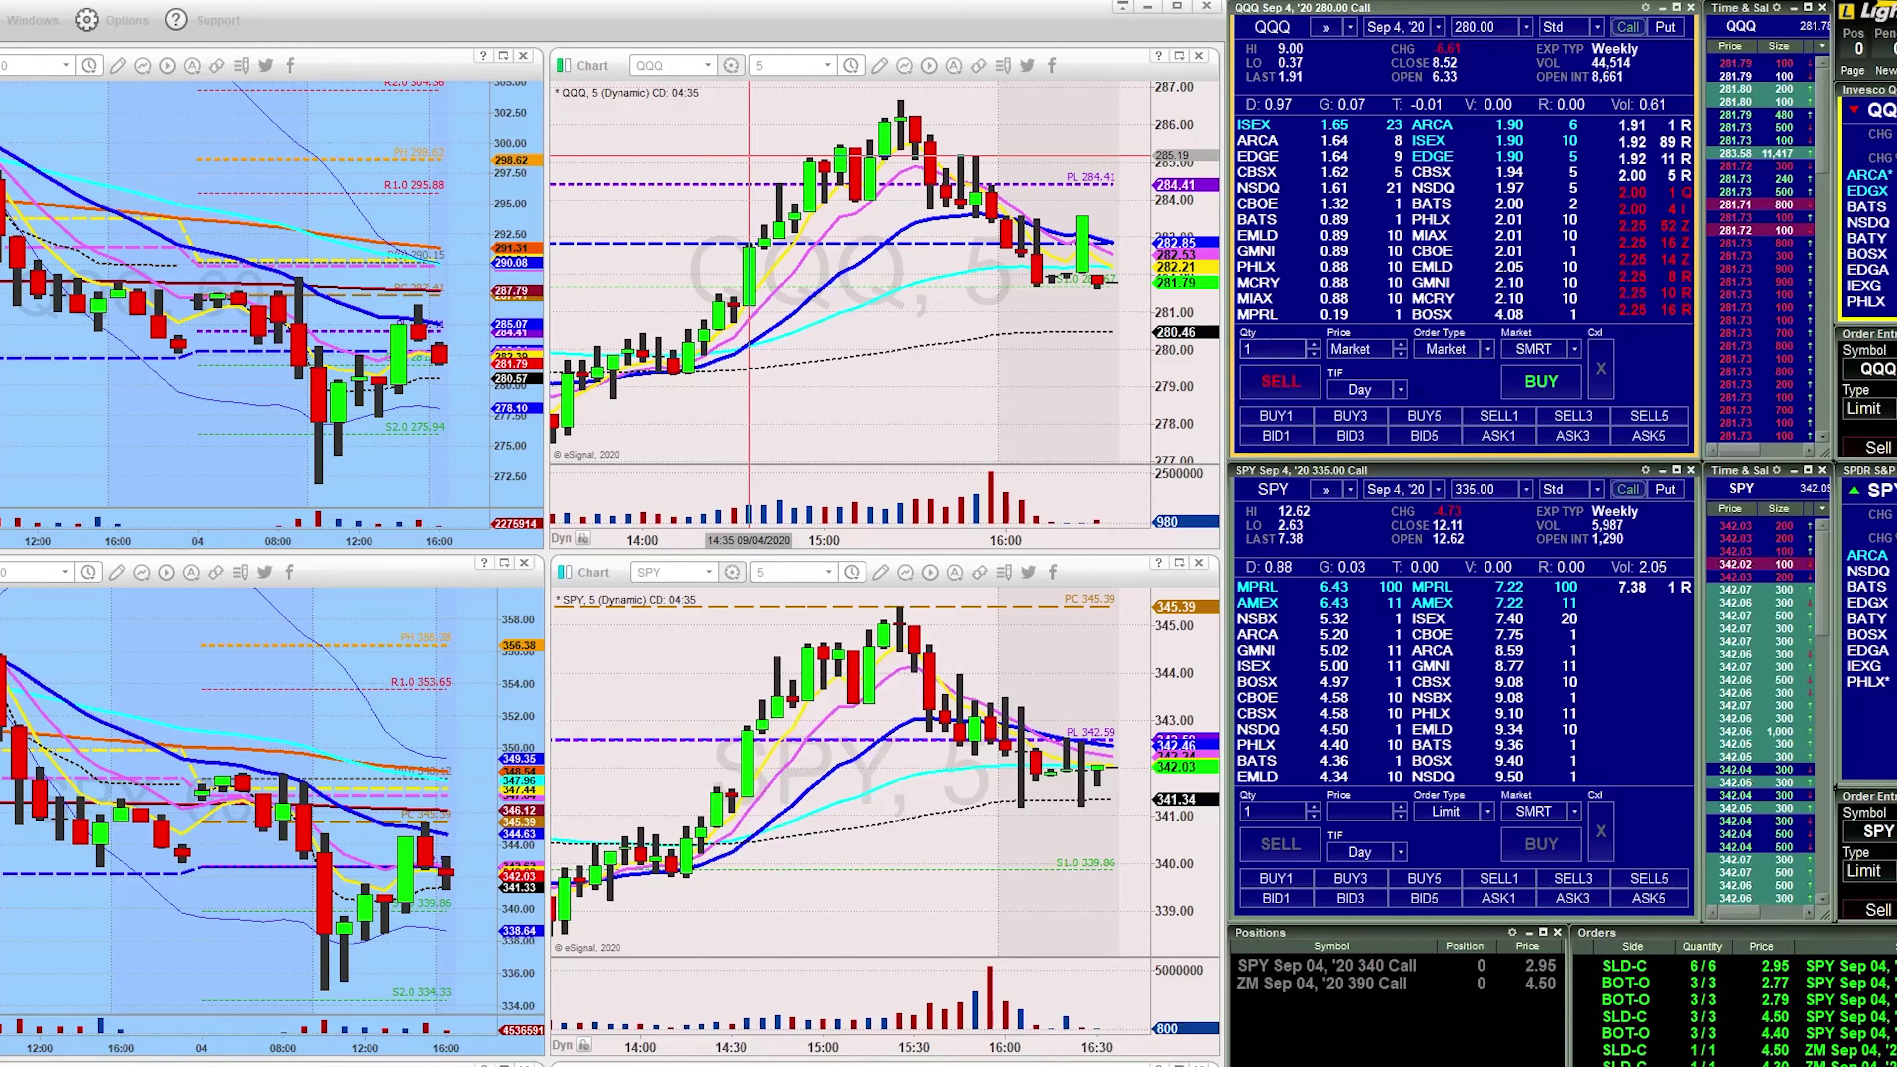
pyautogui.doubleClick(1290, 345)
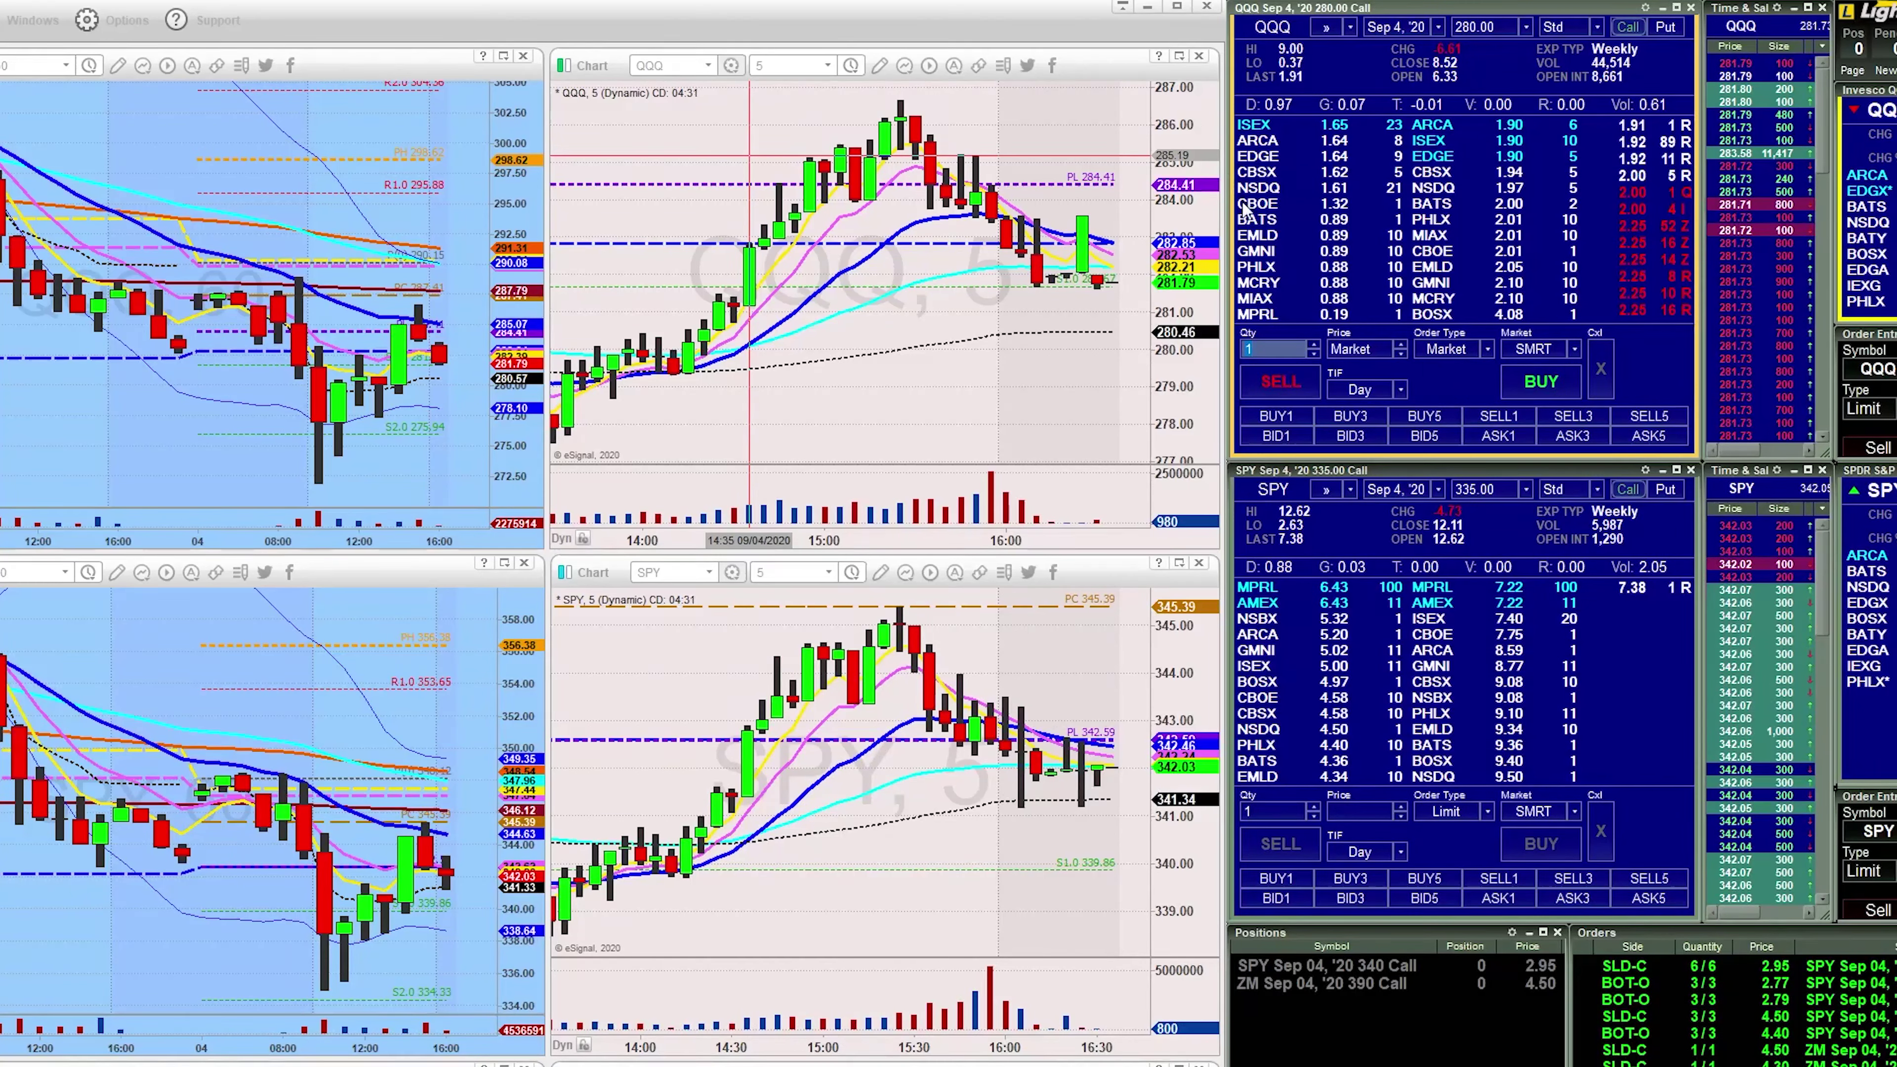
pyautogui.click(1485, 358)
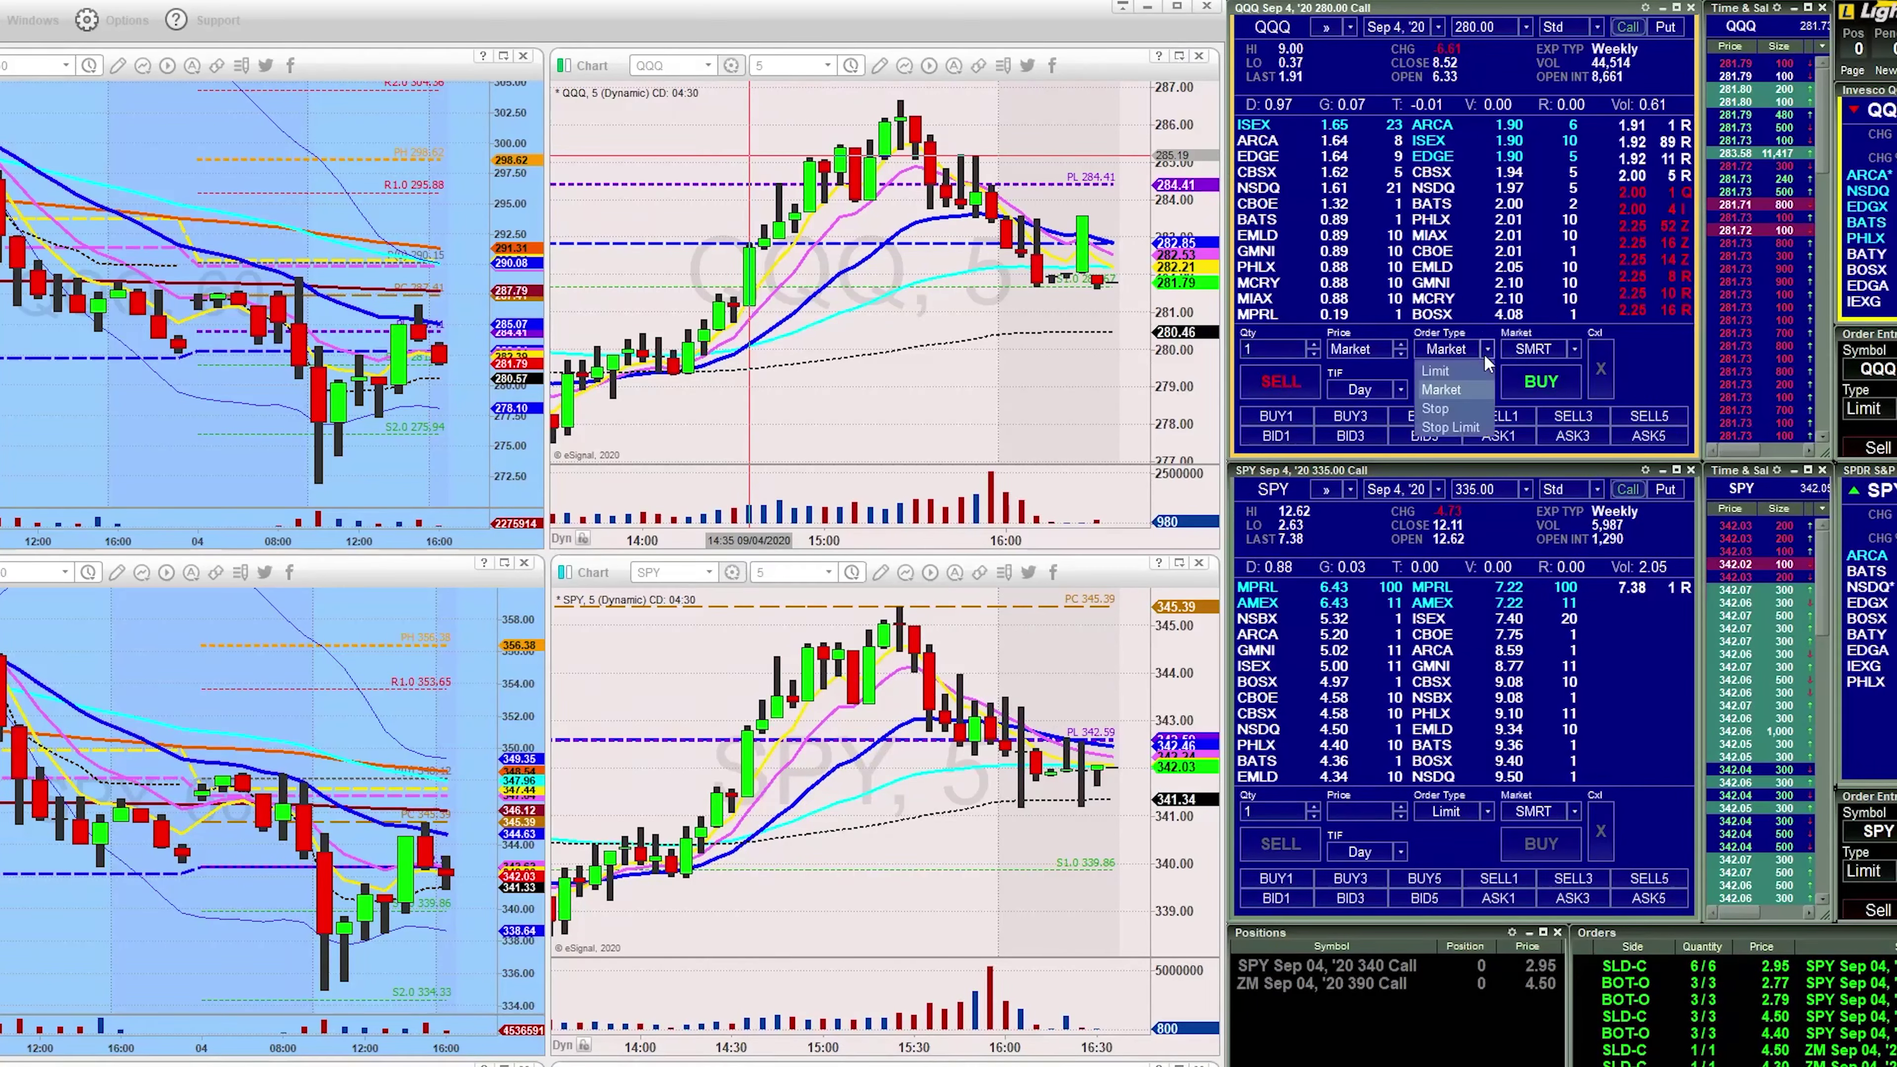
pyautogui.click(1444, 372)
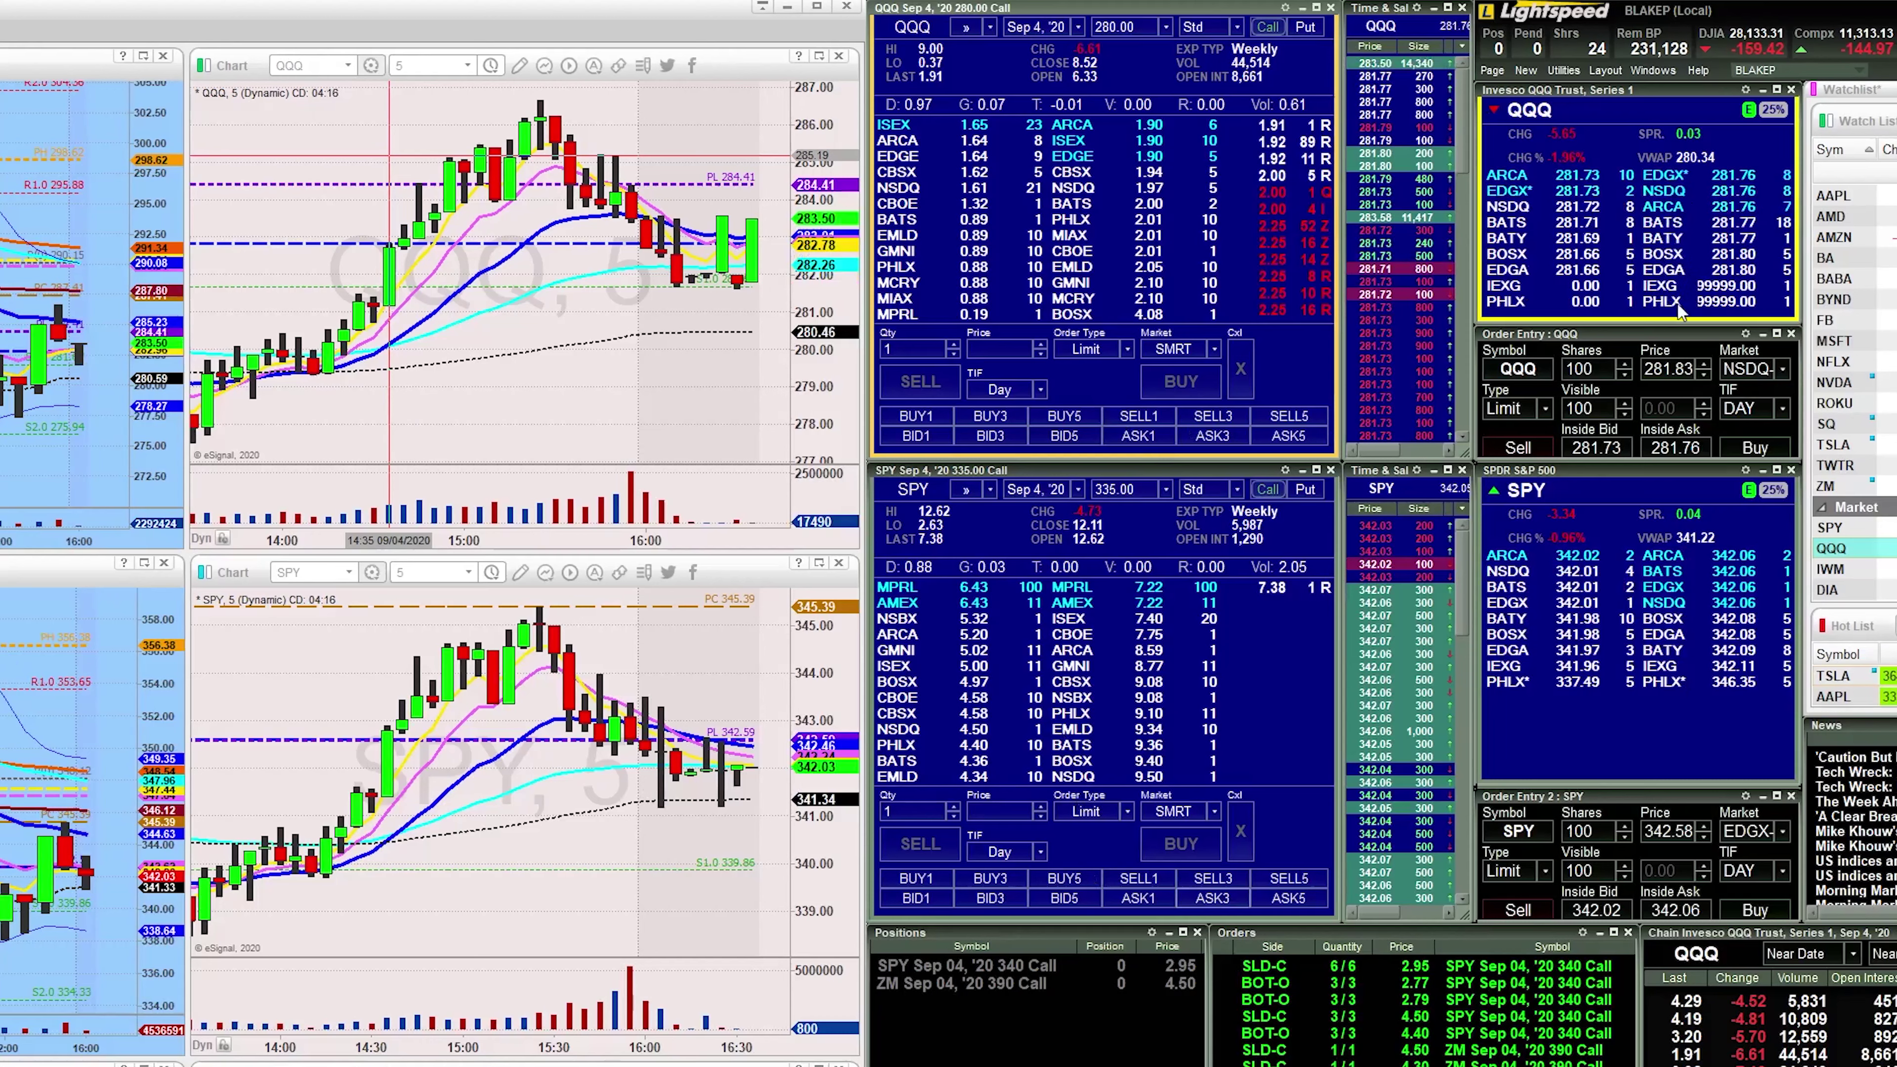
# Examine the bid and ask quotes in the QQQ and SPY stock Level 2 windows
pyautogui.moveTo(1793, 166); pyautogui.dragTo(1665, 203)
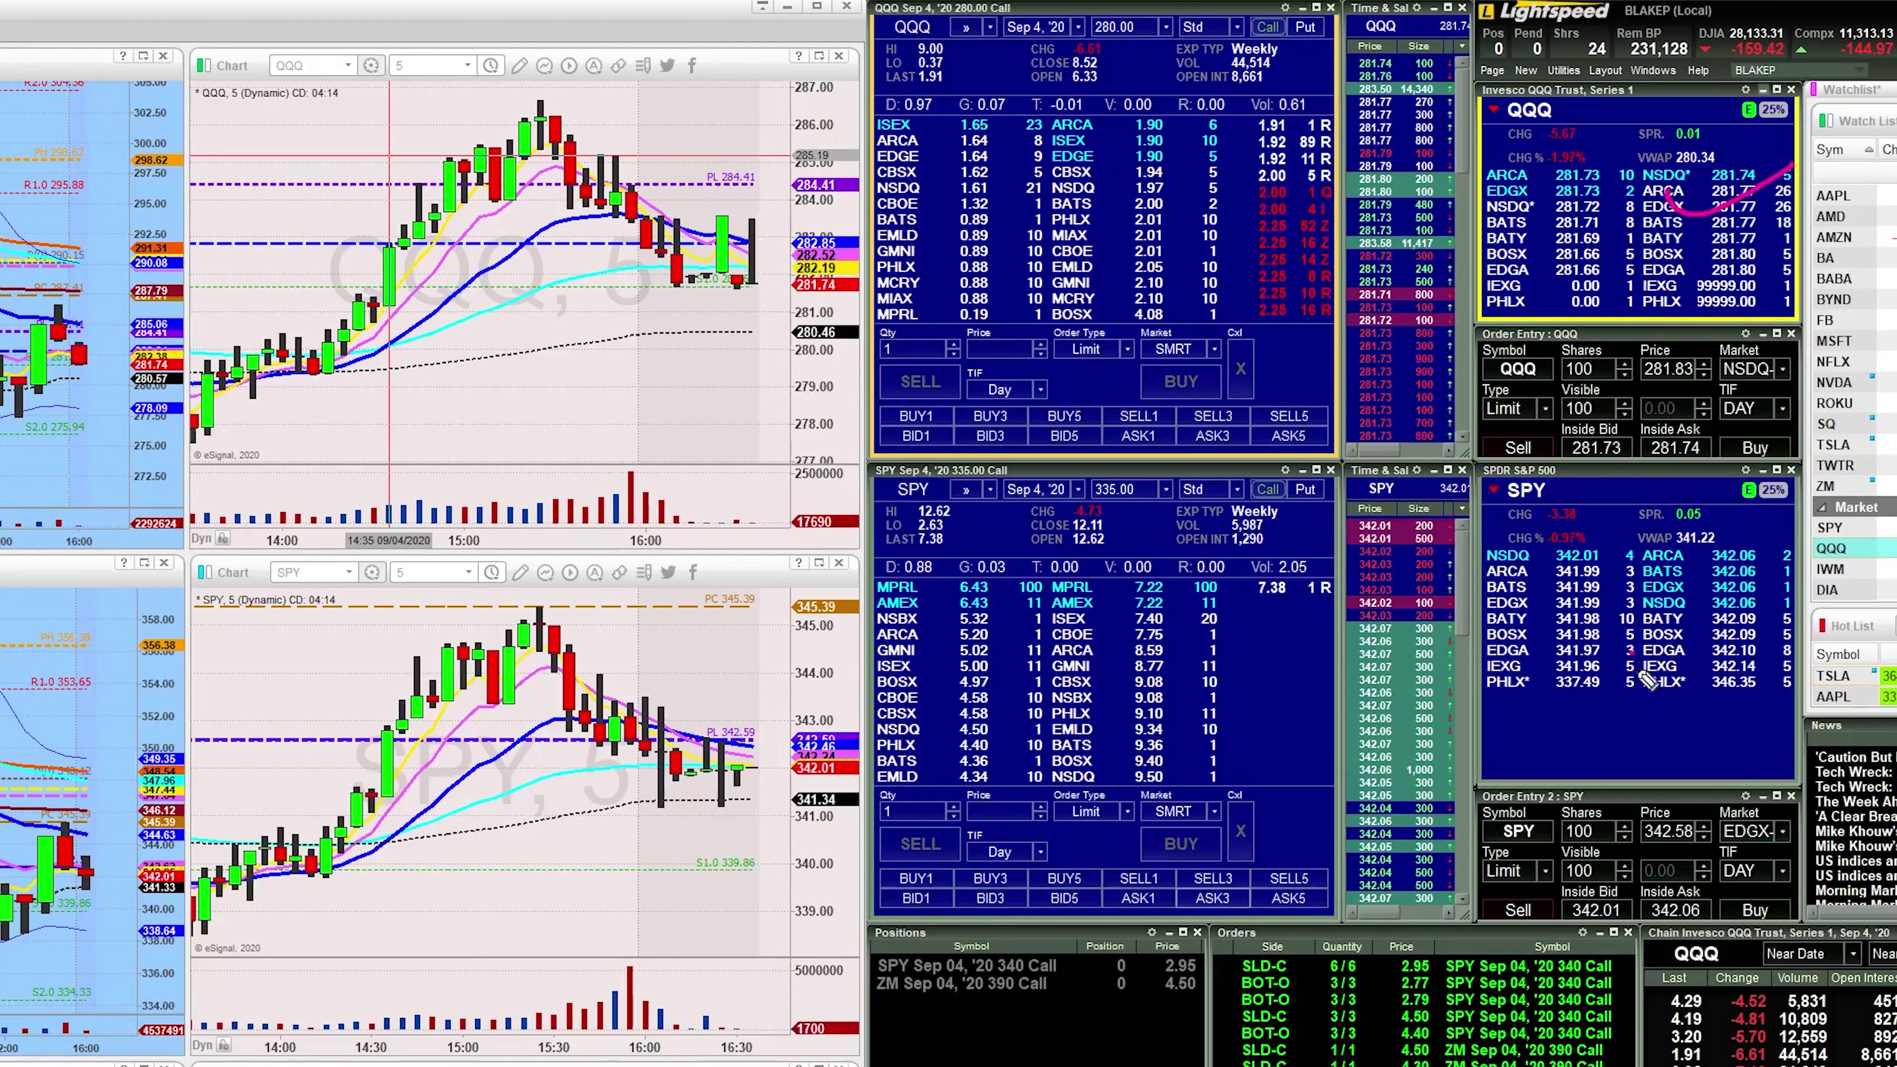
pyautogui.moveTo(1837, 594); pyautogui.dragTo(1631, 661)
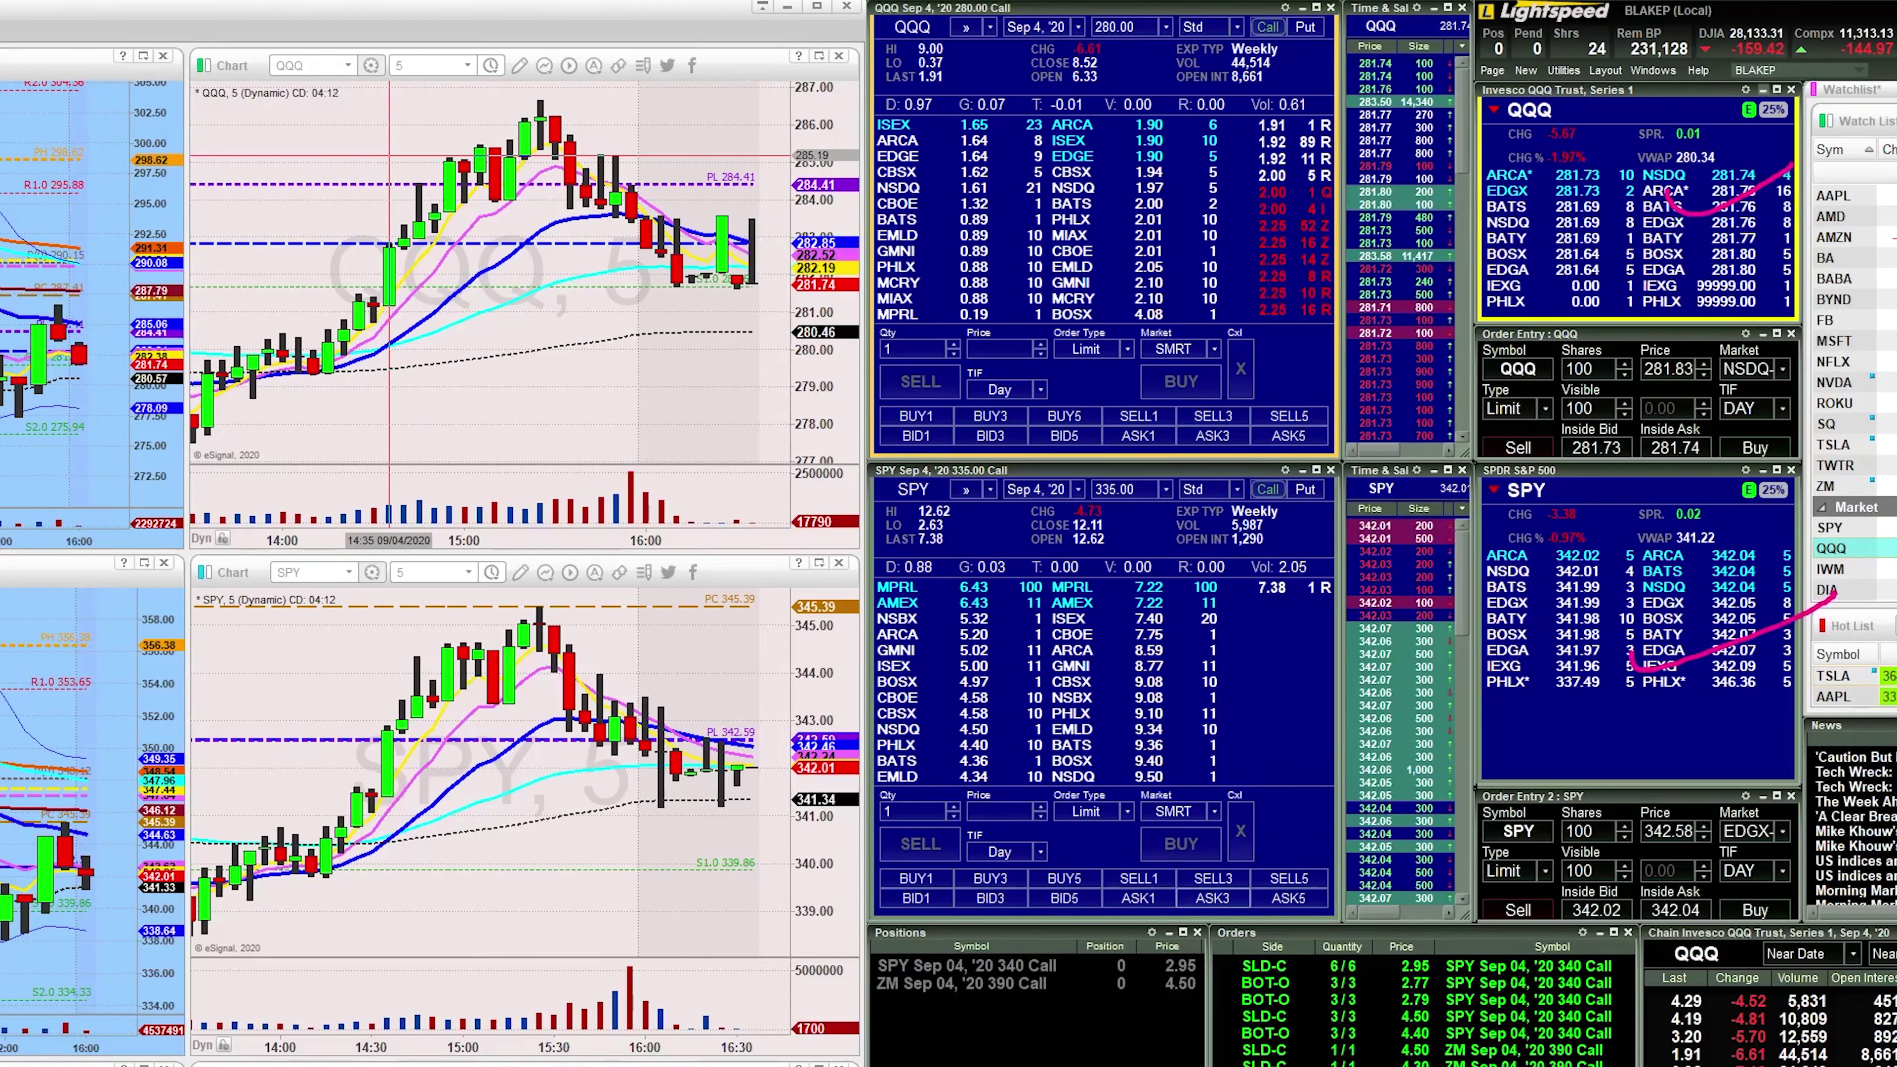
pyautogui.press('Escape')
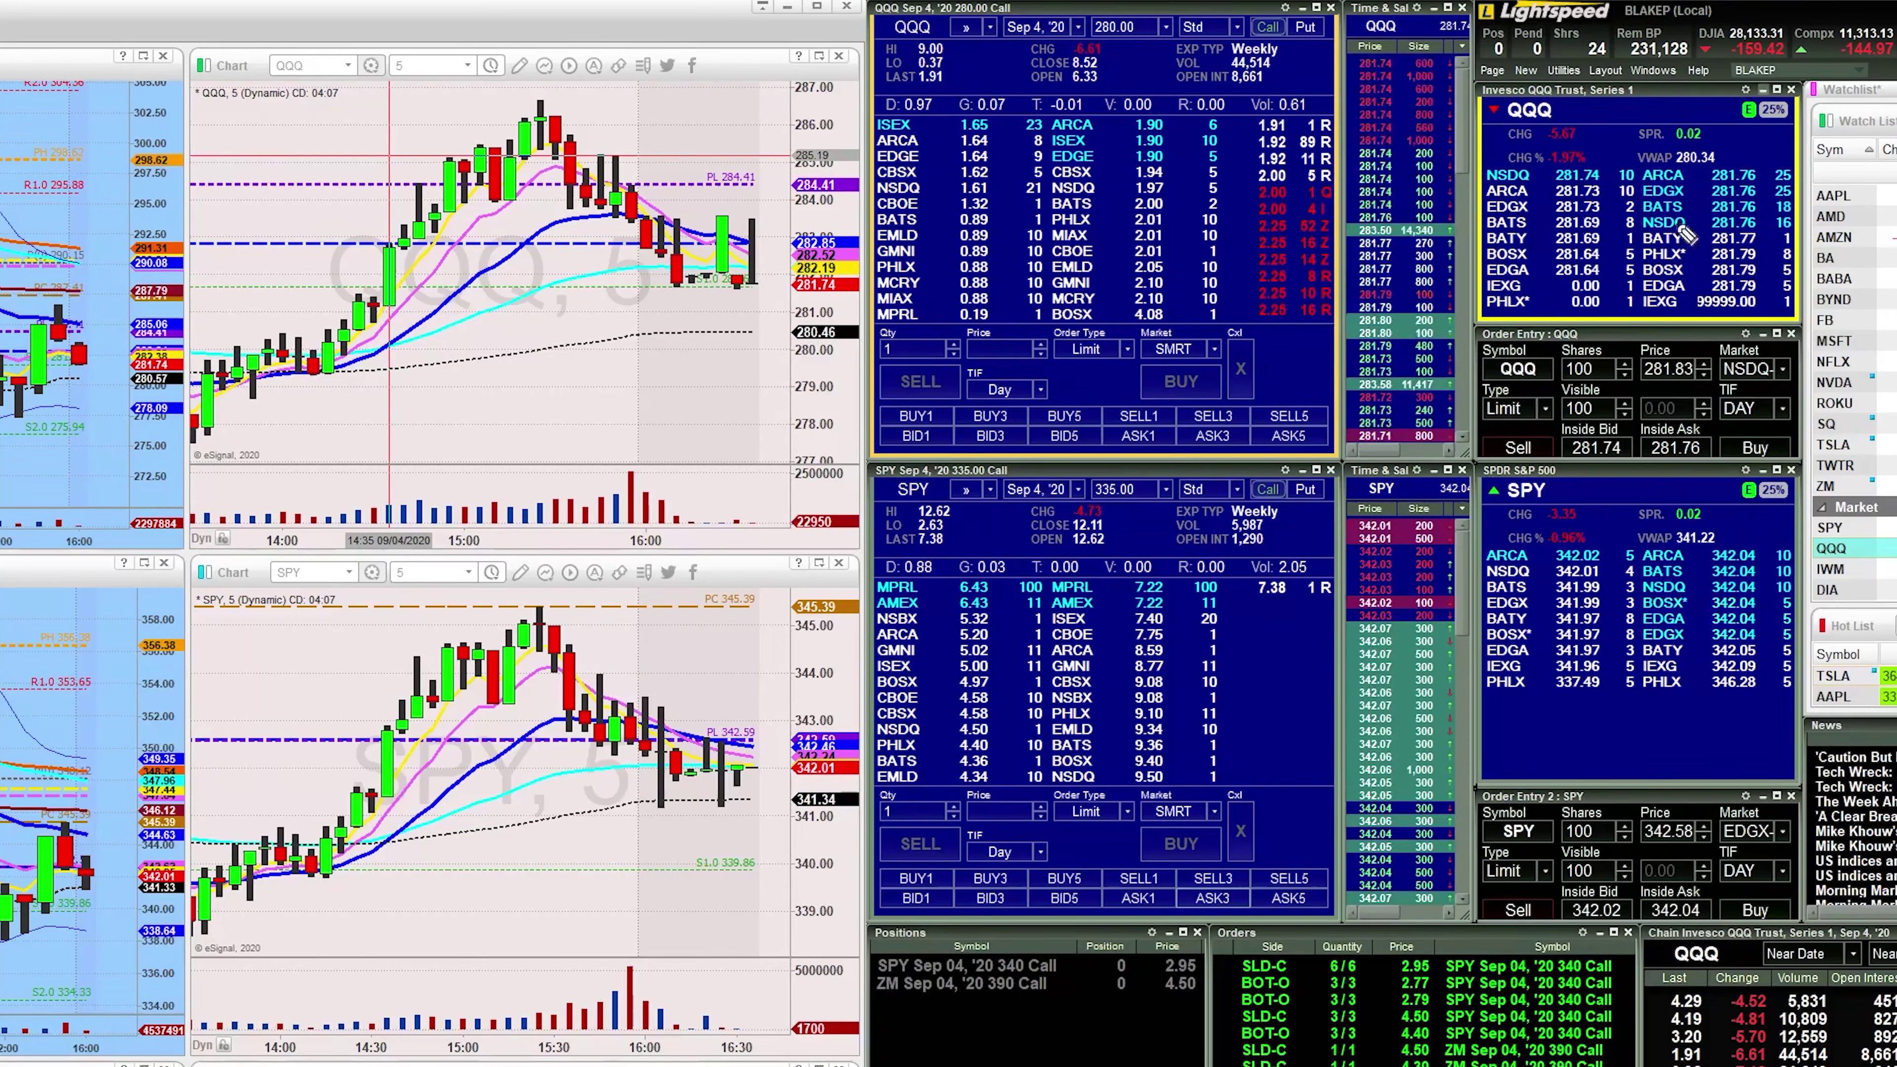
pyautogui.moveTo(1503, 124); pyautogui.dragTo(1766, 278)
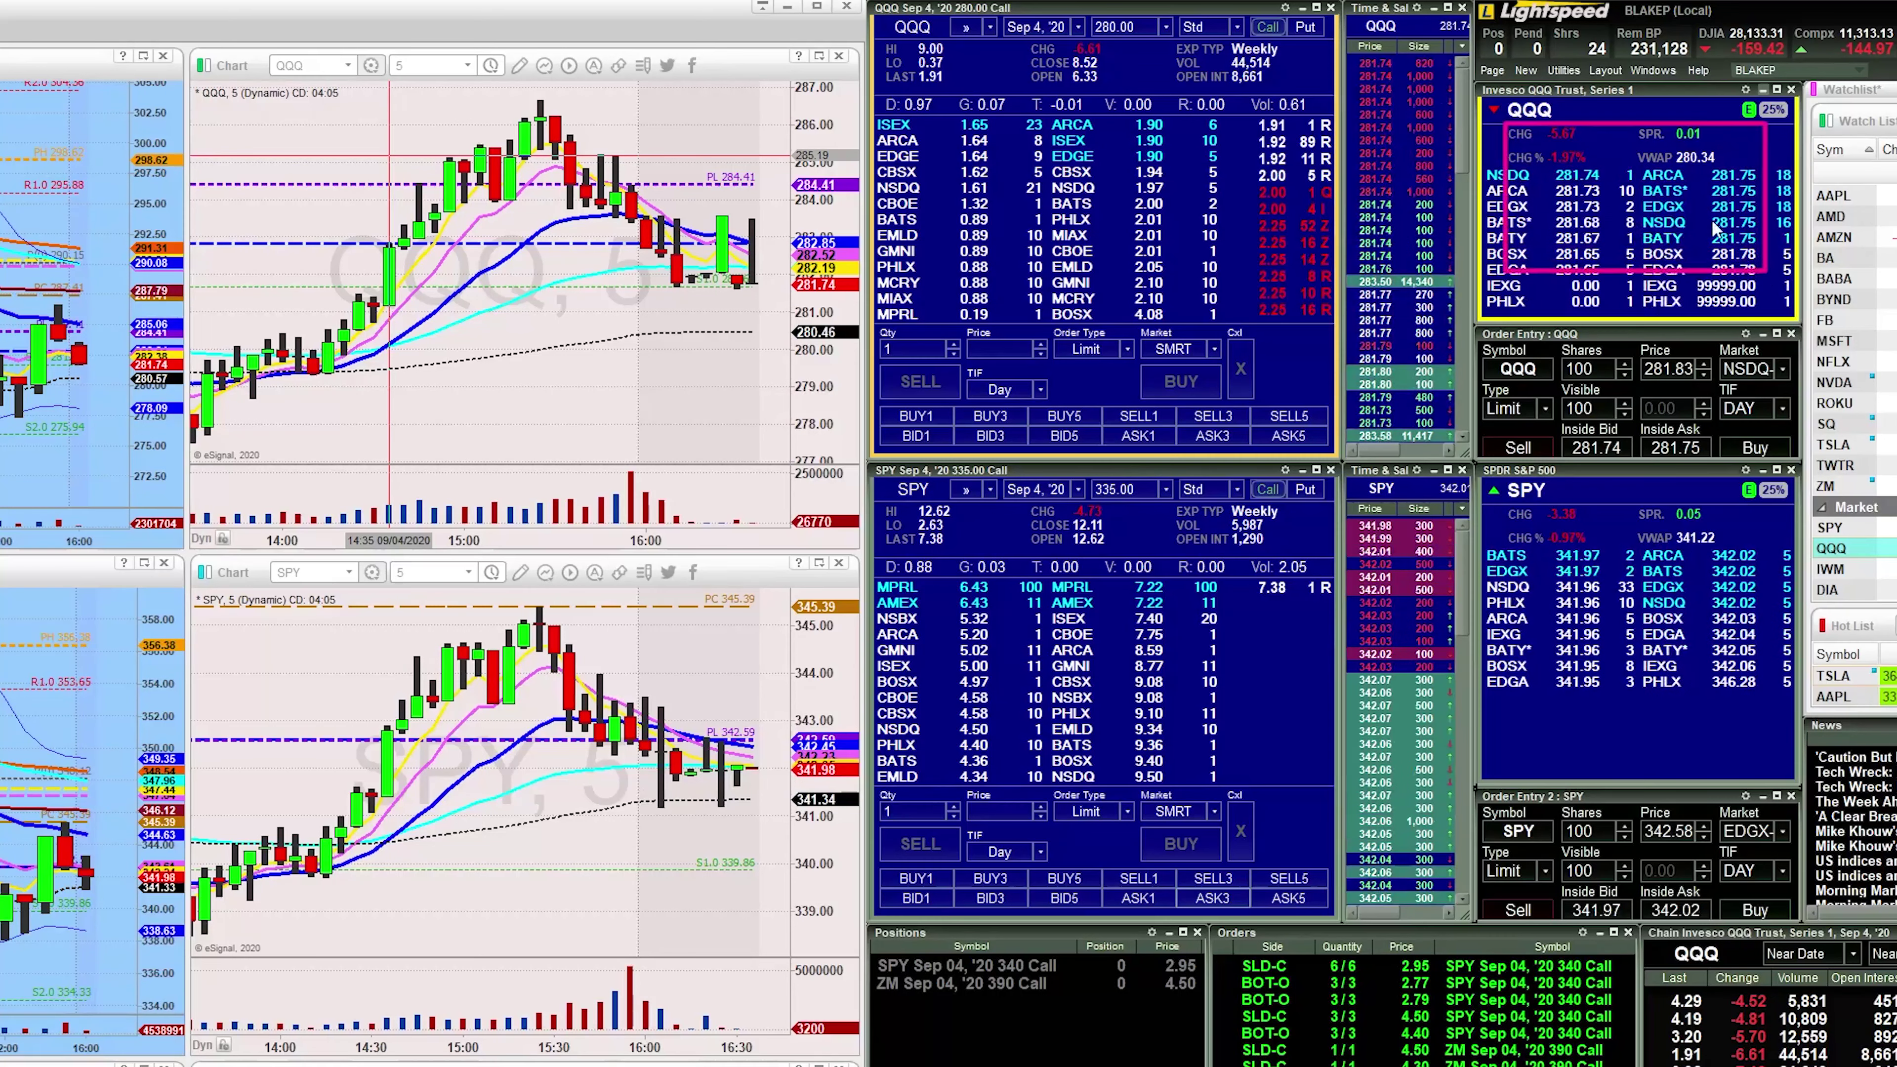
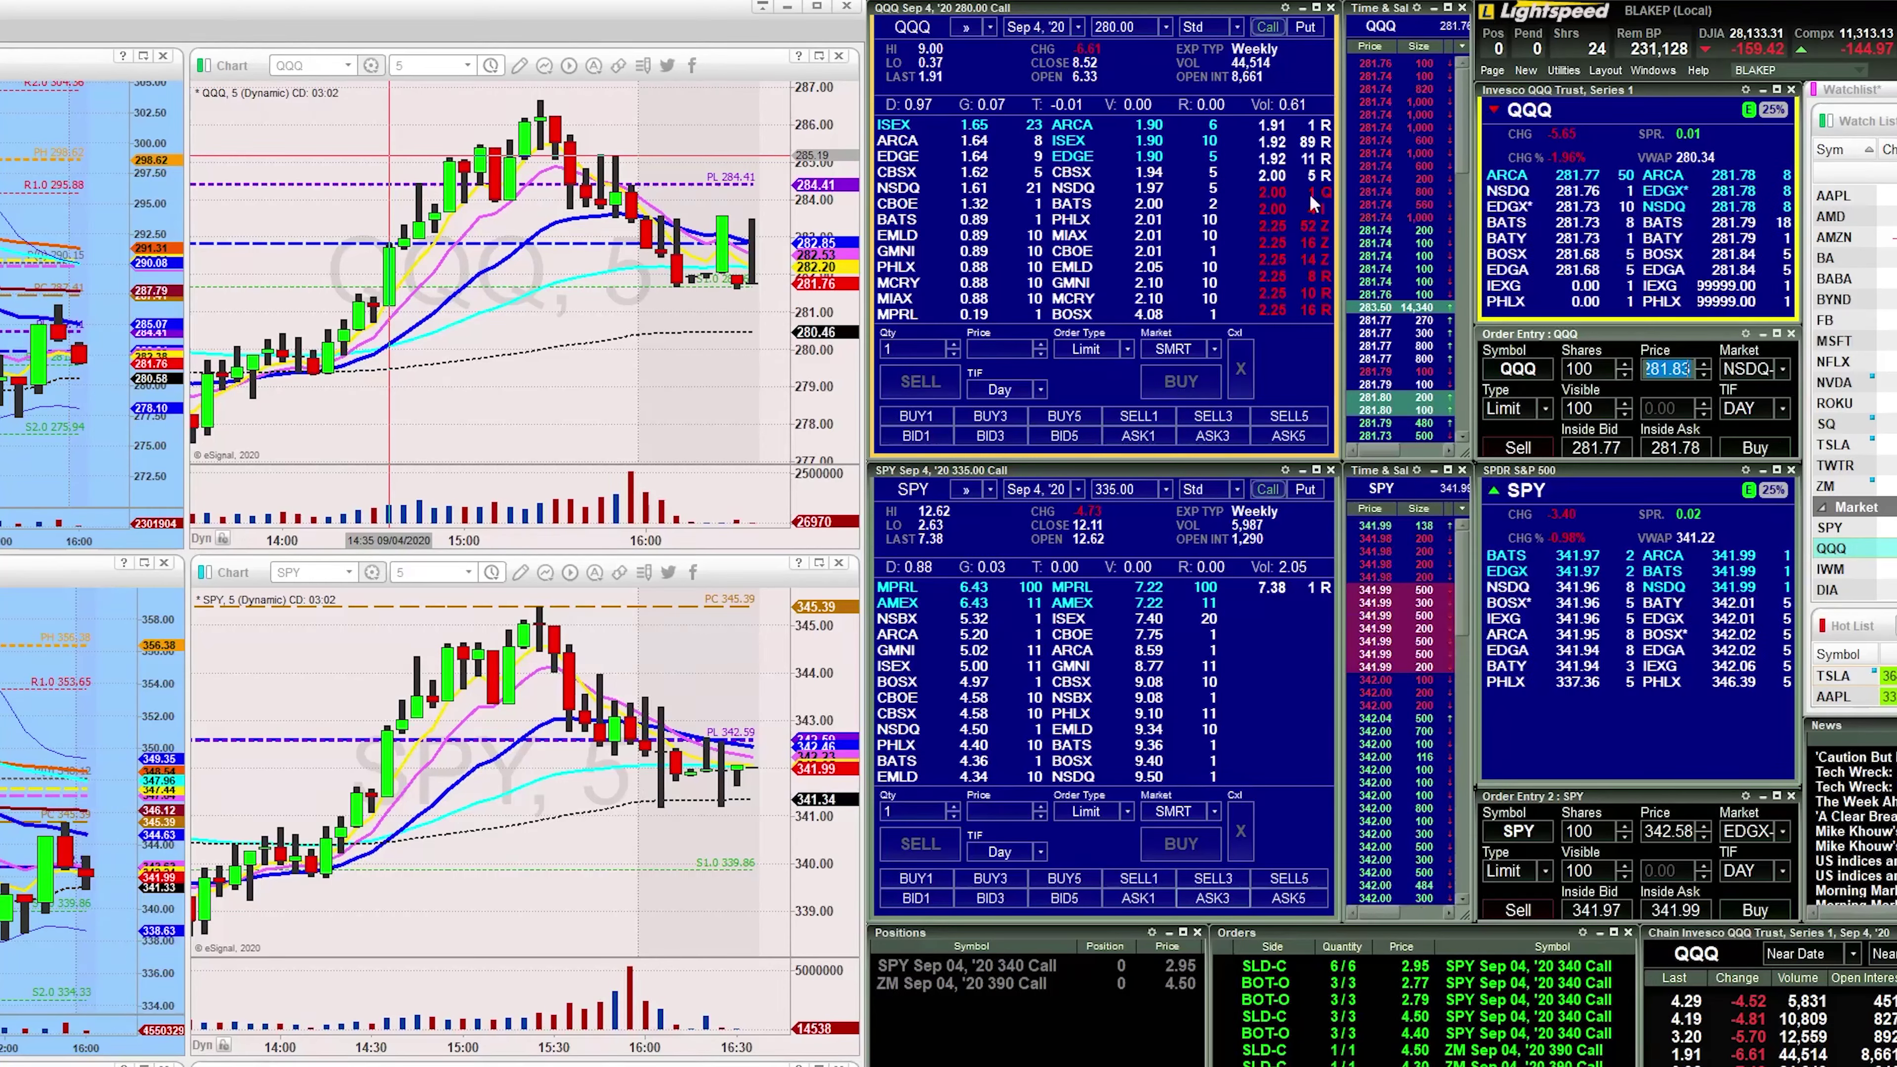
pyautogui.click(1576, 173)
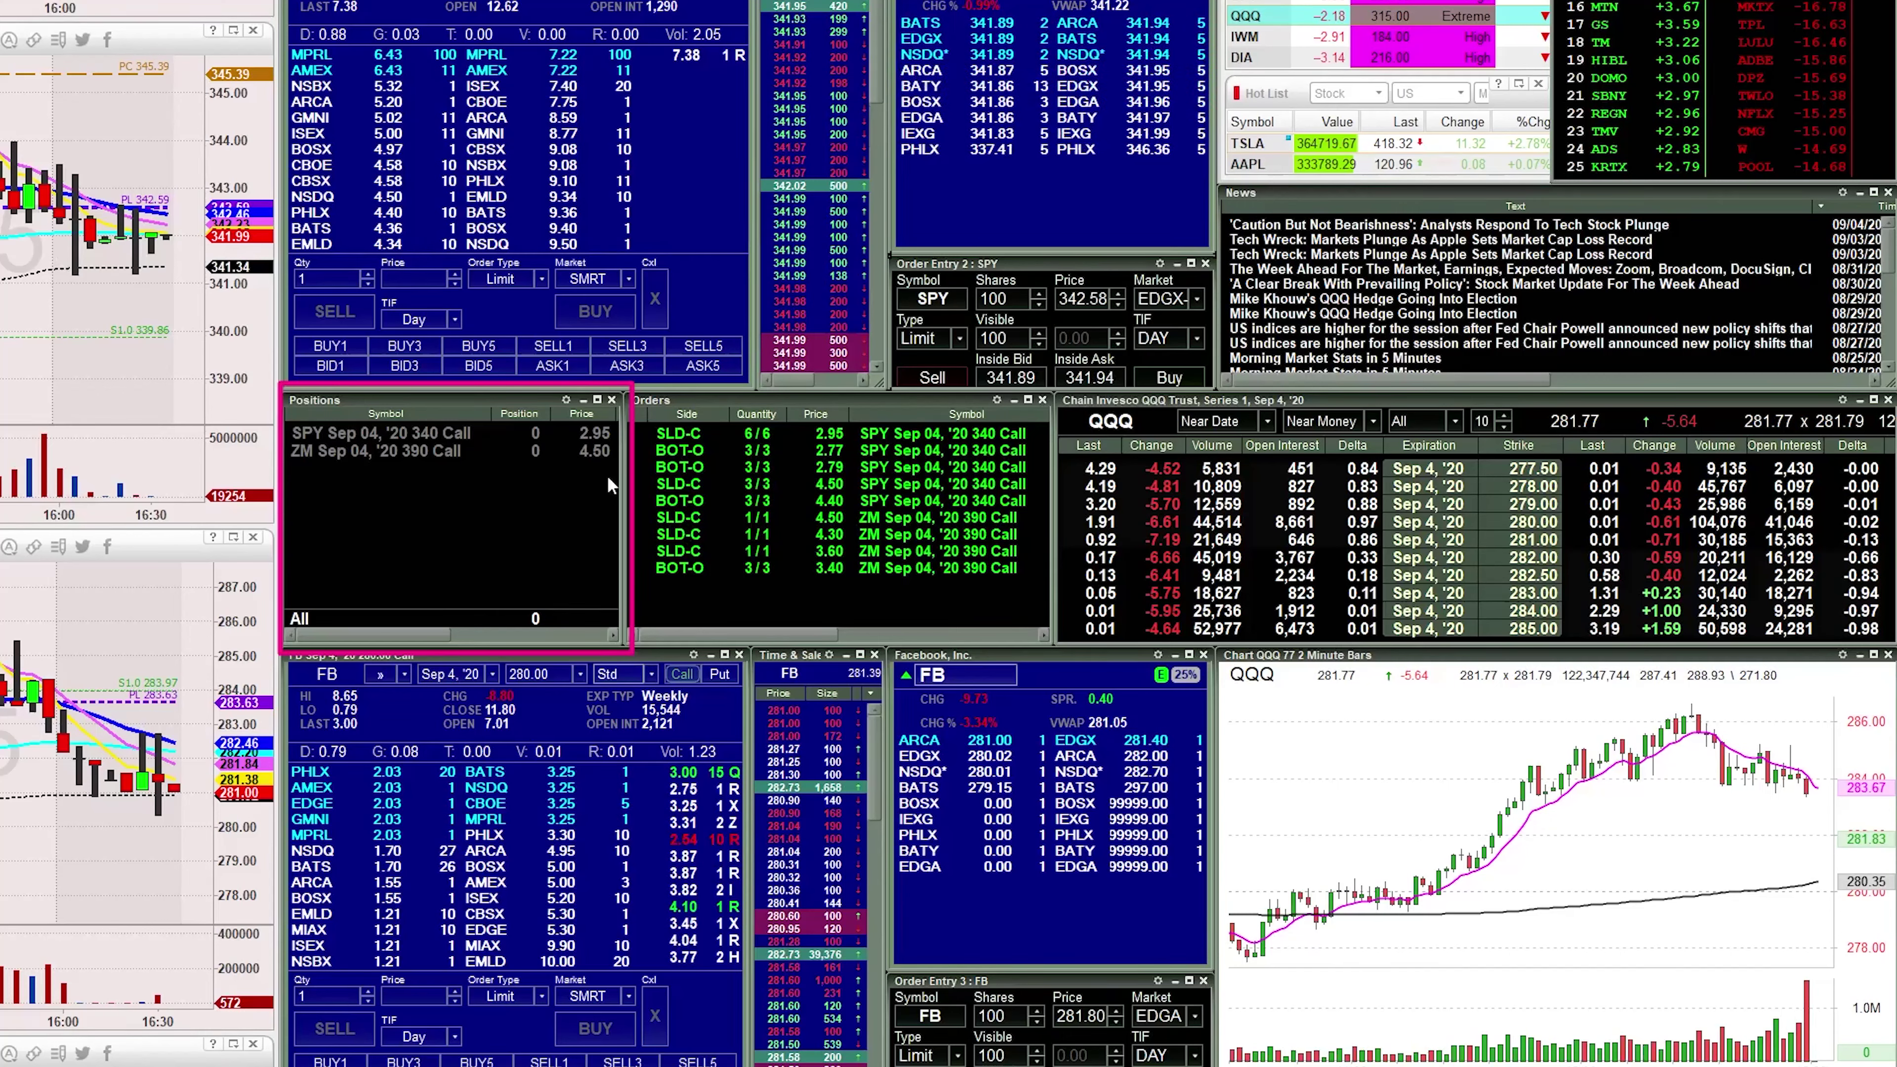
# Examine the SPY 340 Call and ZM 390 Call entries in the Positions window
pyautogui.moveTo(396, 634); pyautogui.dragTo(343, 628)
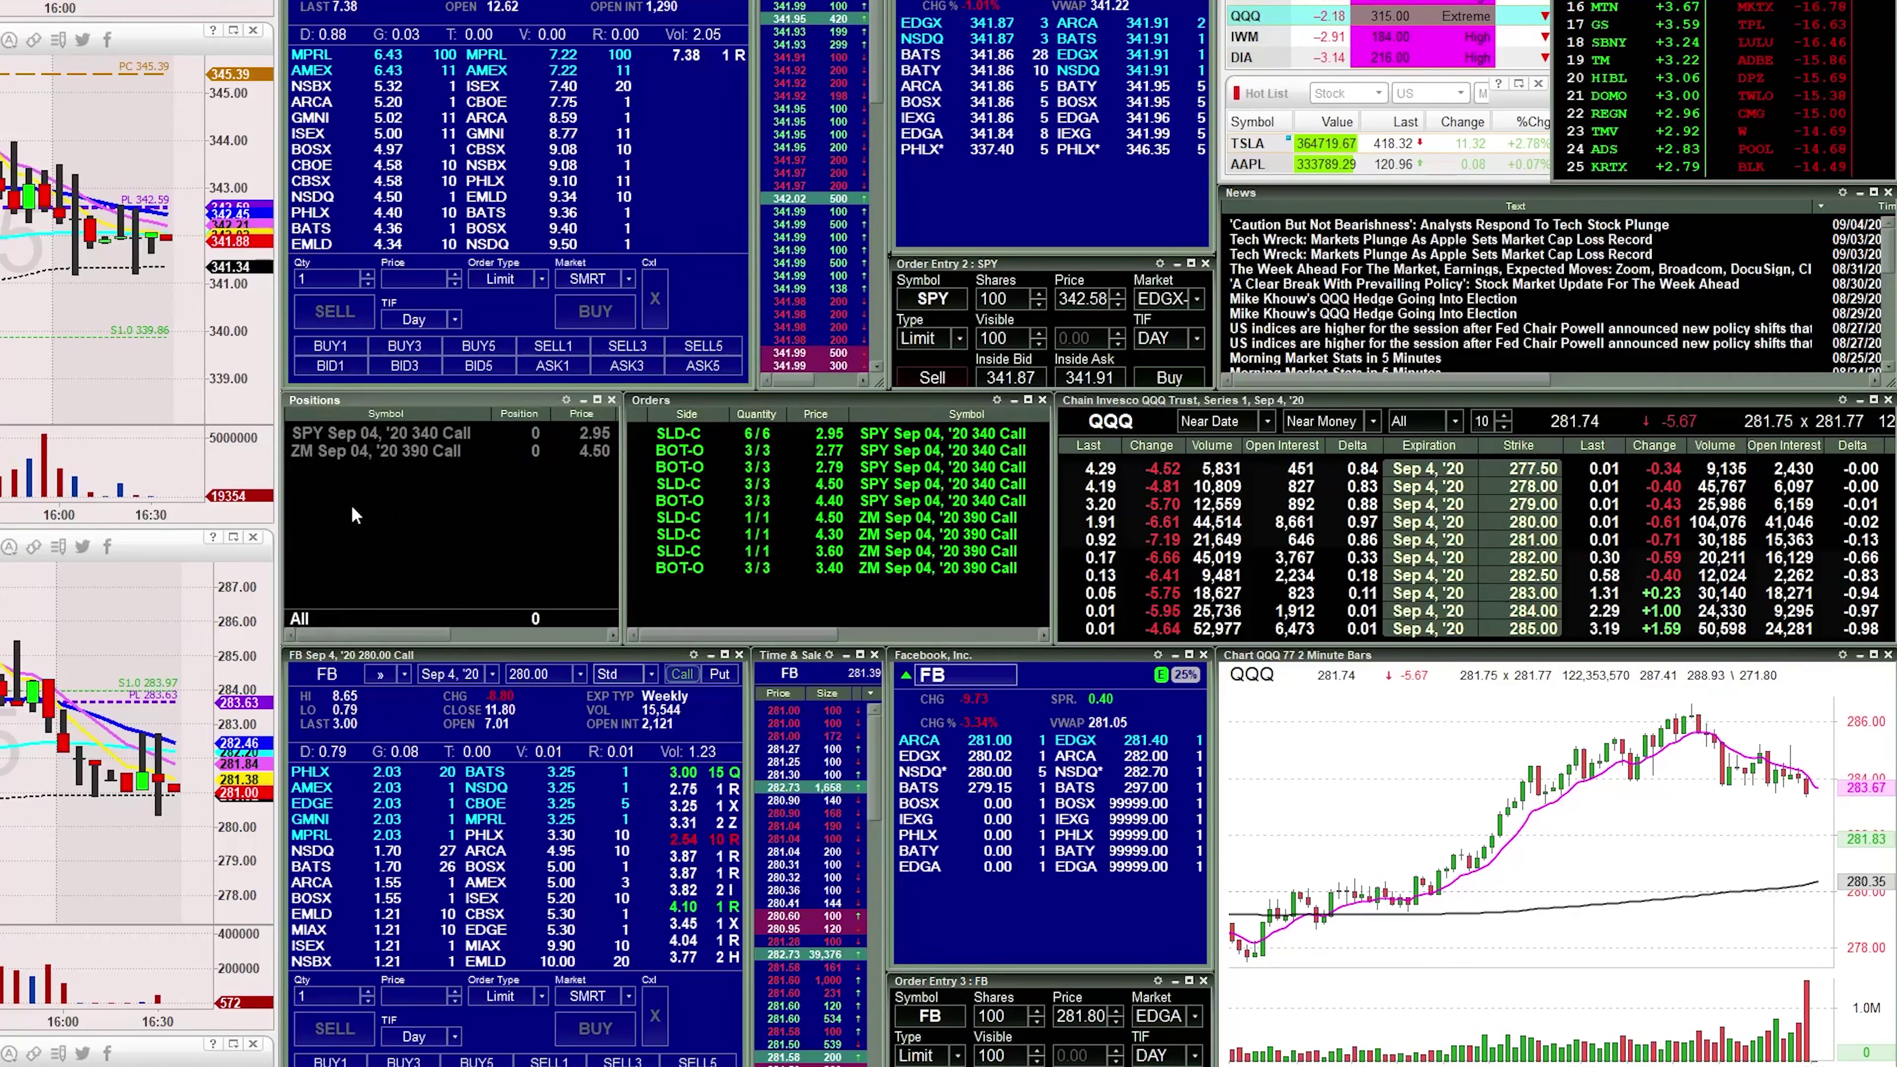
pyautogui.moveTo(280, 422); pyautogui.dragTo(617, 441)
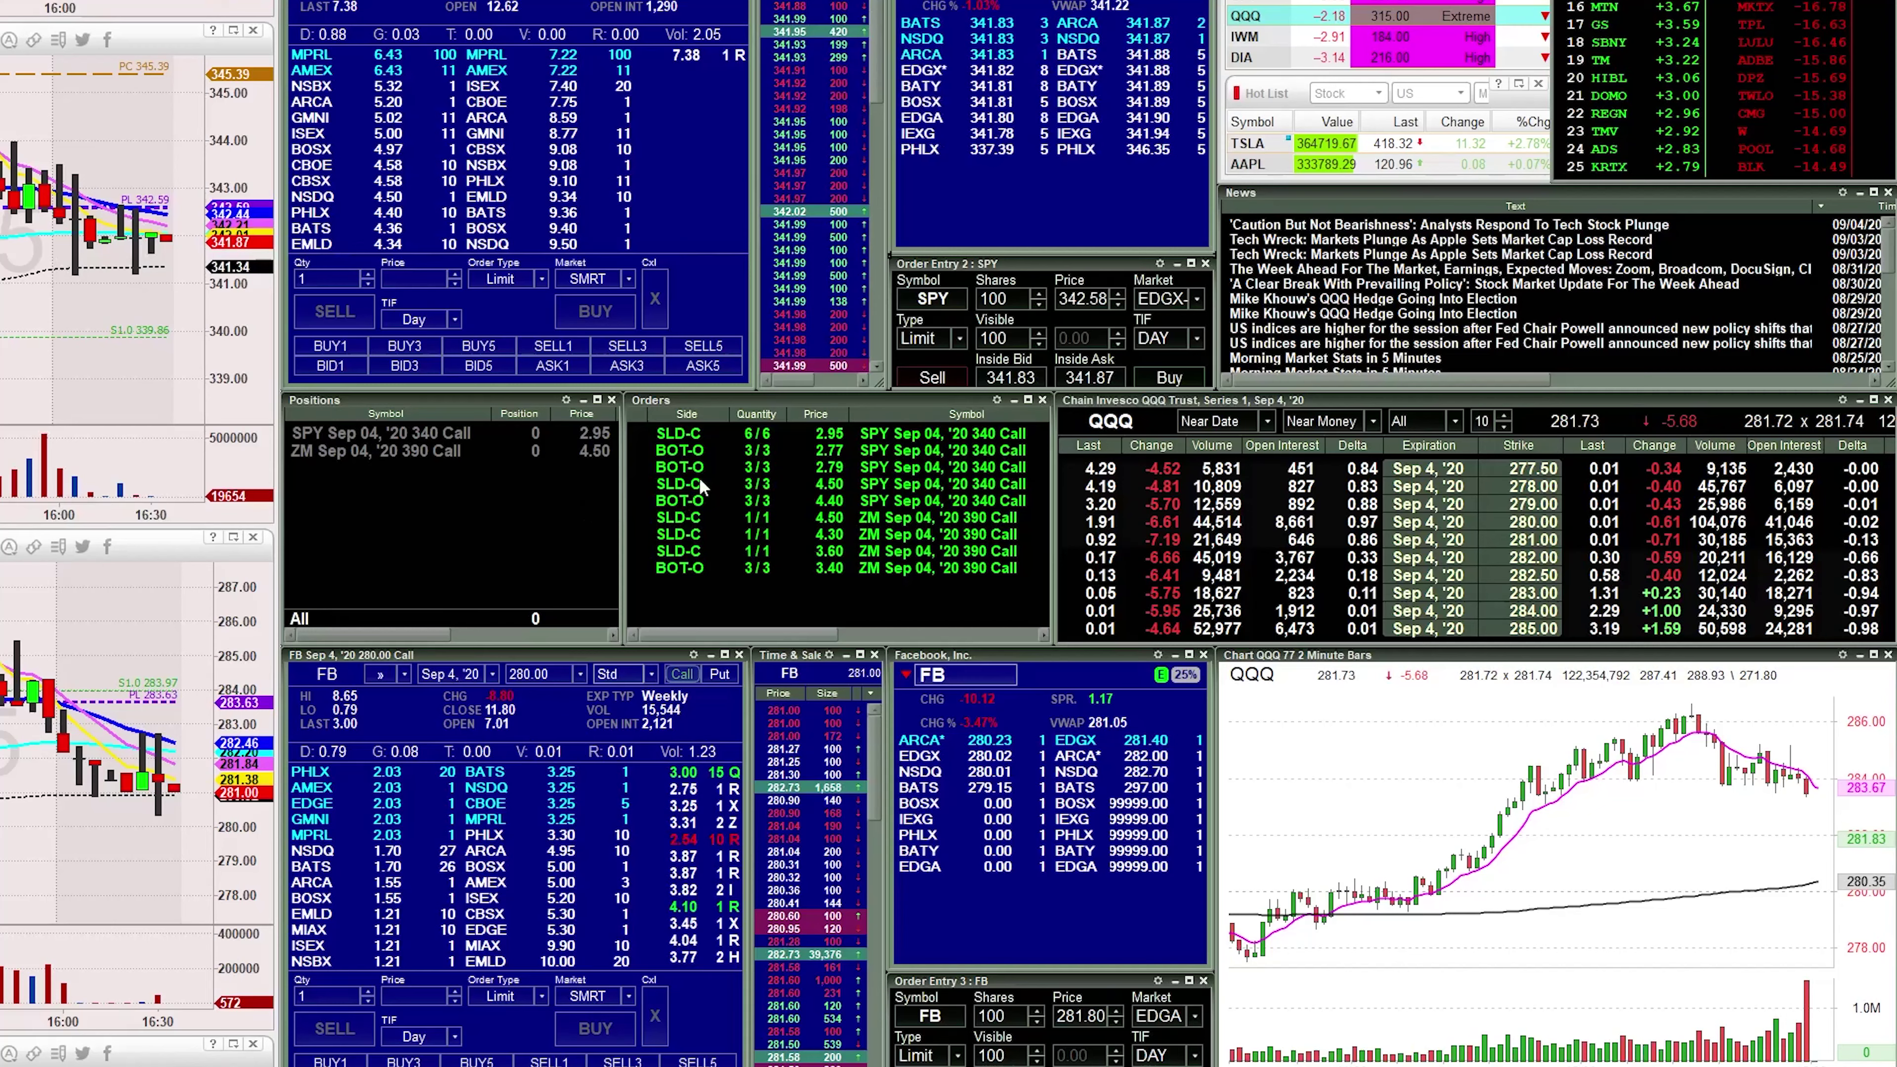
# Examine the Orders window's executed option trades and the QQQ option chain
pyautogui.moveTo(624, 387)
pyautogui.mouseDown()
pyautogui.moveTo(854, 484)
pyautogui.moveTo(1020, 617)
pyautogui.moveTo(1046, 615)
pyautogui.mouseUp()
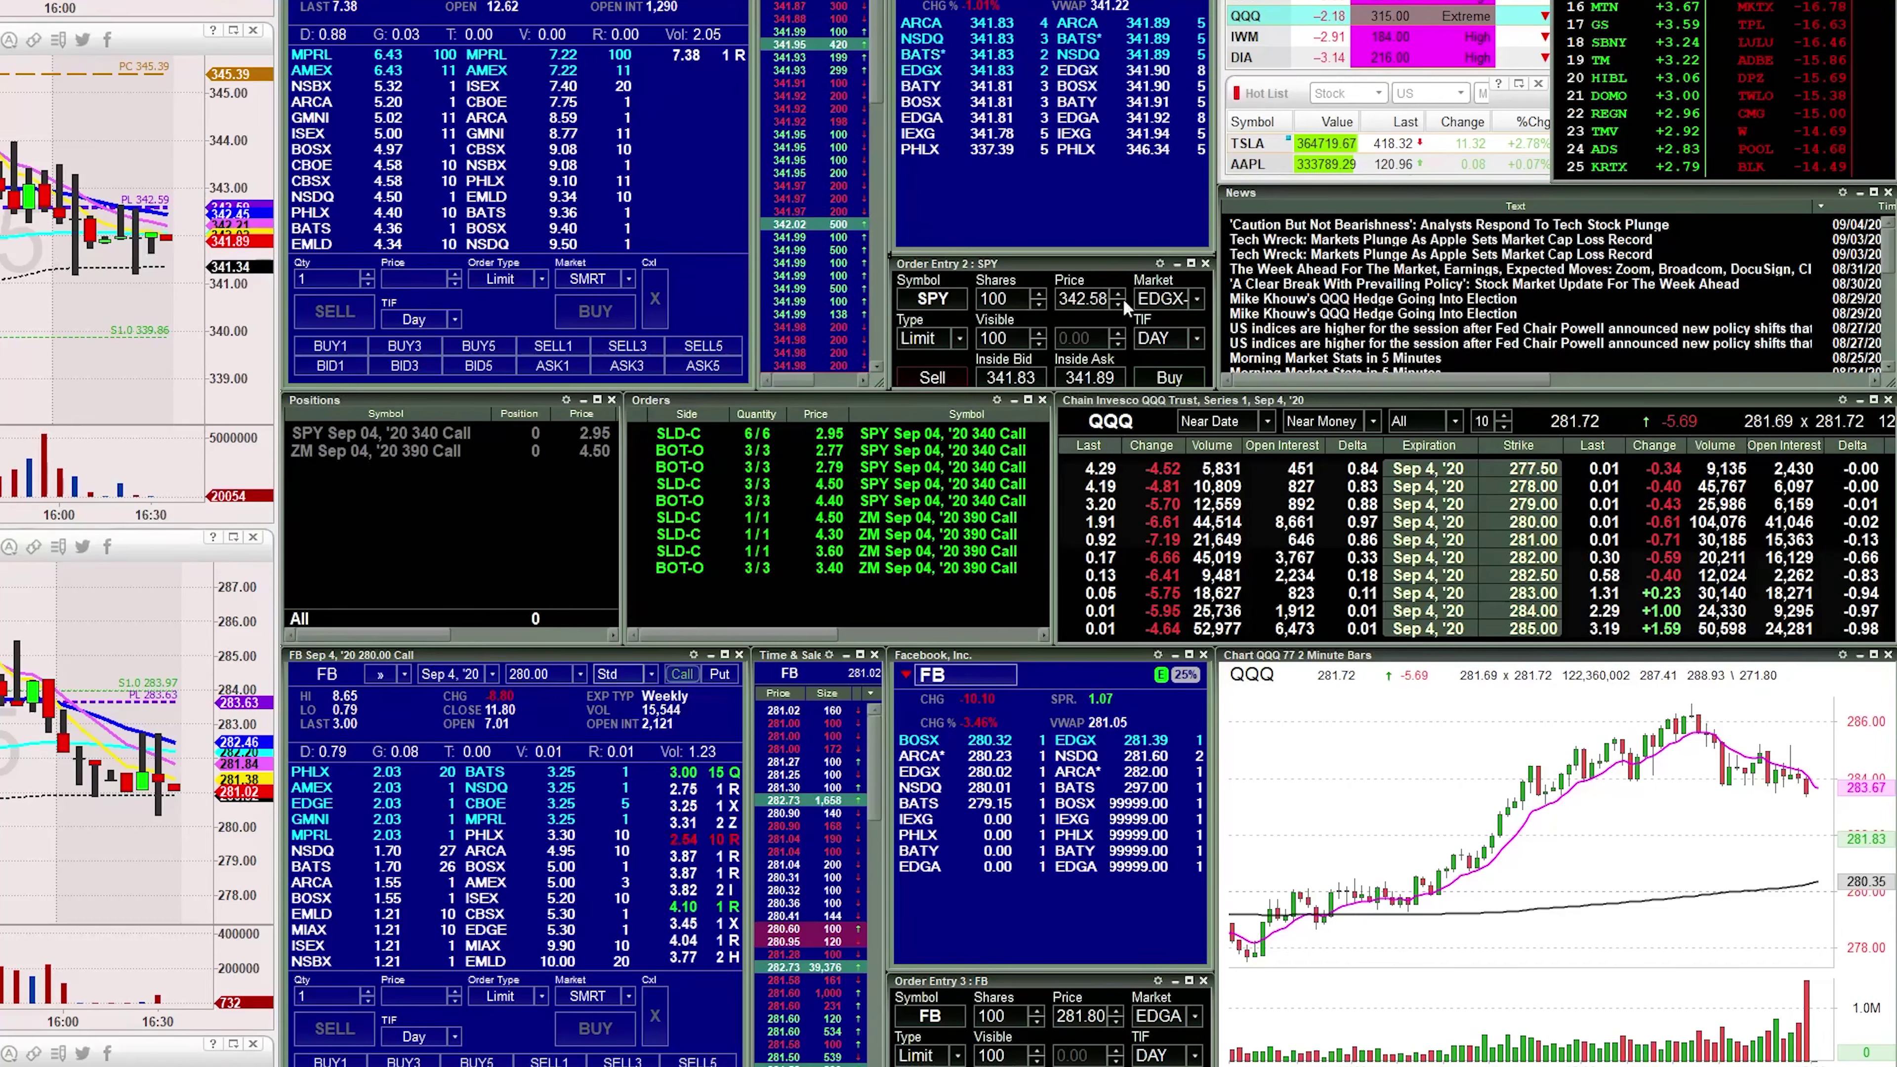
pyautogui.moveTo(1069, 401)
pyautogui.mouseDown()
pyautogui.moveTo(1523, 587)
pyautogui.moveTo(1892, 654)
pyautogui.mouseUp()
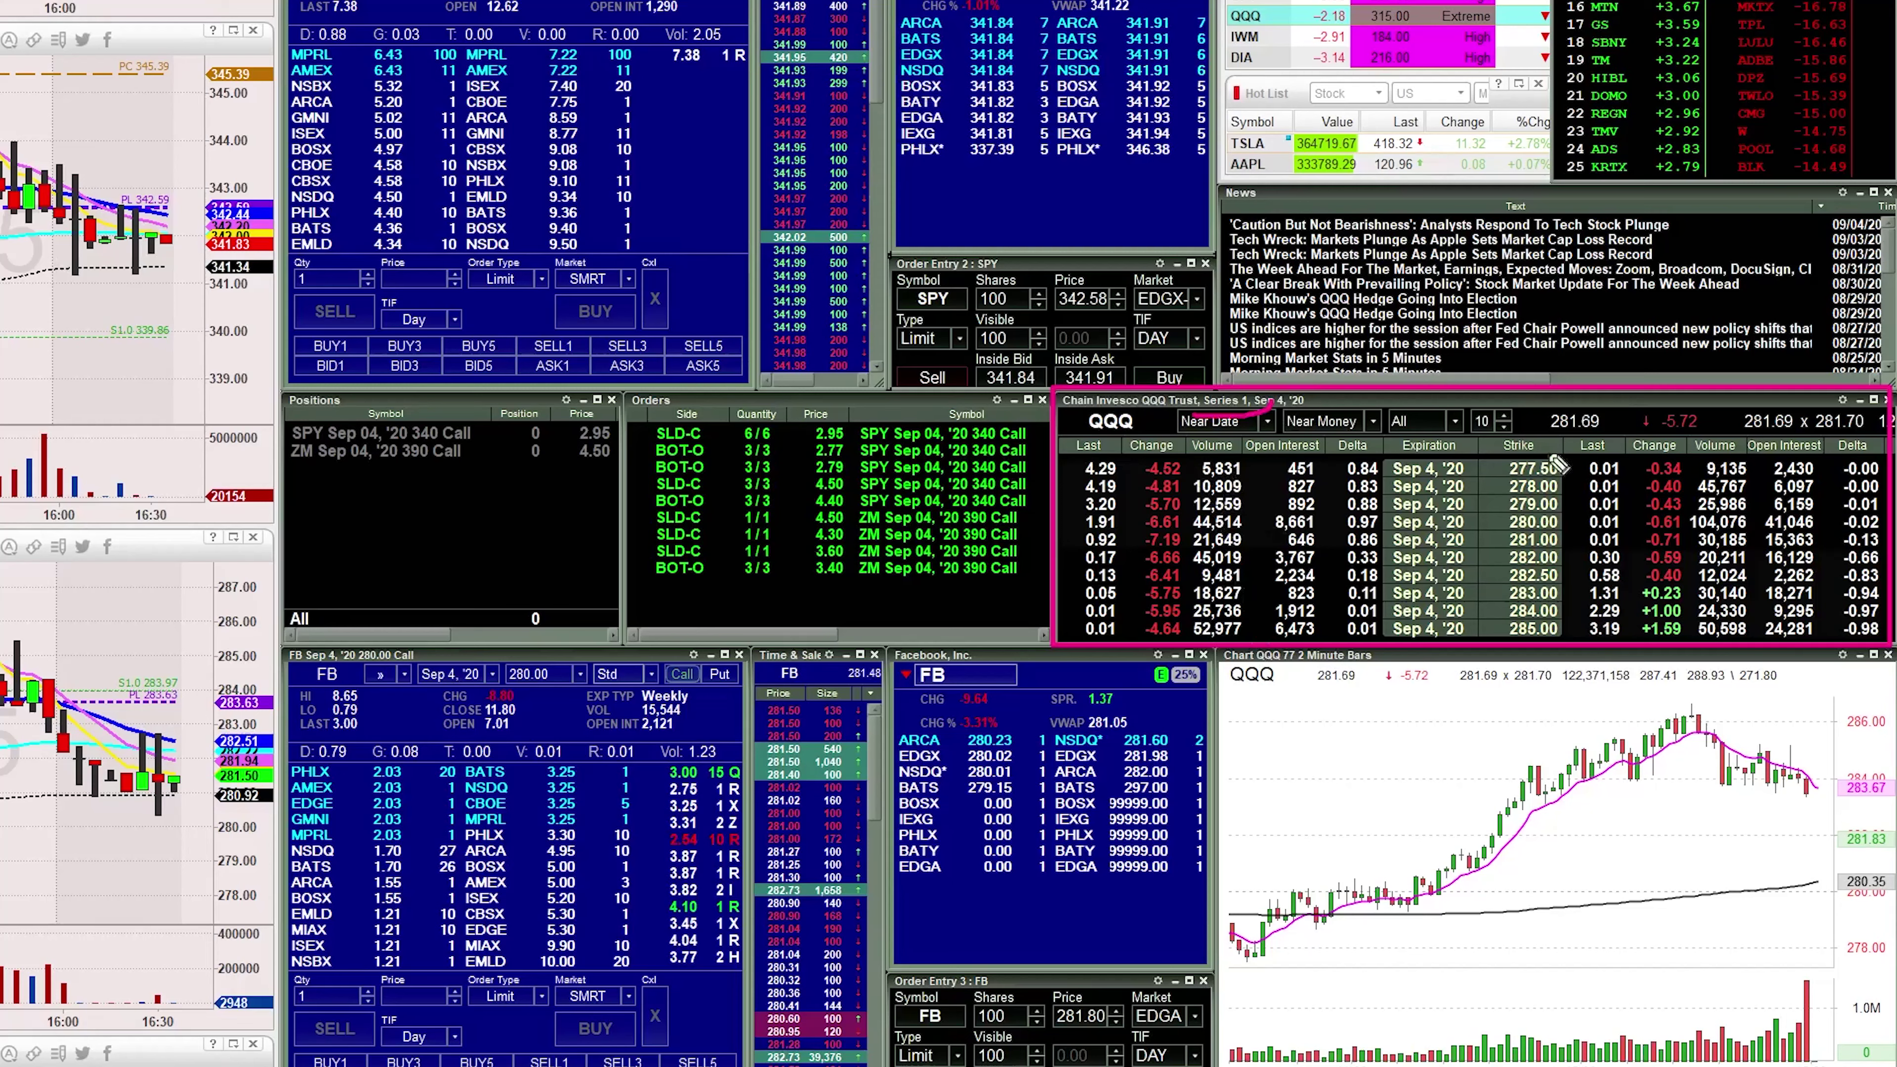
pyautogui.moveTo(1186, 438); pyautogui.dragTo(1215, 615)
pyautogui.press('Escape')
# Examine the Volume, Open Interest, Strike, Expiration and Delta columns of the QQQ option chain
pyautogui.moveTo(1188, 447)
pyautogui.mouseDown()
pyautogui.moveTo(1241, 640)
pyautogui.moveTo(1241, 449)
pyautogui.moveTo(1255, 640)
pyautogui.moveTo(1334, 448)
pyautogui.moveTo(1329, 650)
pyautogui.mouseUp()
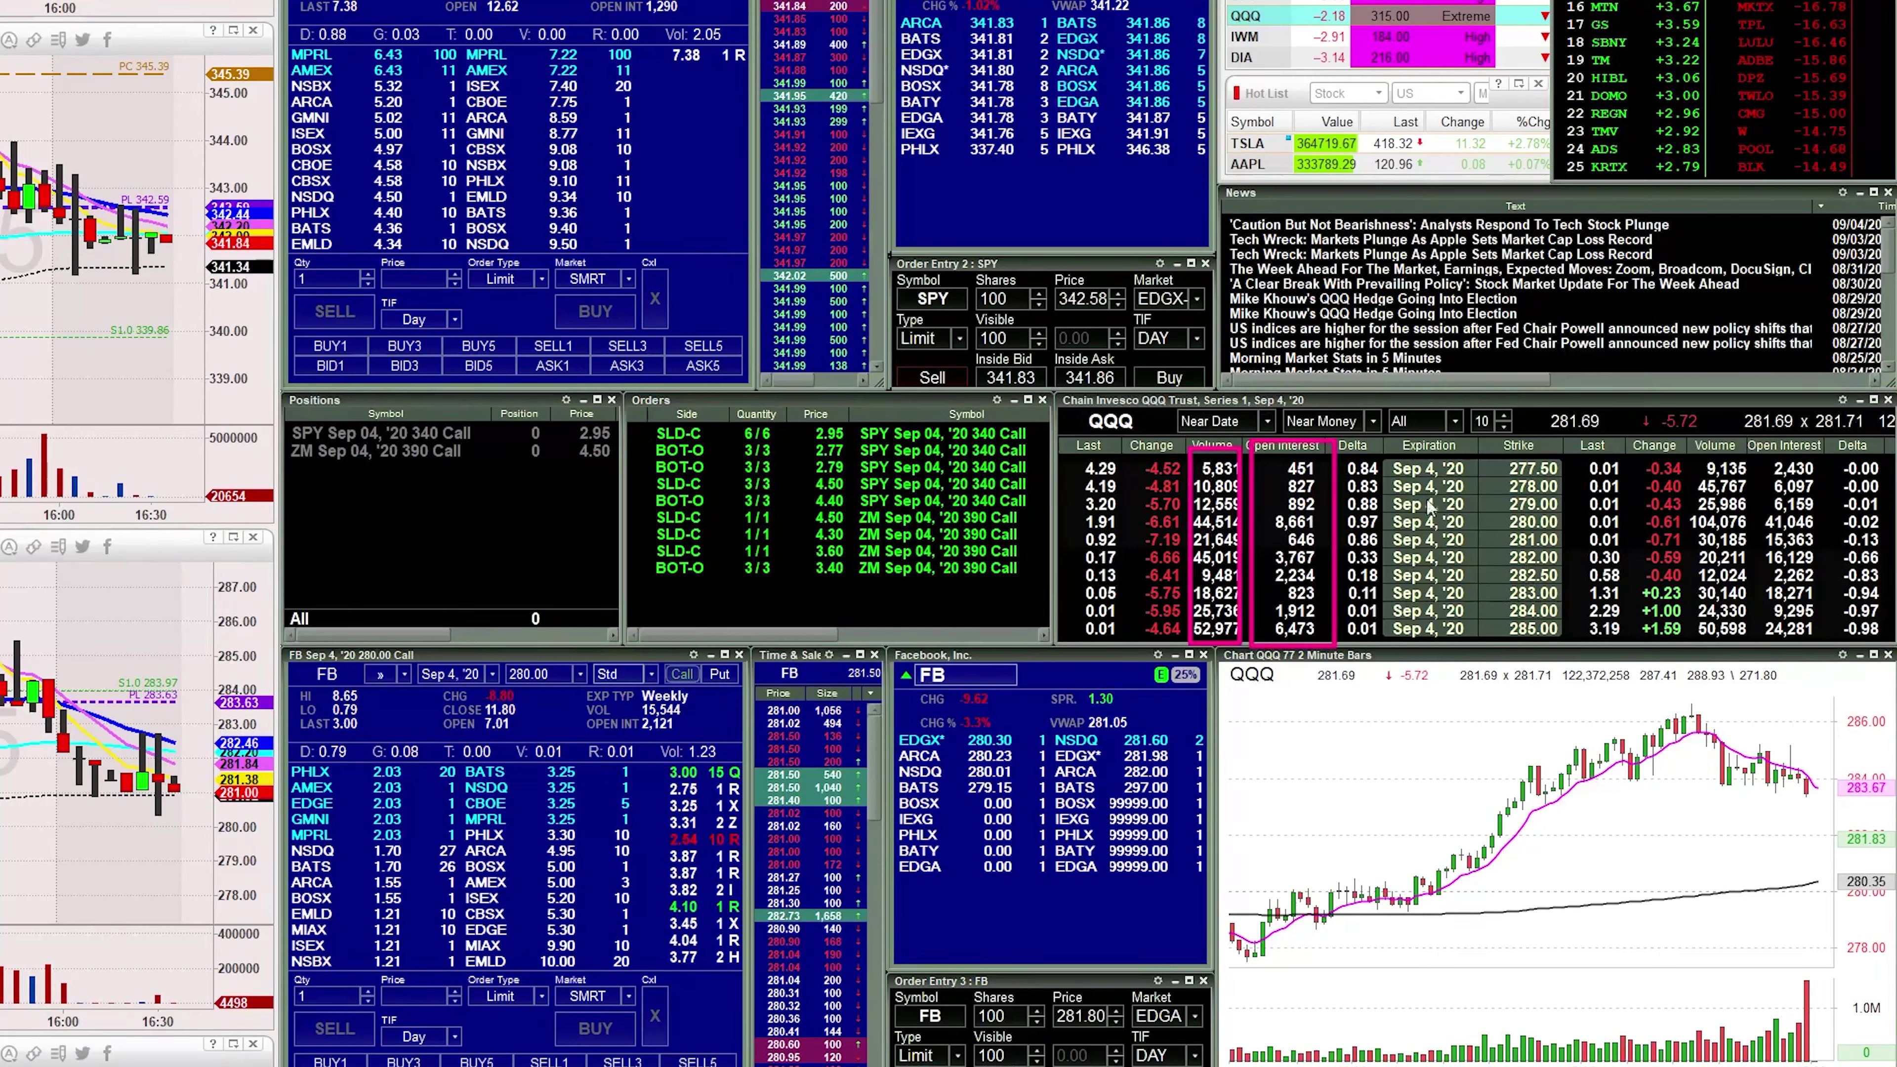
pyautogui.moveTo(1488, 433); pyautogui.dragTo(1569, 635)
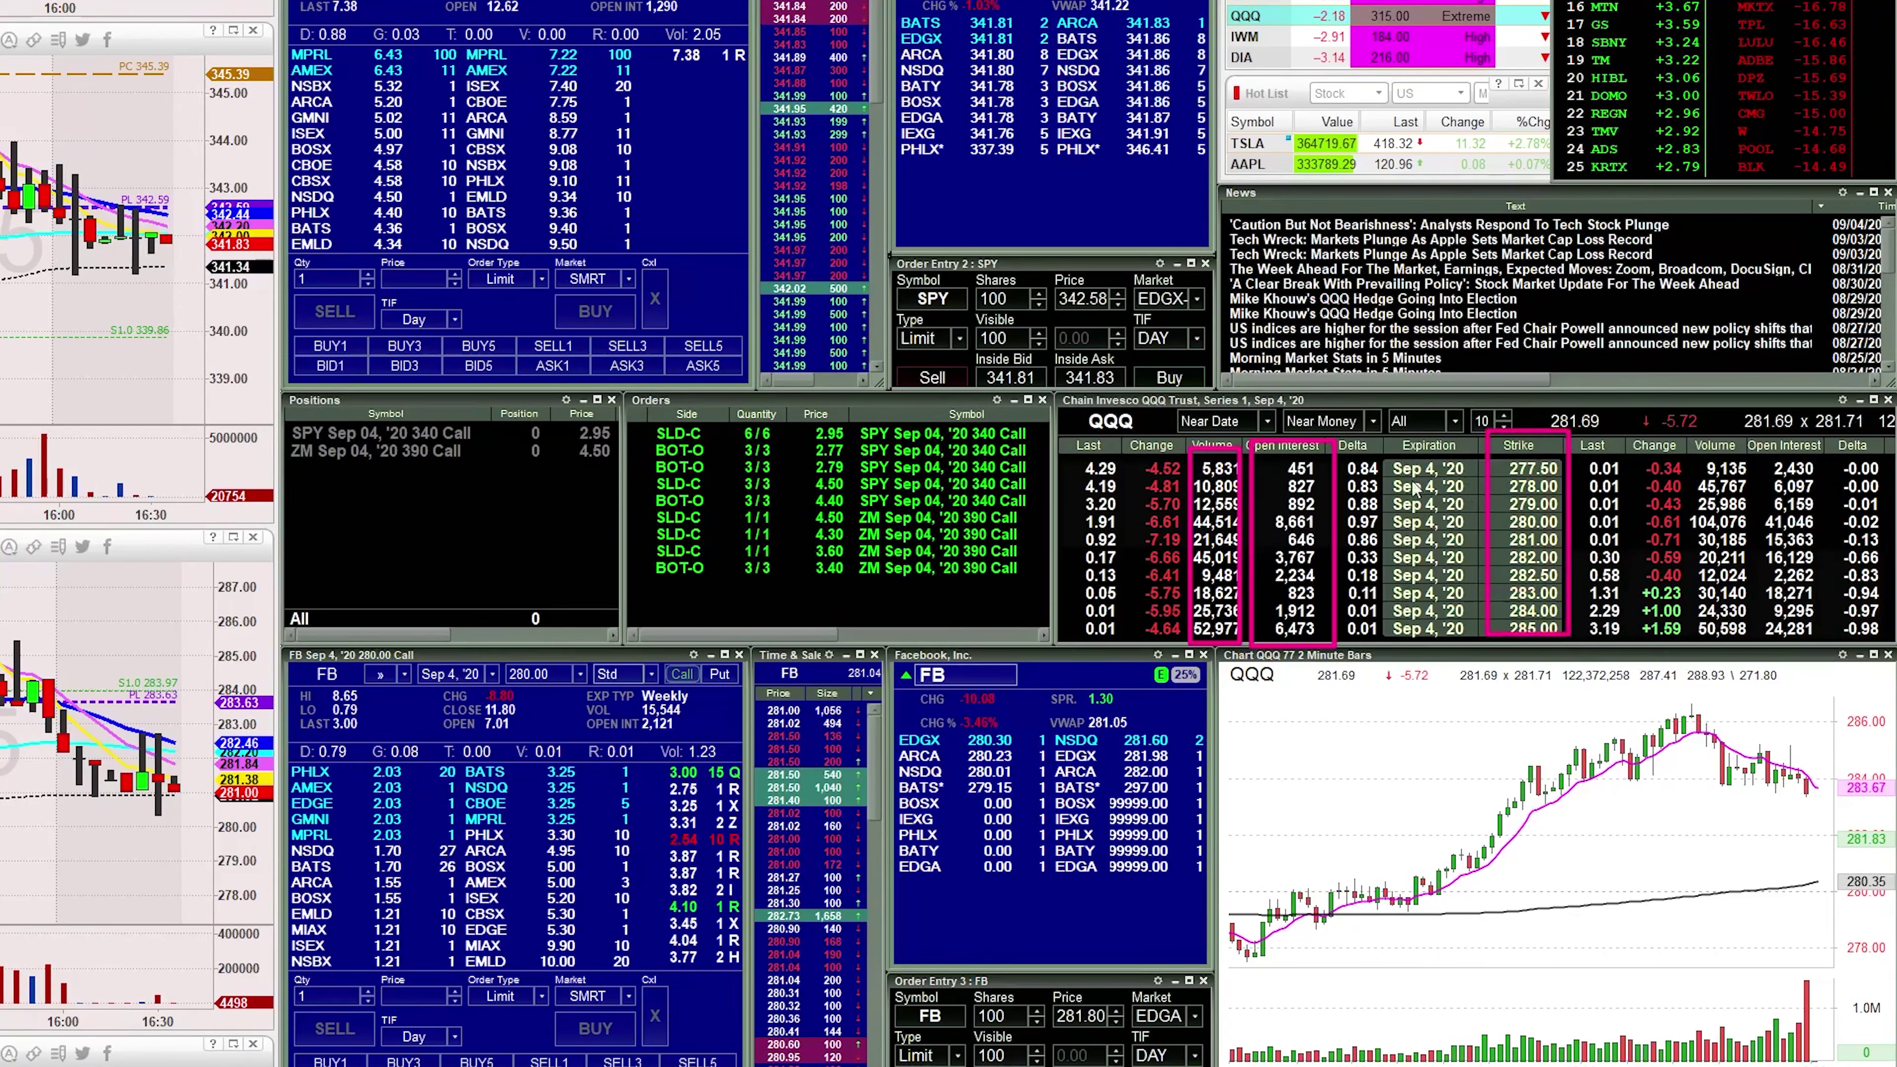
pyautogui.moveTo(1383, 432); pyautogui.dragTo(1481, 636)
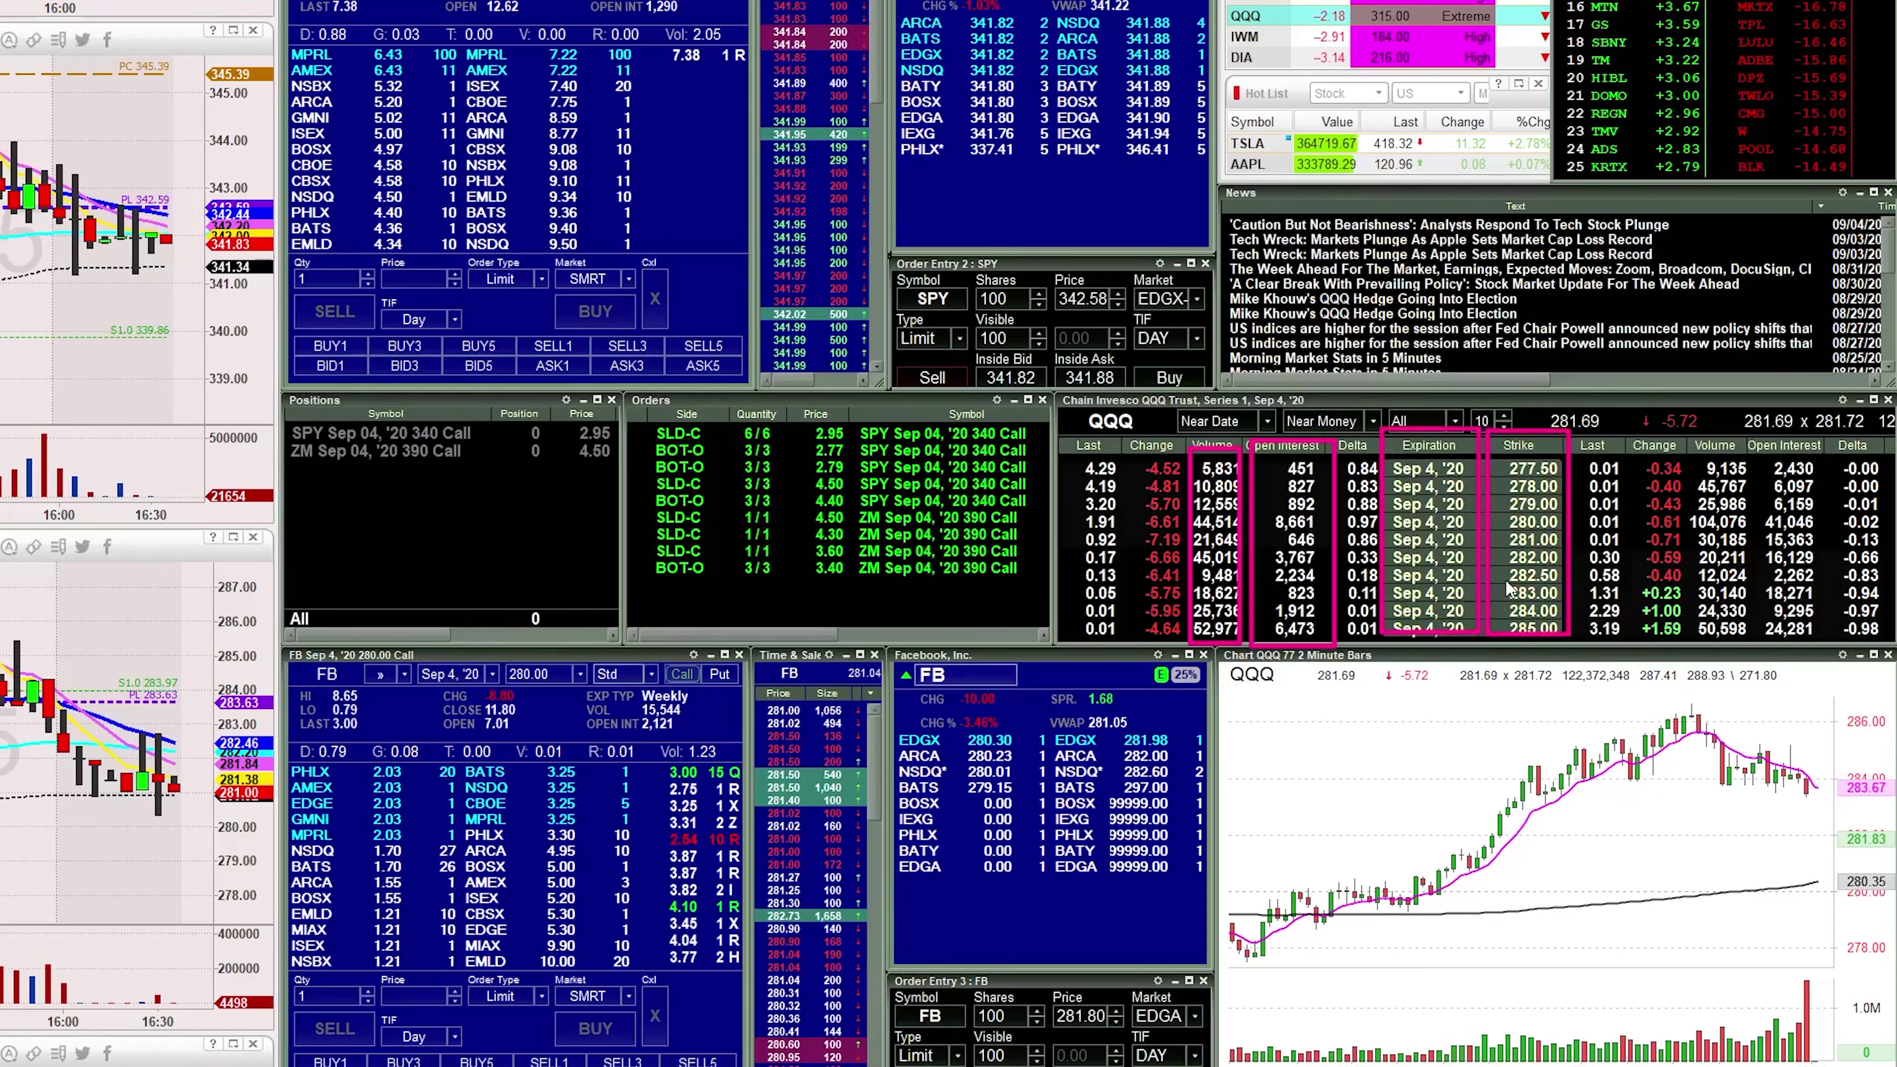
pyautogui.press('e')
pyautogui.moveTo(1318, 422); pyautogui.dragTo(1385, 644)
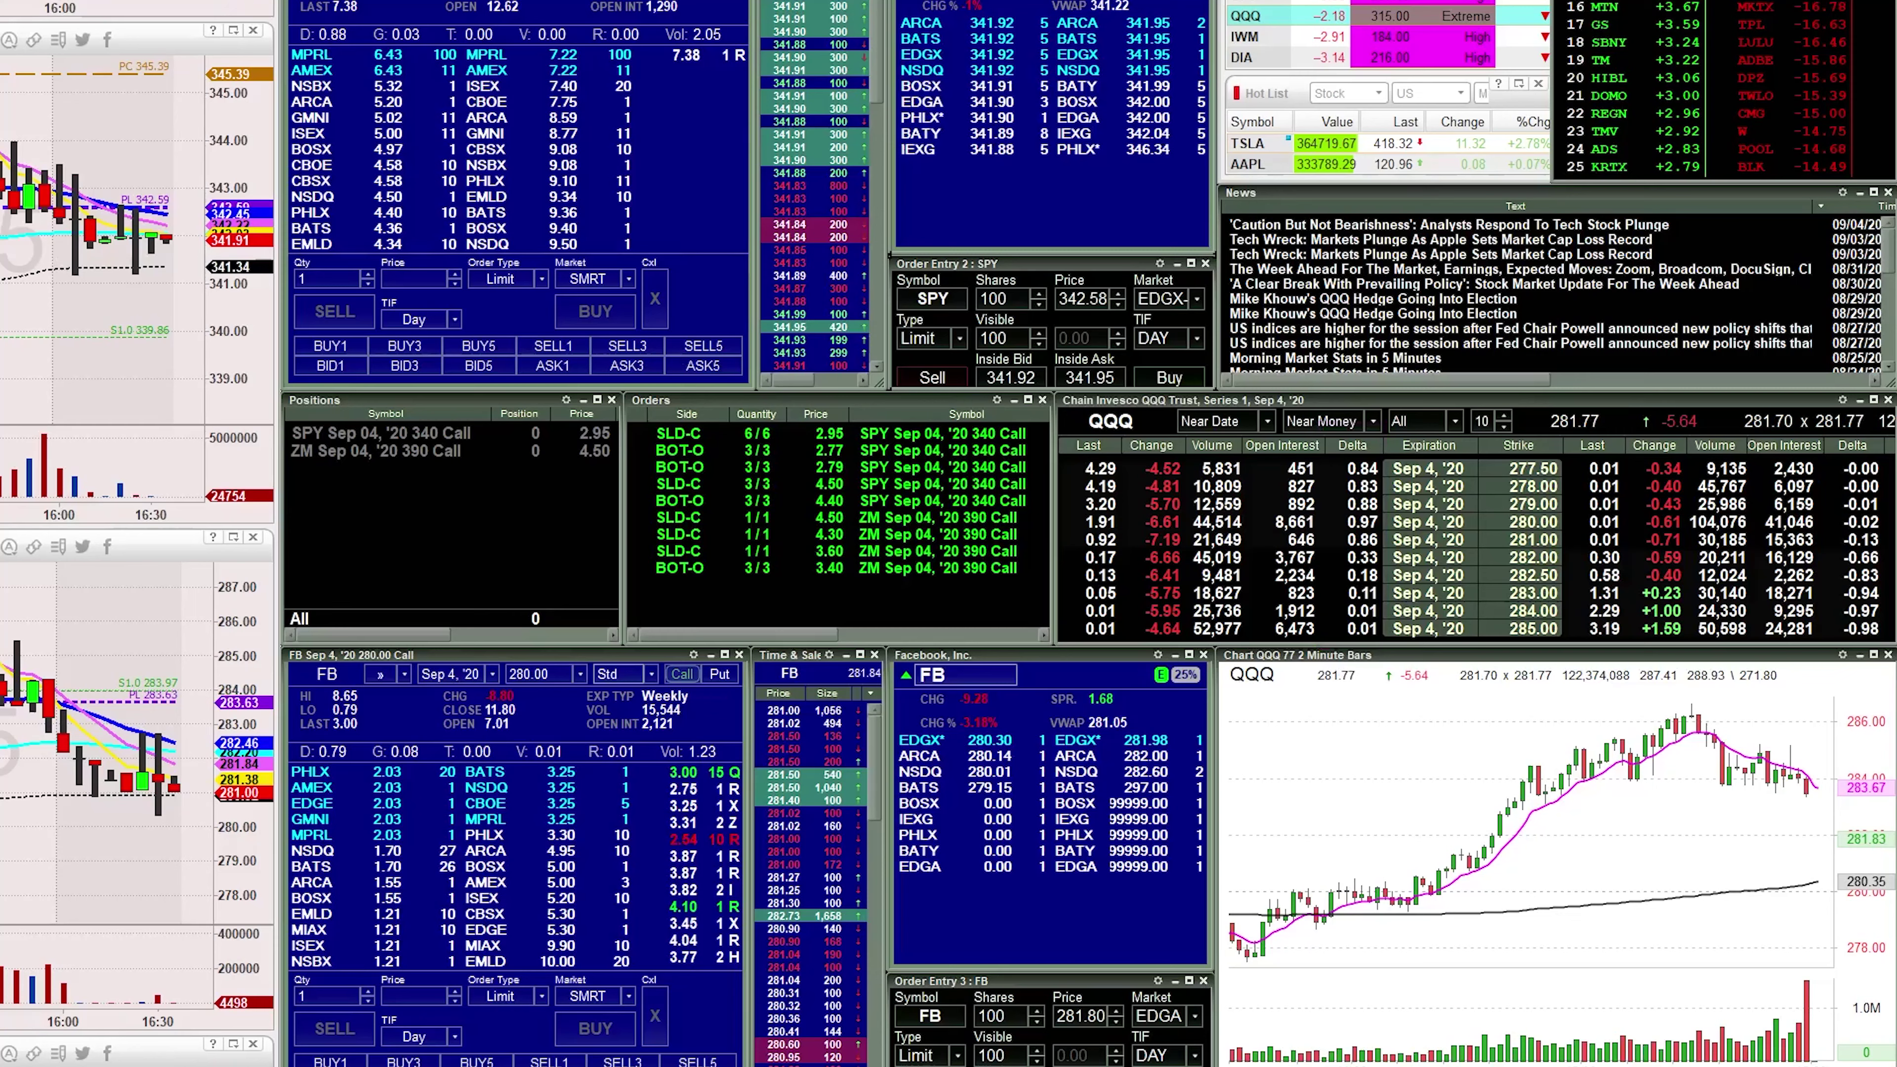
# Review the News and Watch List windows, and select AAPL in the Watch List to load it into the linked charts
pyautogui.moveTo(1229, 181)
pyautogui.mouseDown()
pyautogui.moveTo(1601, 377)
pyautogui.moveTo(1673, 390)
pyautogui.mouseUp()
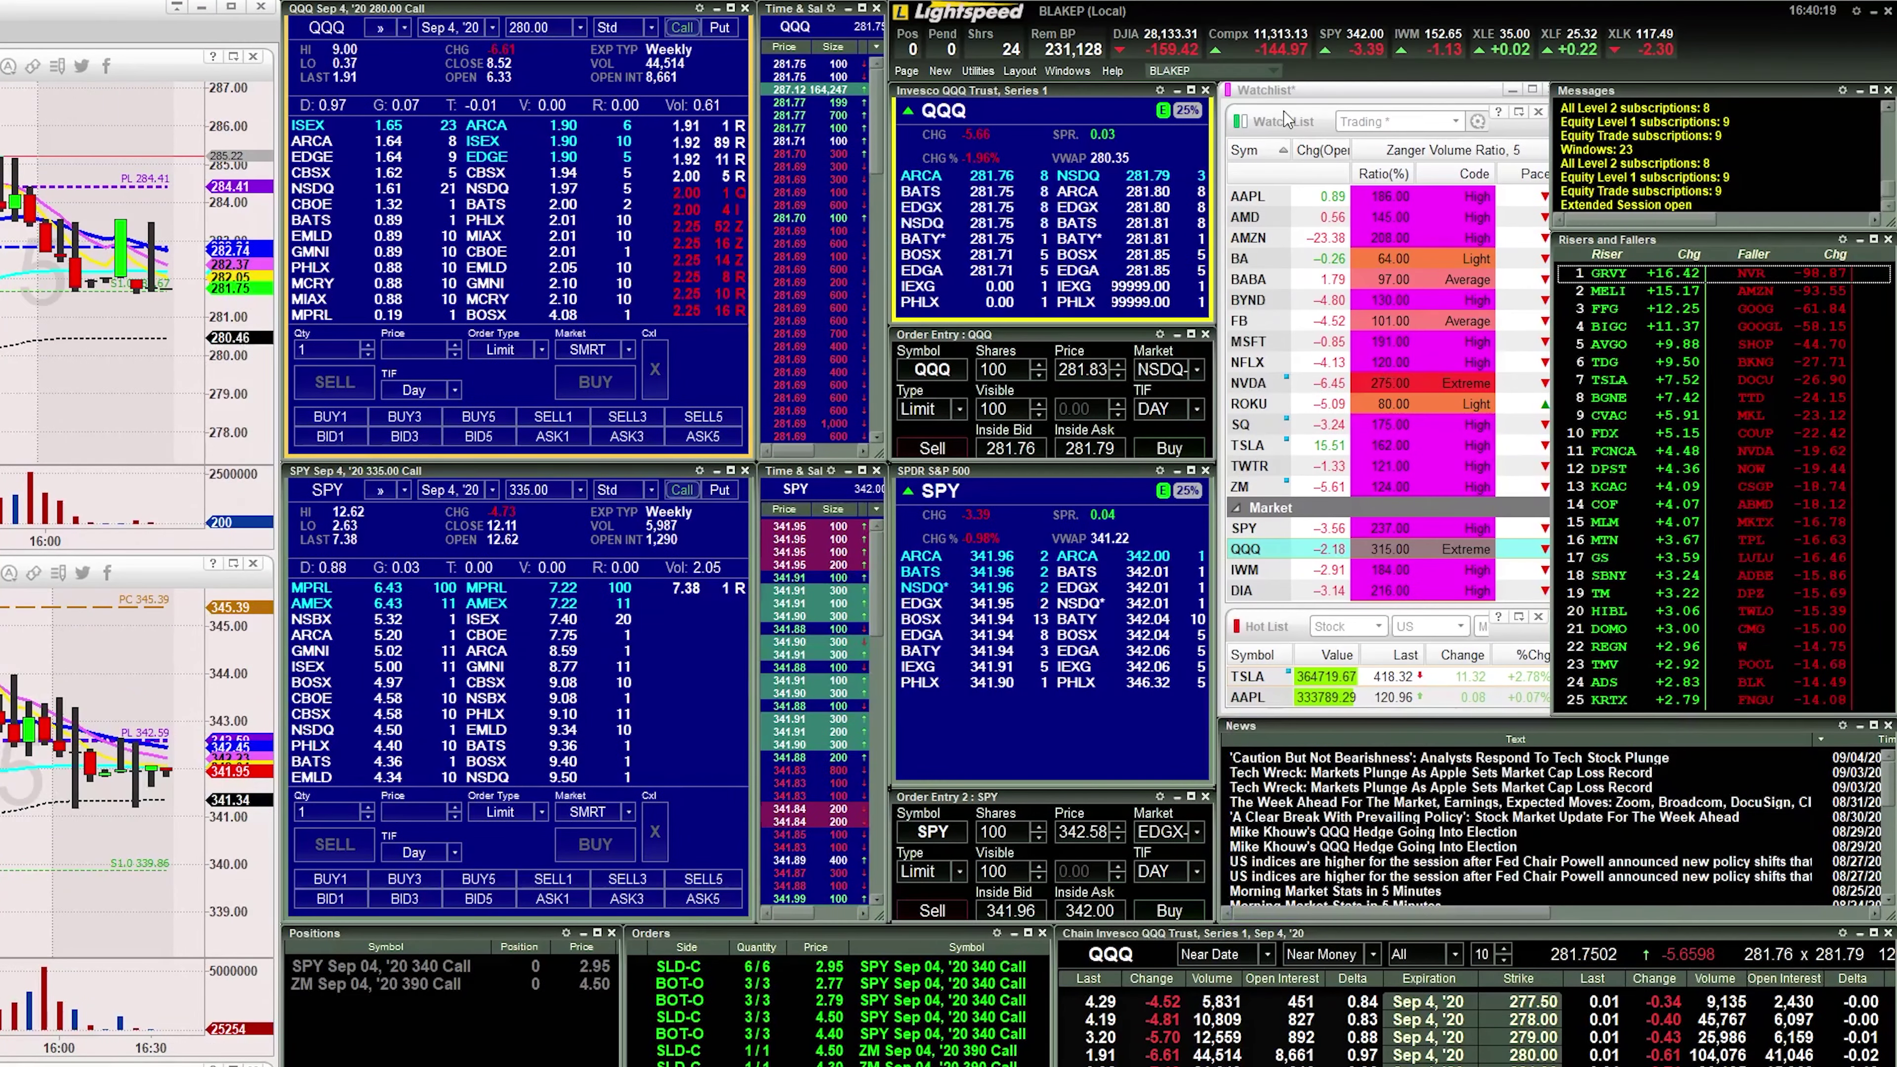
pyautogui.moveTo(1210, 78)
pyautogui.mouseDown()
pyautogui.moveTo(1464, 705)
pyautogui.moveTo(1566, 736)
pyautogui.mouseUp()
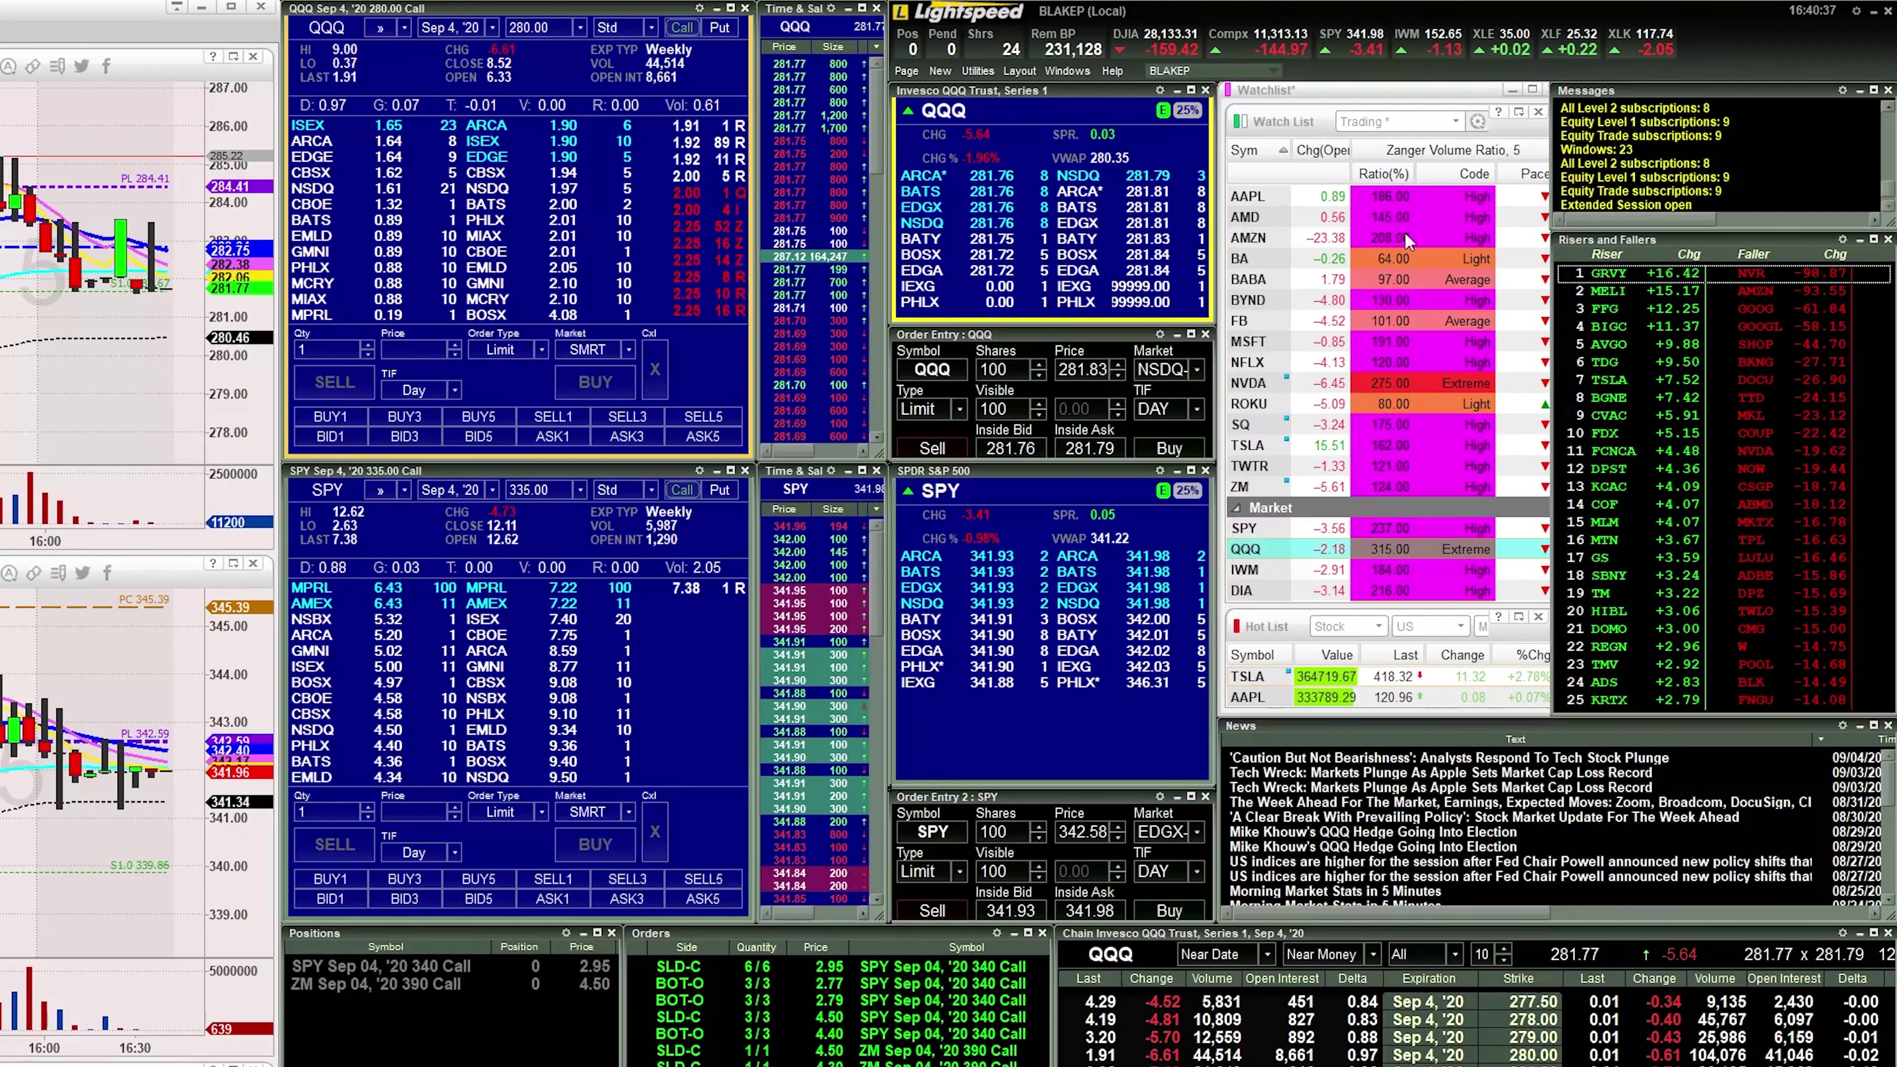
pyautogui.click(1337, 196)
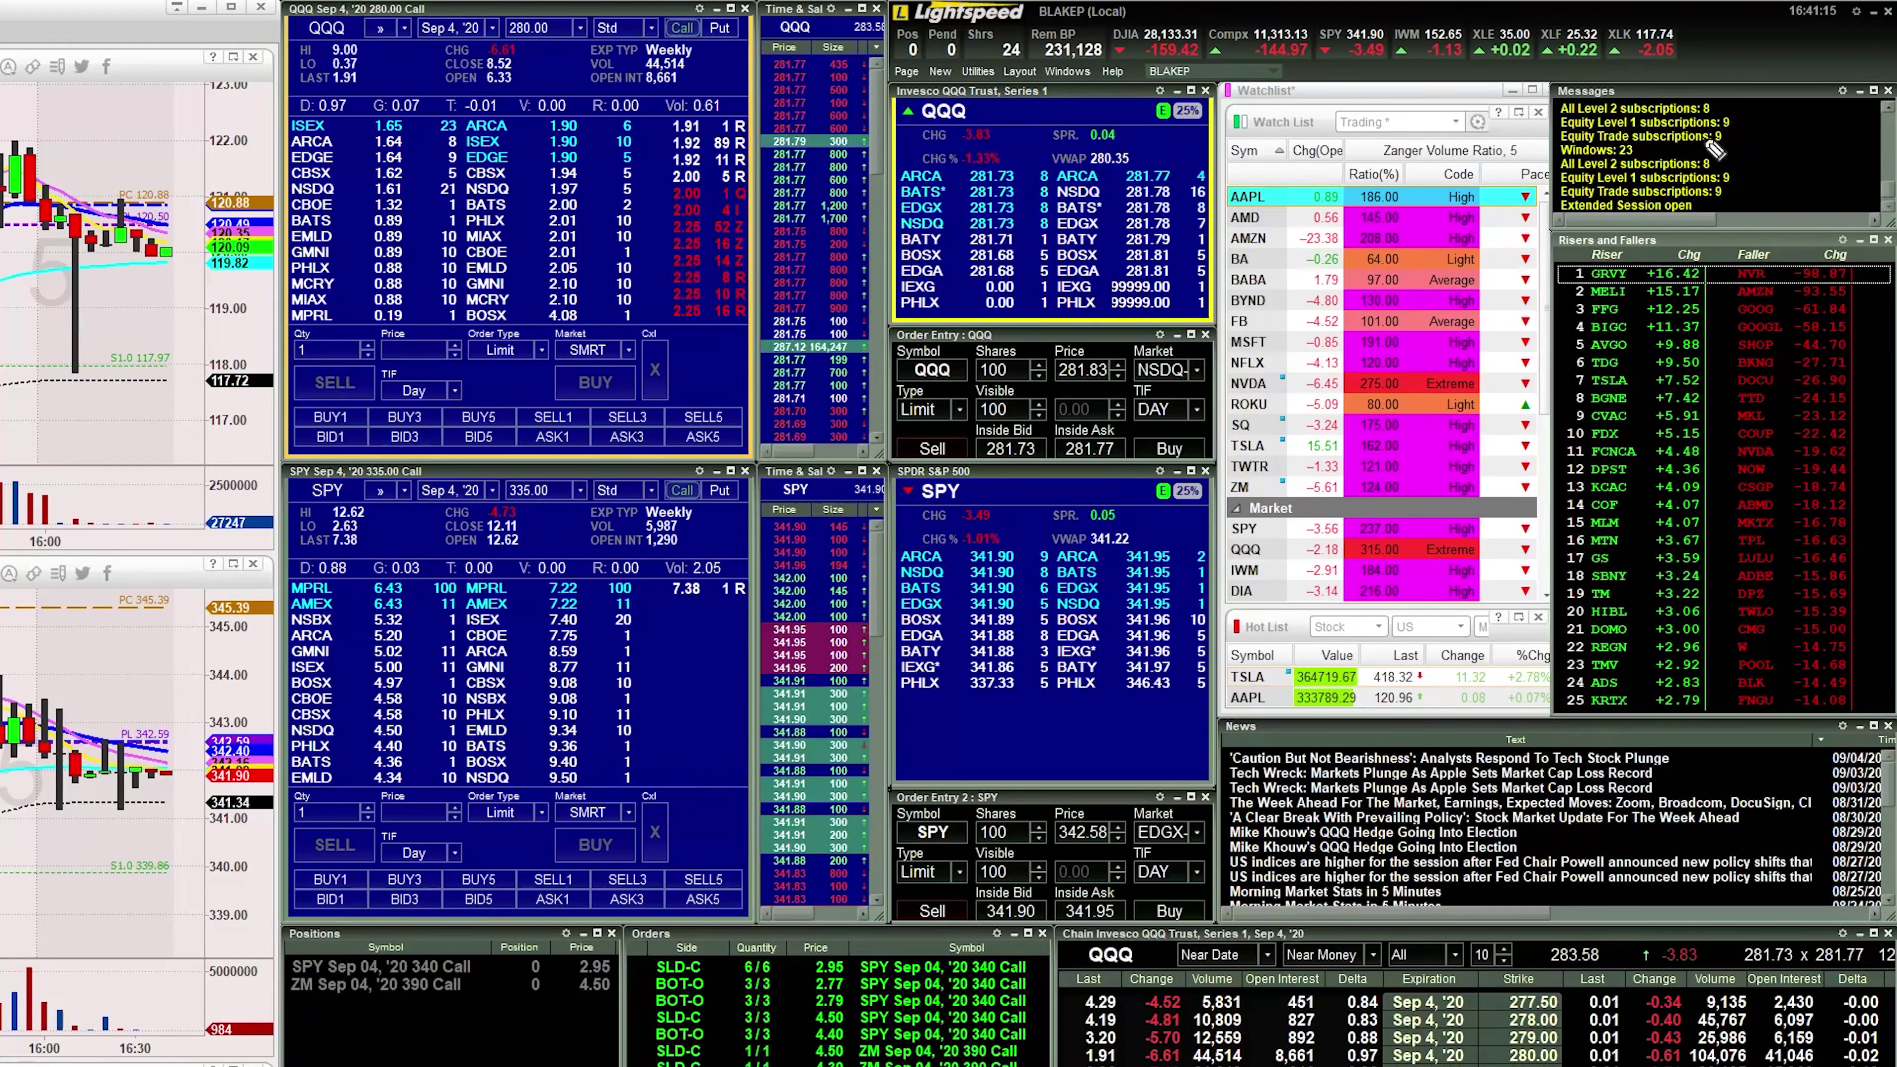
# Examine the Messages window and the QQQ 2-minute bar chart
pyautogui.moveTo(1696, 142); pyautogui.dragTo(1787, 131)
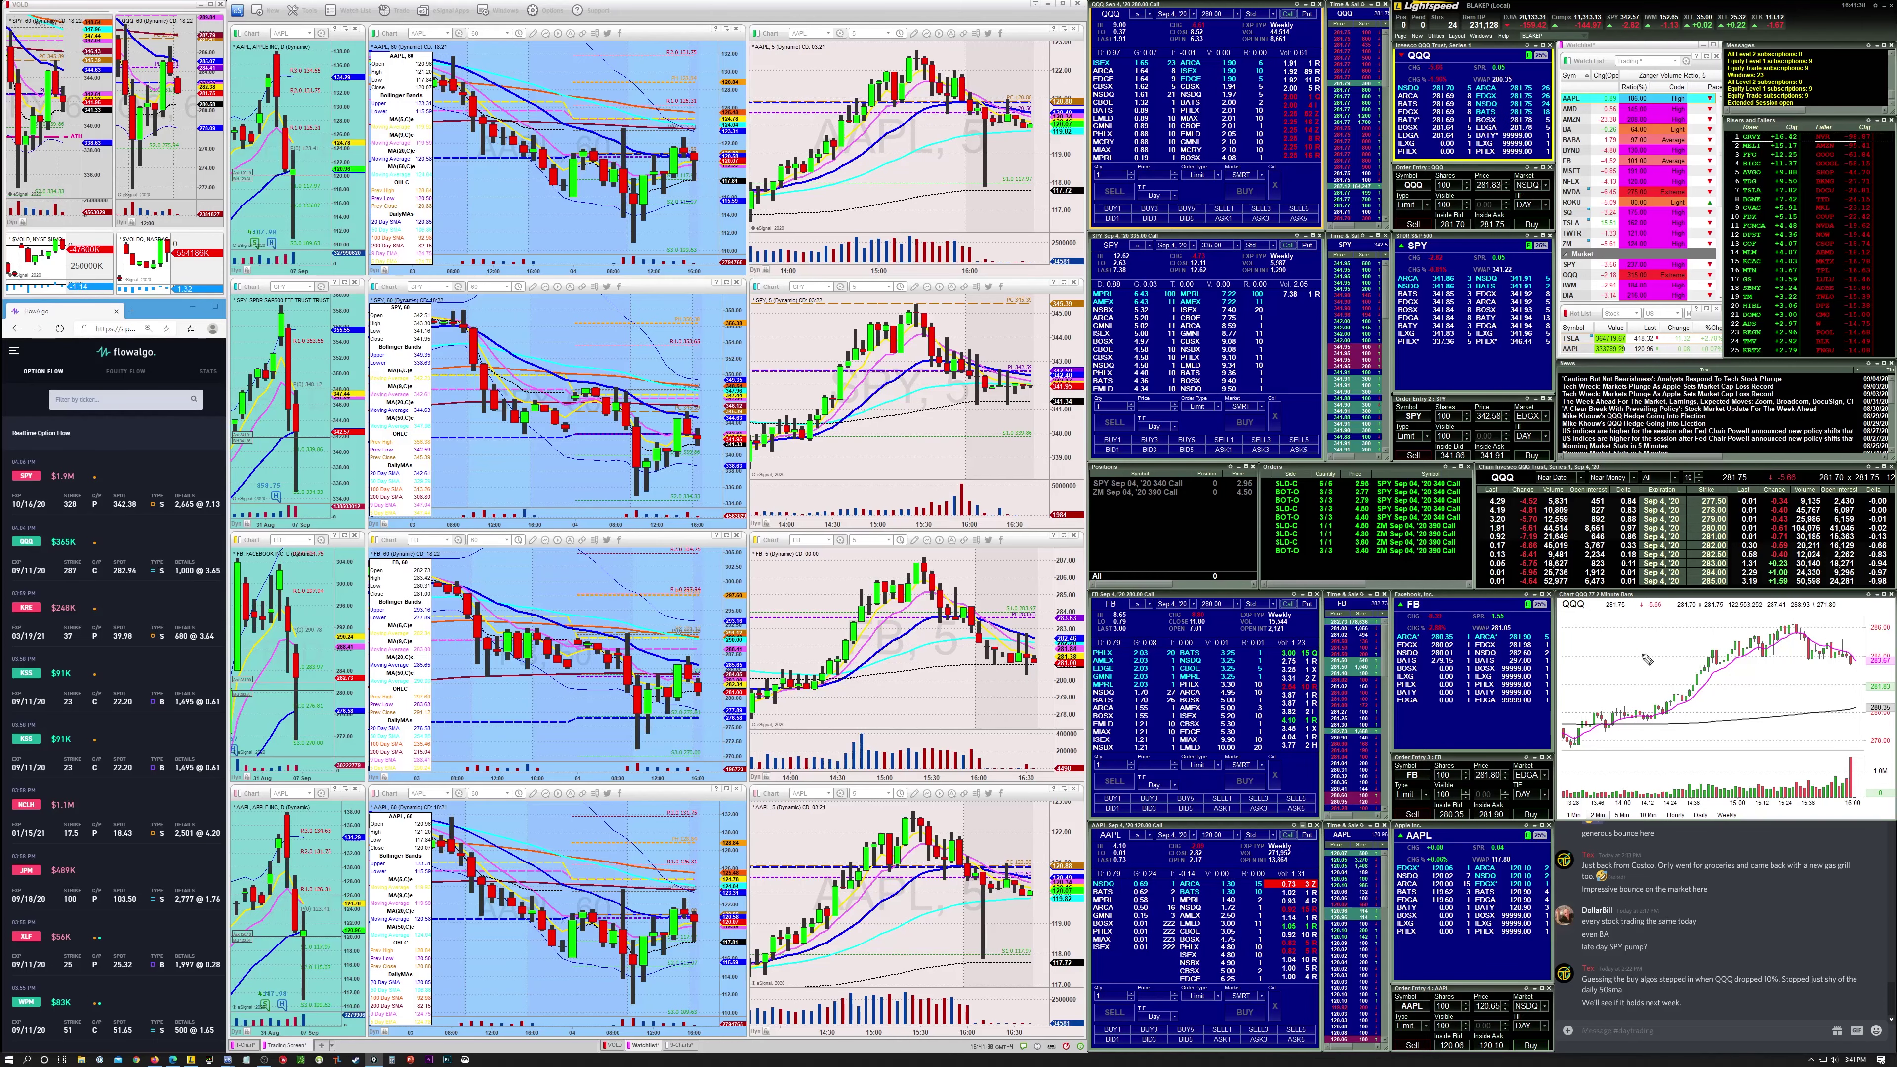
pyautogui.moveTo(1642, 656); pyautogui.dragTo(1752, 623)
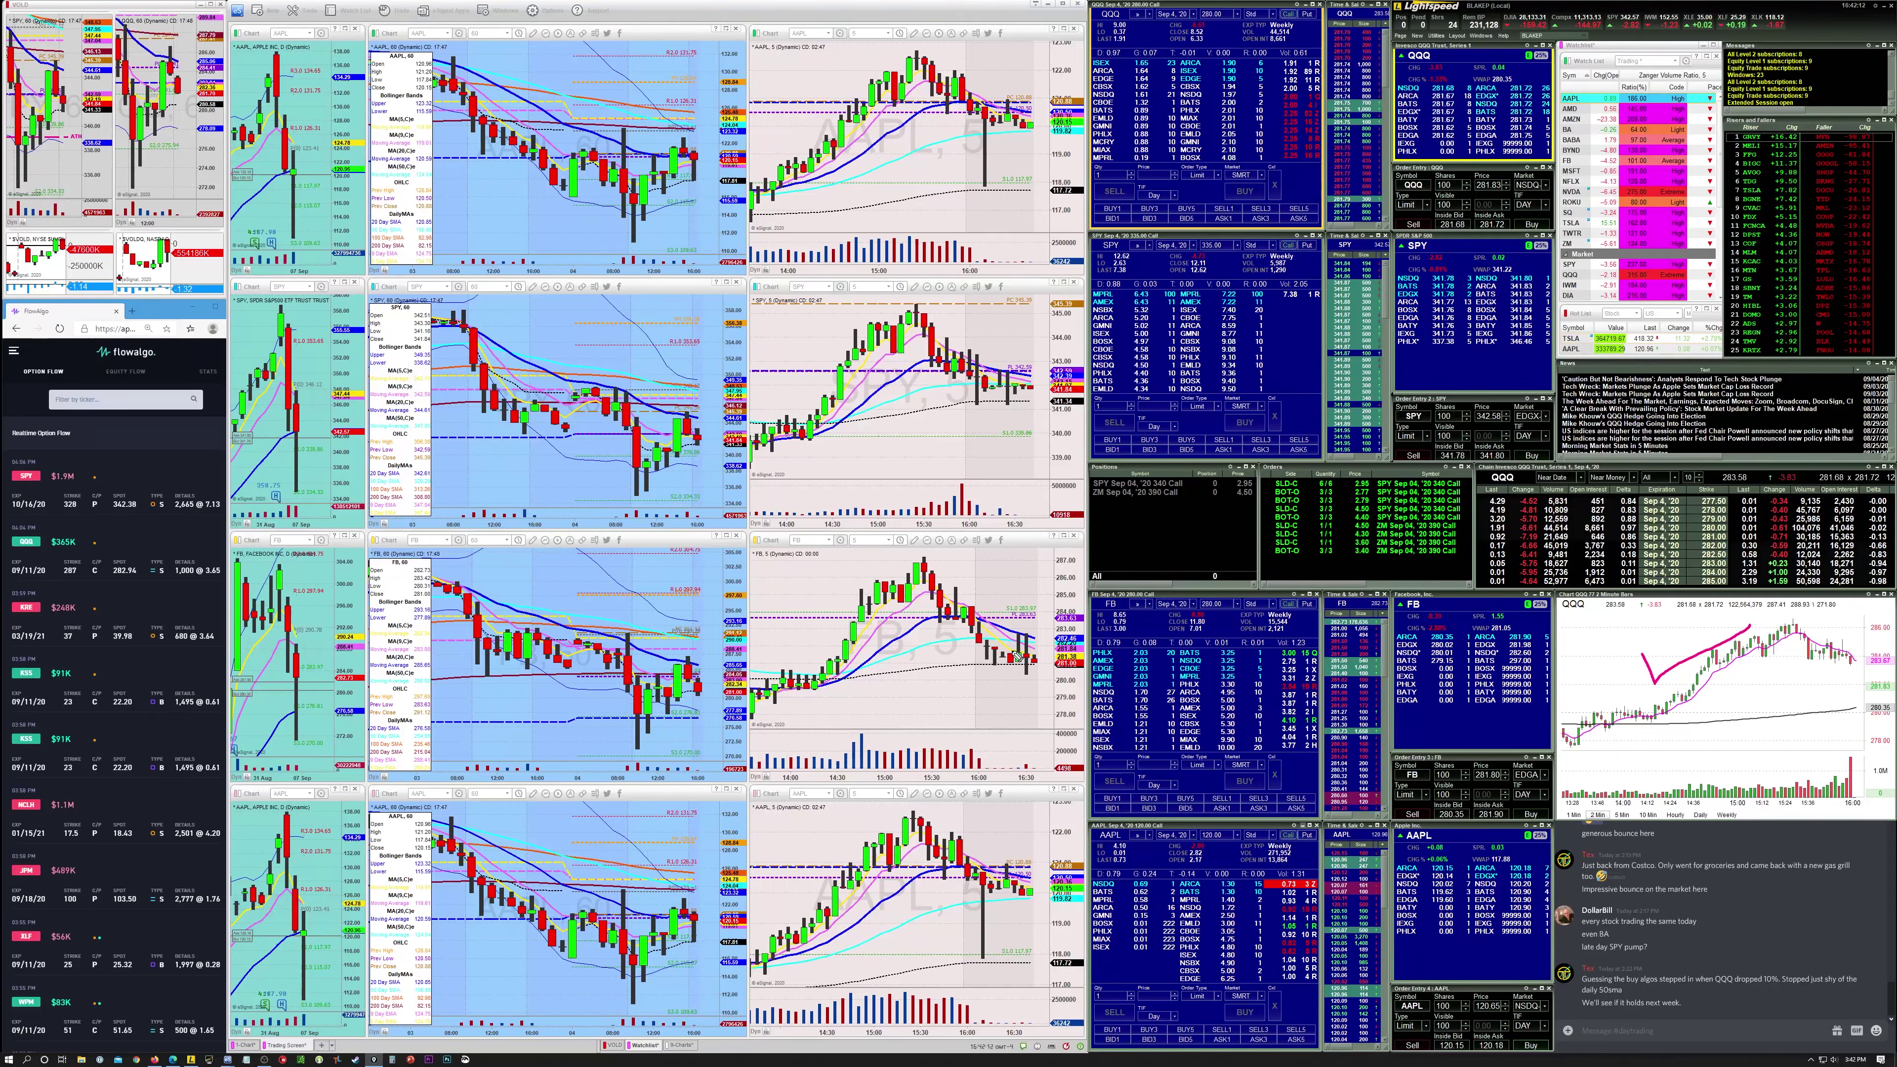
pyautogui.moveTo(1673, 656); pyautogui.dragTo(1655, 655)
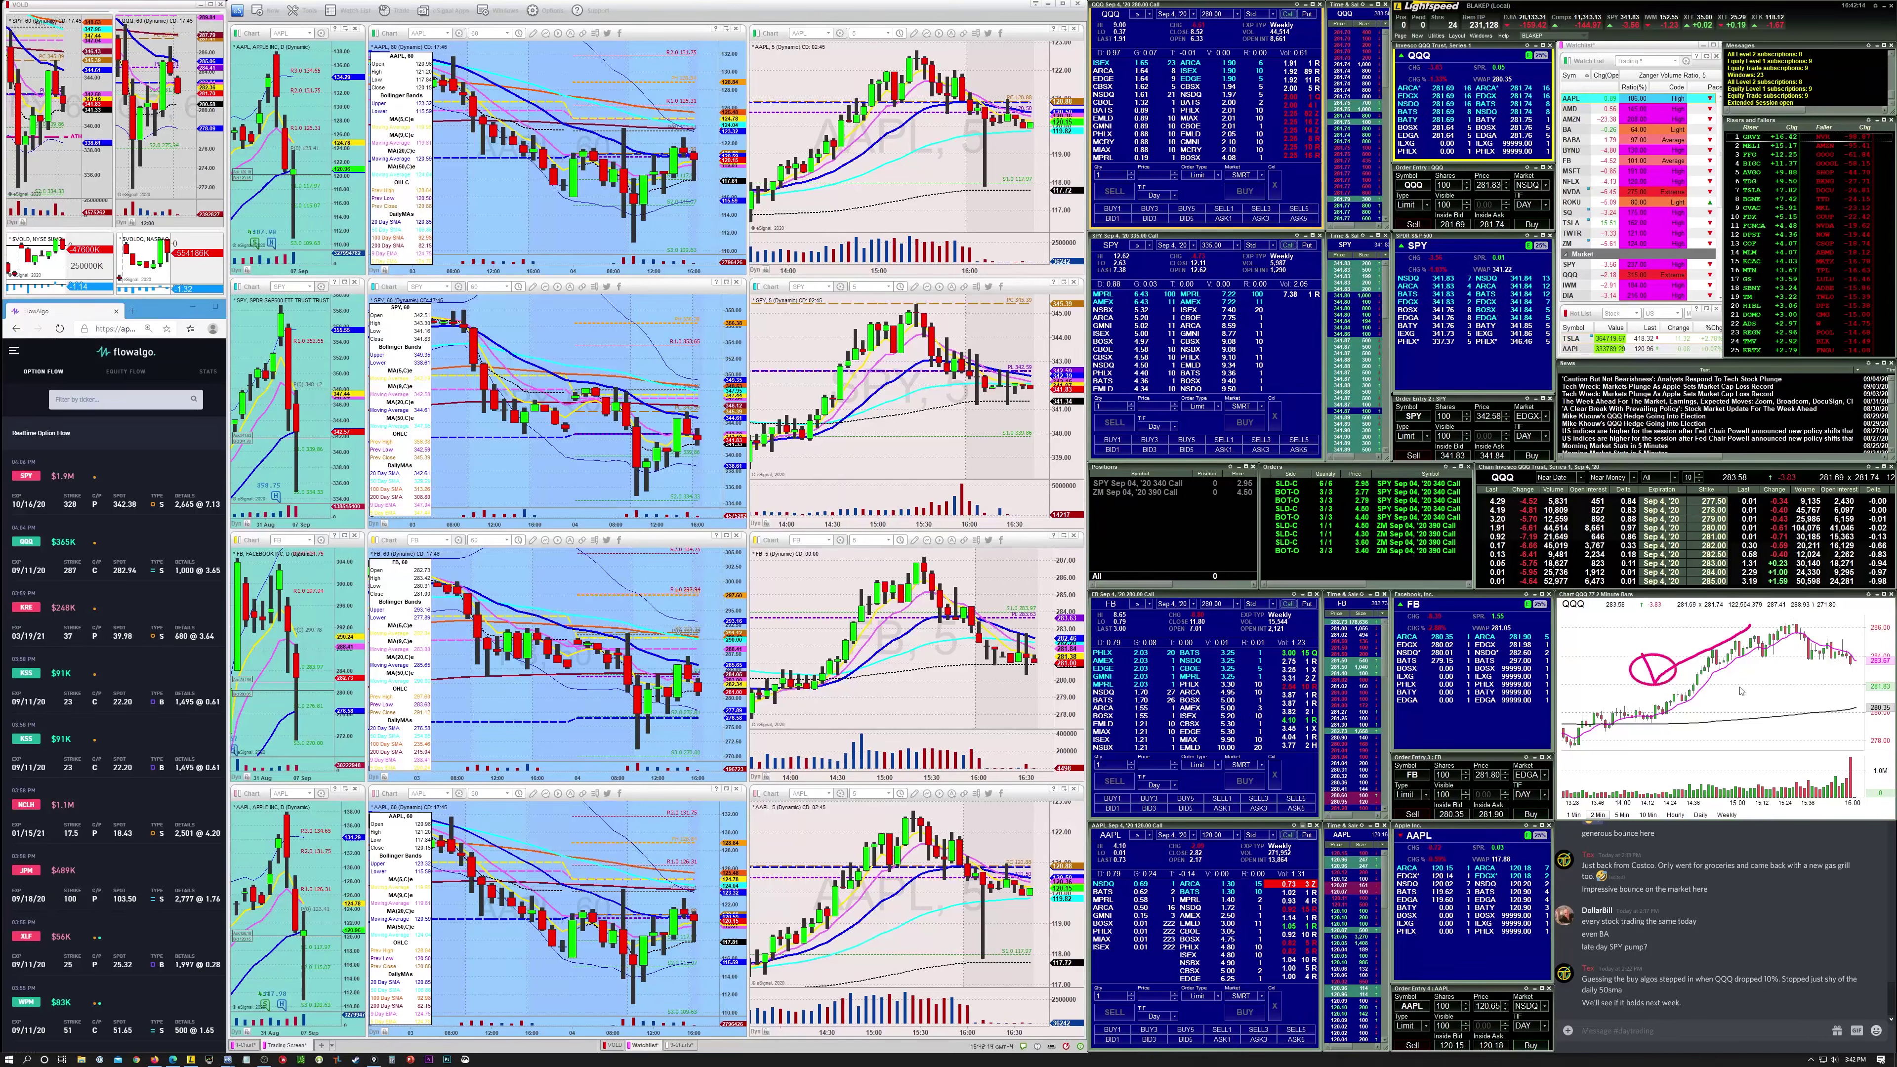
pyautogui.press('Escape')
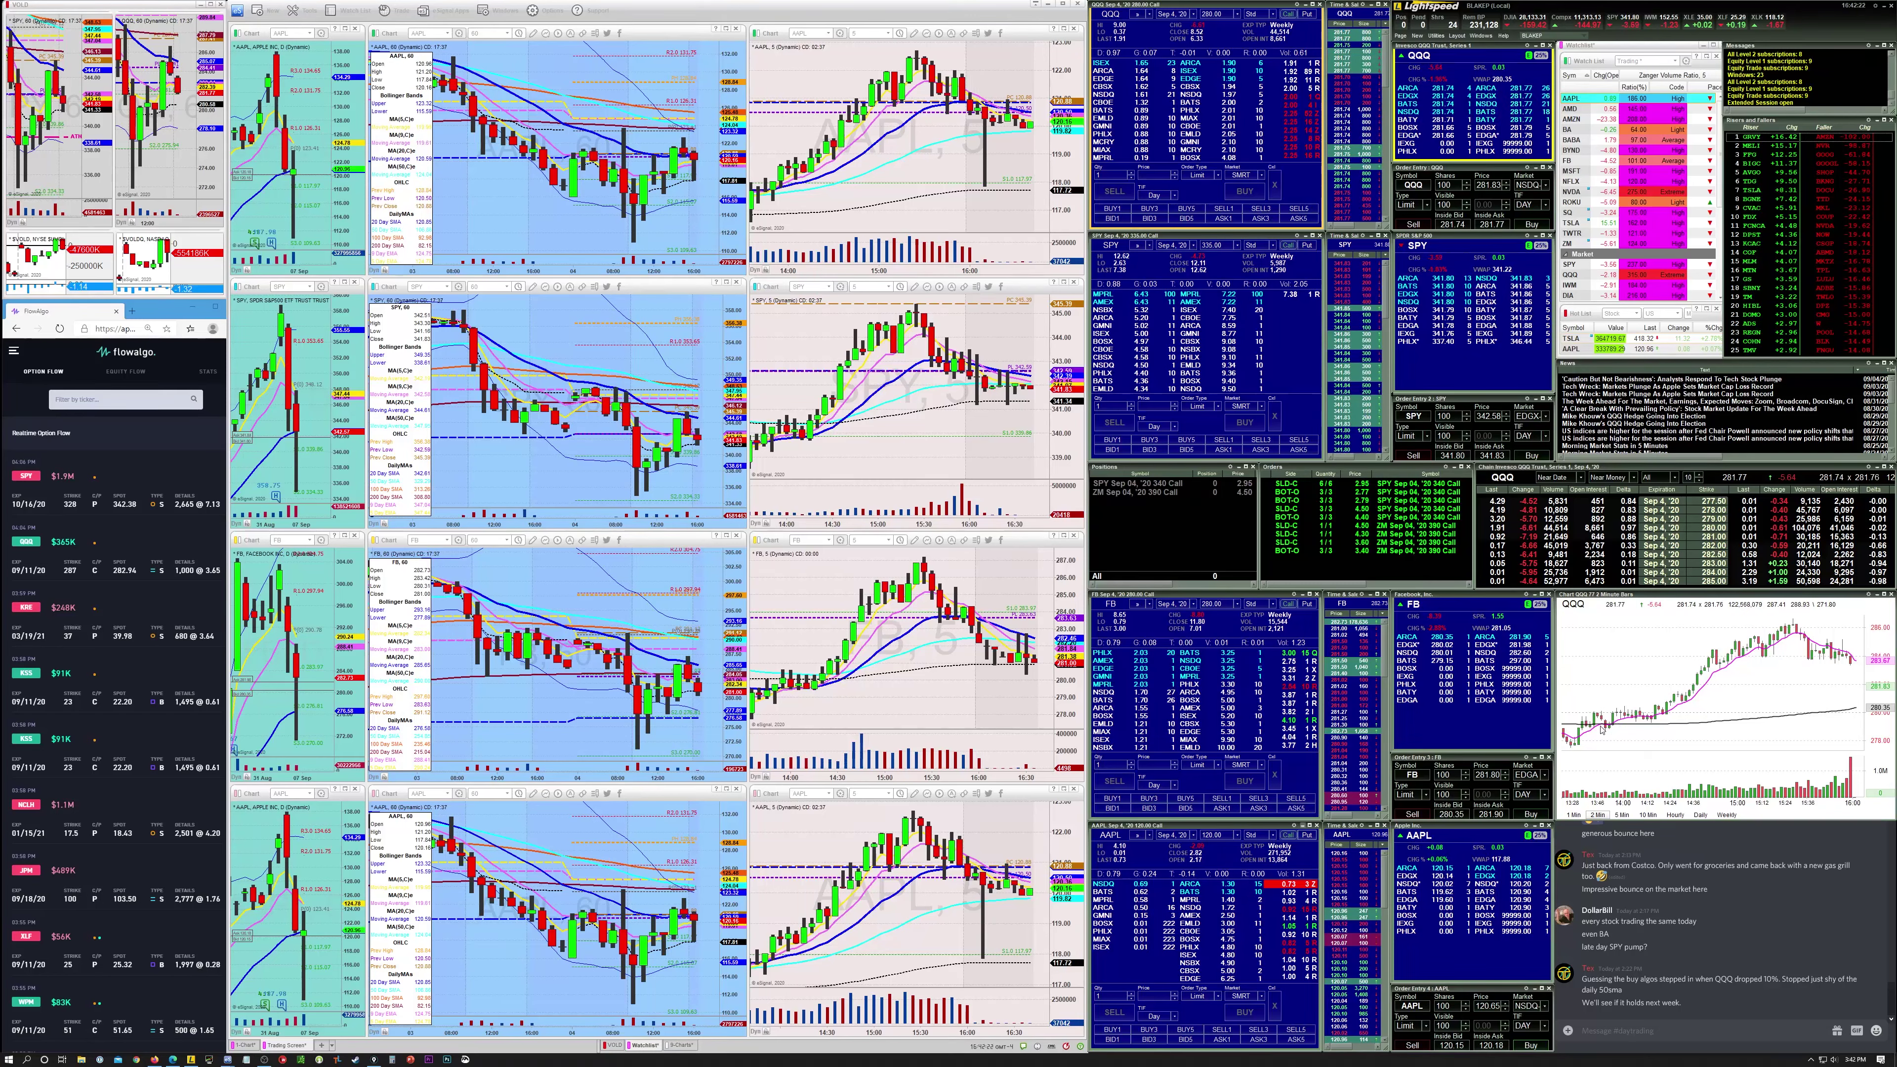
# Bring the Discord daytrading chat forward, and return to Lightspeed by activating the FB option Level 2 window
pyautogui.moveTo(1770, 961); pyautogui.dragTo(1778, 943)
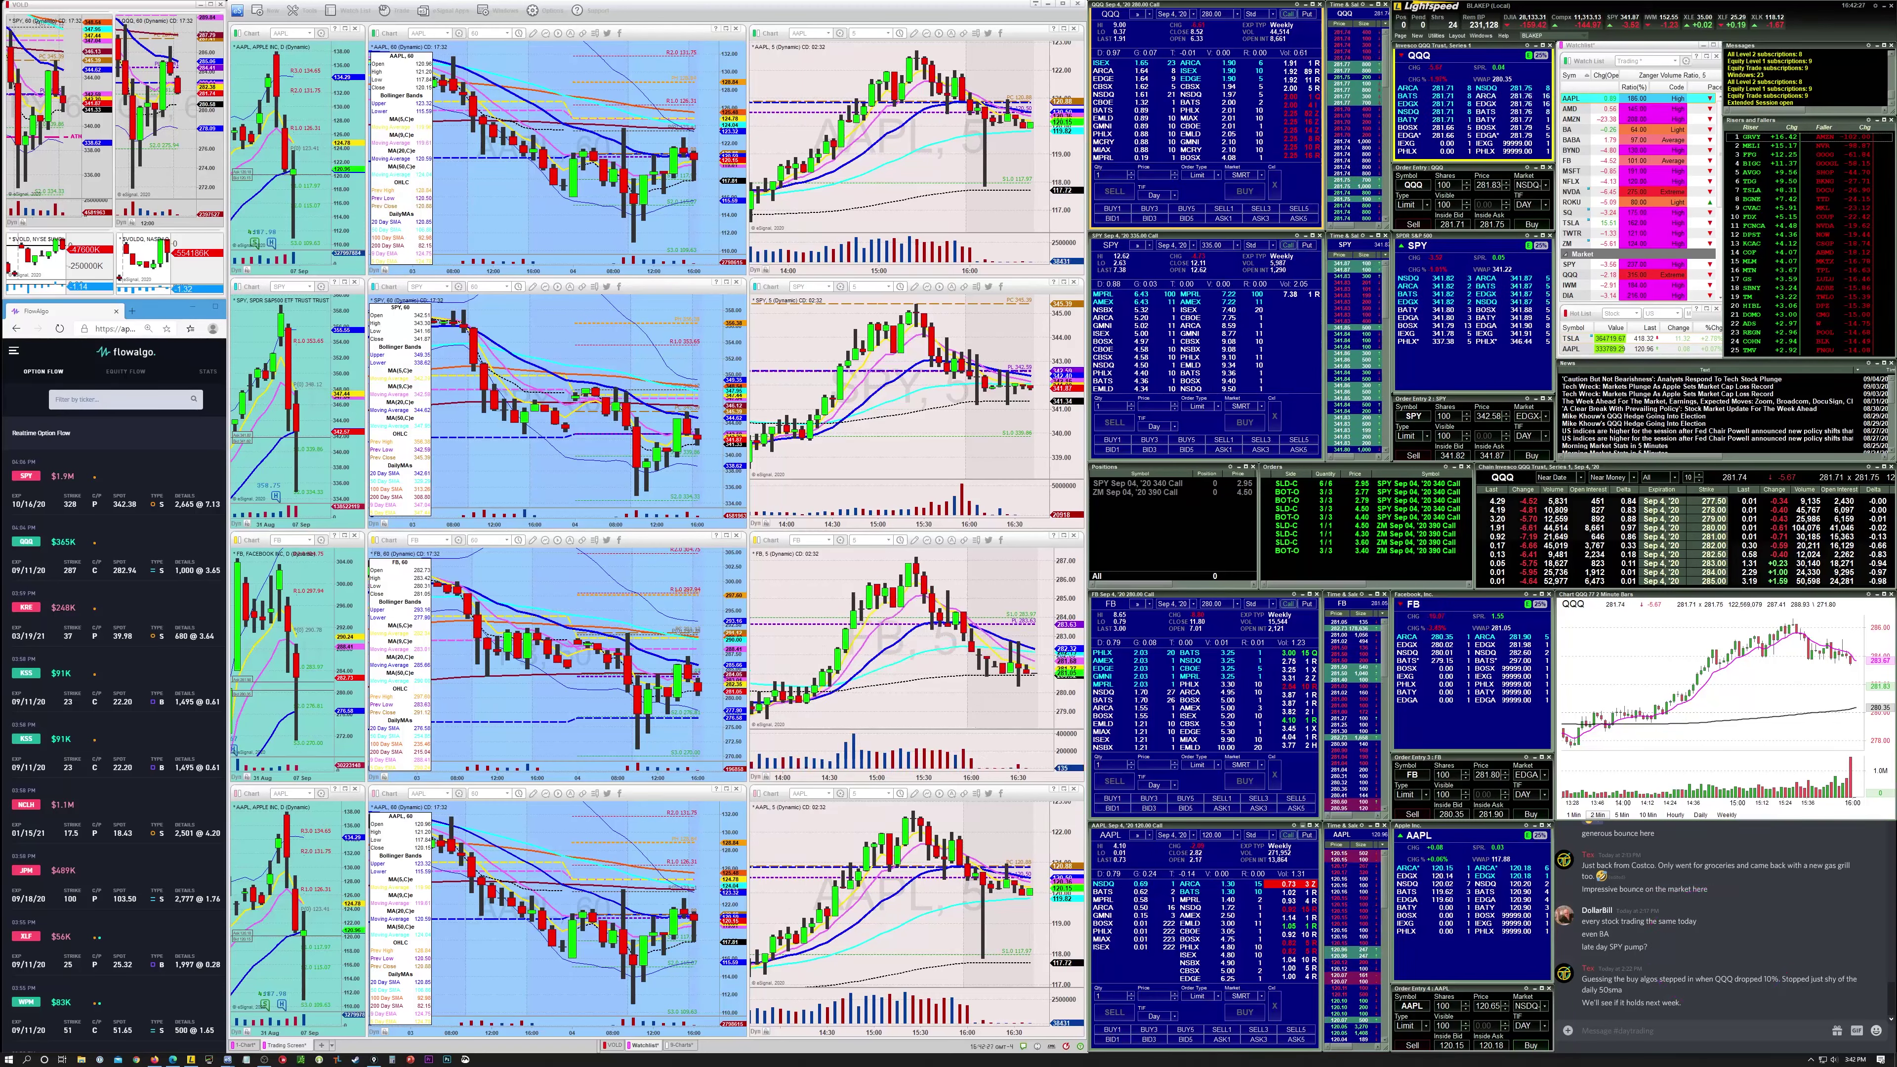
pyautogui.click(1635, 1031)
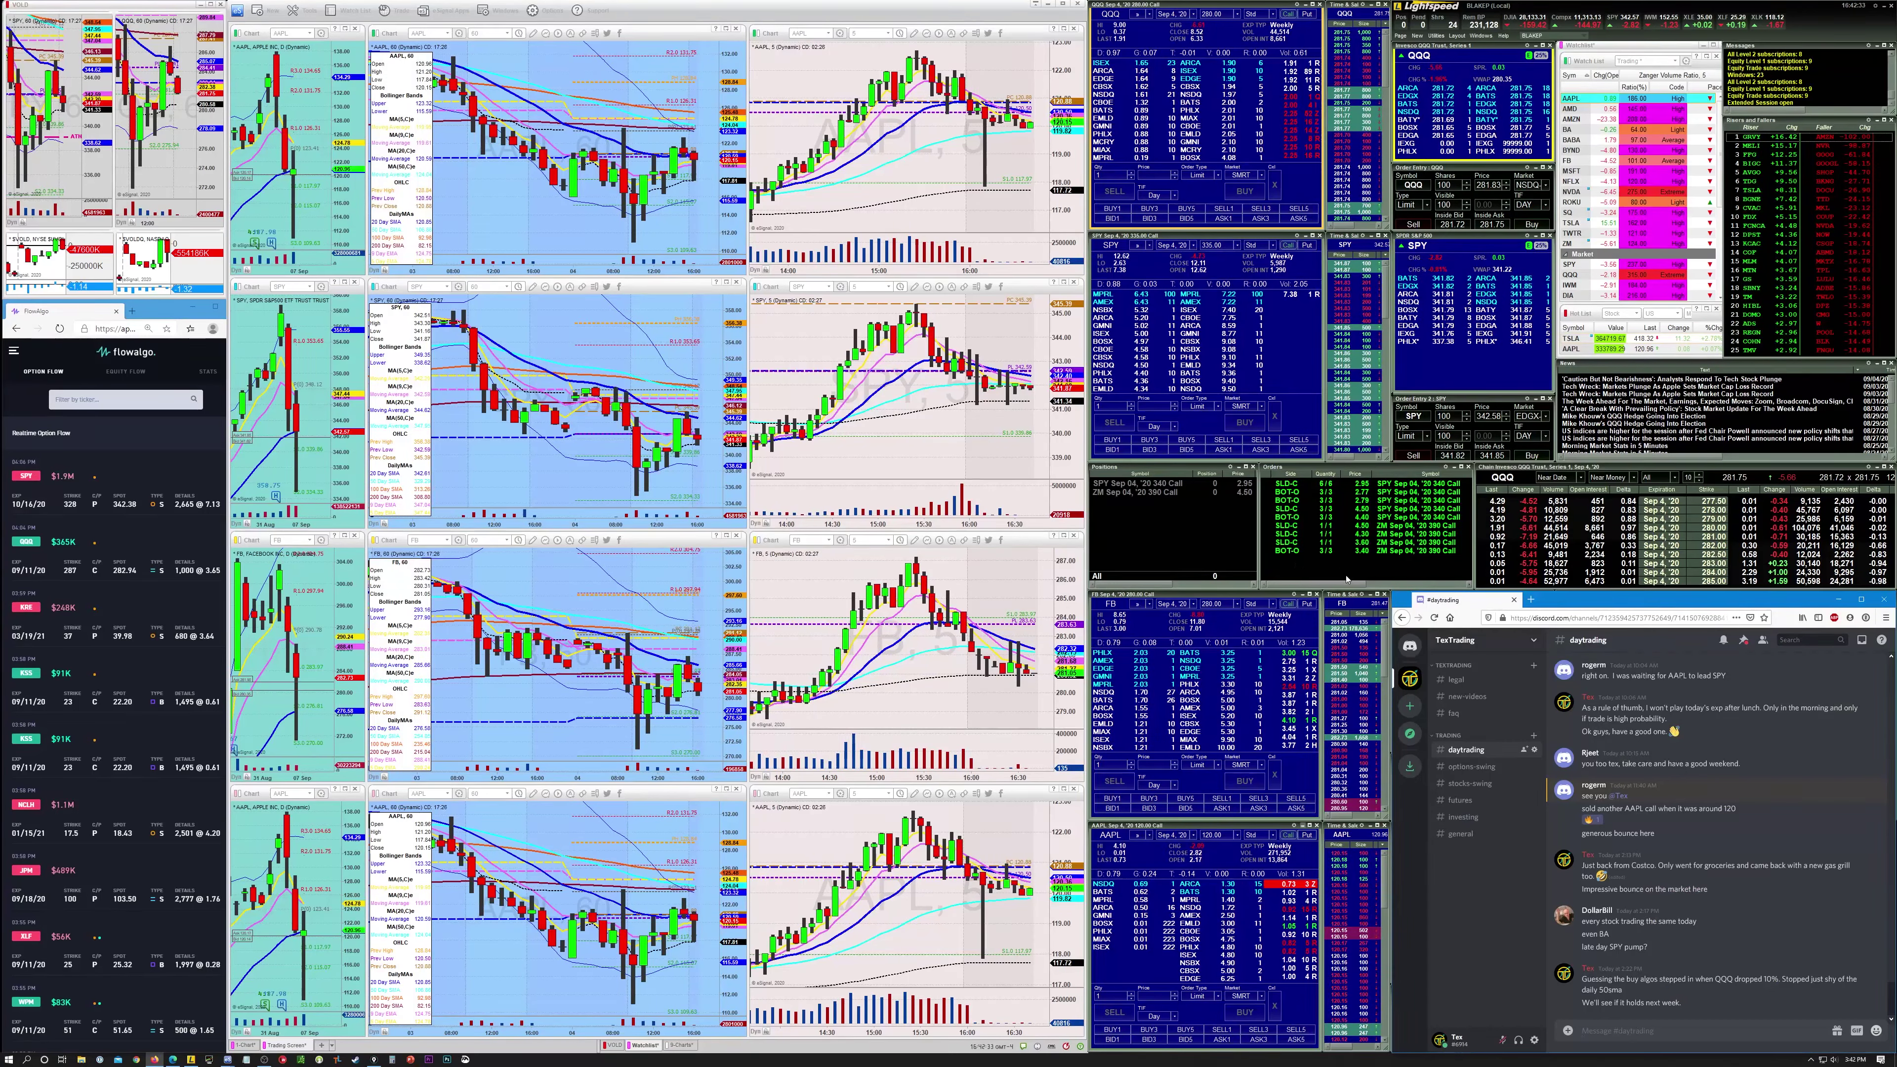
pyautogui.click(1236, 627)
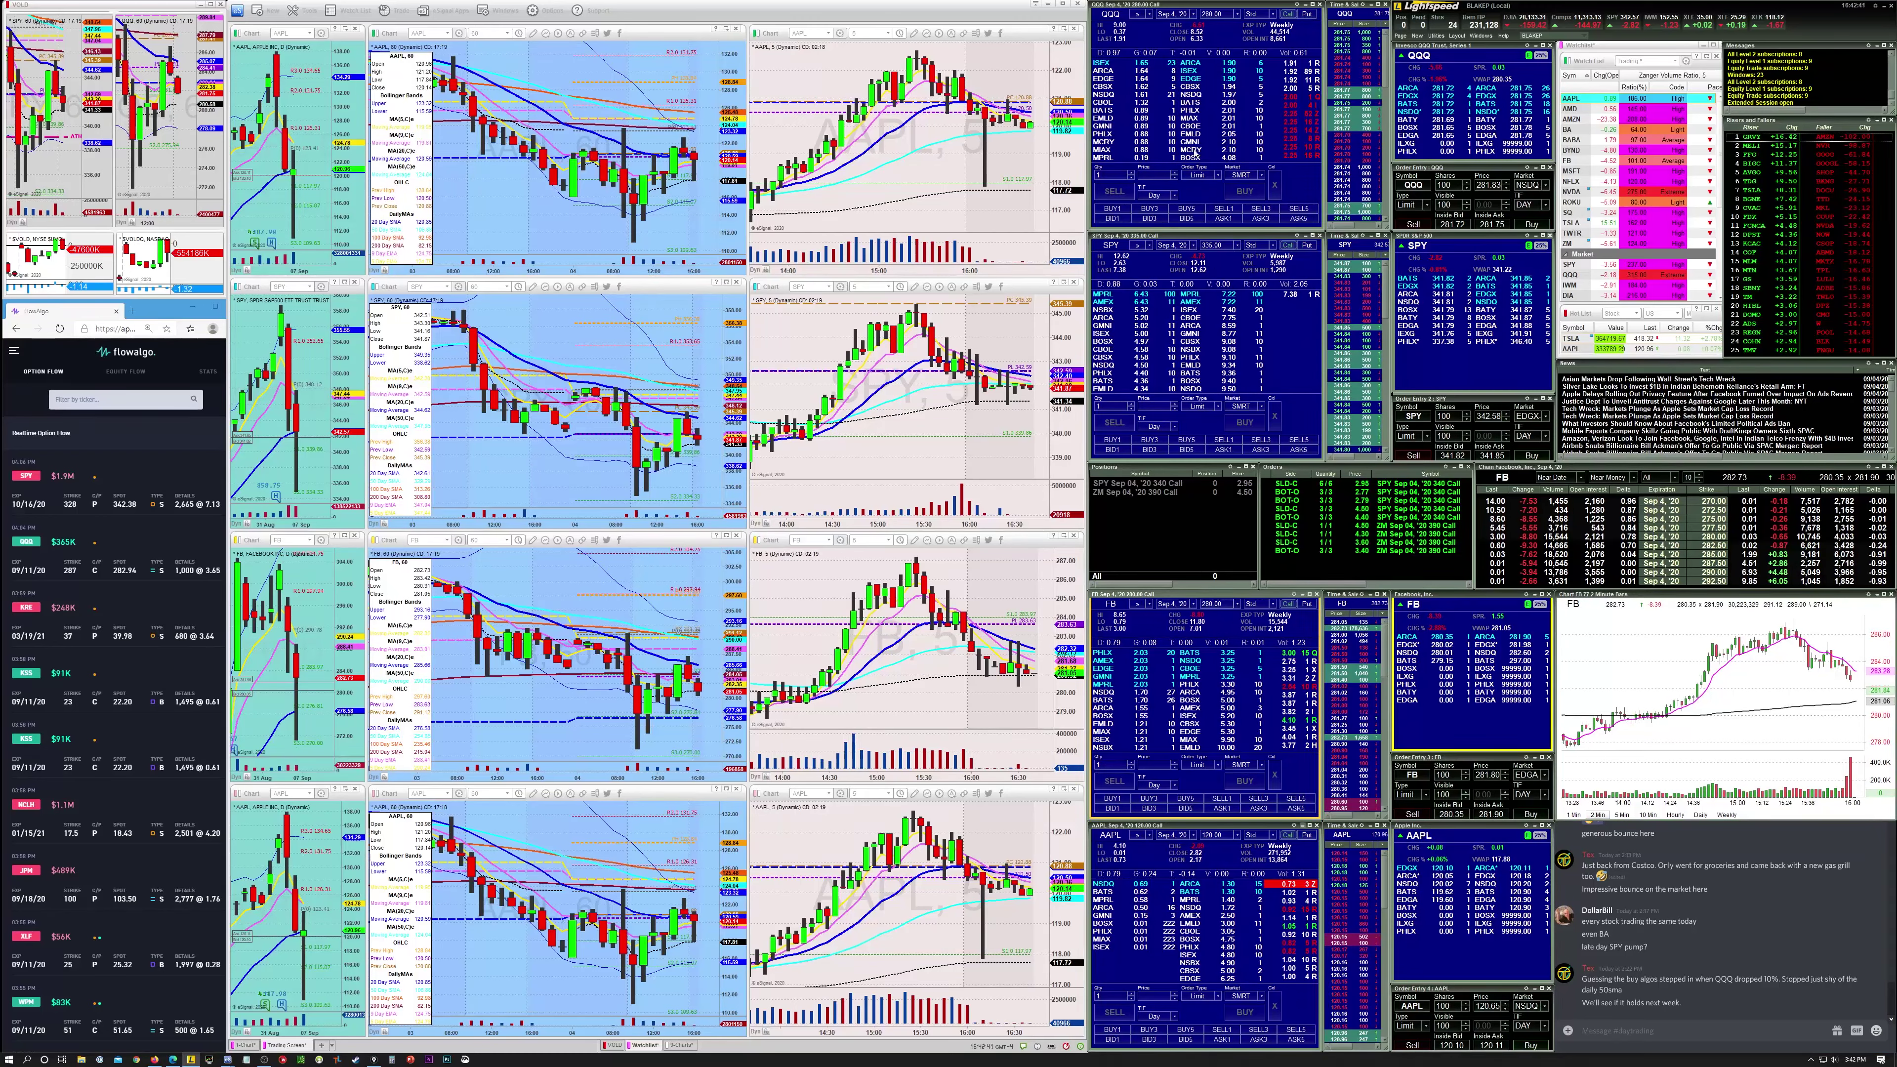
# Examine the Lightspeed and eSignal halves of the workspace, including FB's daily, 60-minute and 5-minute charts
pyautogui.moveTo(1159, 6); pyautogui.dragTo(1764, 819)
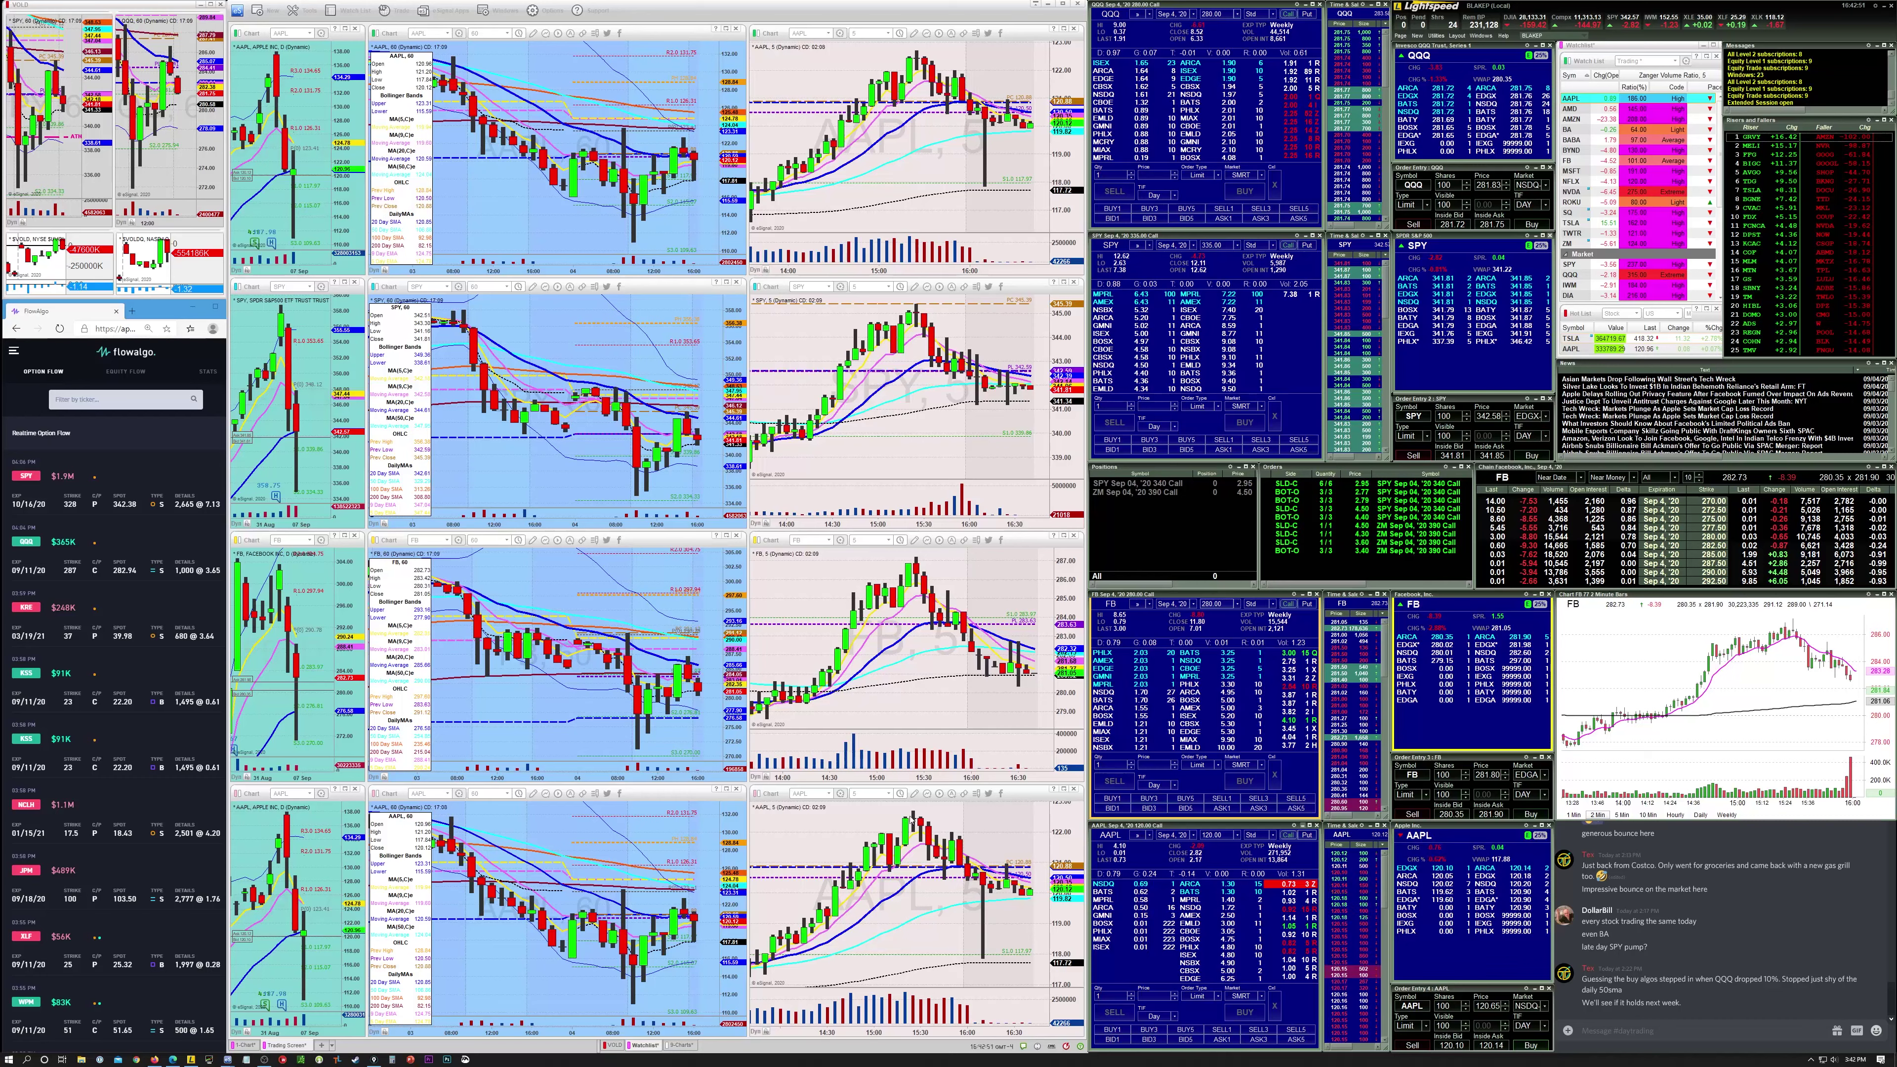
pyautogui.moveTo(247, 47); pyautogui.dragTo(1053, 1013)
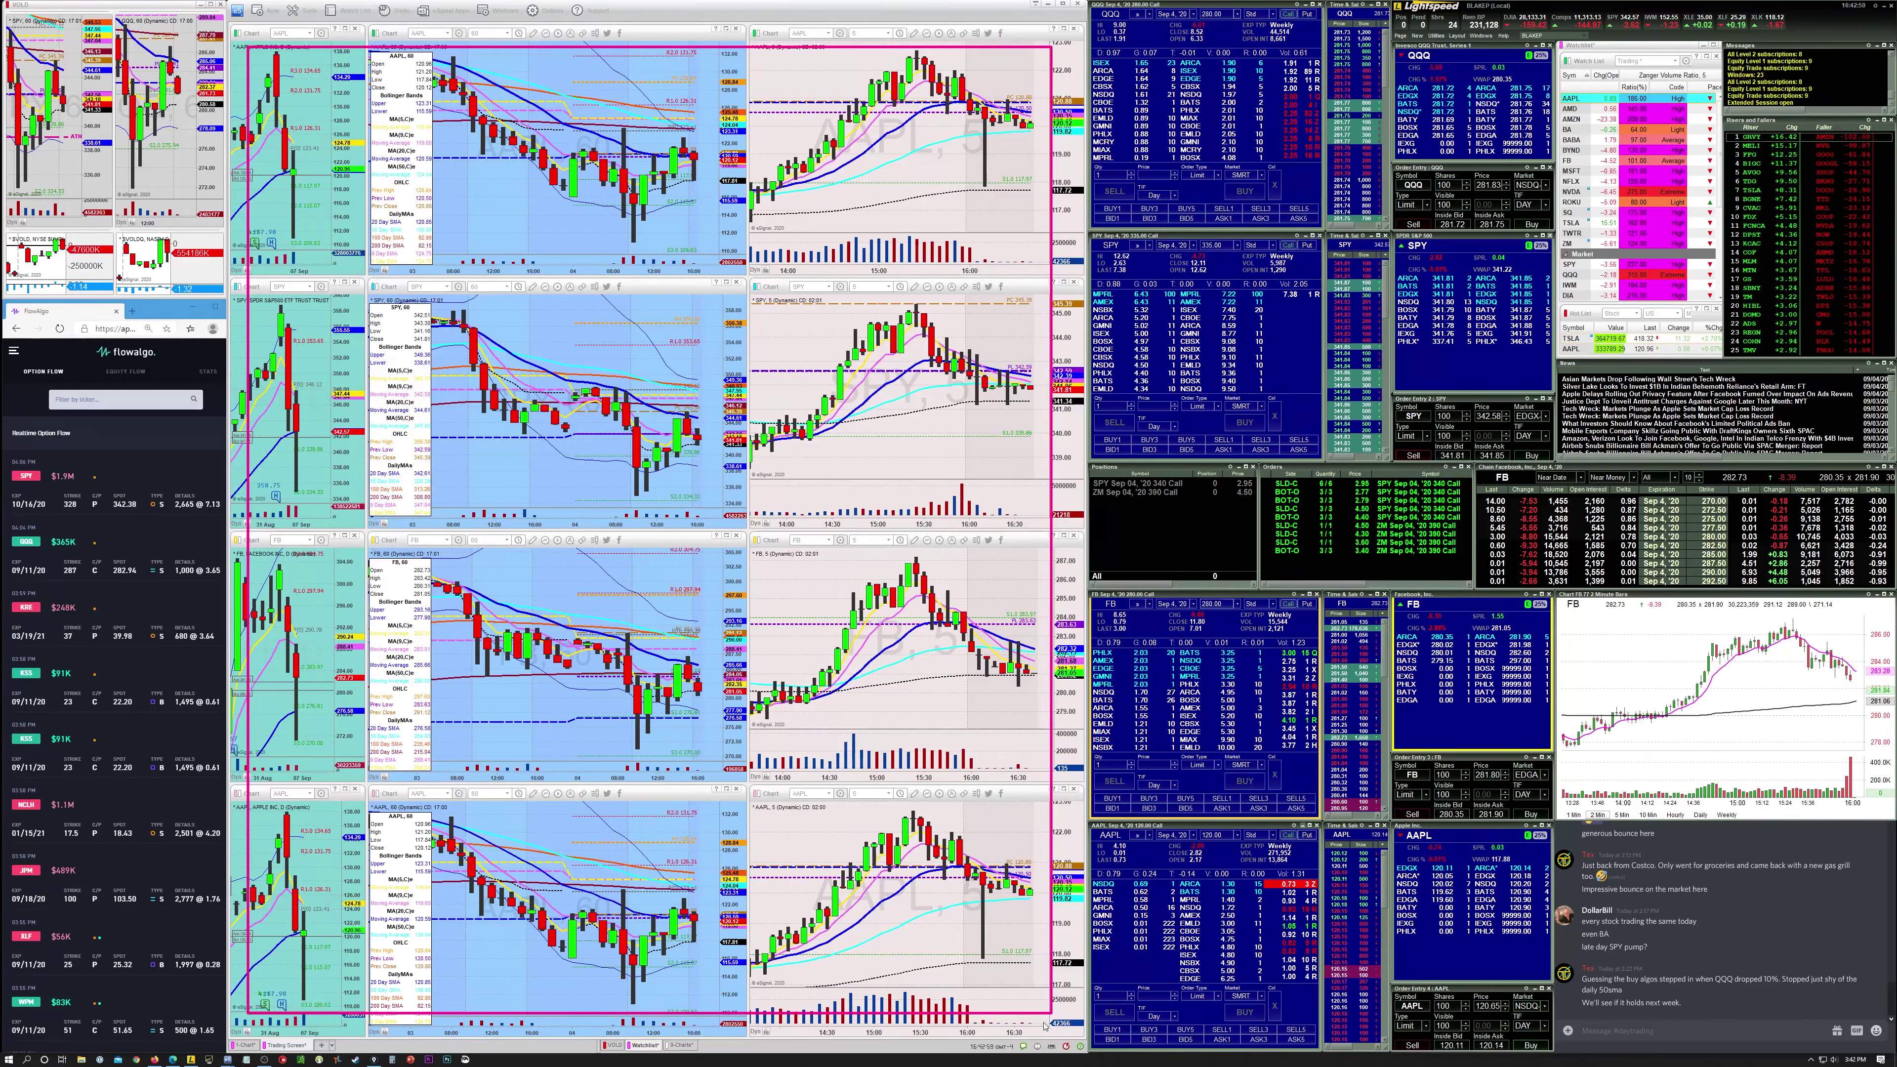
pyautogui.moveTo(905, 645); pyautogui.dragTo(992, 607)
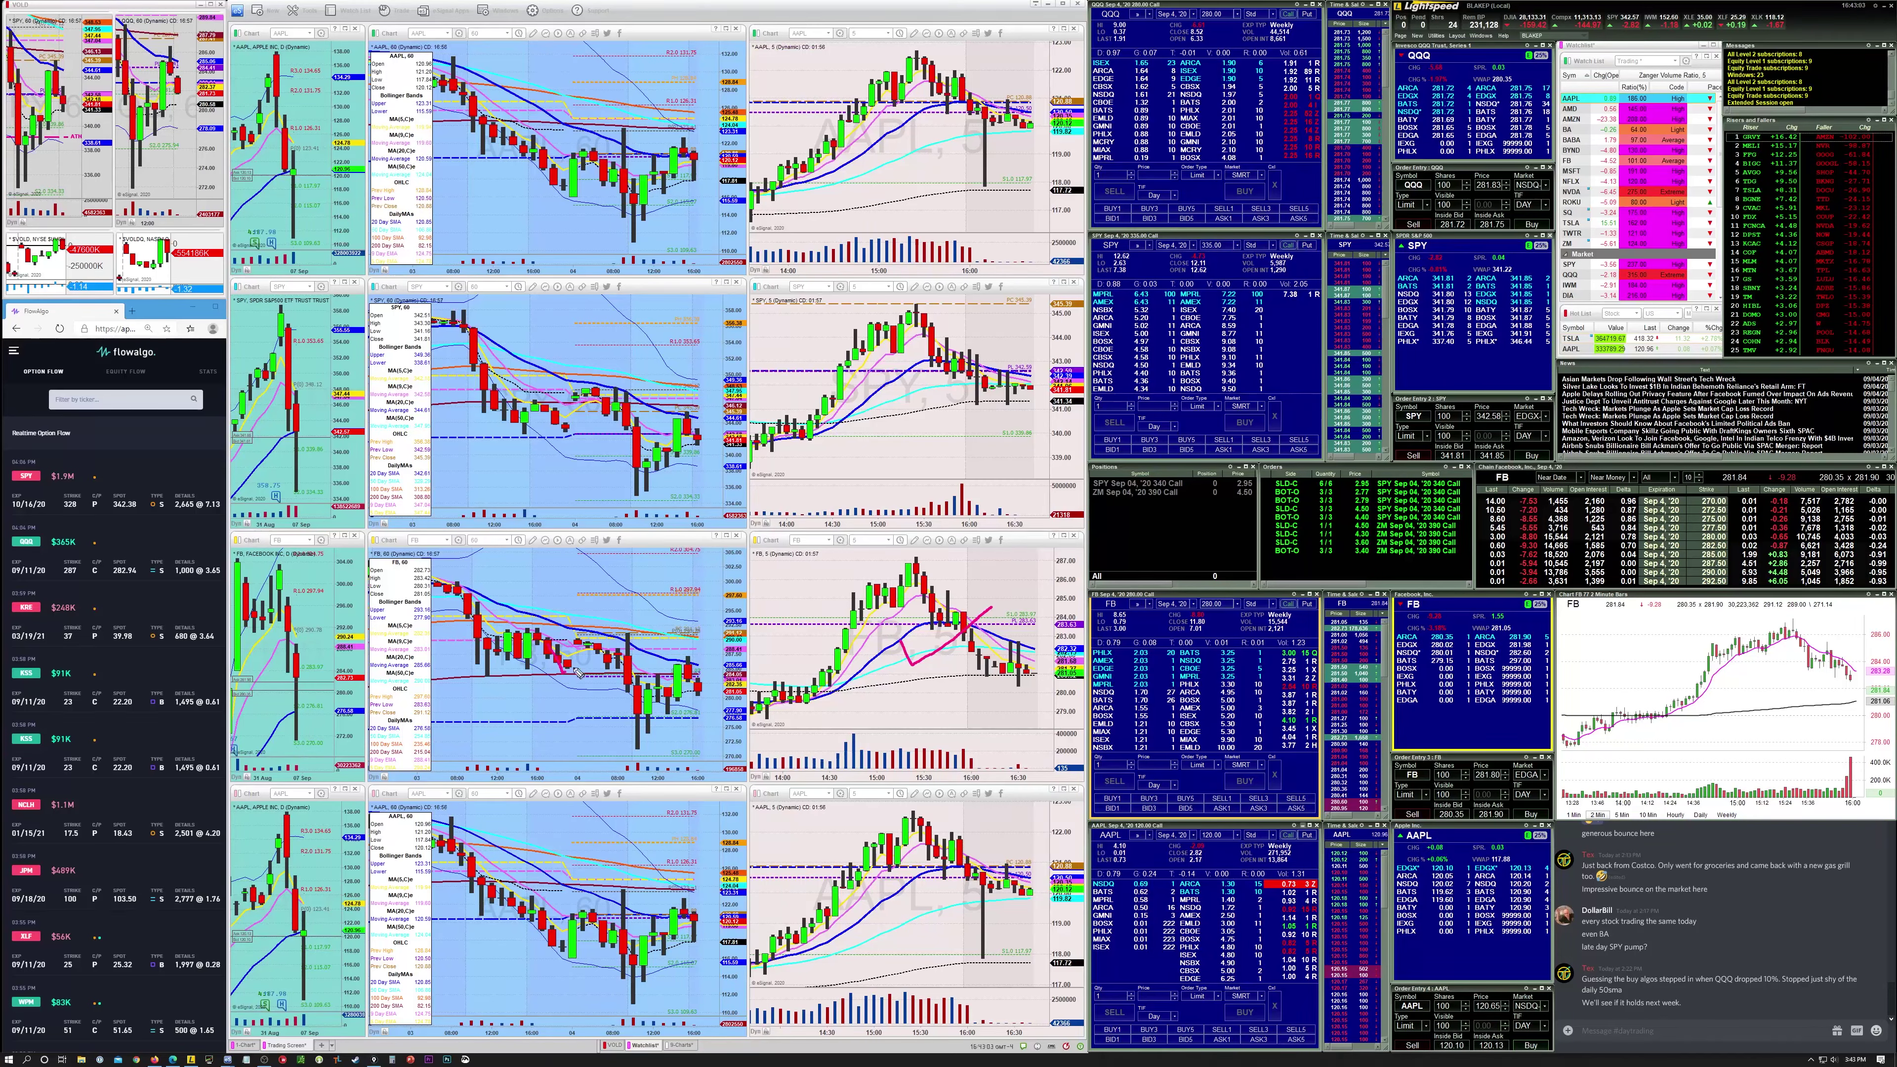
pyautogui.moveTo(563, 672); pyautogui.dragTo(743, 581)
pyautogui.moveTo(272, 666)
pyautogui.mouseDown()
pyautogui.moveTo(279, 692)
pyautogui.moveTo(405, 600)
pyautogui.mouseUp()
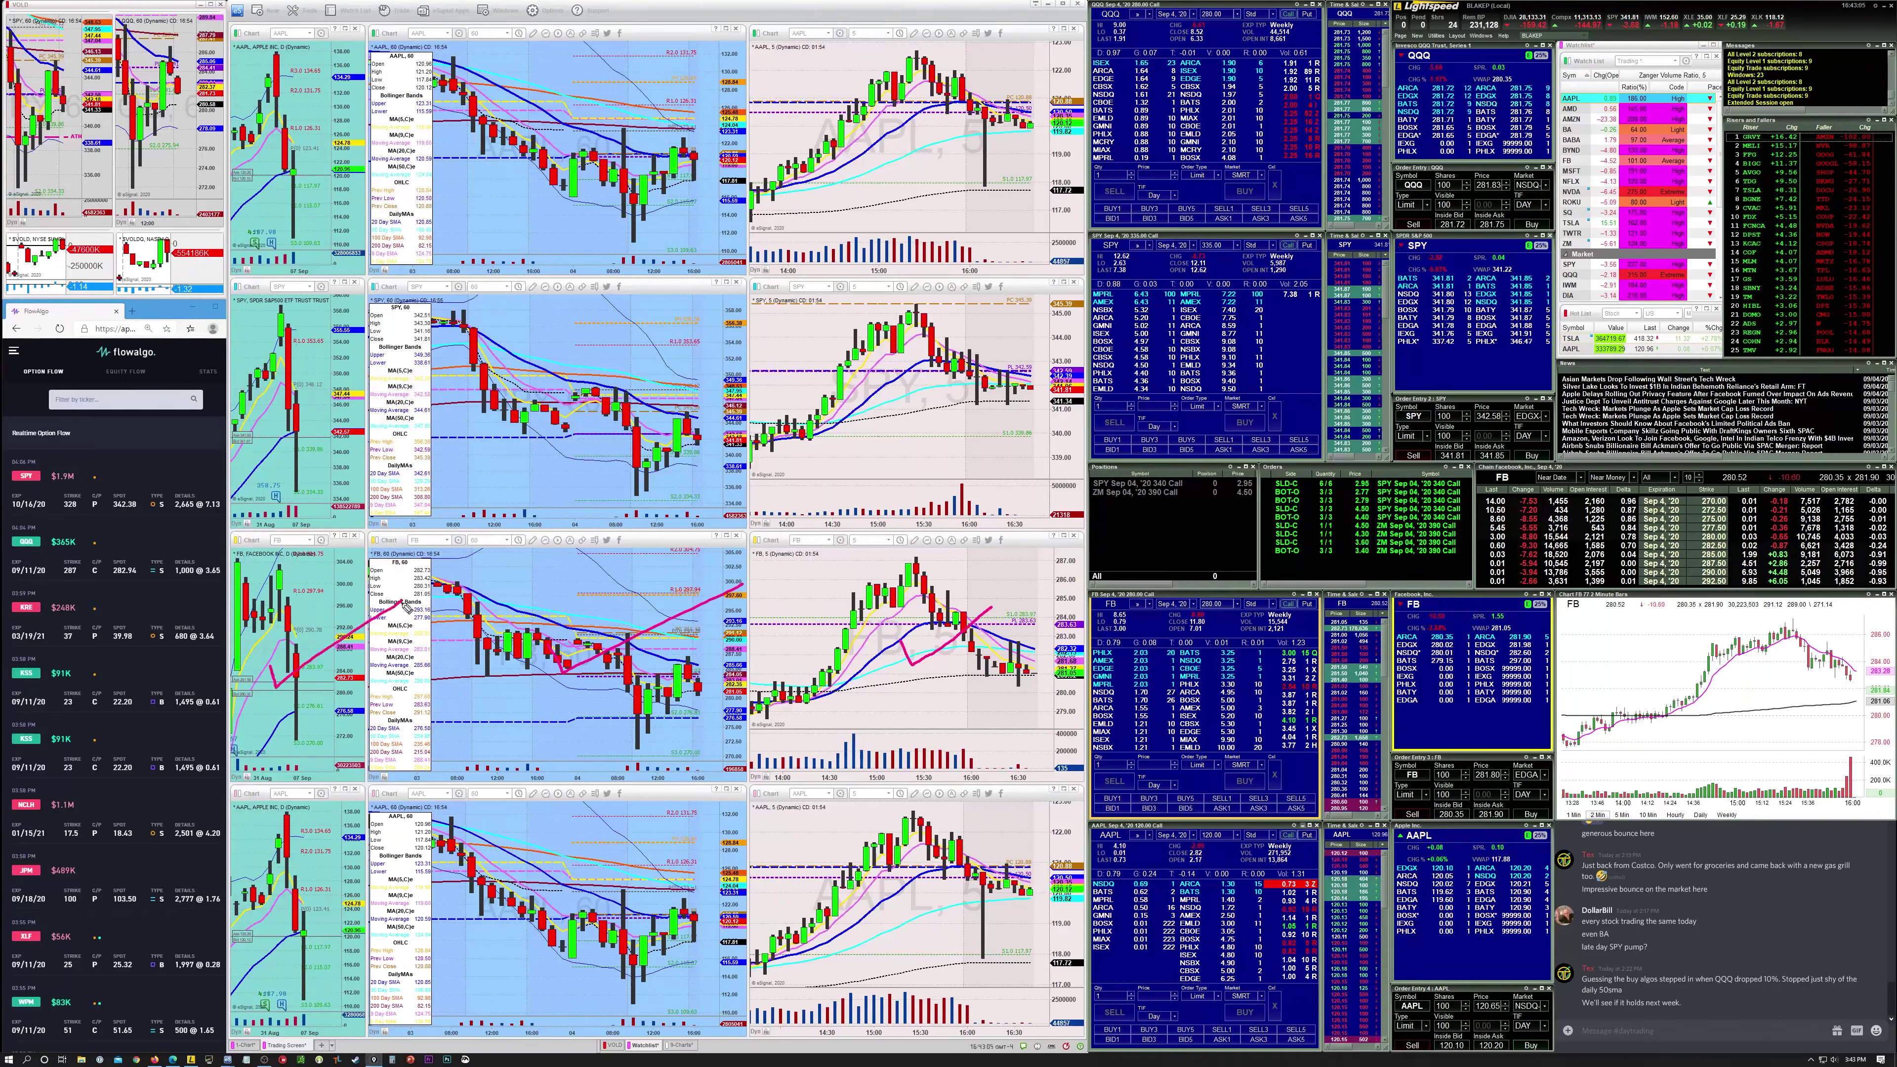
pyautogui.press('Escape')
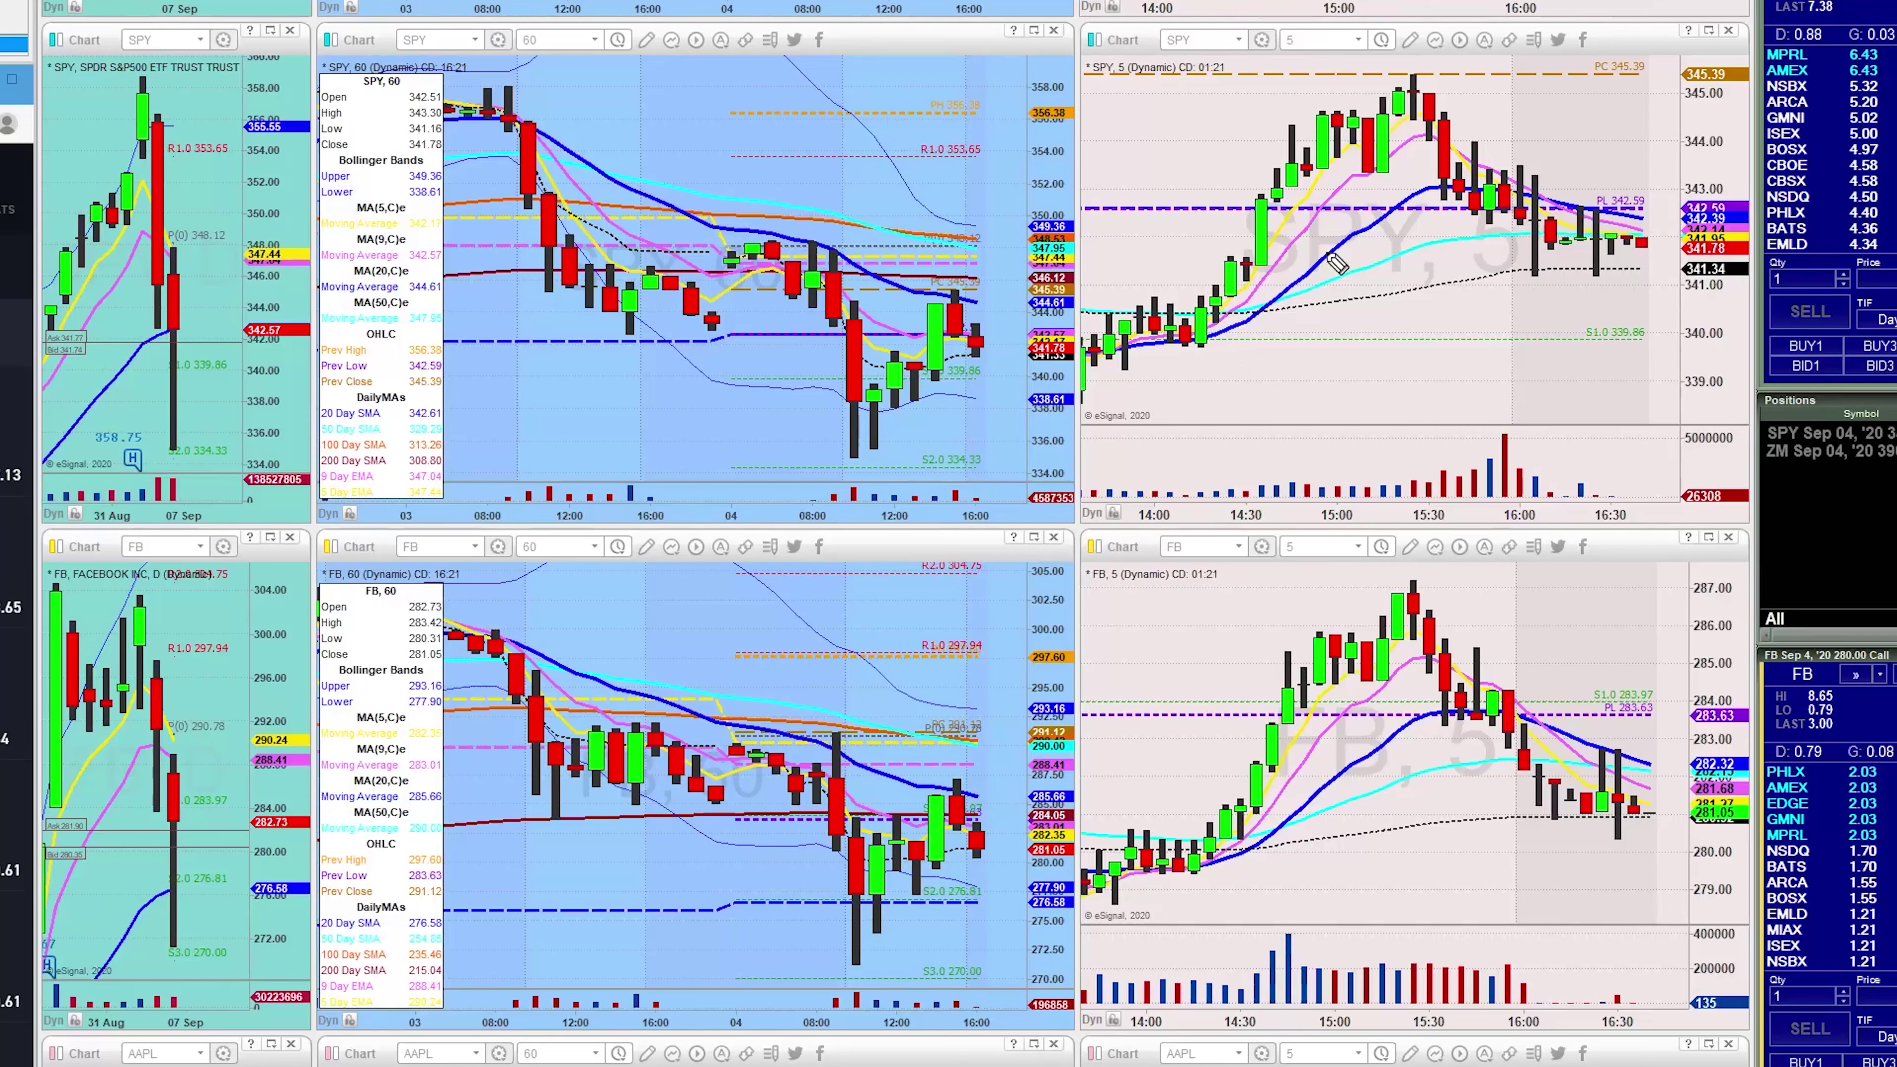
# Examine SPY's 5-minute, 60-minute and daily charts in eSignal
pyautogui.moveTo(1327, 254); pyautogui.dragTo(1613, 196)
pyautogui.moveTo(776, 312)
pyautogui.mouseDown()
pyautogui.moveTo(784, 337)
pyautogui.moveTo(1064, 258)
pyautogui.mouseUp()
pyautogui.moveTo(124, 304)
pyautogui.mouseDown()
pyautogui.moveTo(125, 327)
pyautogui.moveTo(293, 278)
pyautogui.mouseUp()
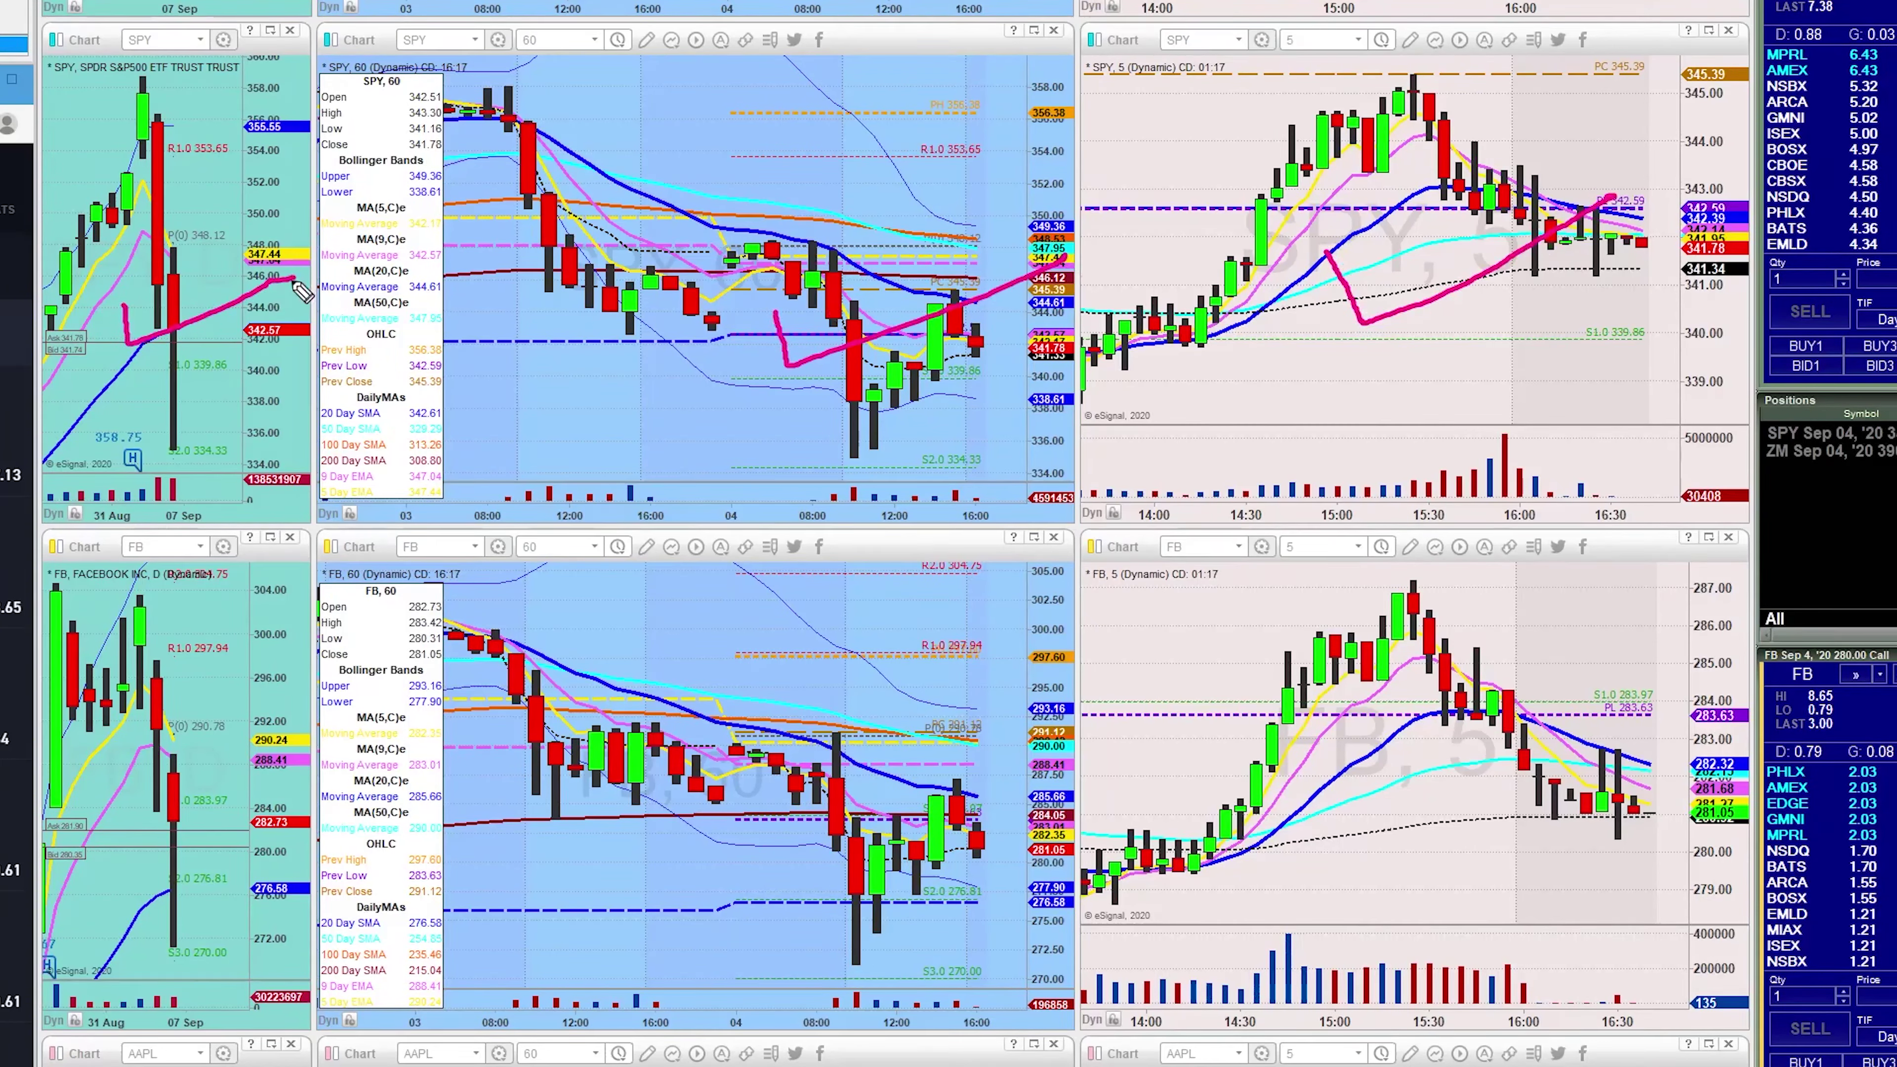
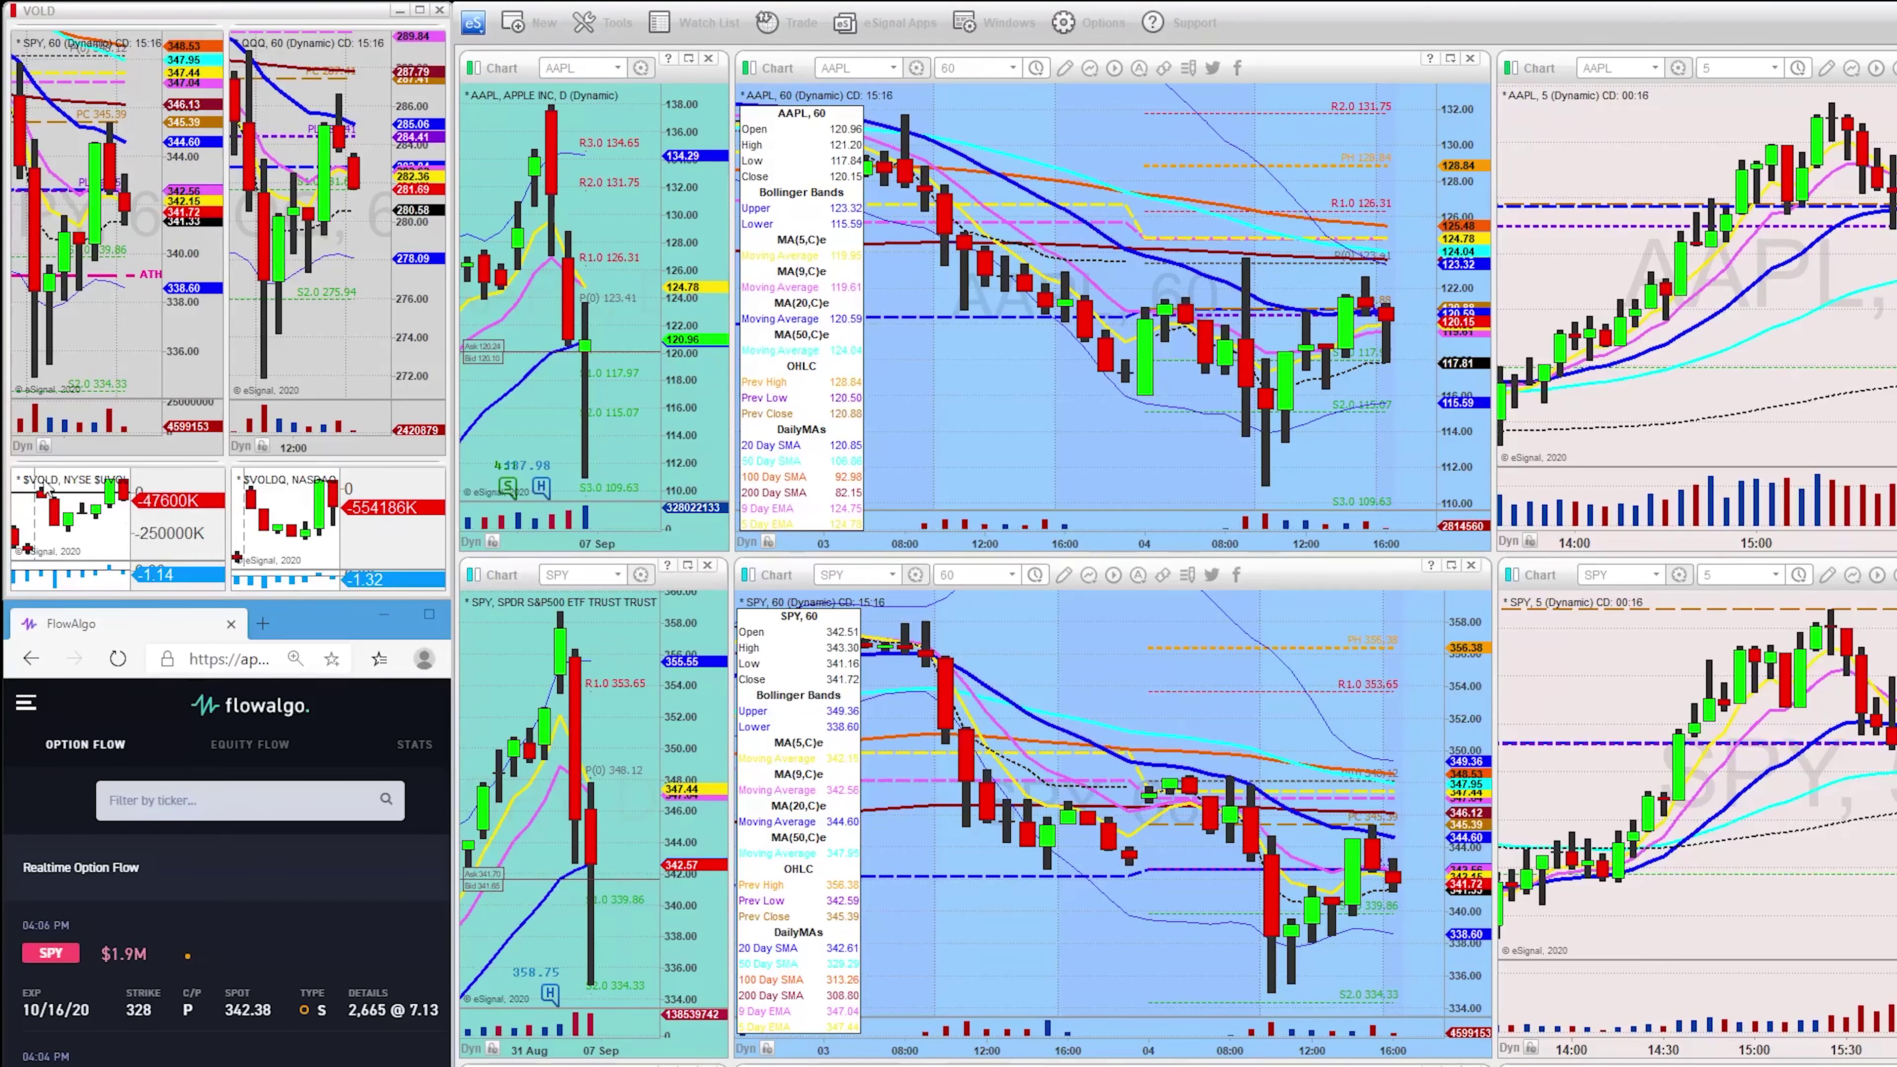
# Examine the NYSE $VOLD and NASDAQ $VOLDQ volume-difference charts in eSignal
pyautogui.moveTo(18, 469); pyautogui.dragTo(439, 604)
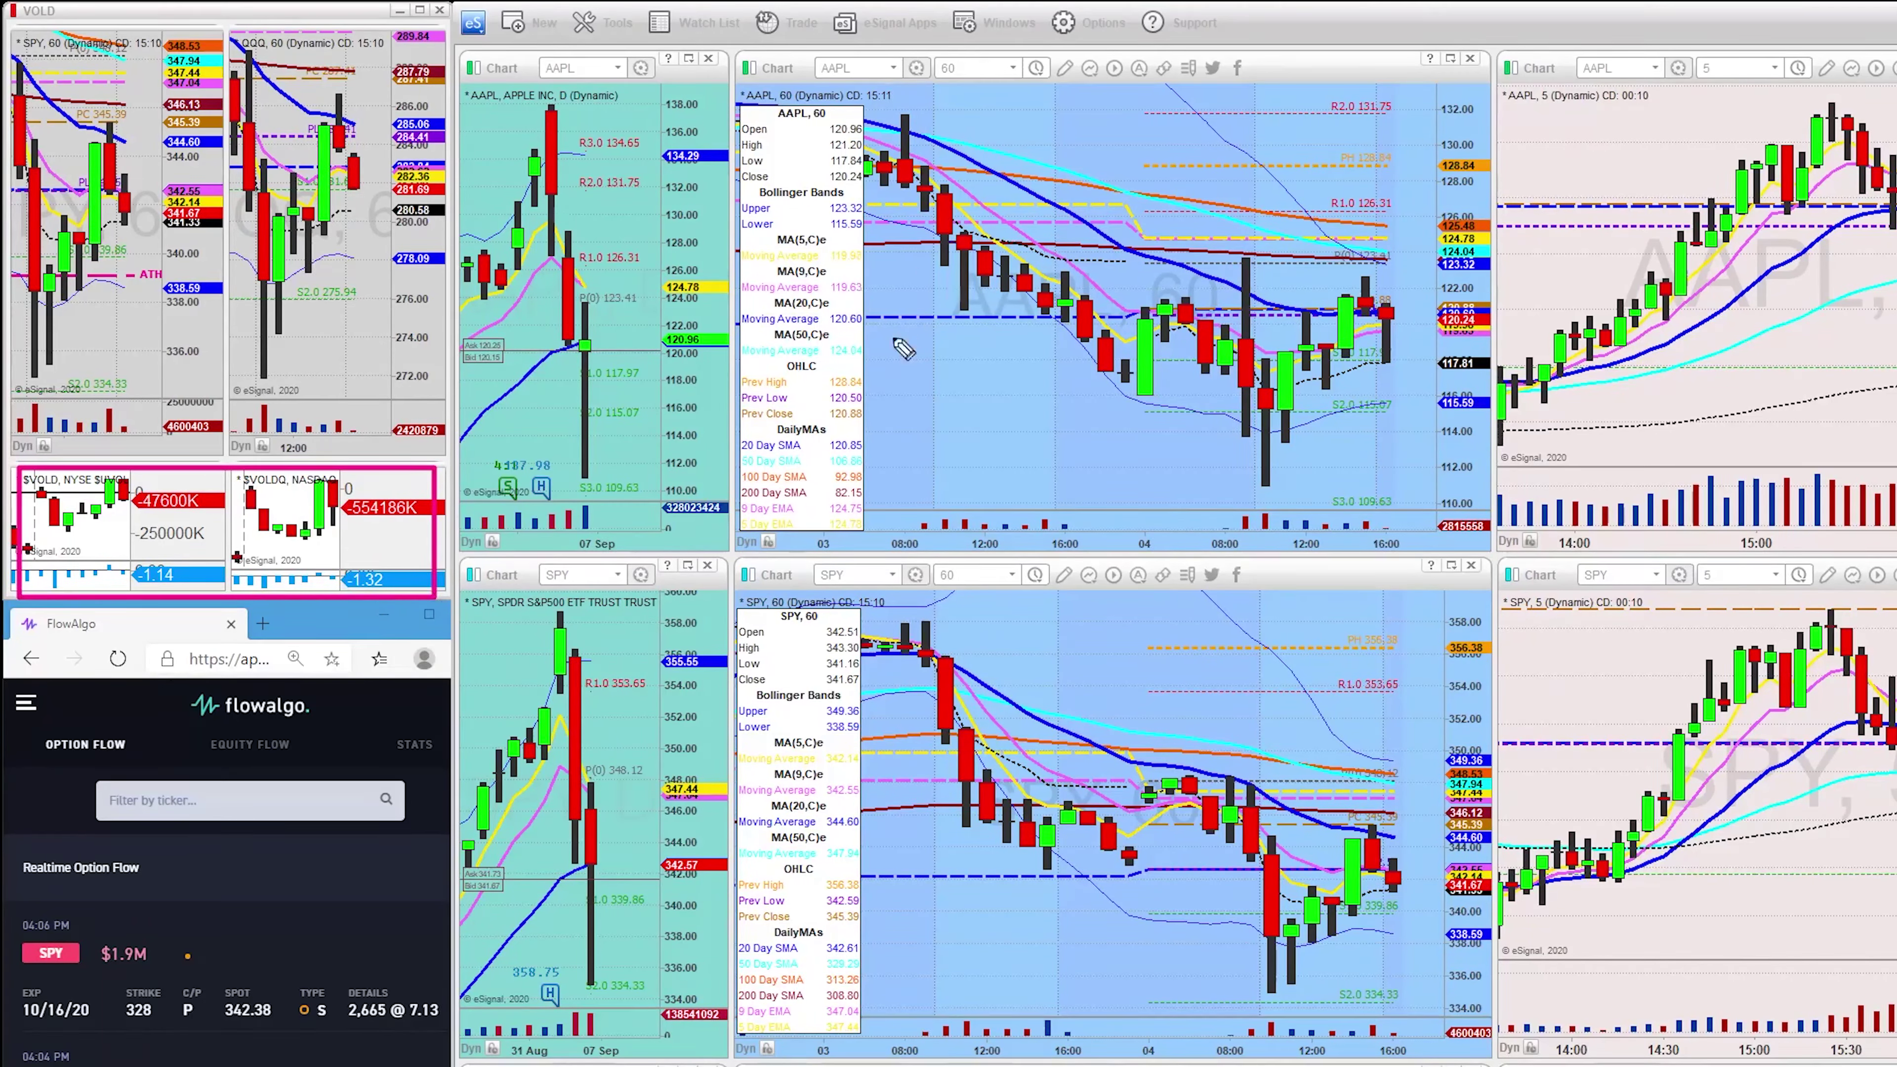
pyautogui.moveTo(85, 513); pyautogui.dragTo(187, 450)
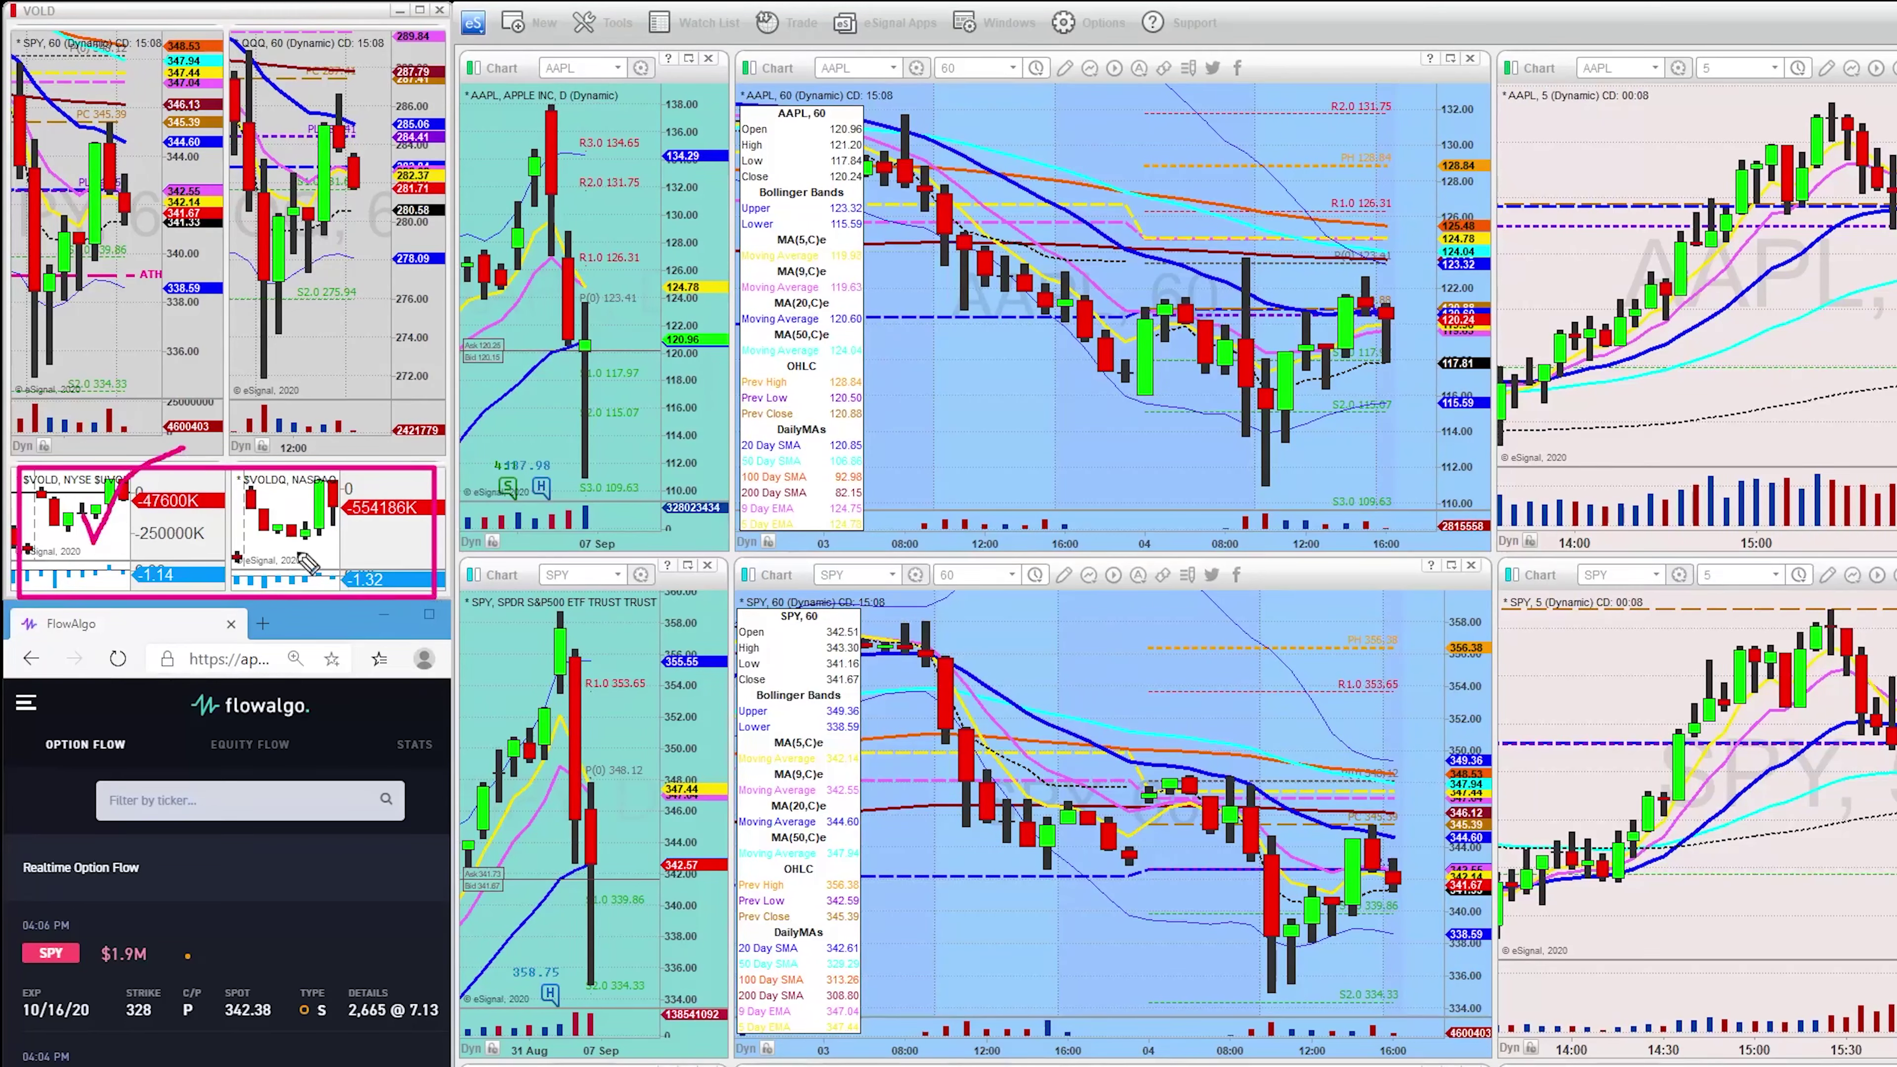
pyautogui.moveTo(270, 509); pyautogui.dragTo(405, 411)
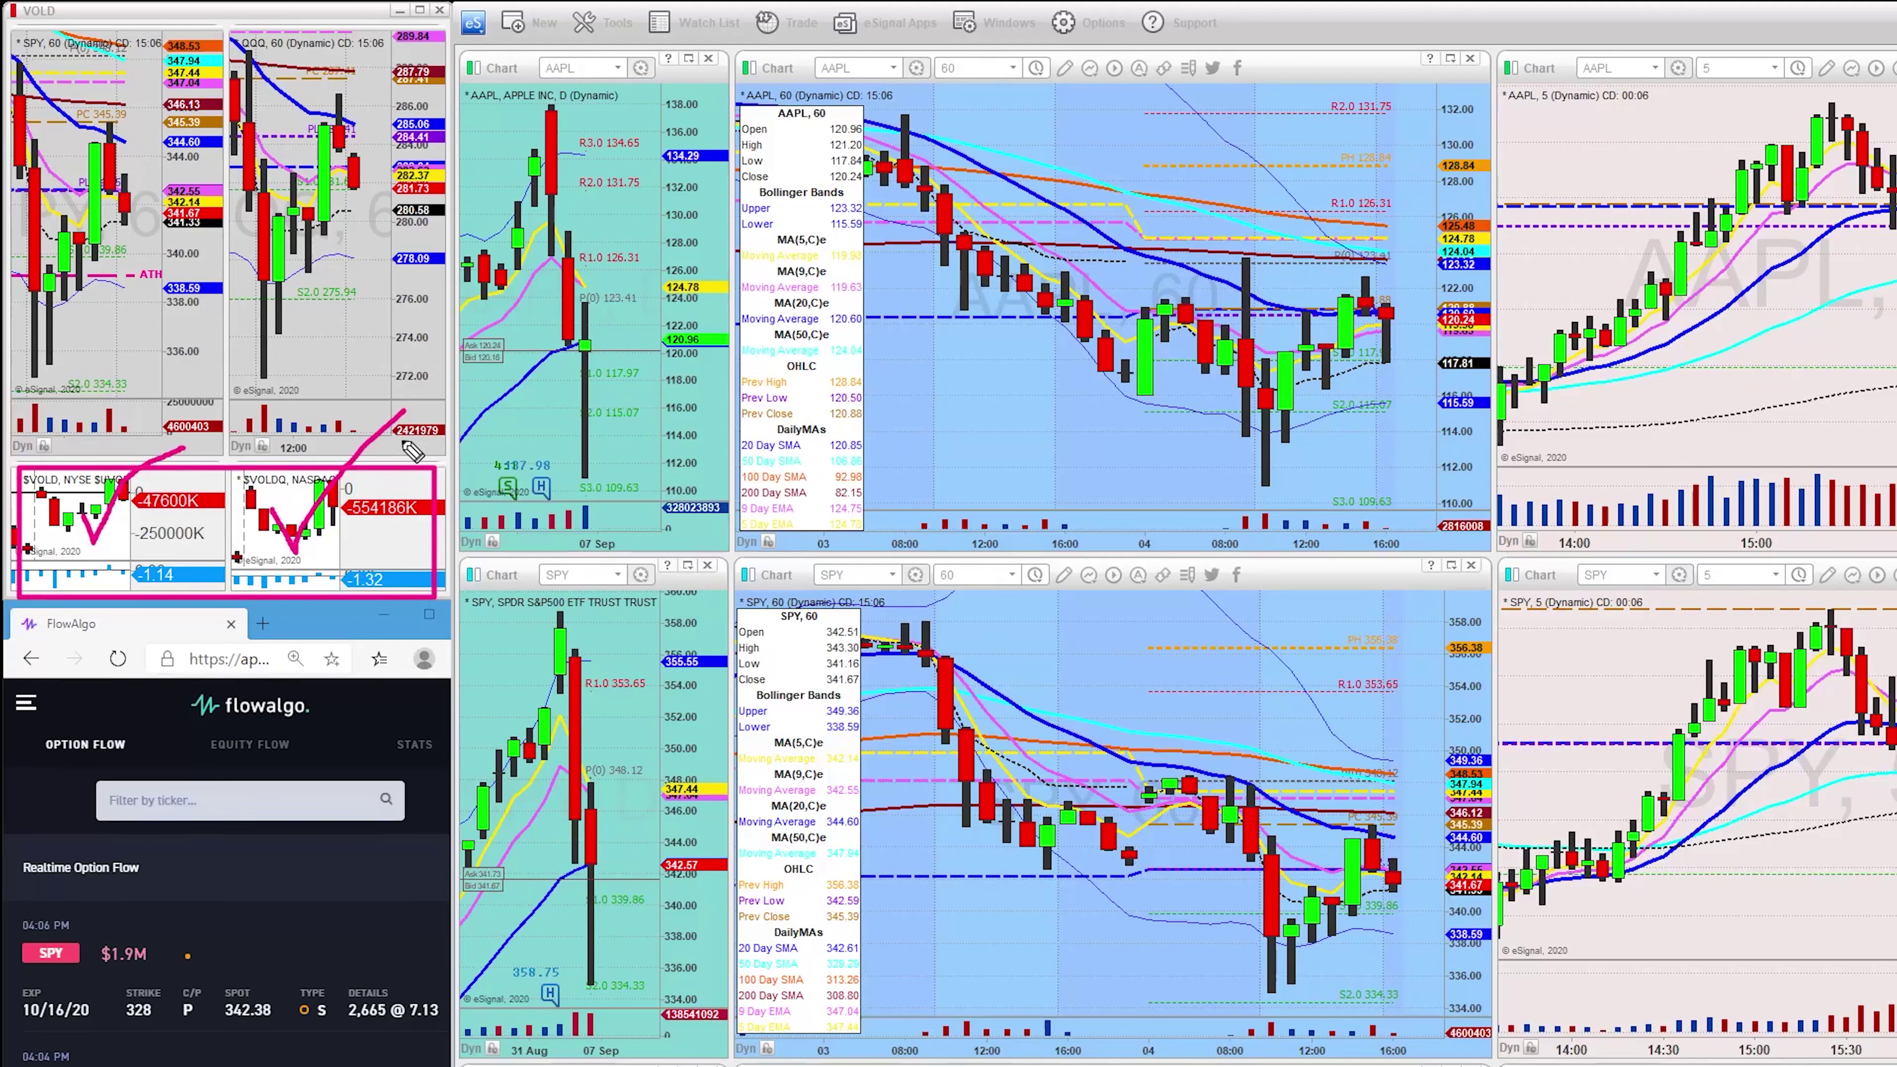
pyautogui.press('e')
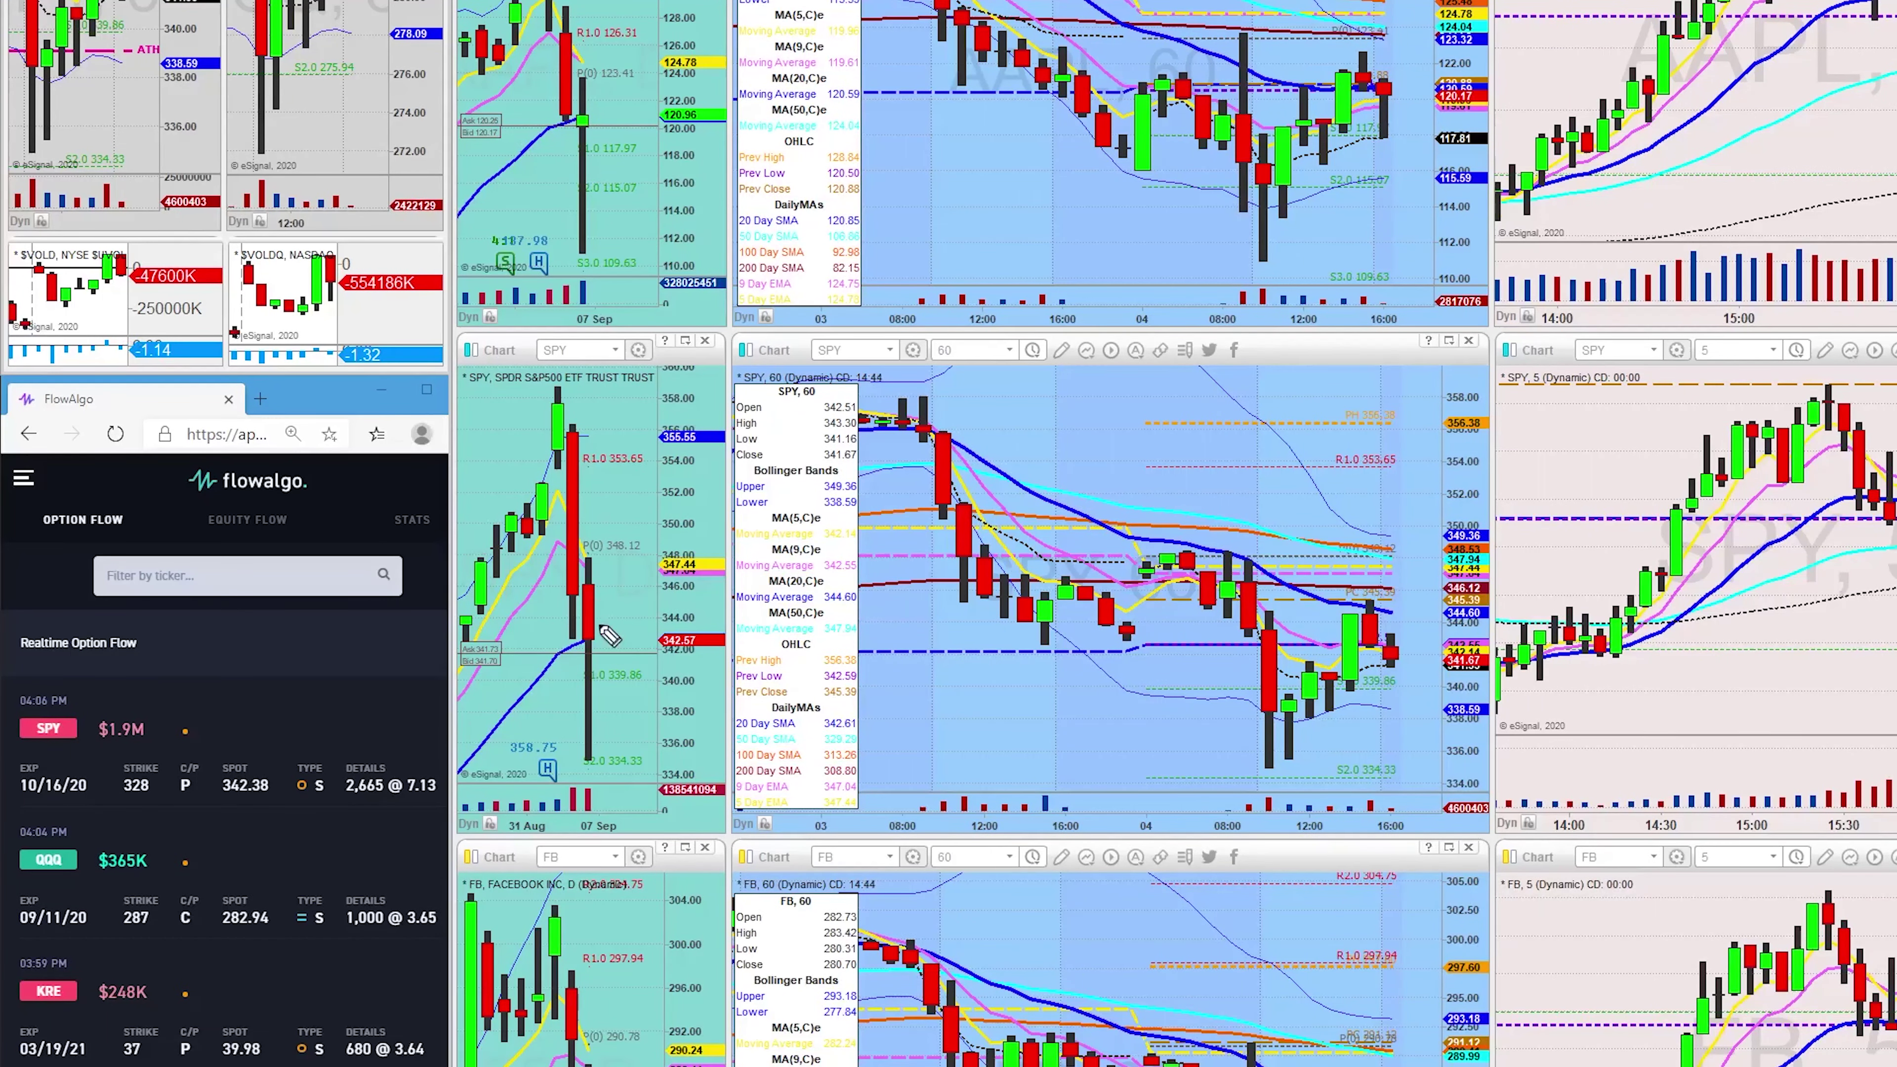
# Compare the SPY daily chart, the readings under the $VOLD and $VOLDQ charts, and the AAPL 5-minute chart
pyautogui.moveTo(635, 422)
pyautogui.mouseDown()
pyautogui.moveTo(490, 523)
pyautogui.moveTo(639, 722)
pyautogui.moveTo(567, 307)
pyautogui.mouseUp()
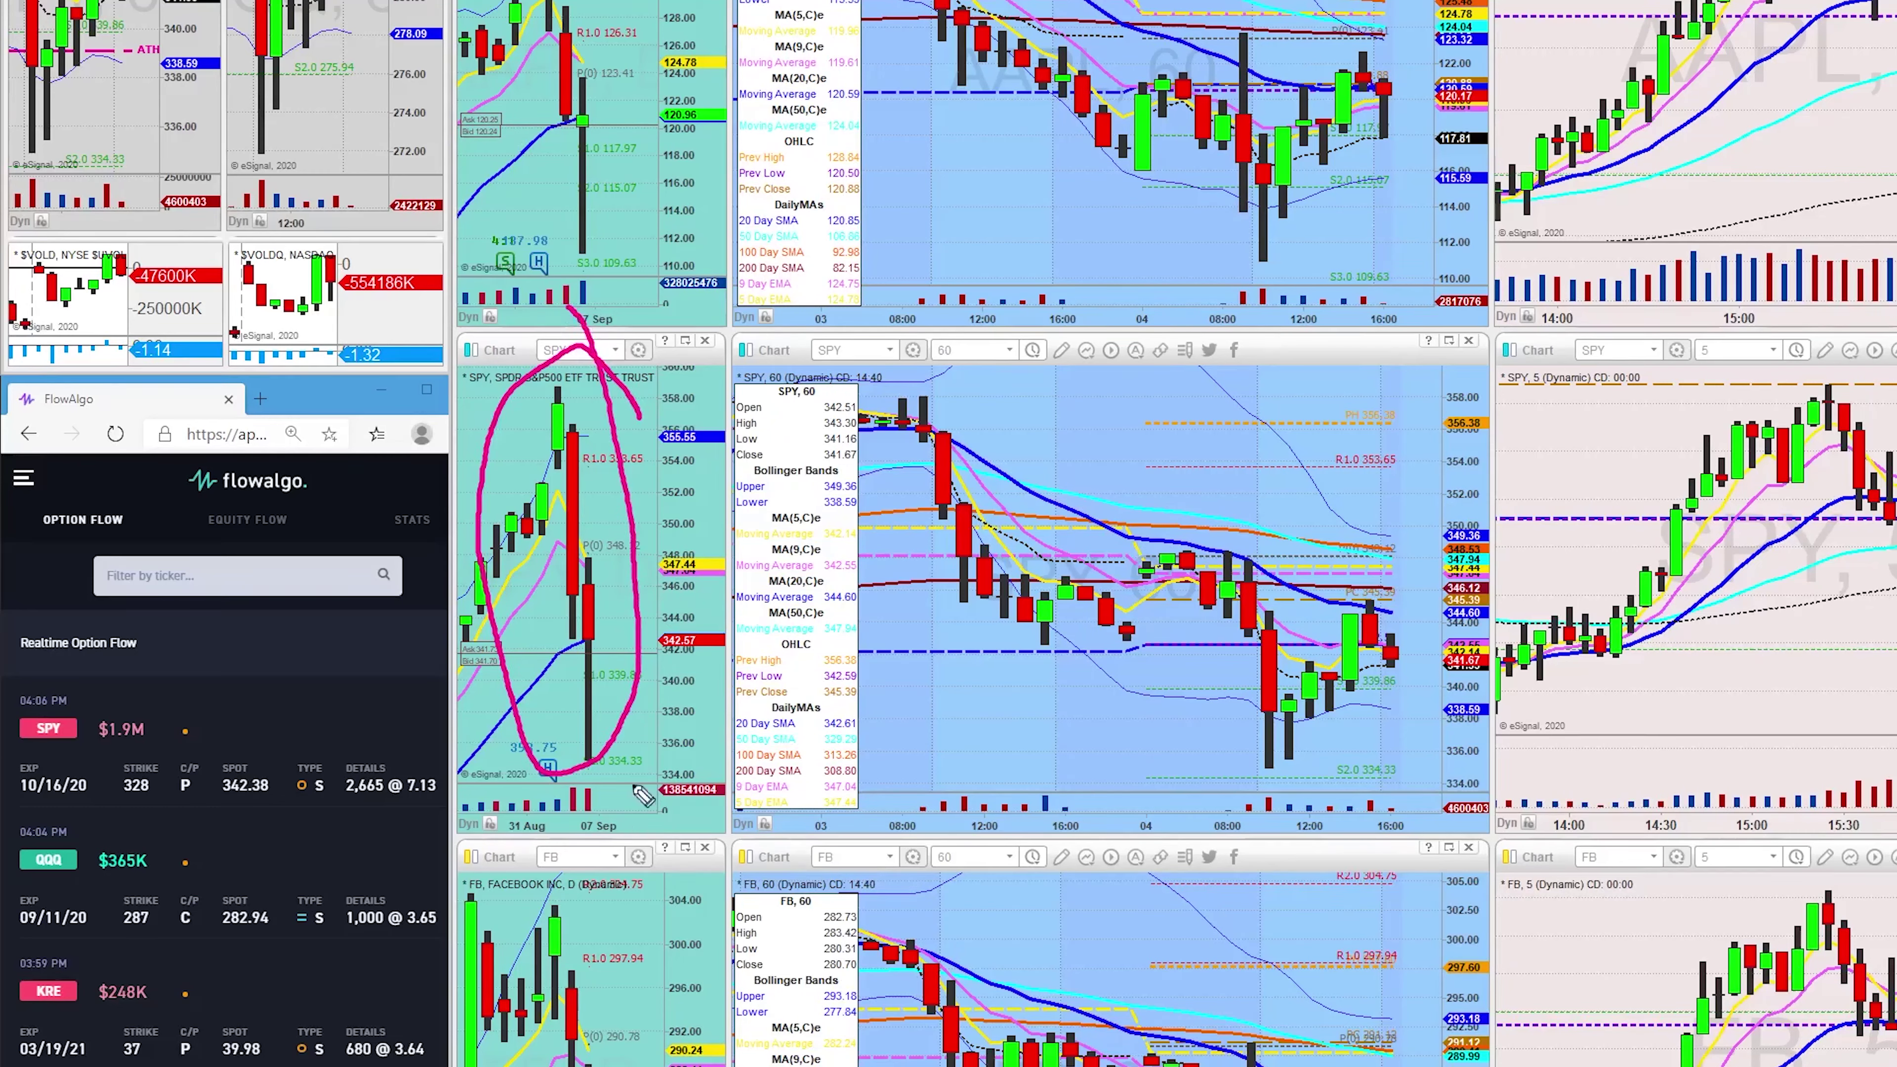
pyautogui.moveTo(119, 326)
pyautogui.mouseDown()
pyautogui.moveTo(362, 323)
pyautogui.moveTo(269, 378)
pyautogui.moveTo(137, 319)
pyautogui.mouseUp()
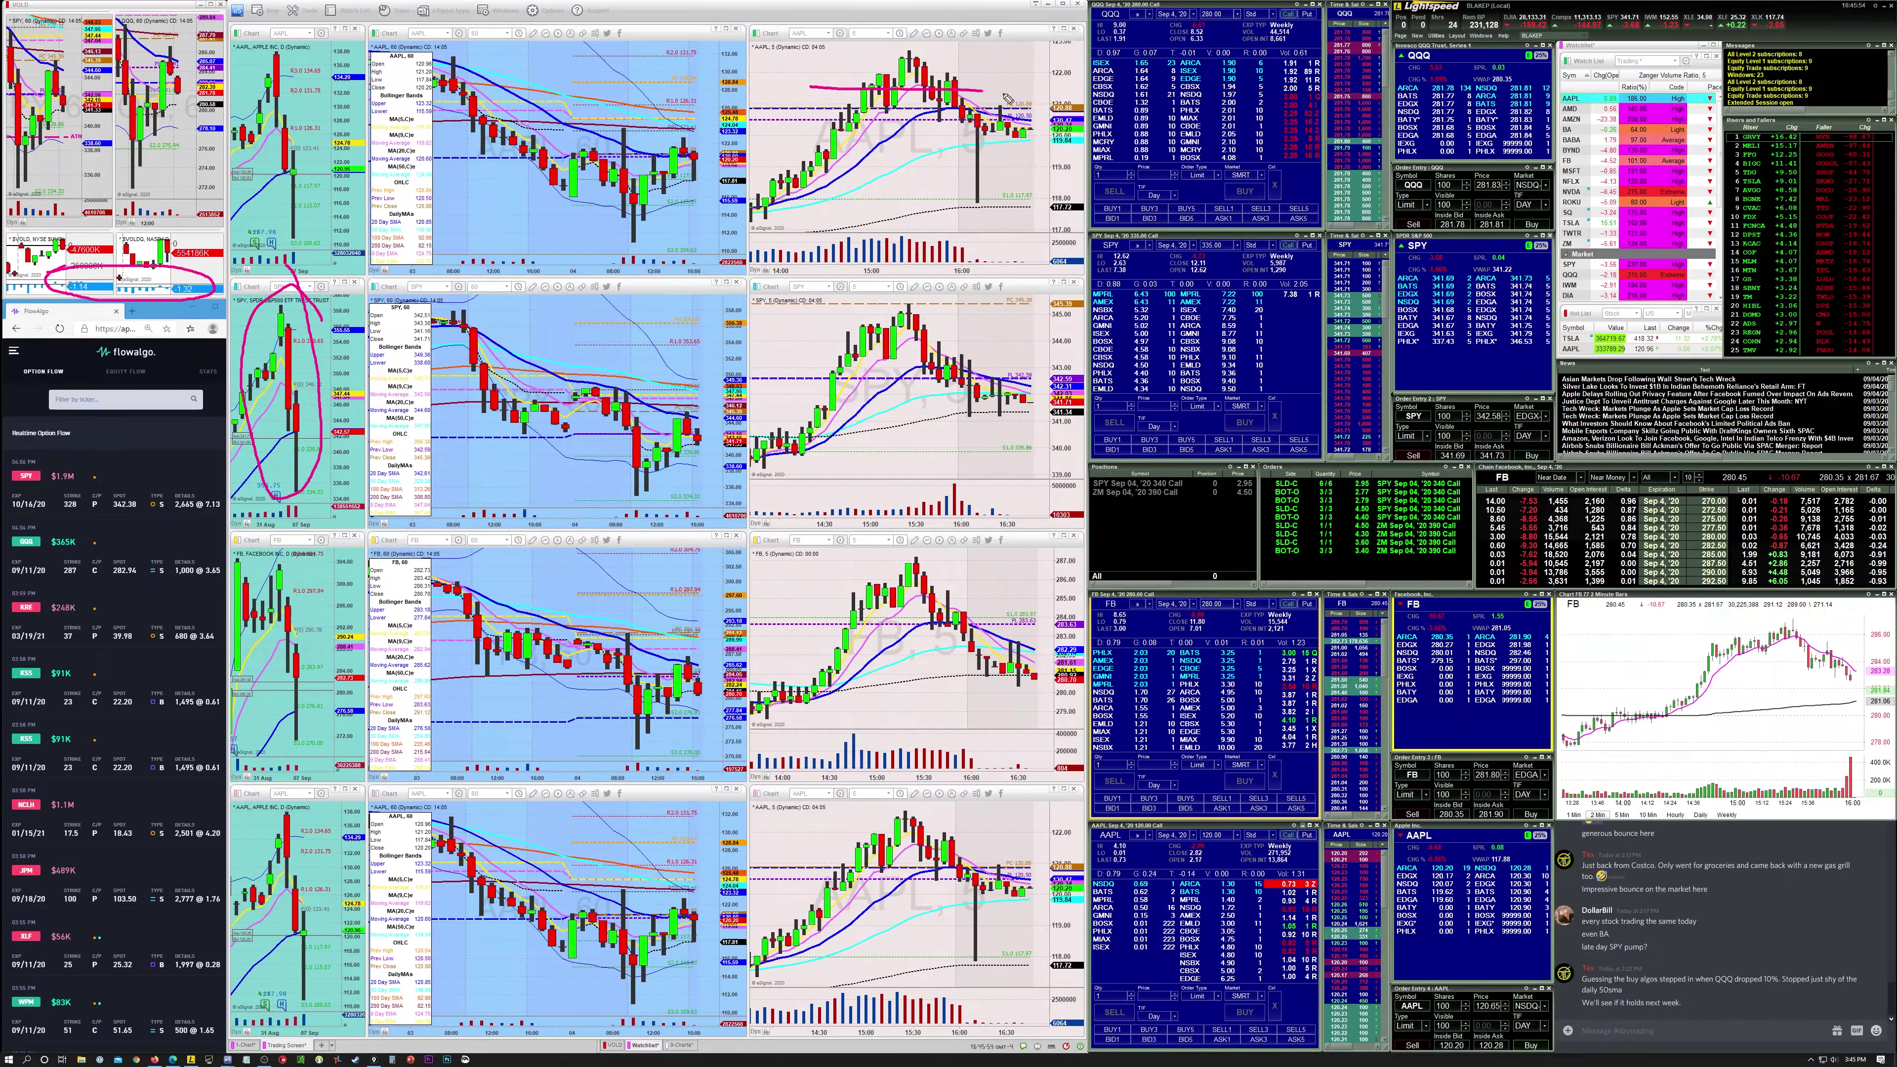
pyautogui.moveTo(810, 88); pyautogui.dragTo(753, 121)
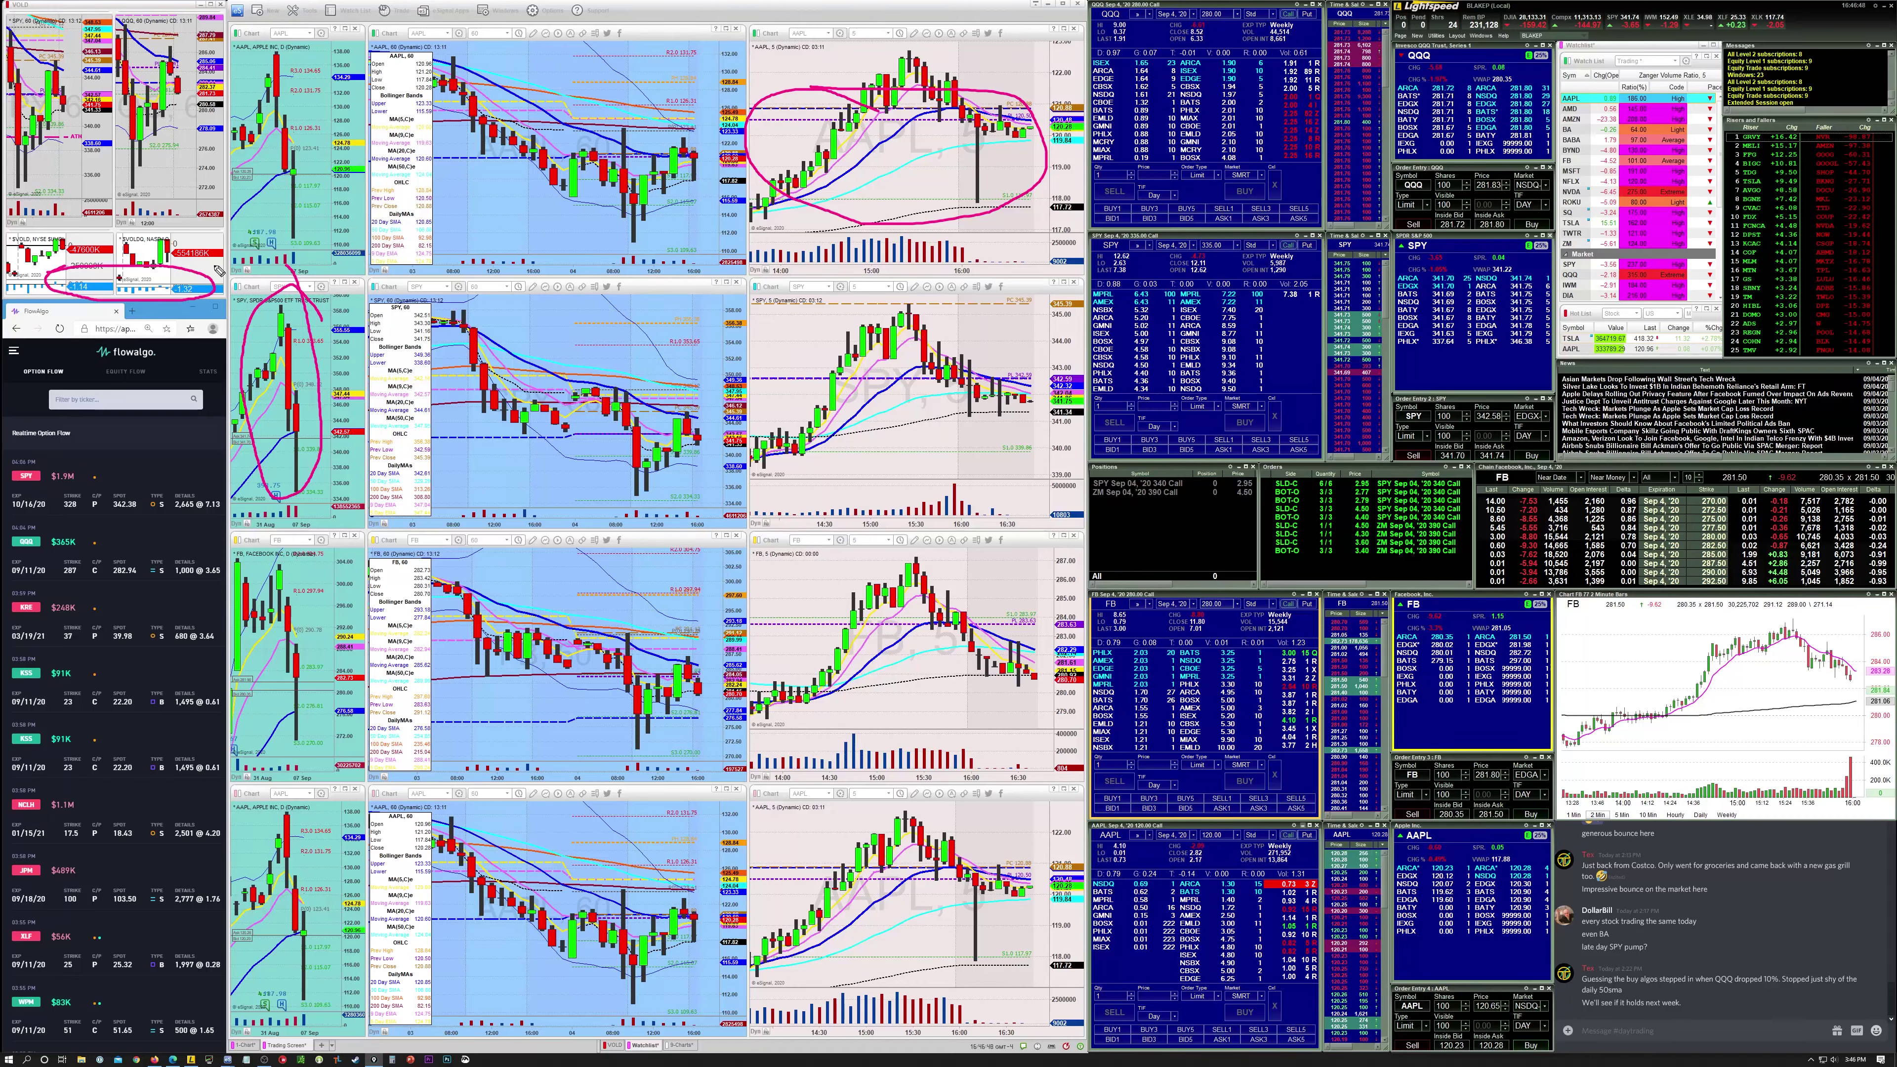
pyautogui.press('Escape')
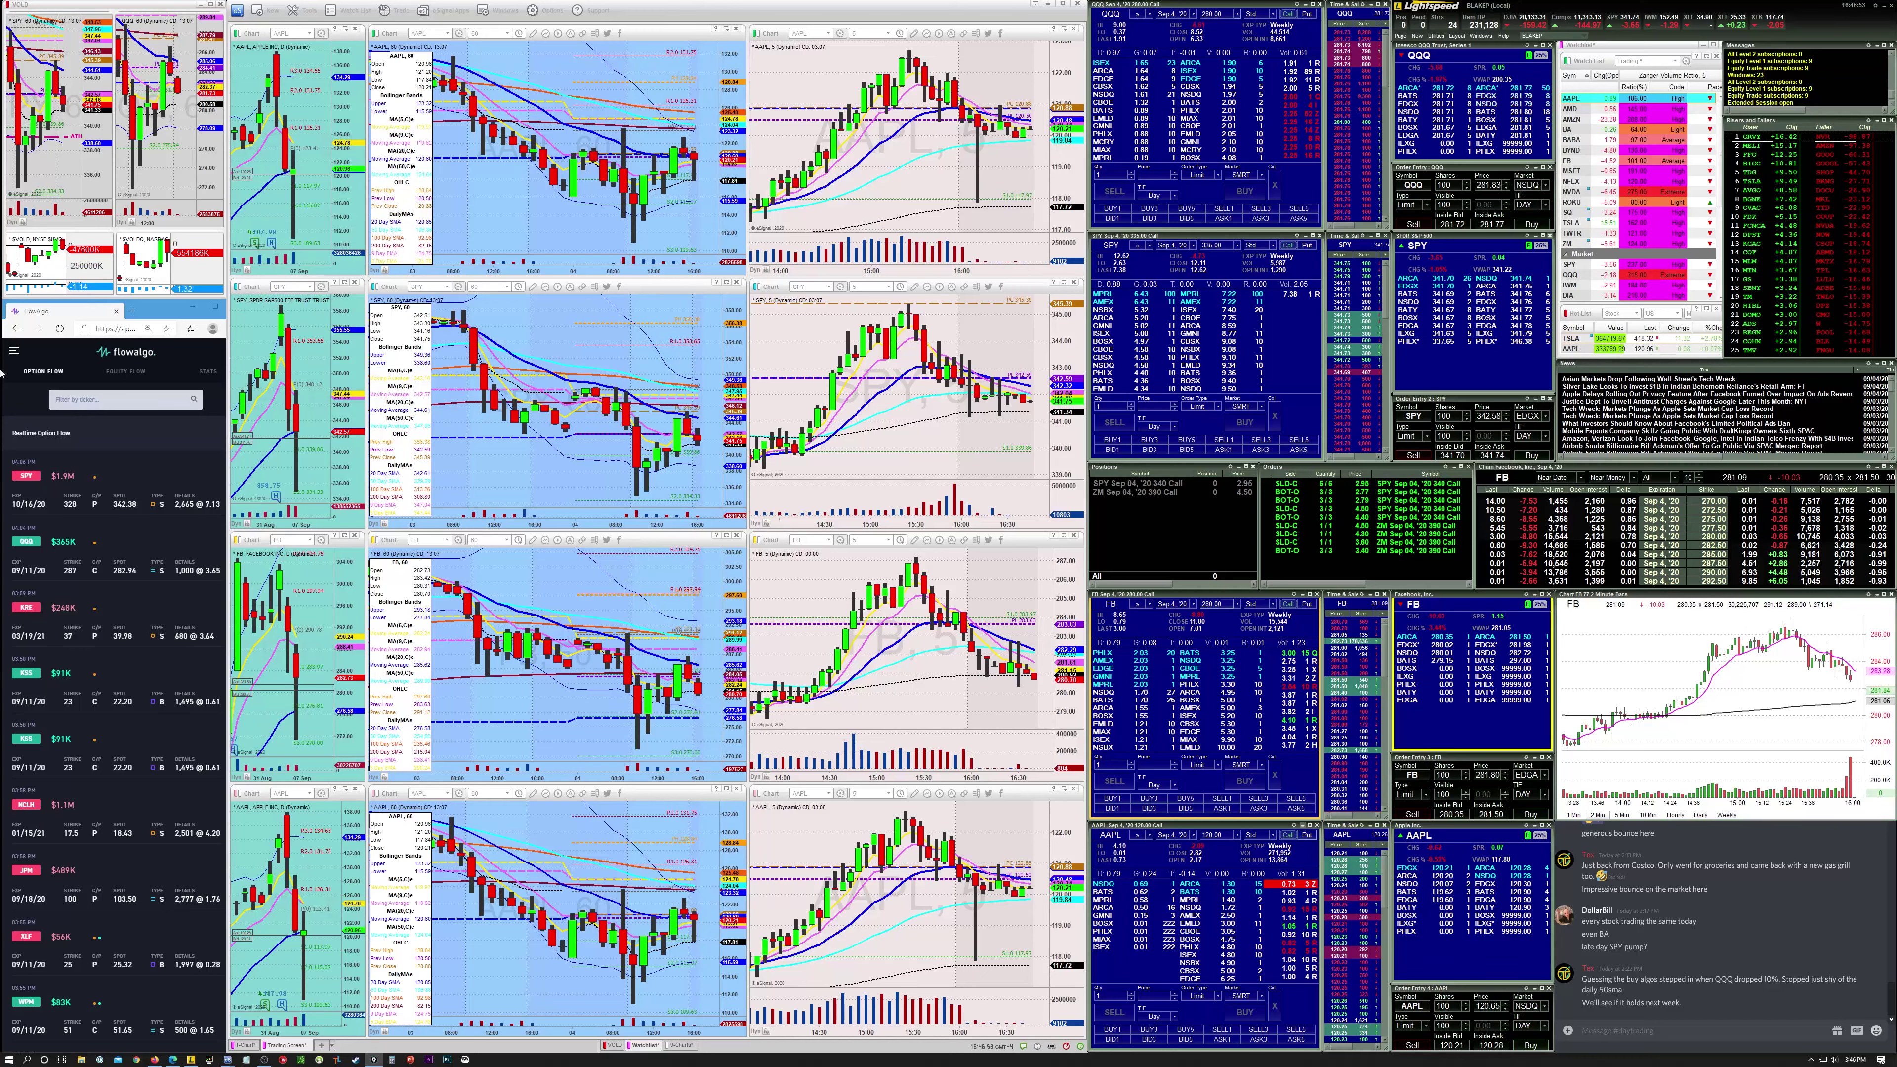
# Examine the Realtime Option Flow list in FlowAlgo
pyautogui.moveTo(13, 374)
pyautogui.mouseDown()
pyautogui.moveTo(128, 848)
pyautogui.moveTo(210, 1020)
pyautogui.mouseUp()
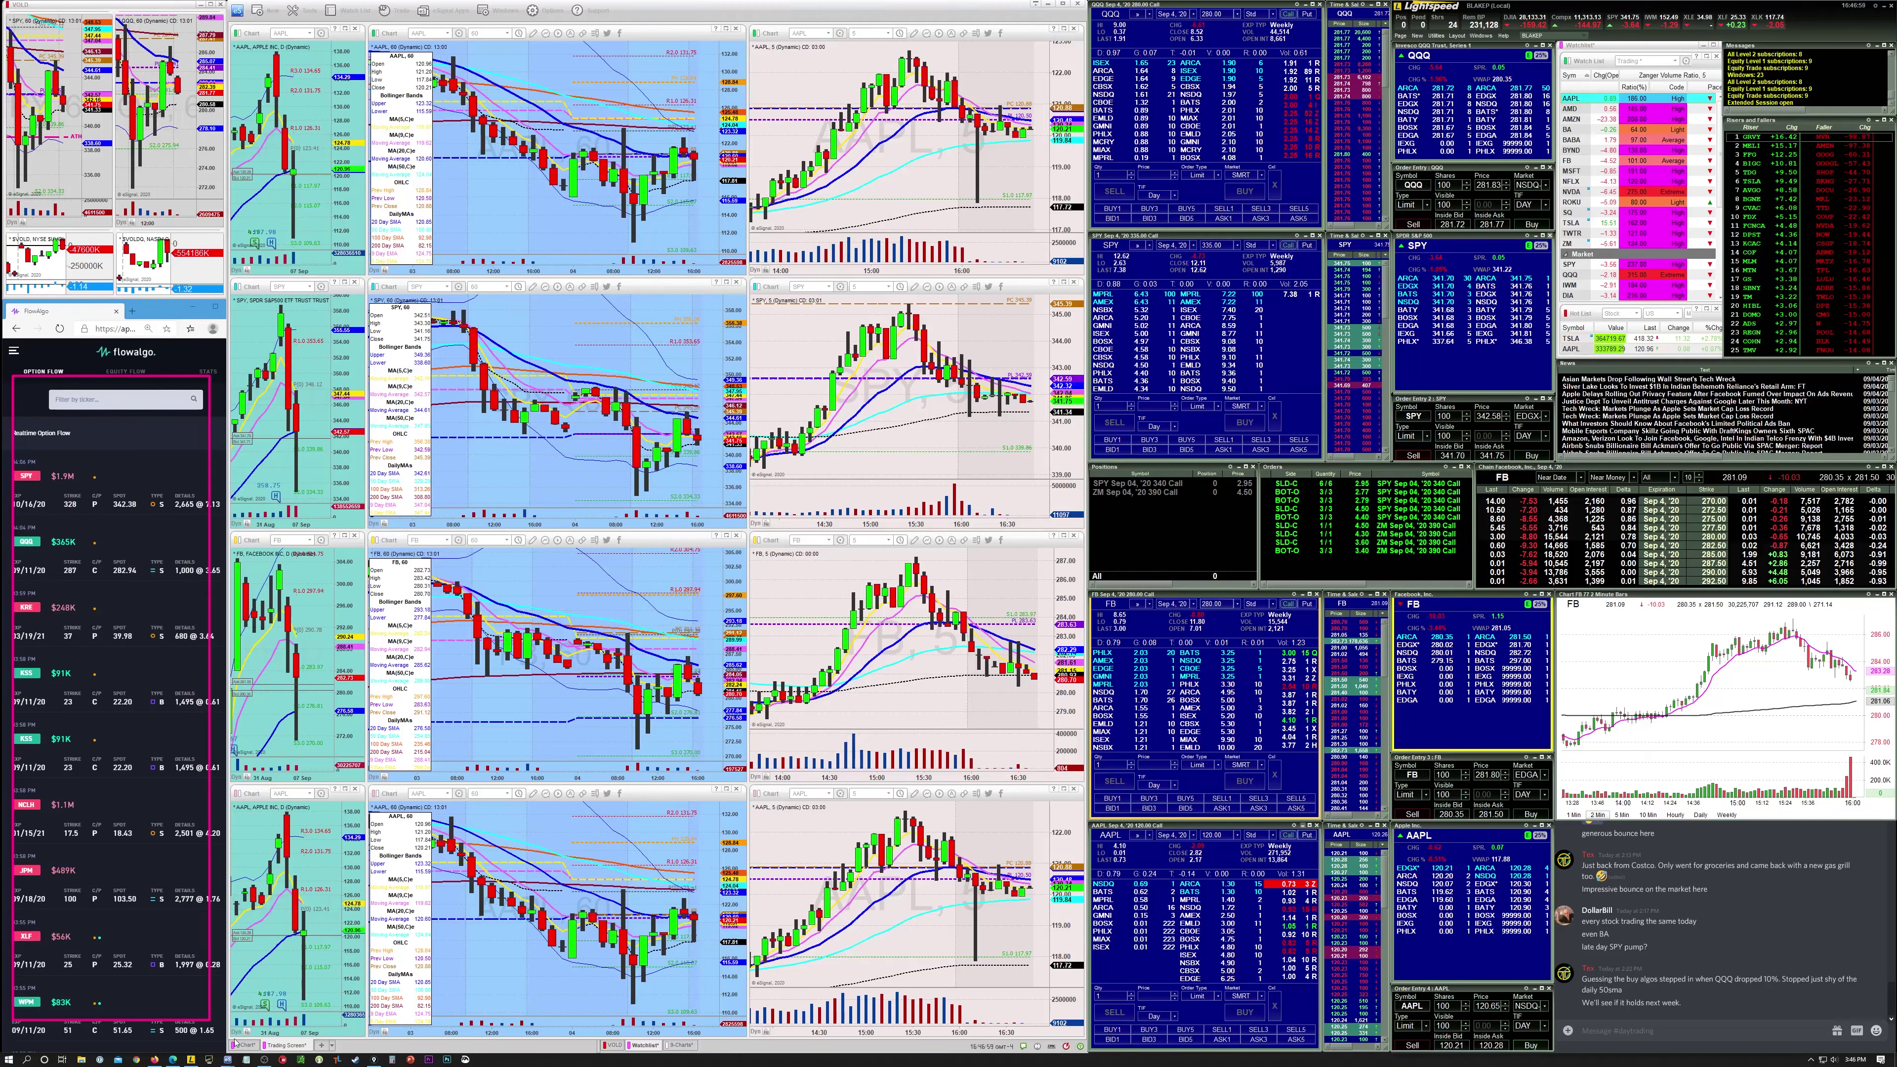
pyautogui.press('Escape')
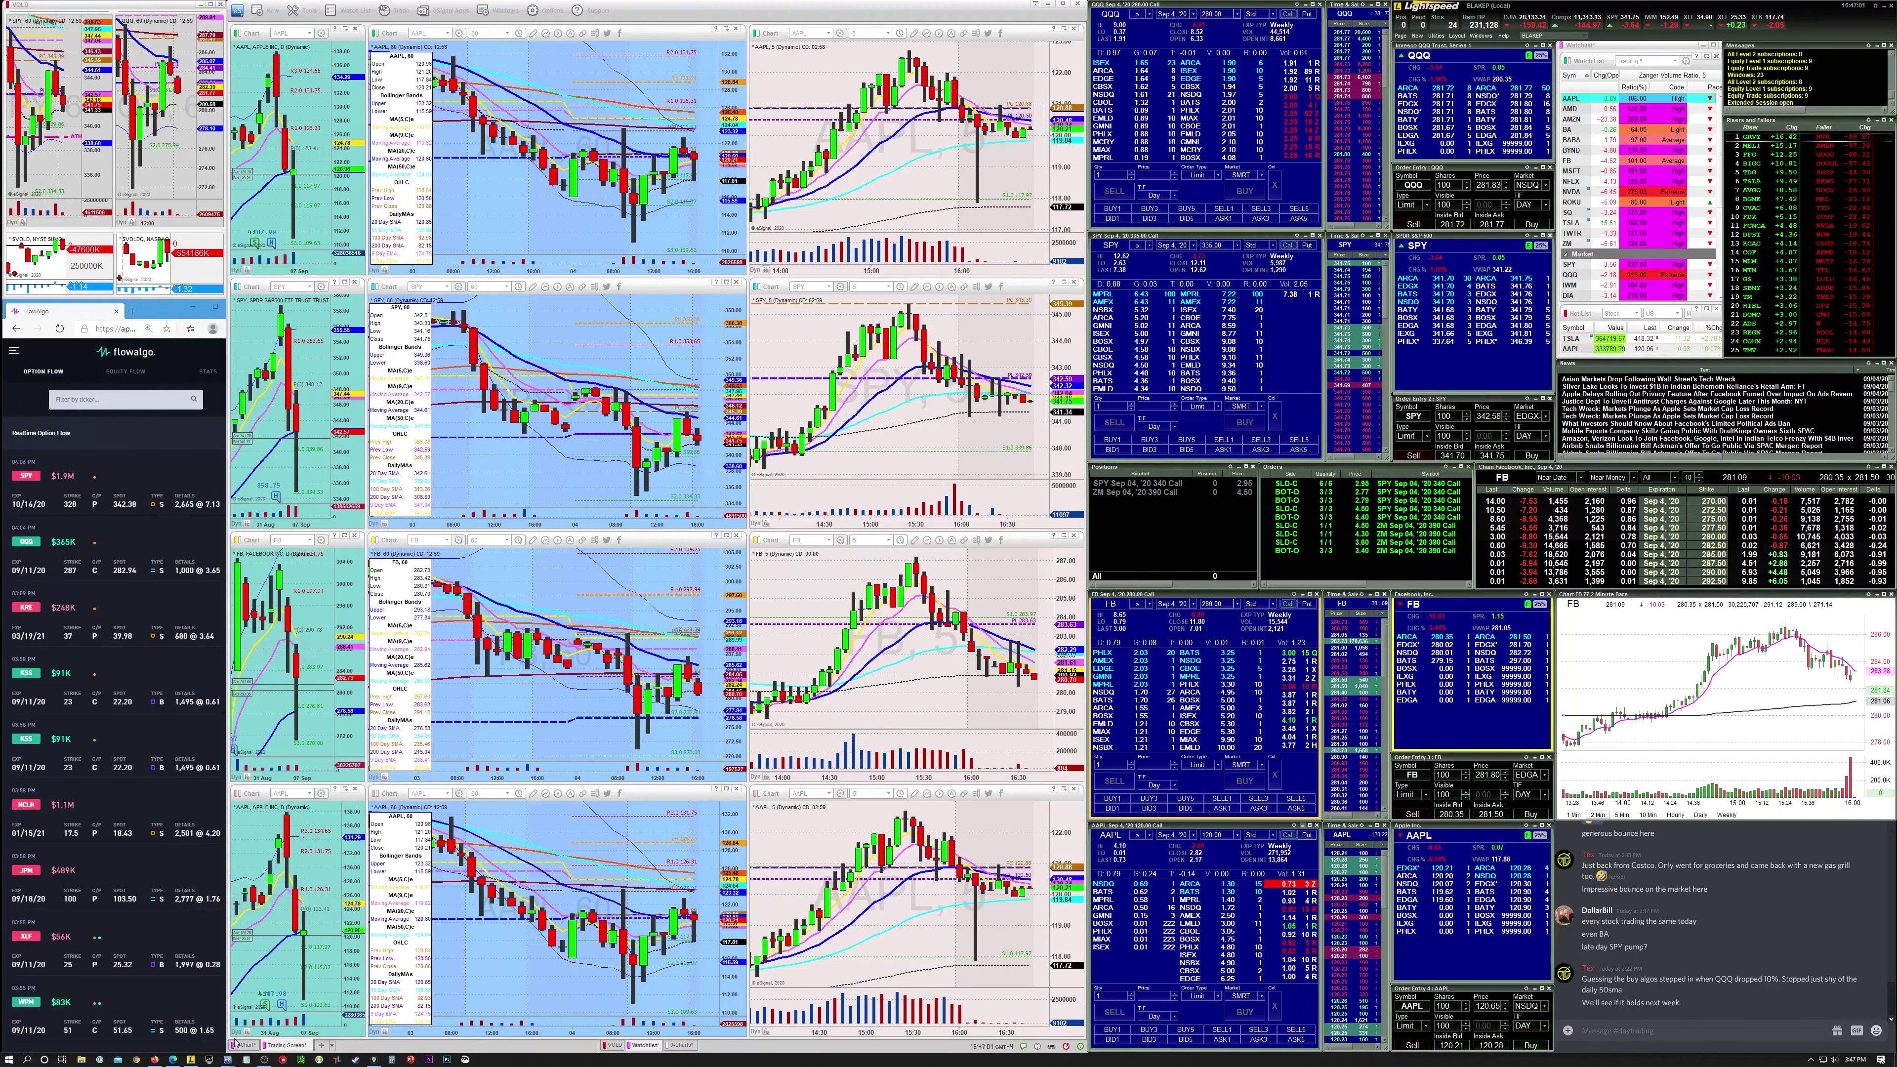